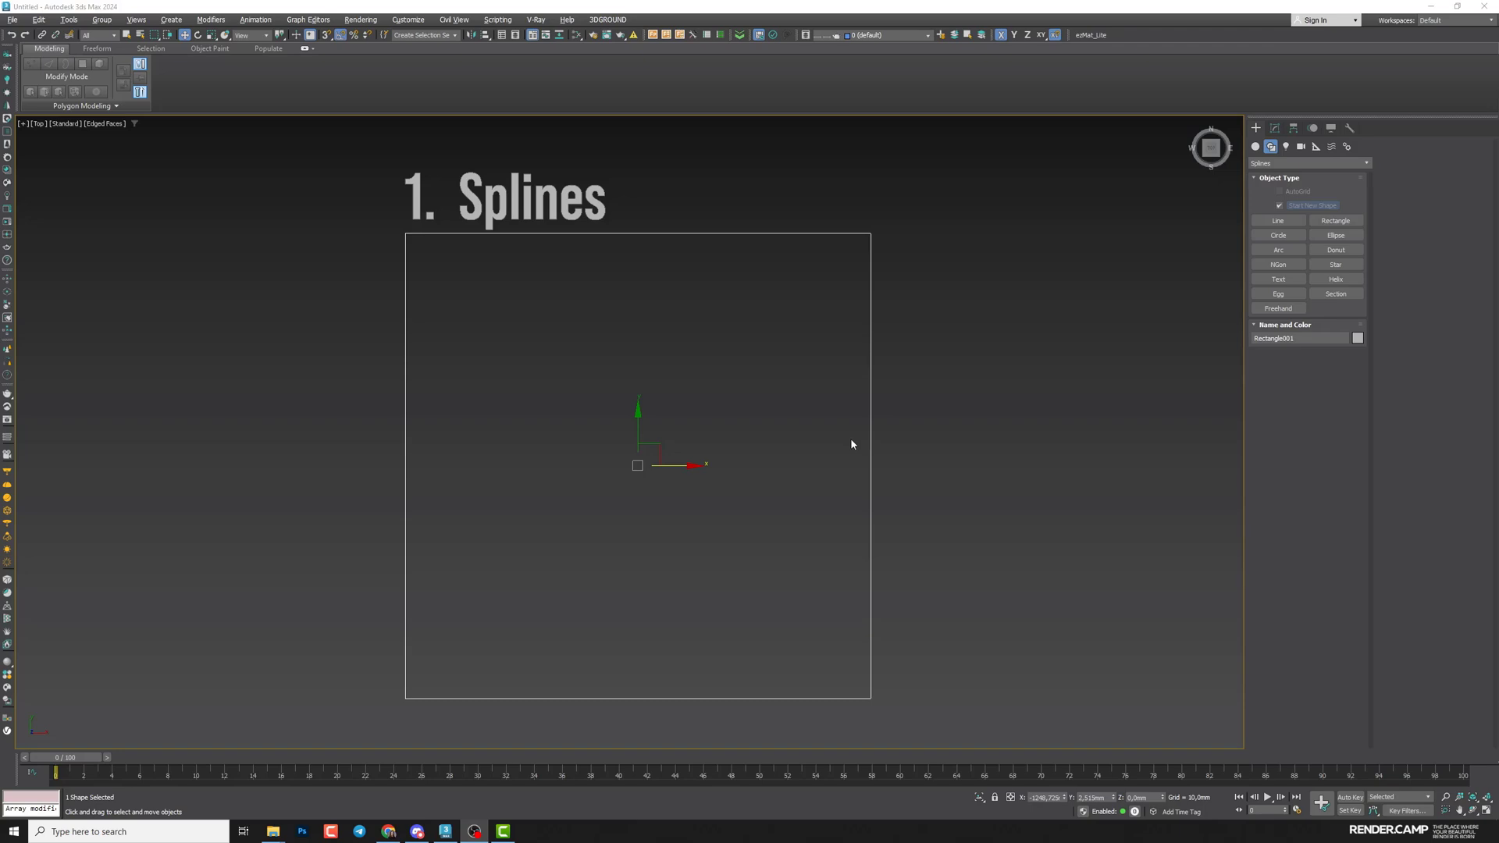
# Draw a circle of about 107 mm radius inside the rectangle and align its center to the rectangle's center on X, Y and Z
pyautogui.click(1280, 235)
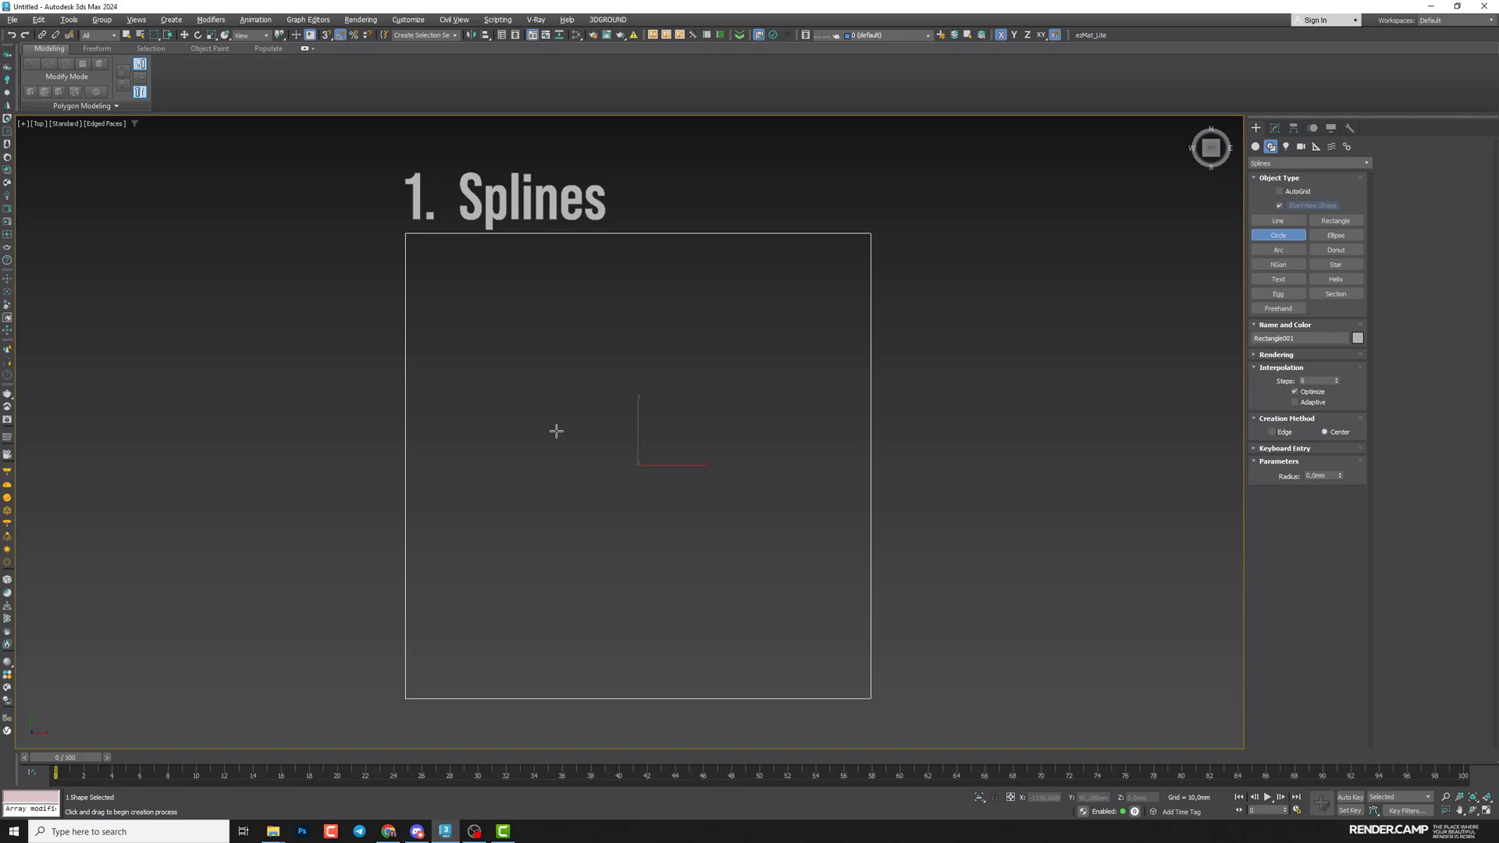
pyautogui.moveTo(639, 465); pyautogui.dragTo(674, 560)
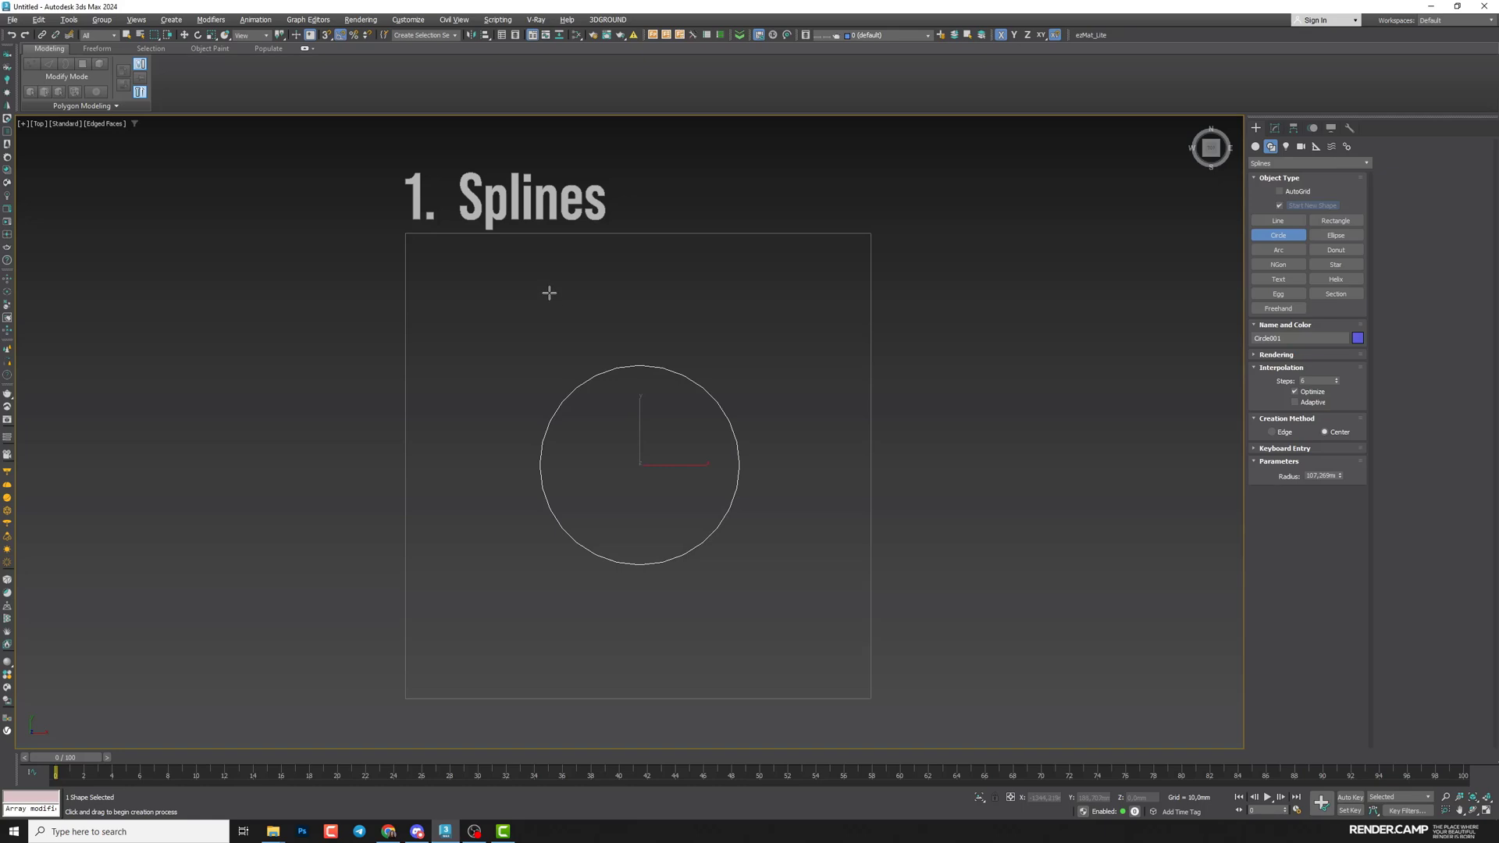
pyautogui.hotkey('alt', 'a')
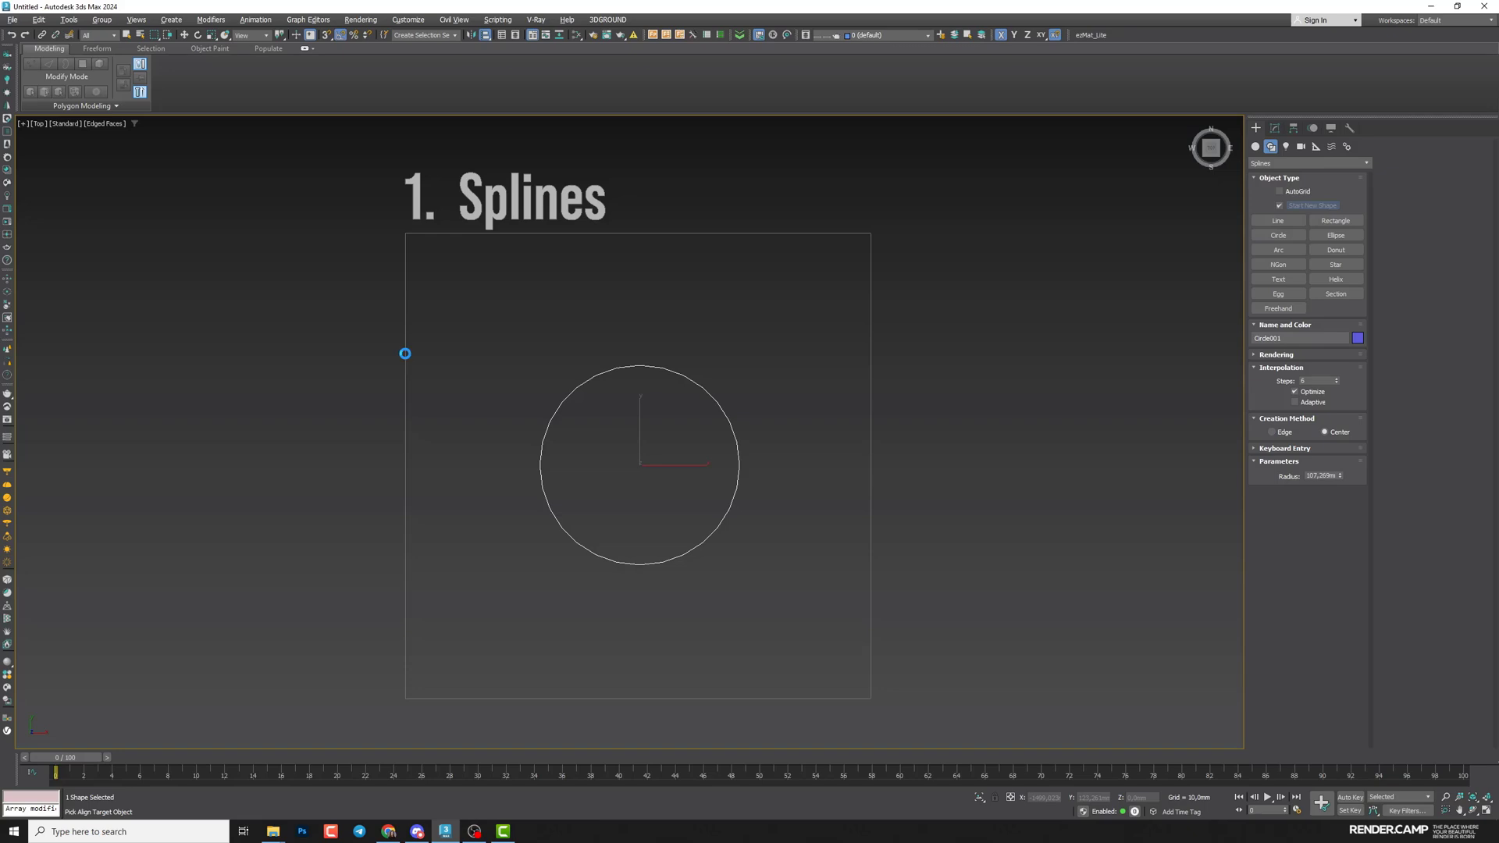
pyautogui.click(405, 355)
pyautogui.moveTo(726, 303); pyautogui.dragTo(958, 312)
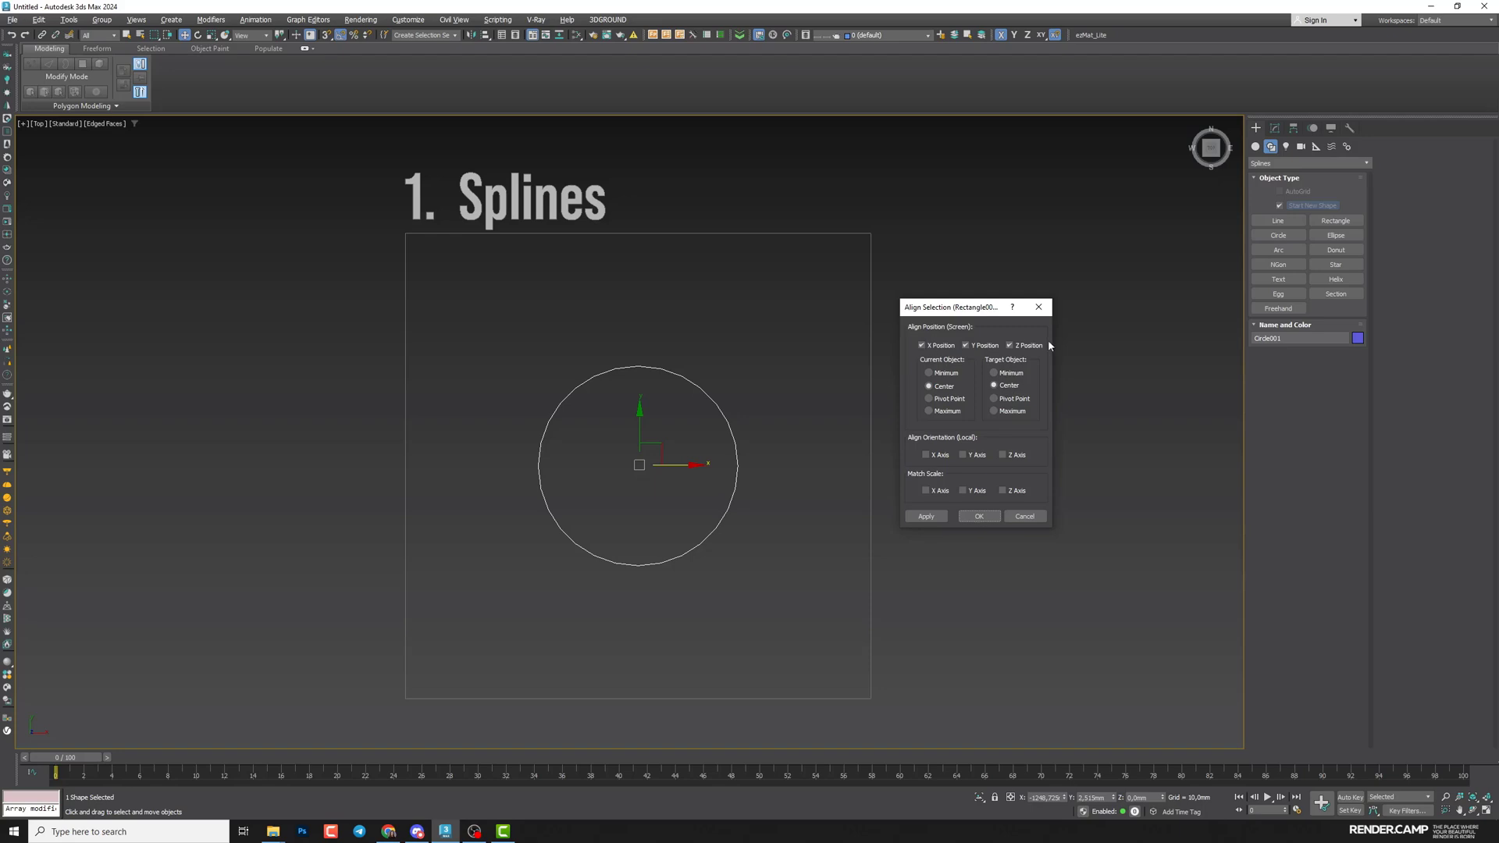
pyautogui.click(978, 517)
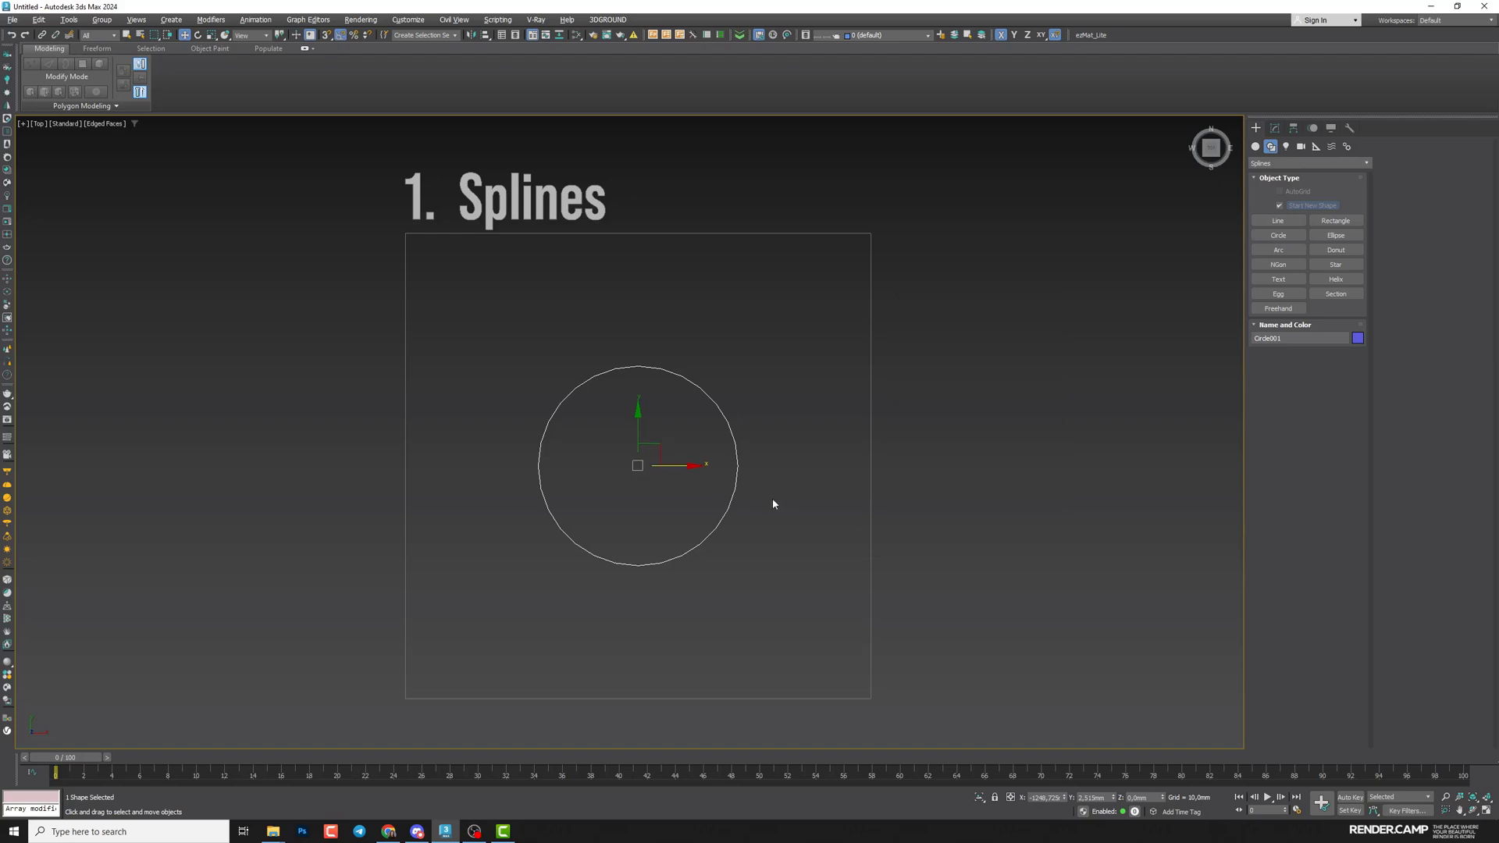
# Convert the circle to an editable spline and attach the surrounding rectangle to it
pyautogui.rightClick(810, 443)
pyautogui.moveTo(859, 608)
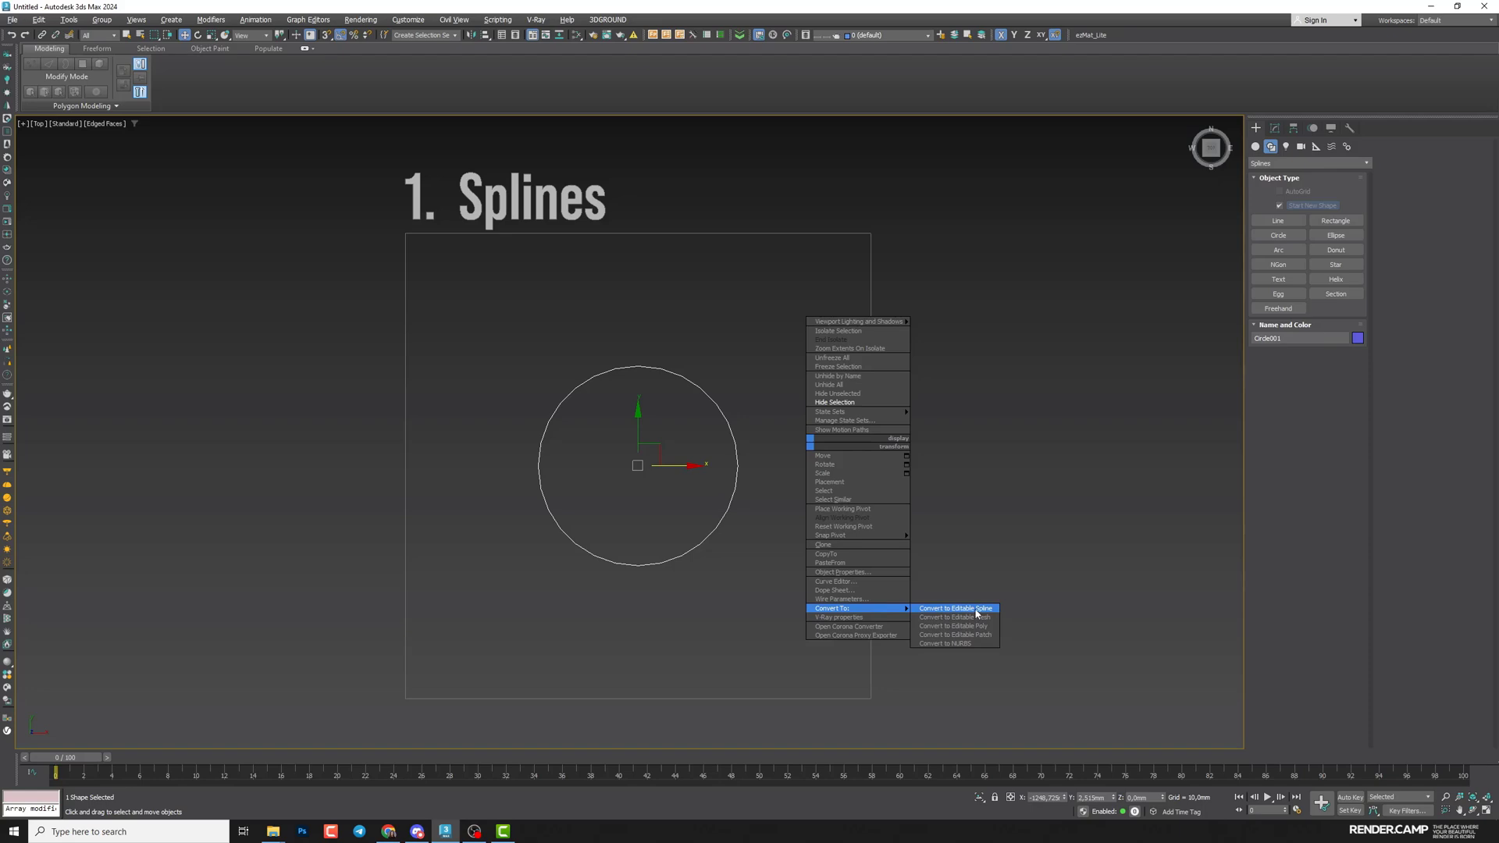
pyautogui.click(975, 614)
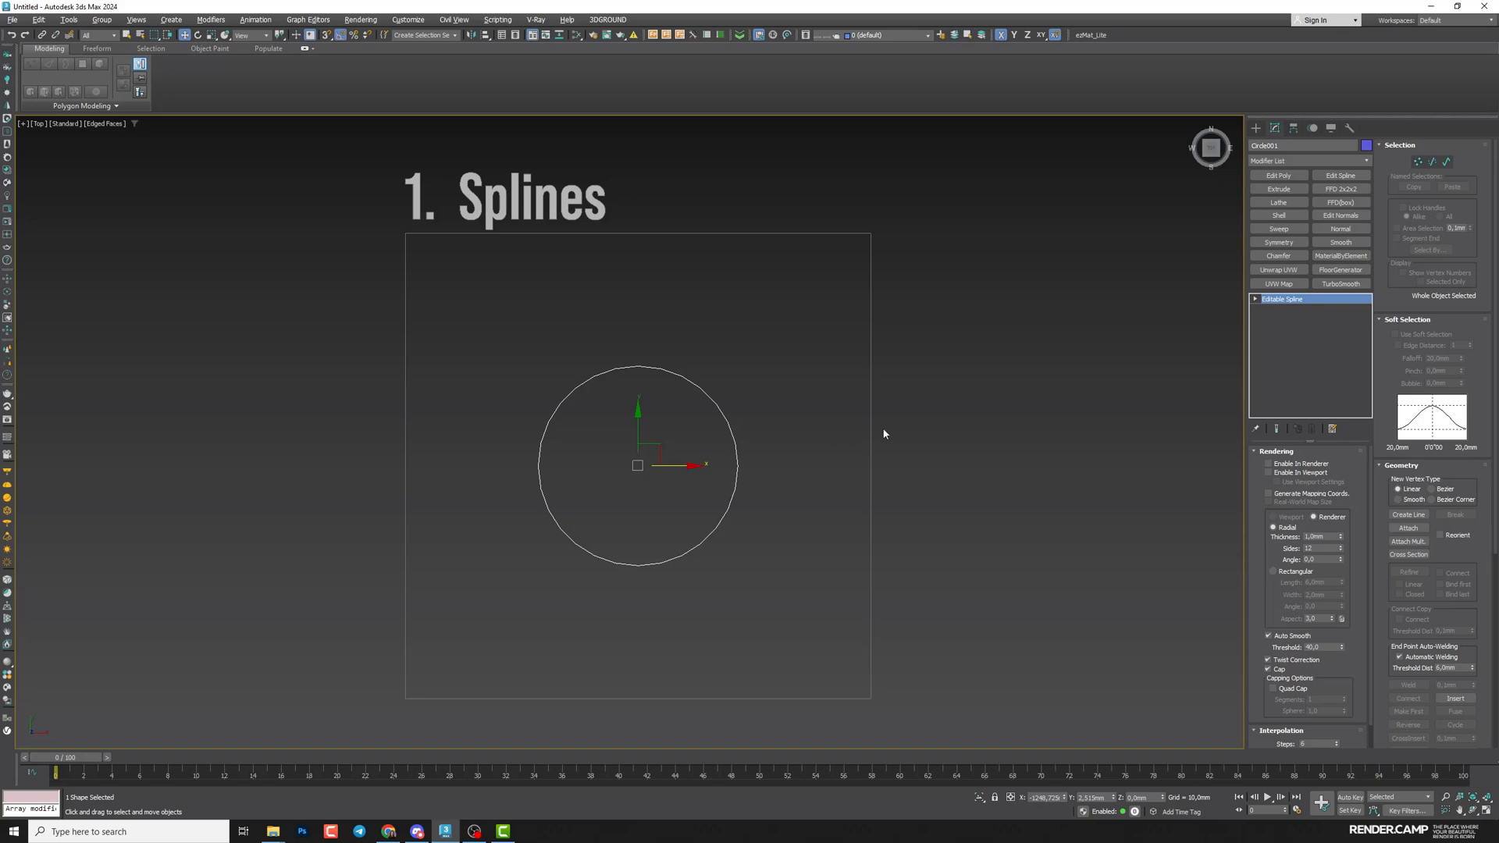
pyautogui.click(1408, 528)
pyautogui.click(1408, 530)
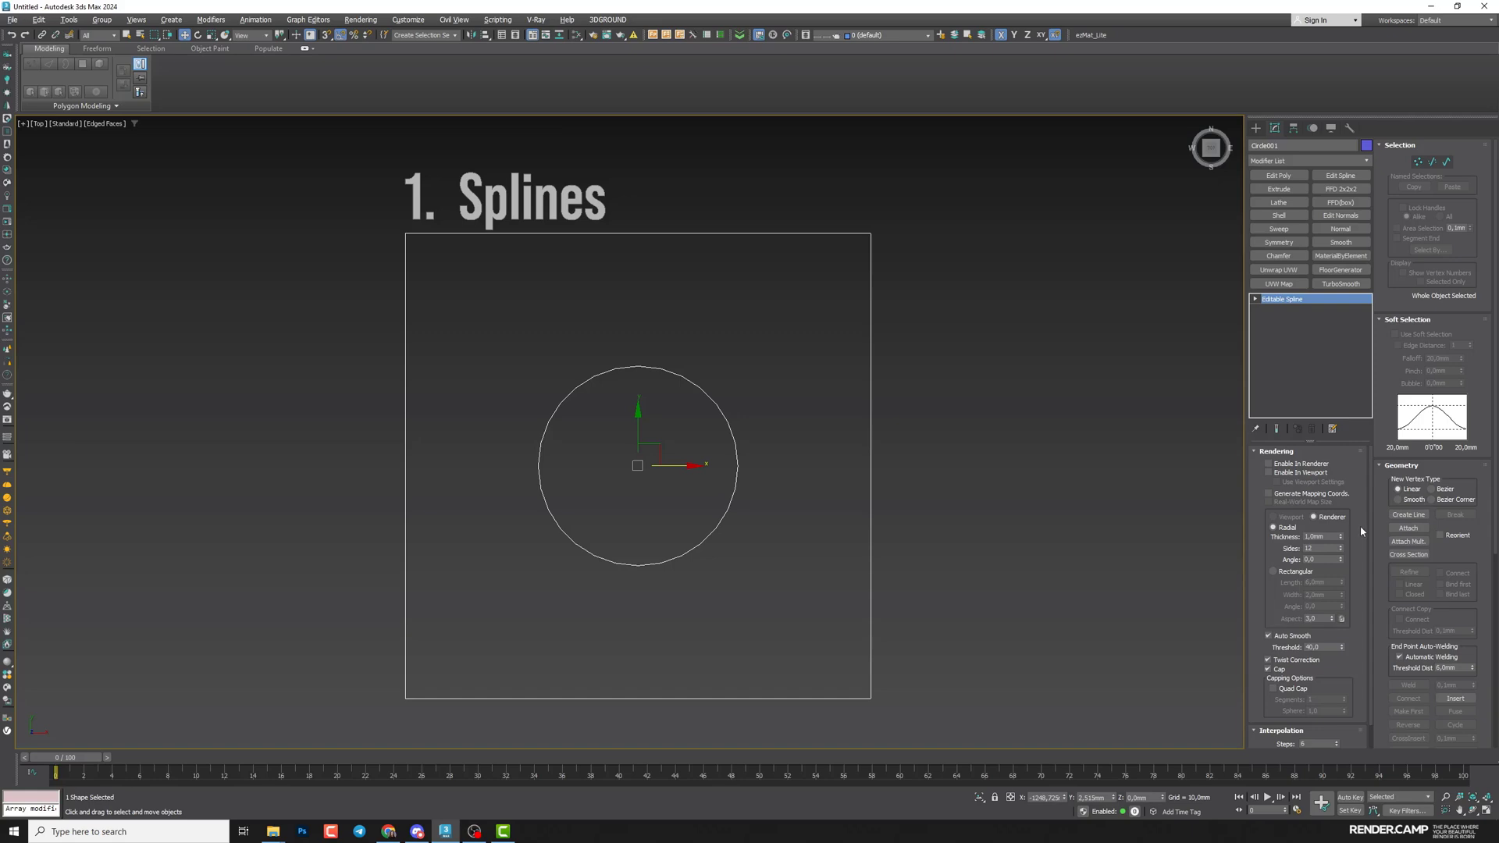
# Extrude the combined spline by about 94 mm into a slab with a round hole
pyautogui.click(1280, 189)
pyautogui.press('p')
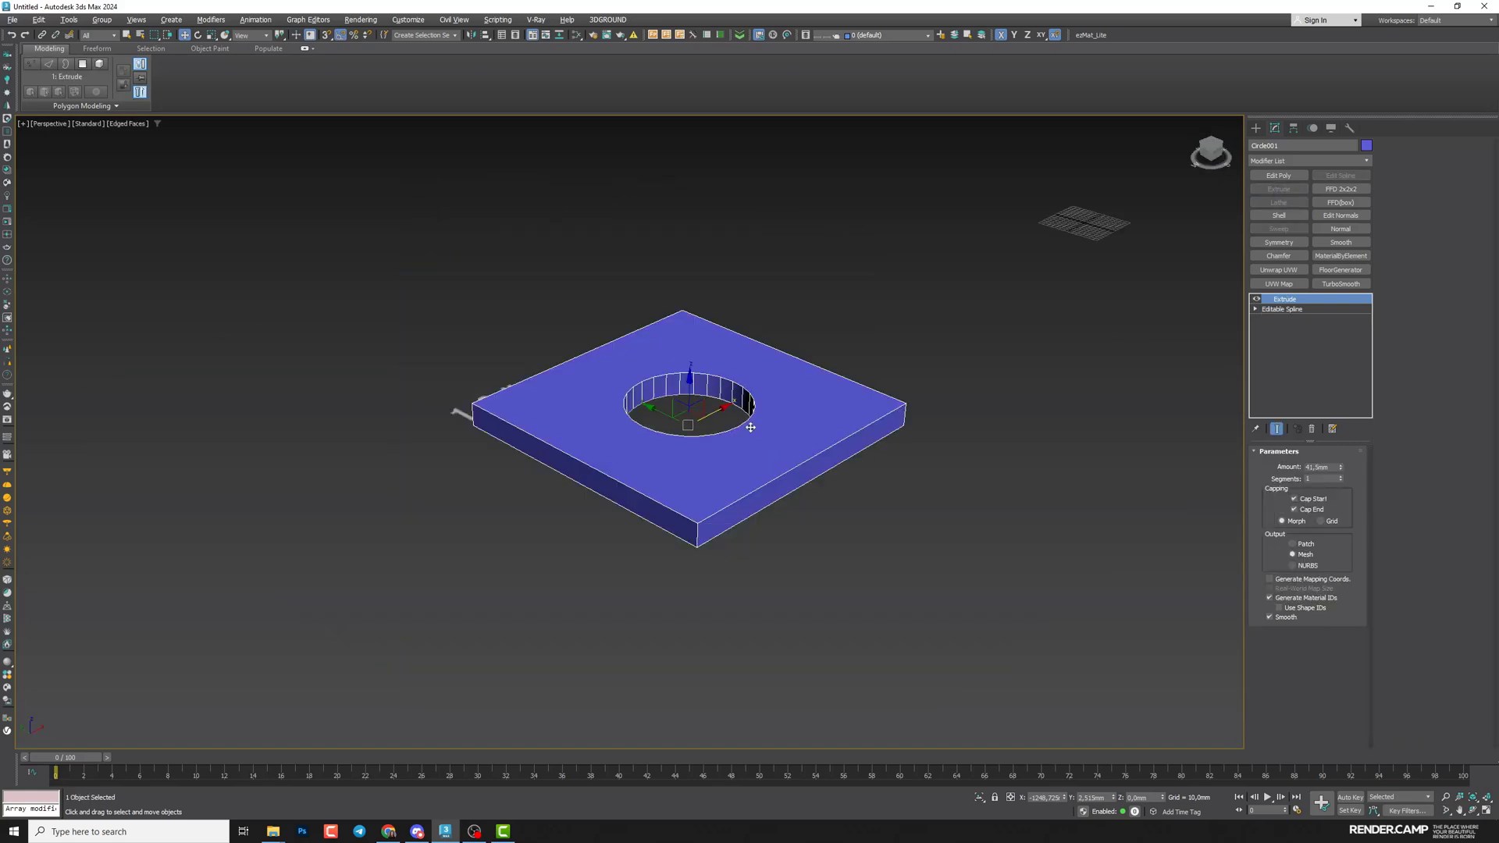
pyautogui.moveTo(1341, 468); pyautogui.dragTo(1342, 405)
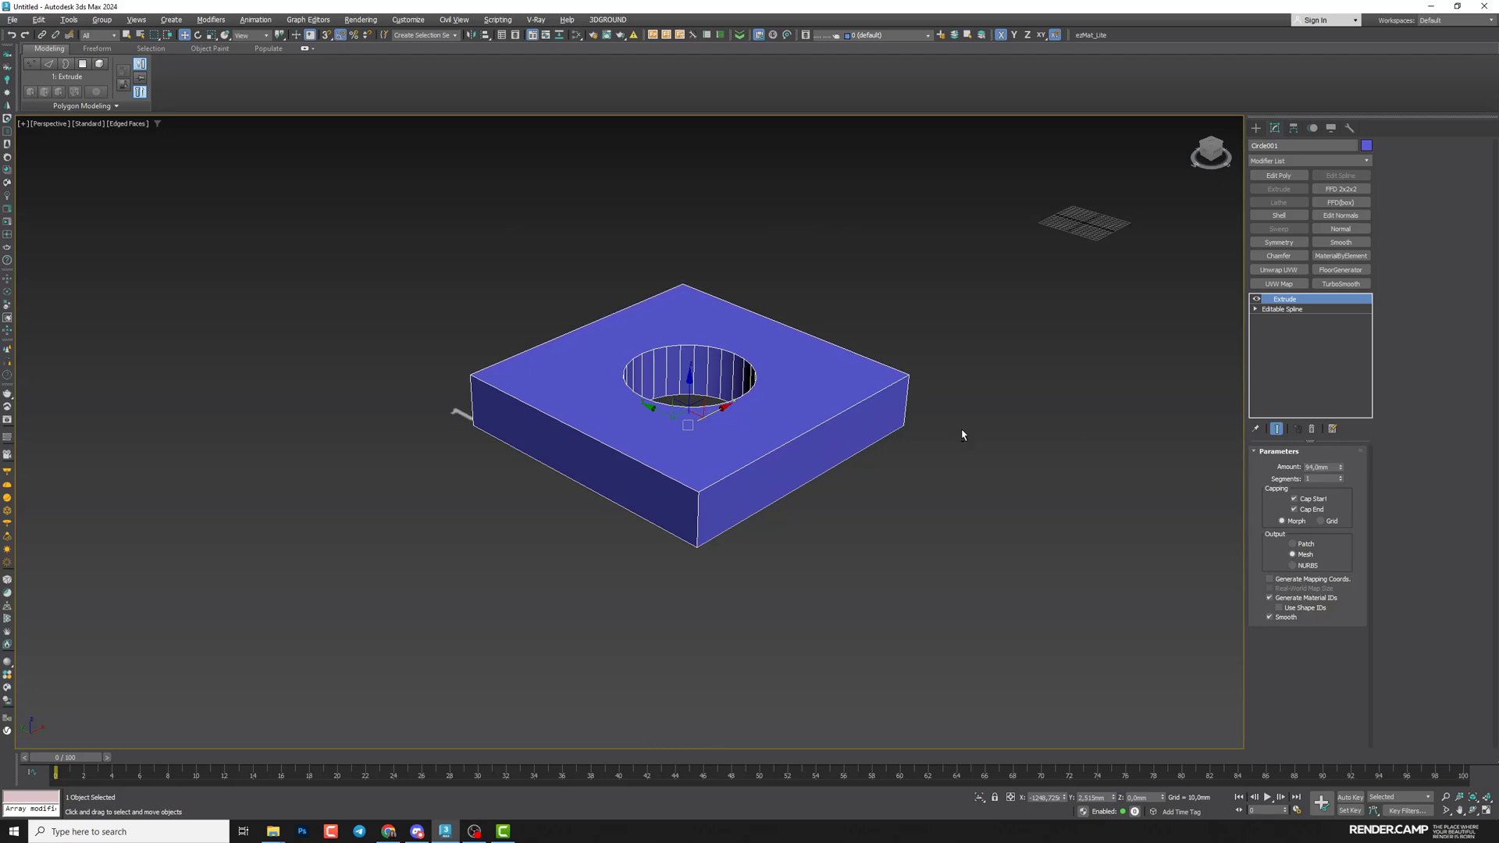
pyautogui.keyDown('alt'); pyautogui.moveTo(843, 312); pyautogui.dragTo(741, 371, button='middle'); pyautogui.keyUp('alt')
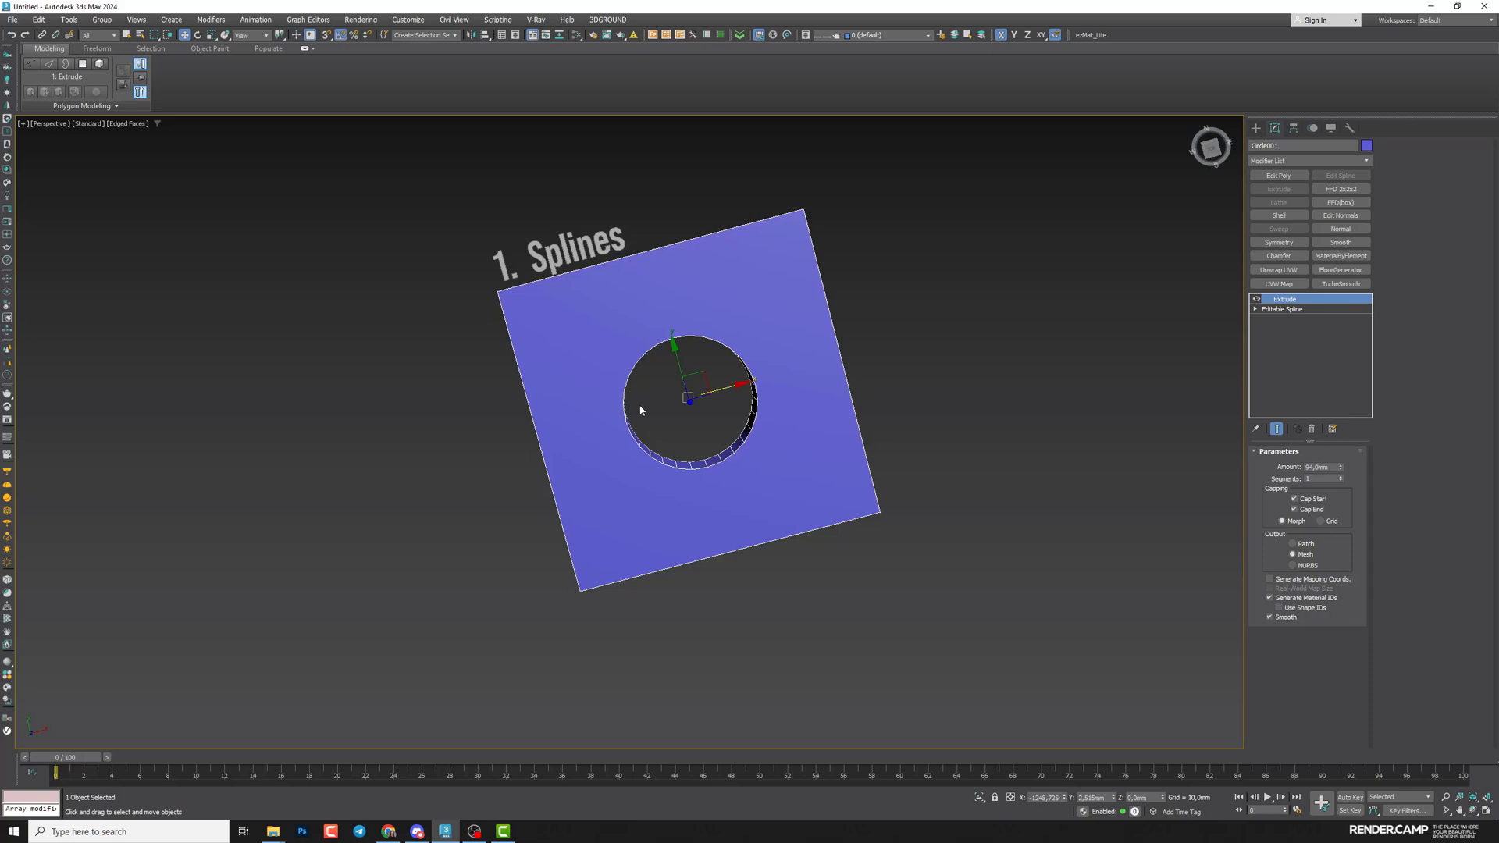
# Select the inner circle at spline level below the Extrude modifier and scale it down to less than half its size
pyautogui.press('t')
pyautogui.click(1256, 309)
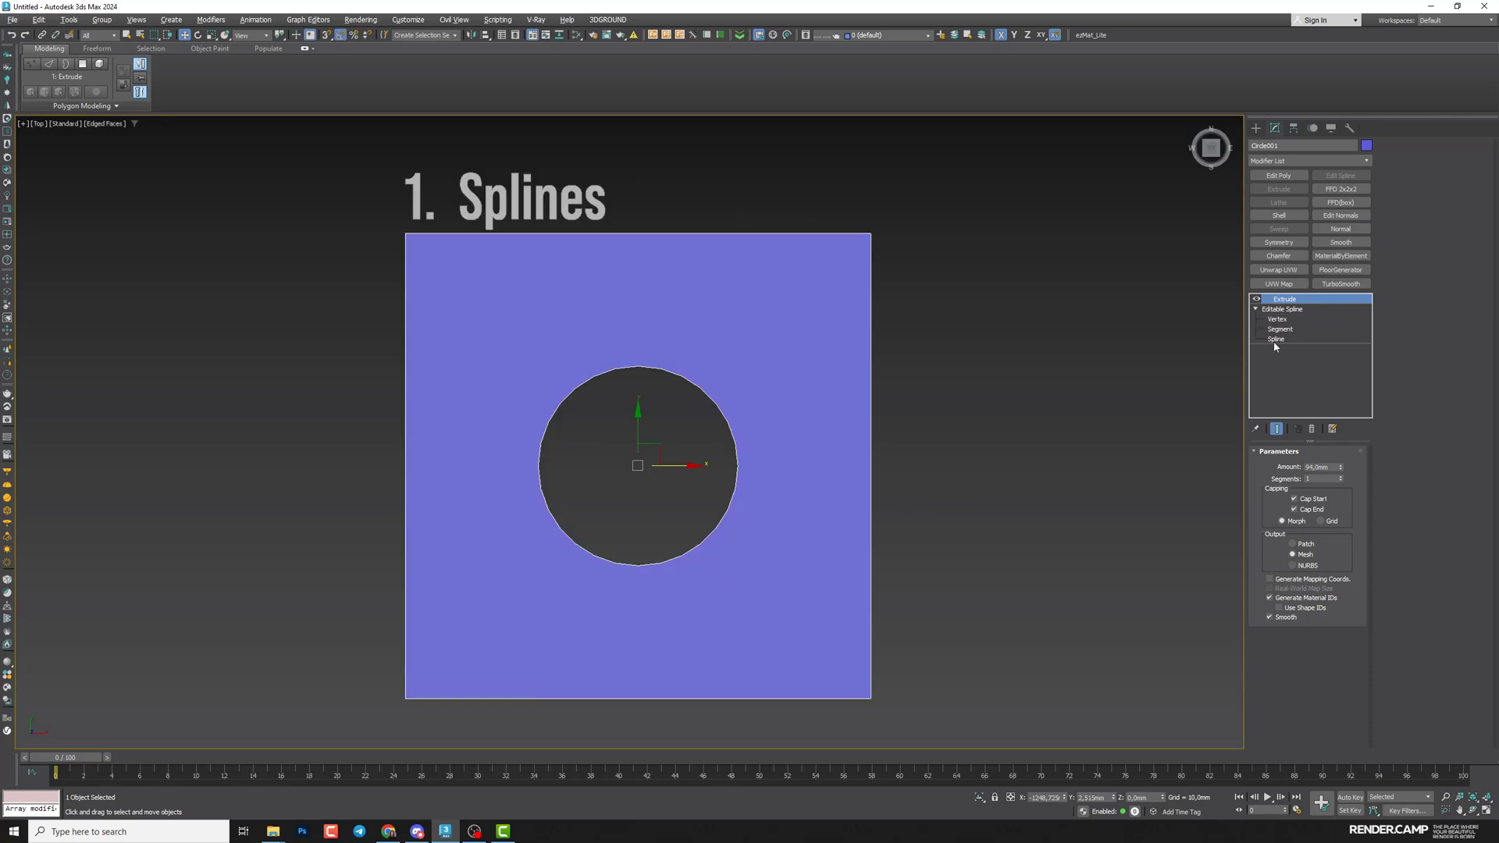
pyautogui.click(1278, 340)
pyautogui.moveTo(605, 440); pyautogui.dragTo(661, 520)
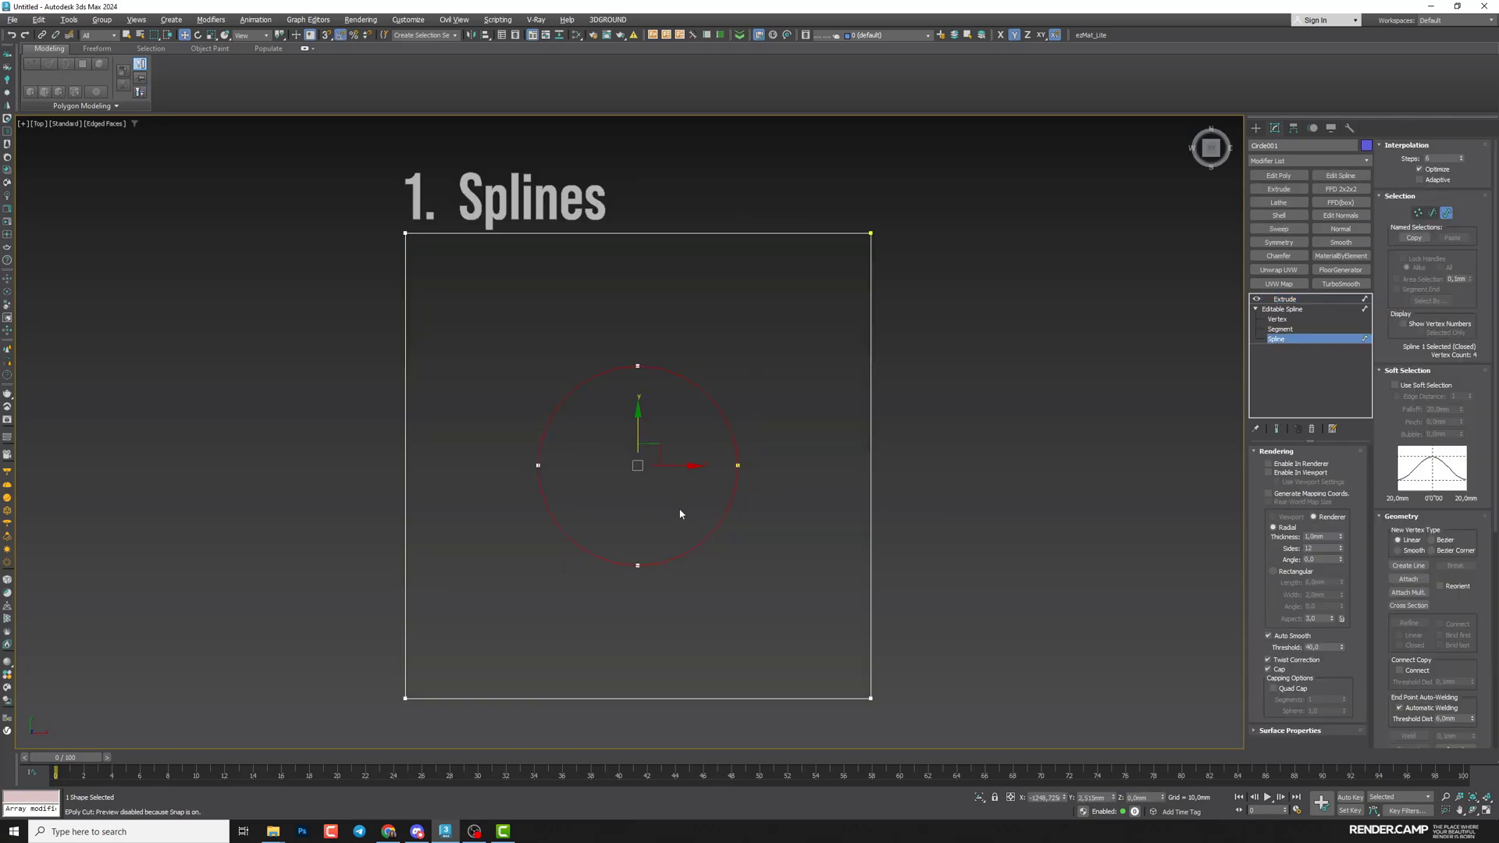
pyautogui.press('r')
pyautogui.moveTo(648, 452); pyautogui.dragTo(626, 516)
# Move the small circle off center and copy it into a two-by-two pattern, centered in the square, to form four holes in the slab
pyautogui.press('w')
pyautogui.moveTo(659, 451); pyautogui.dragTo(750, 367)
pyautogui.moveTo(587, 354); pyautogui.dragTo(531, 518)
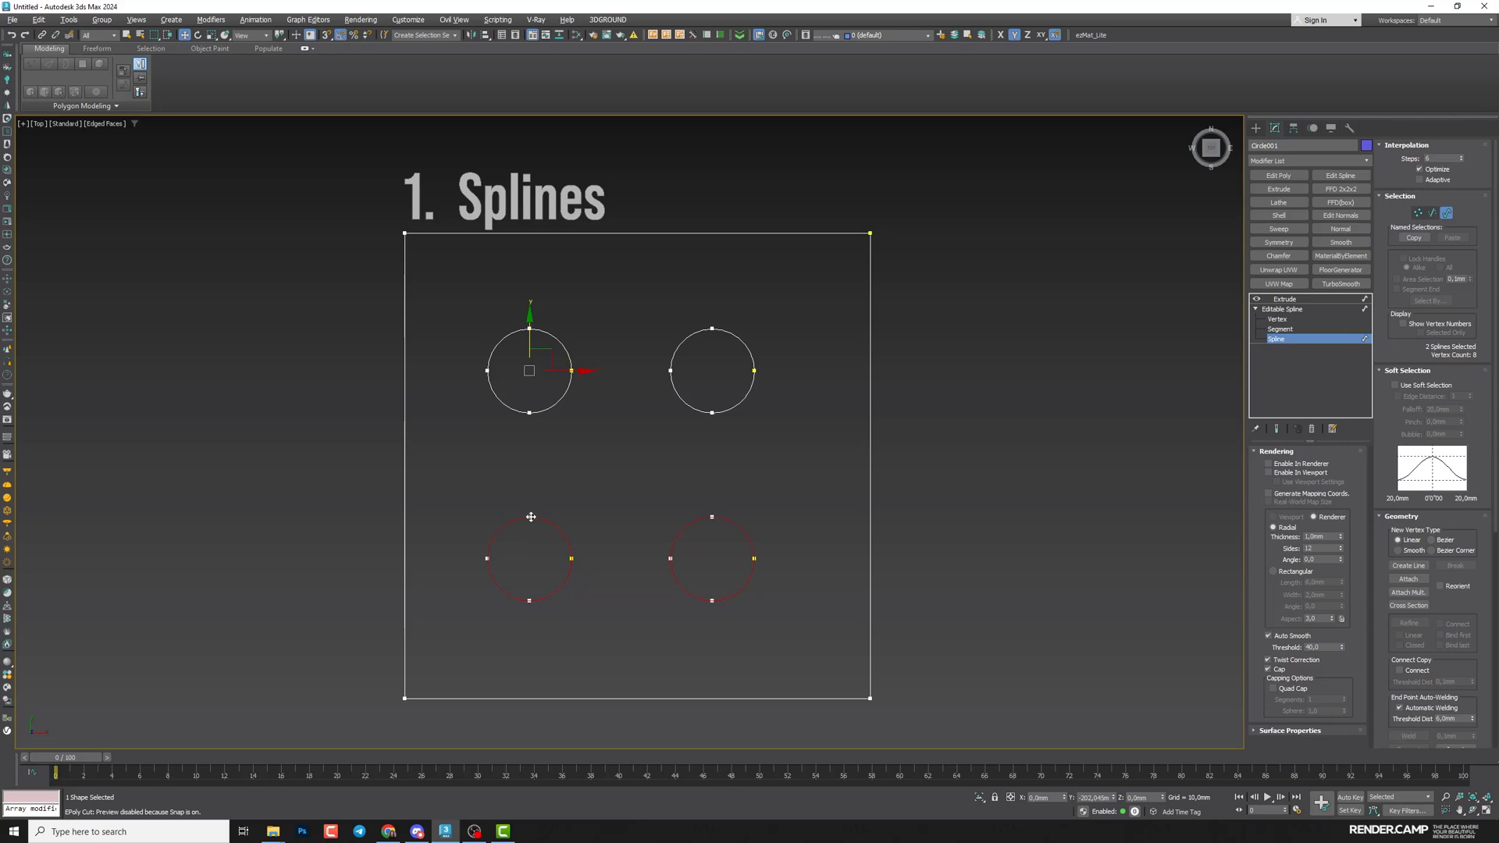
pyautogui.moveTo(492, 302); pyautogui.dragTo(778, 610)
pyautogui.moveTo(575, 371); pyautogui.dragTo(591, 371)
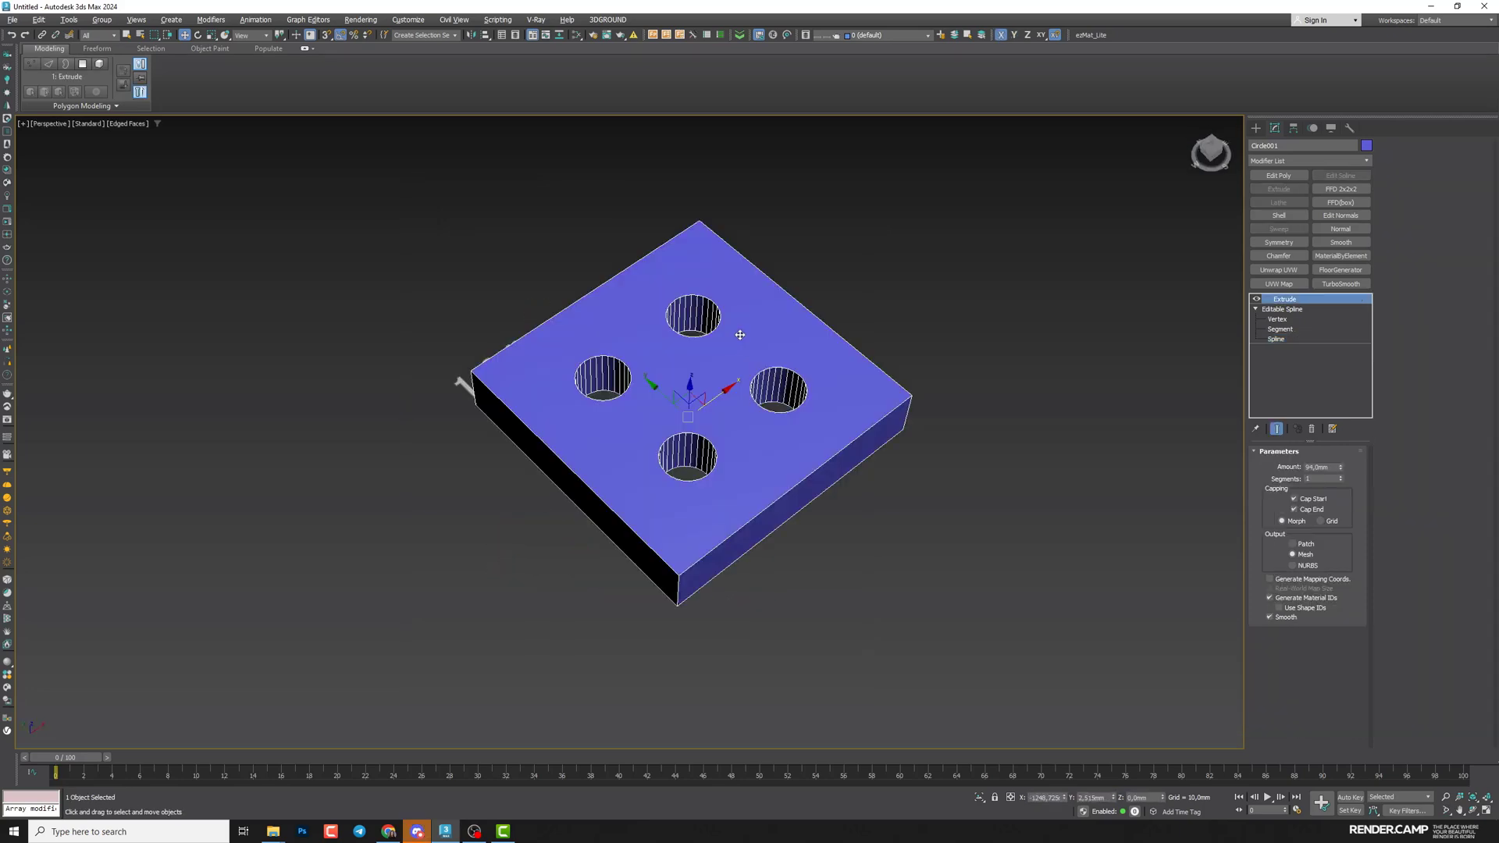
pyautogui.keyDown('alt'); pyautogui.moveTo(641, 391); pyautogui.dragTo(760, 328, button='middle'); pyautogui.keyUp('alt')
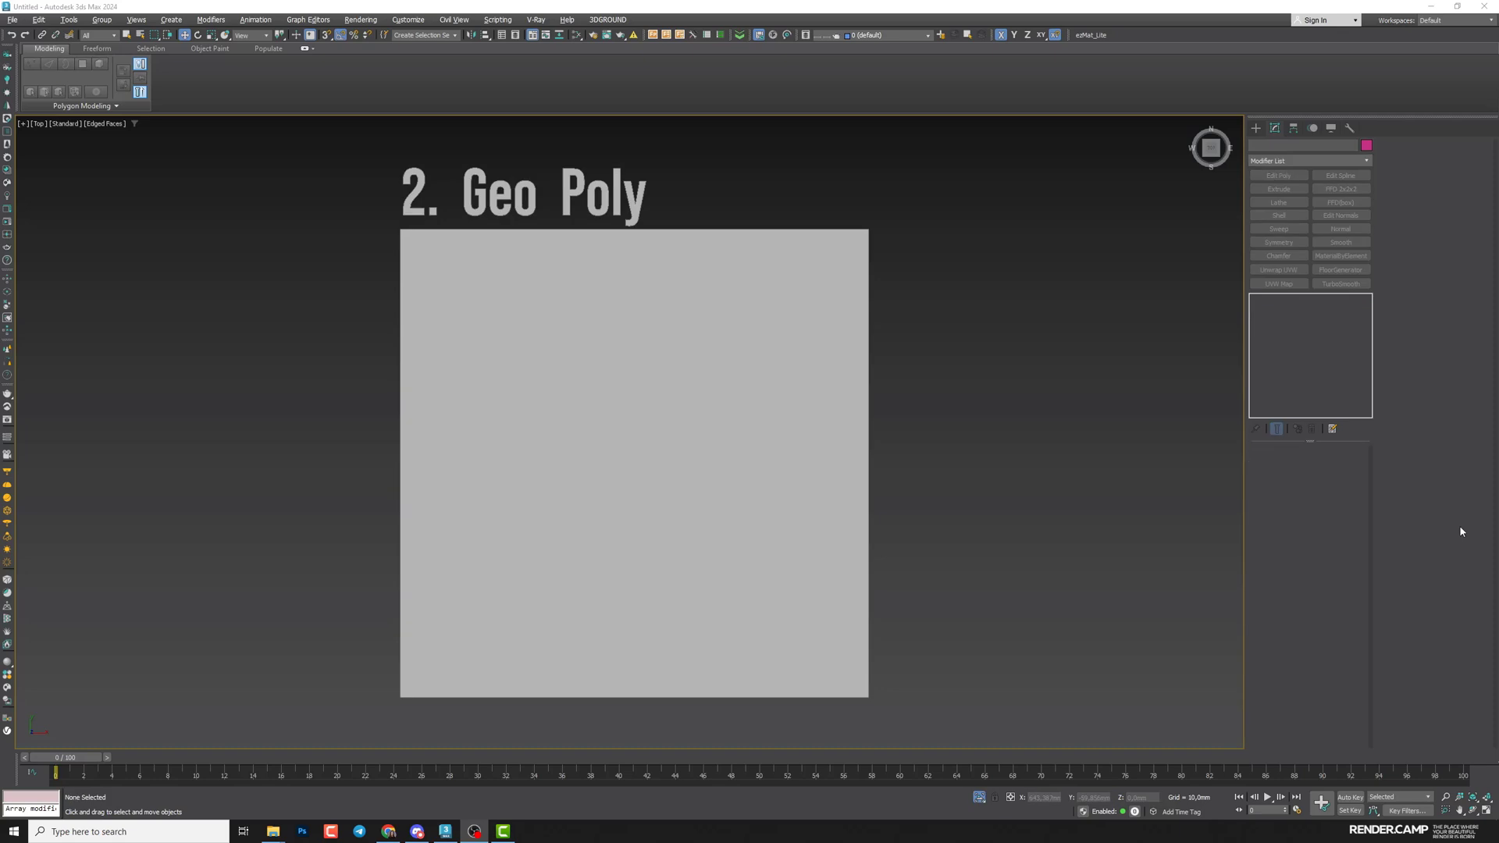
# Select the box under the Geo Poly heading and convert it to an editable poly
pyautogui.click(692, 551)
pyautogui.hotkey('alt', 'w')
pyautogui.middleClick(907, 639)
pyautogui.hotkey('alt', 'w')
pyautogui.keyDown('alt'); pyautogui.moveTo(820, 562); pyautogui.dragTo(751, 478, button='middle'); pyautogui.keyUp('alt')
pyautogui.scroll(3, 750, 486)
pyautogui.keyDown('alt'); pyautogui.moveTo(780, 531); pyautogui.dragTo(783, 546, button='middle'); pyautogui.keyUp('alt')
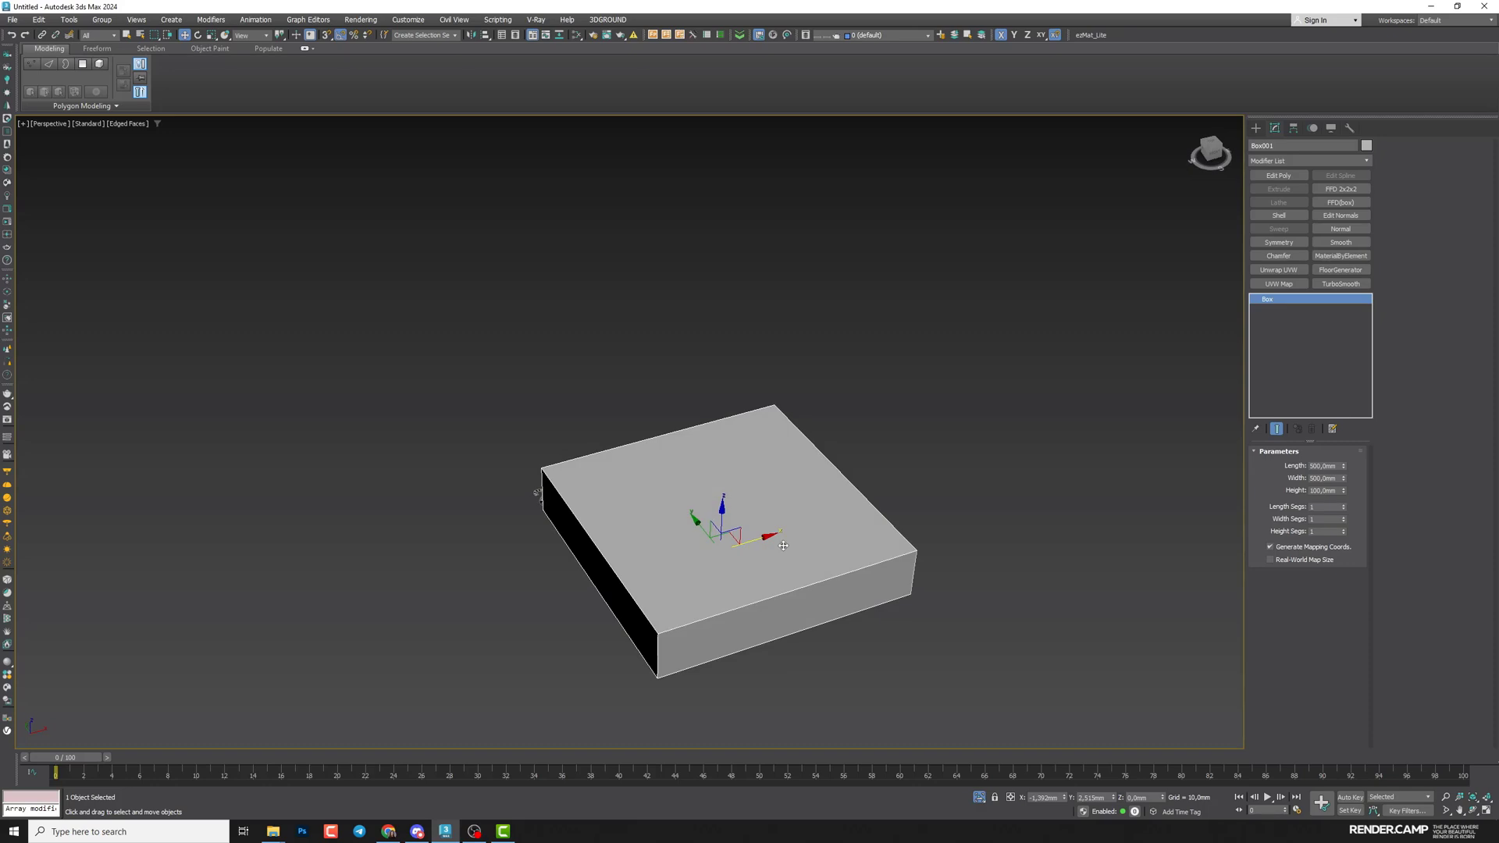
pyautogui.rightClick(859, 474)
pyautogui.moveTo(968, 578)
pyautogui.click(1029, 609)
# Connect the box's four lengthwise edges with 3 segments to divide it into four strips
pyautogui.press('2')
pyautogui.keyDown('alt'); pyautogui.moveTo(826, 659); pyautogui.dragTo(830, 684, button='middle'); pyautogui.keyUp('alt')
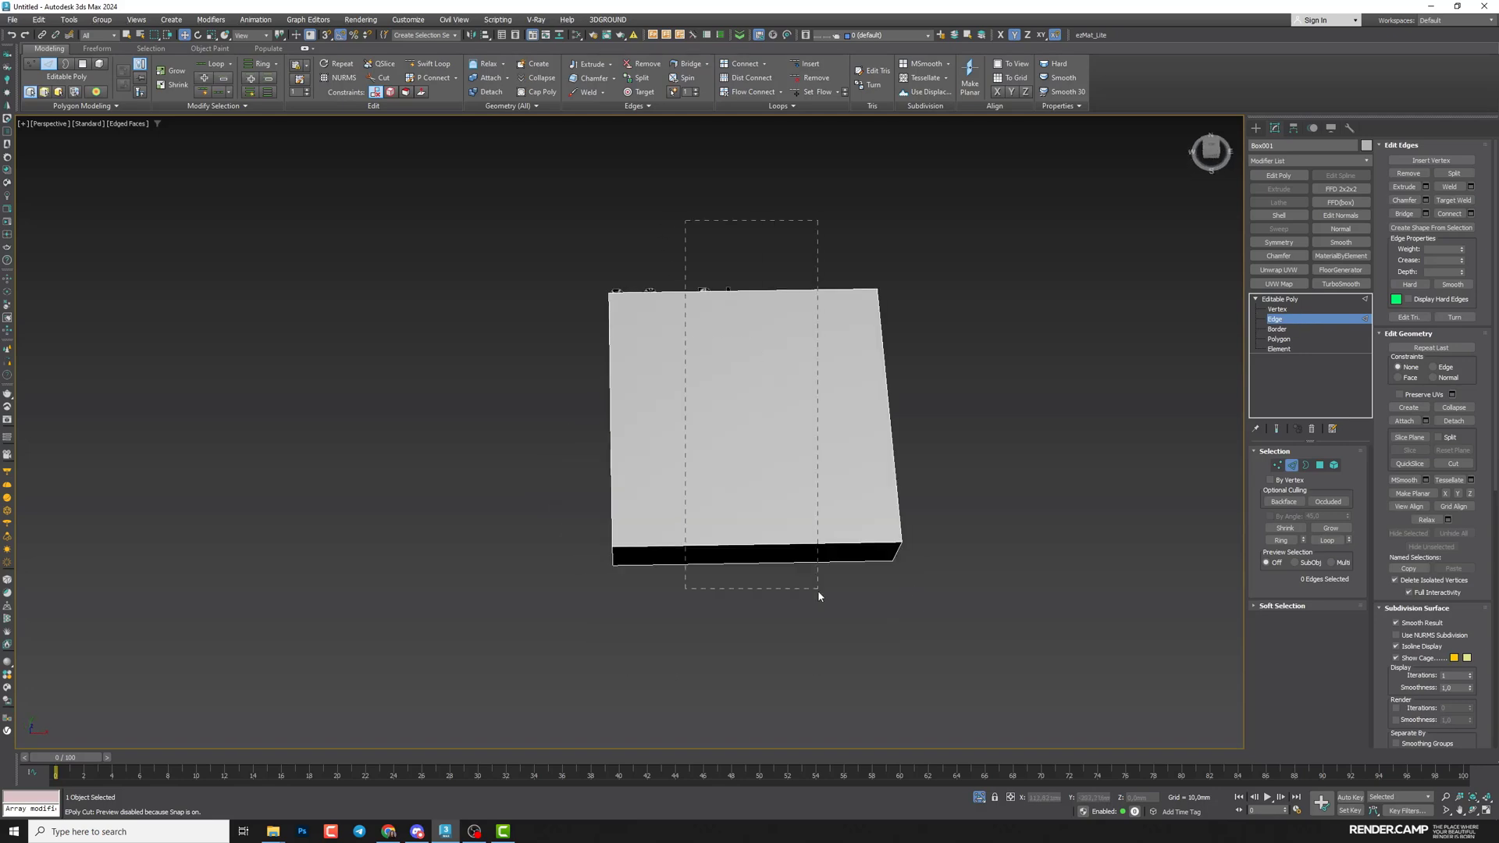
pyautogui.moveTo(818, 590); pyautogui.dragTo(818, 592)
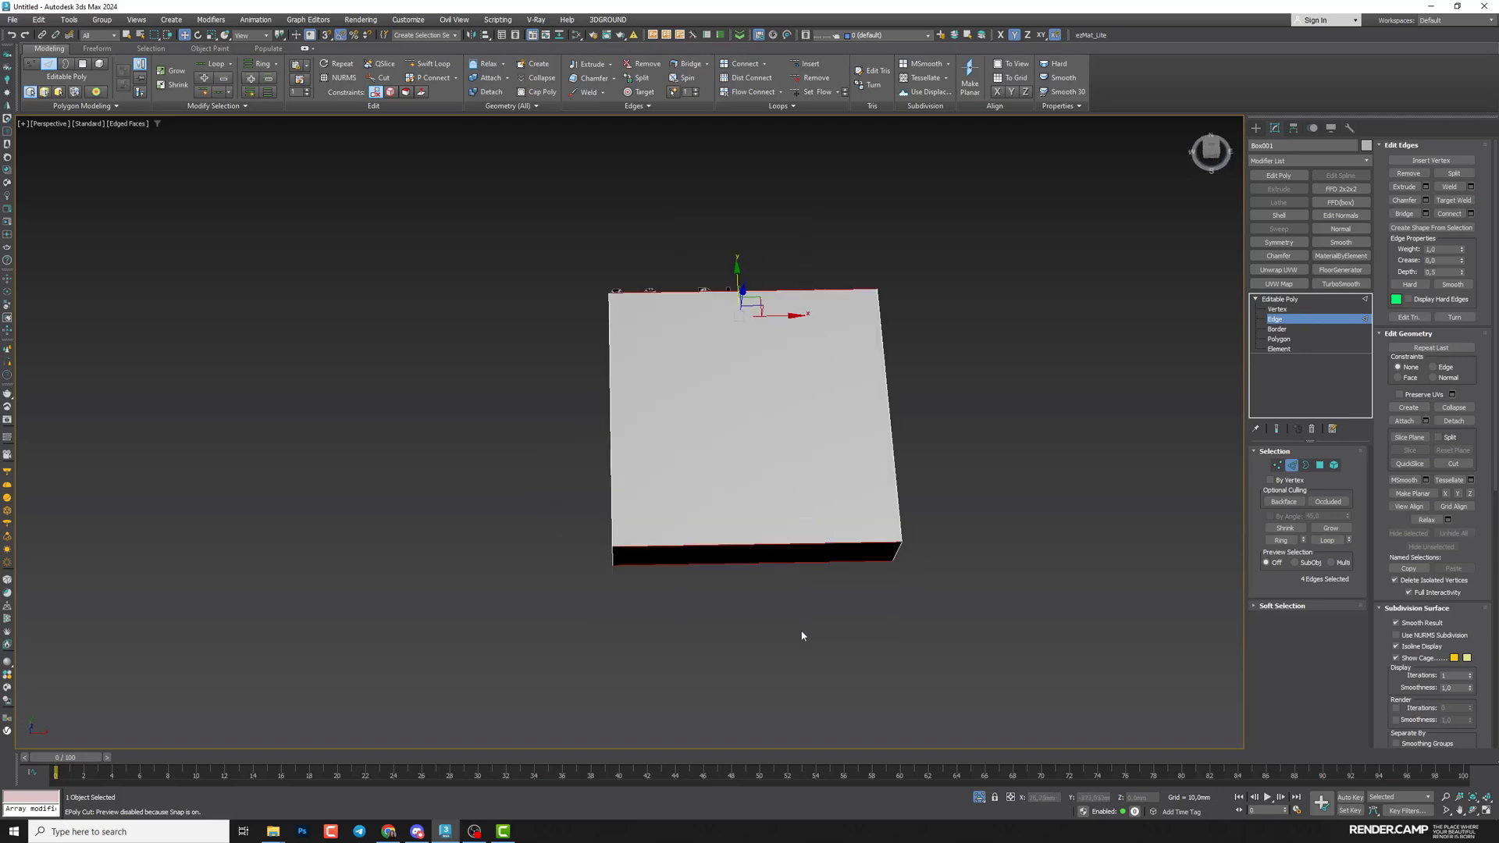
pyautogui.click(1471, 214)
pyautogui.moveTo(649, 439); pyautogui.dragTo(651, 434)
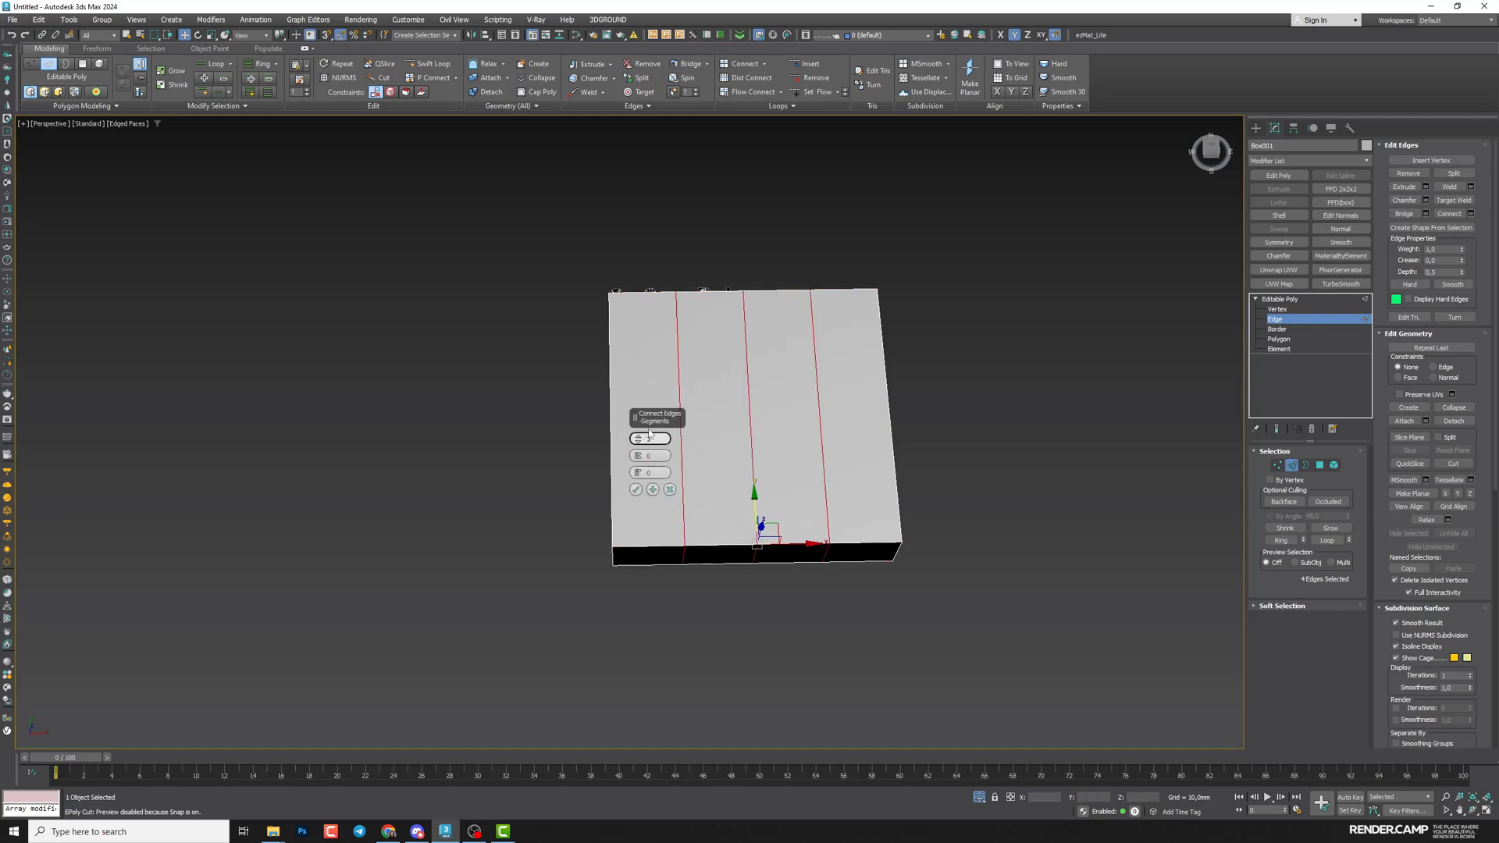
pyautogui.click(635, 490)
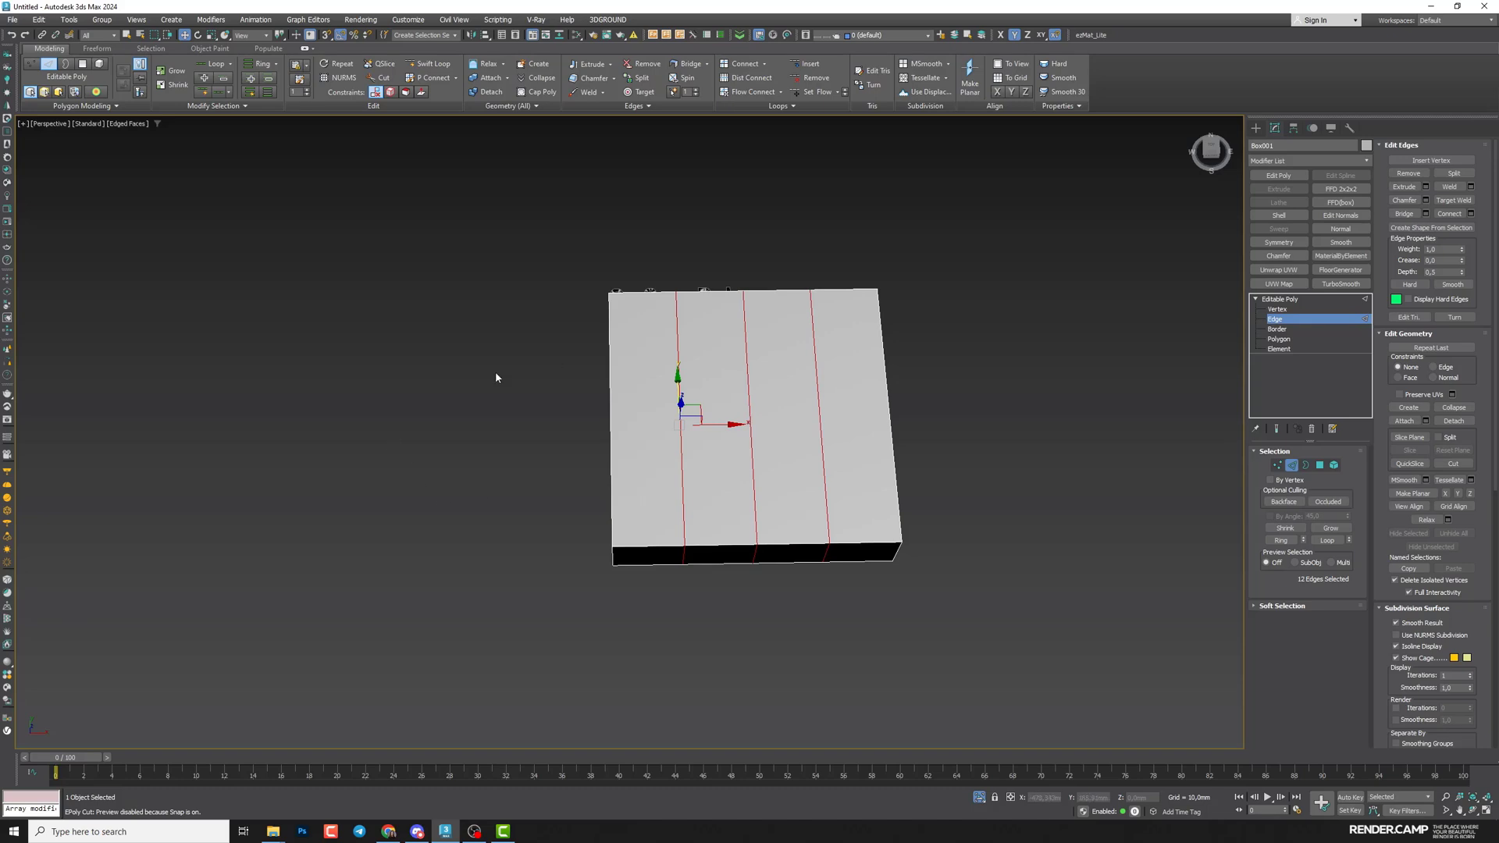
# Connect the perpendicular edges across the strips with 3 segments to form a four-by-four grid
pyautogui.moveTo(661, 441); pyautogui.dragTo(1070, 471)
pyautogui.click(1471, 214)
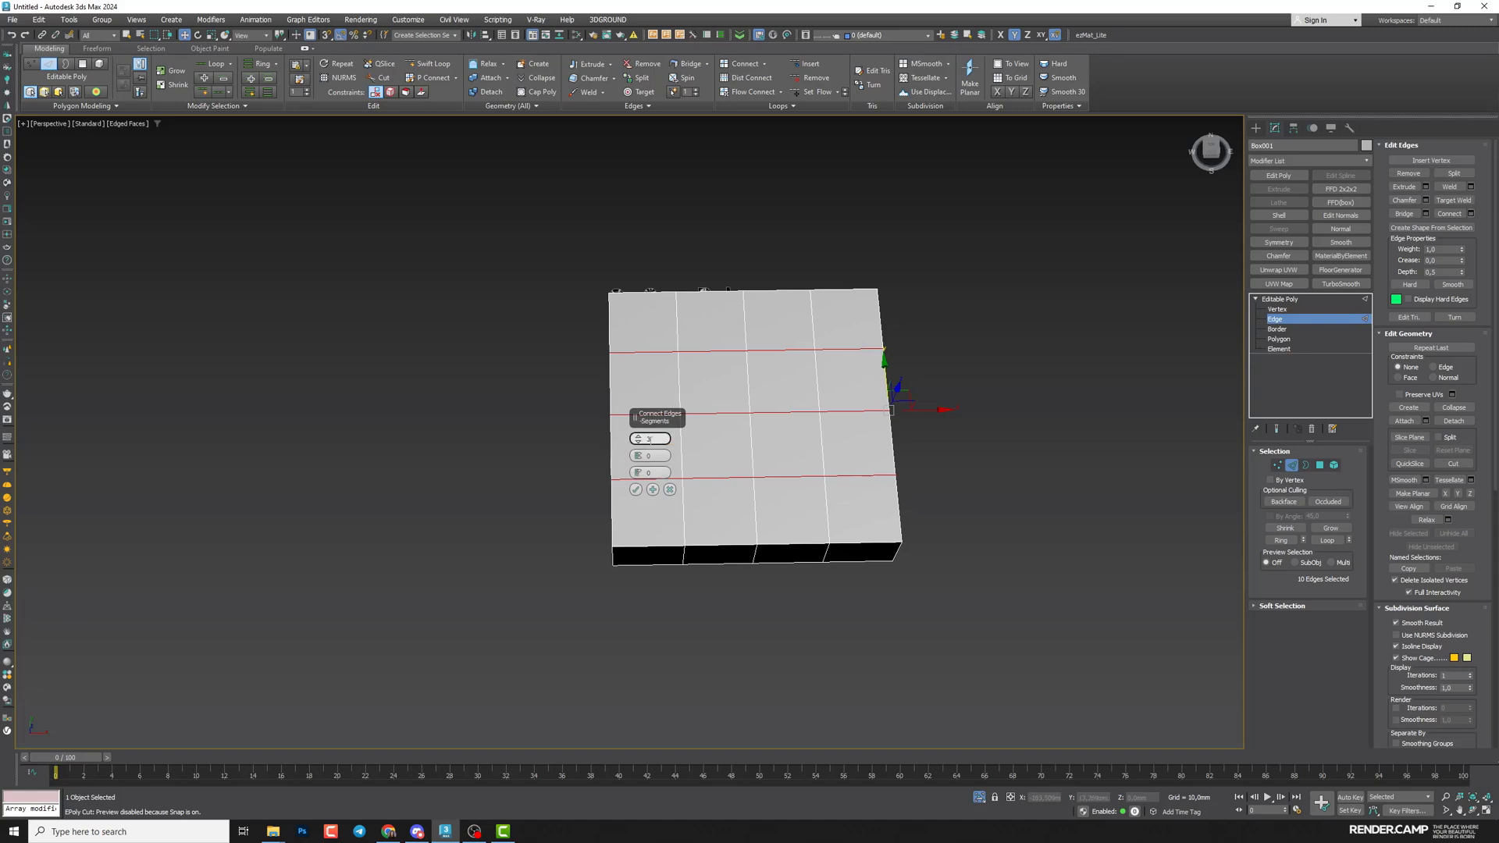
pyautogui.click(636, 491)
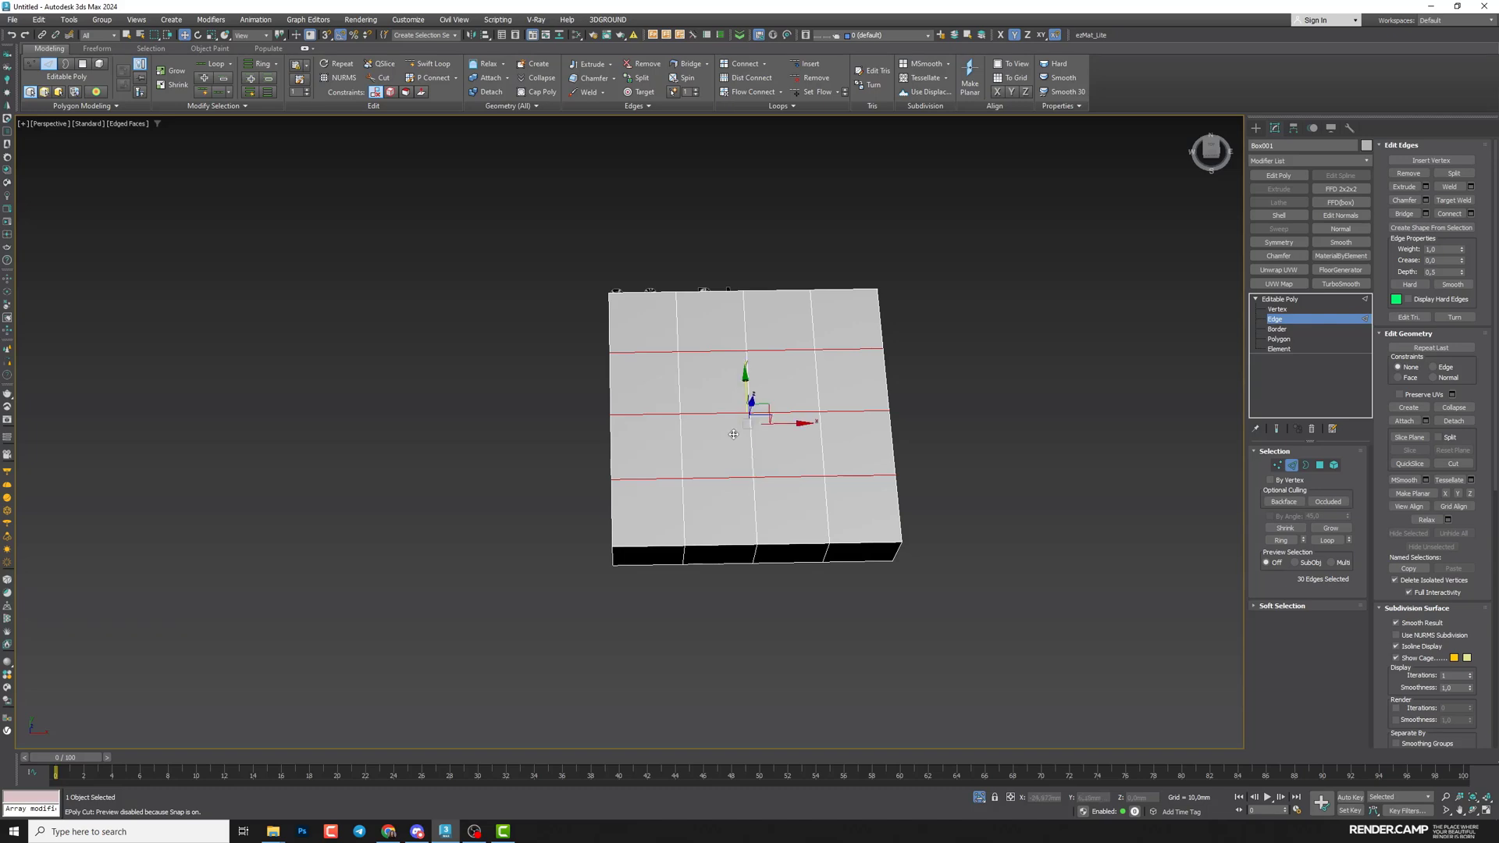
# Delete the central two-by-two block of polygons on both the top and bottom faces of the box
pyautogui.hotkey('alt', 'w')
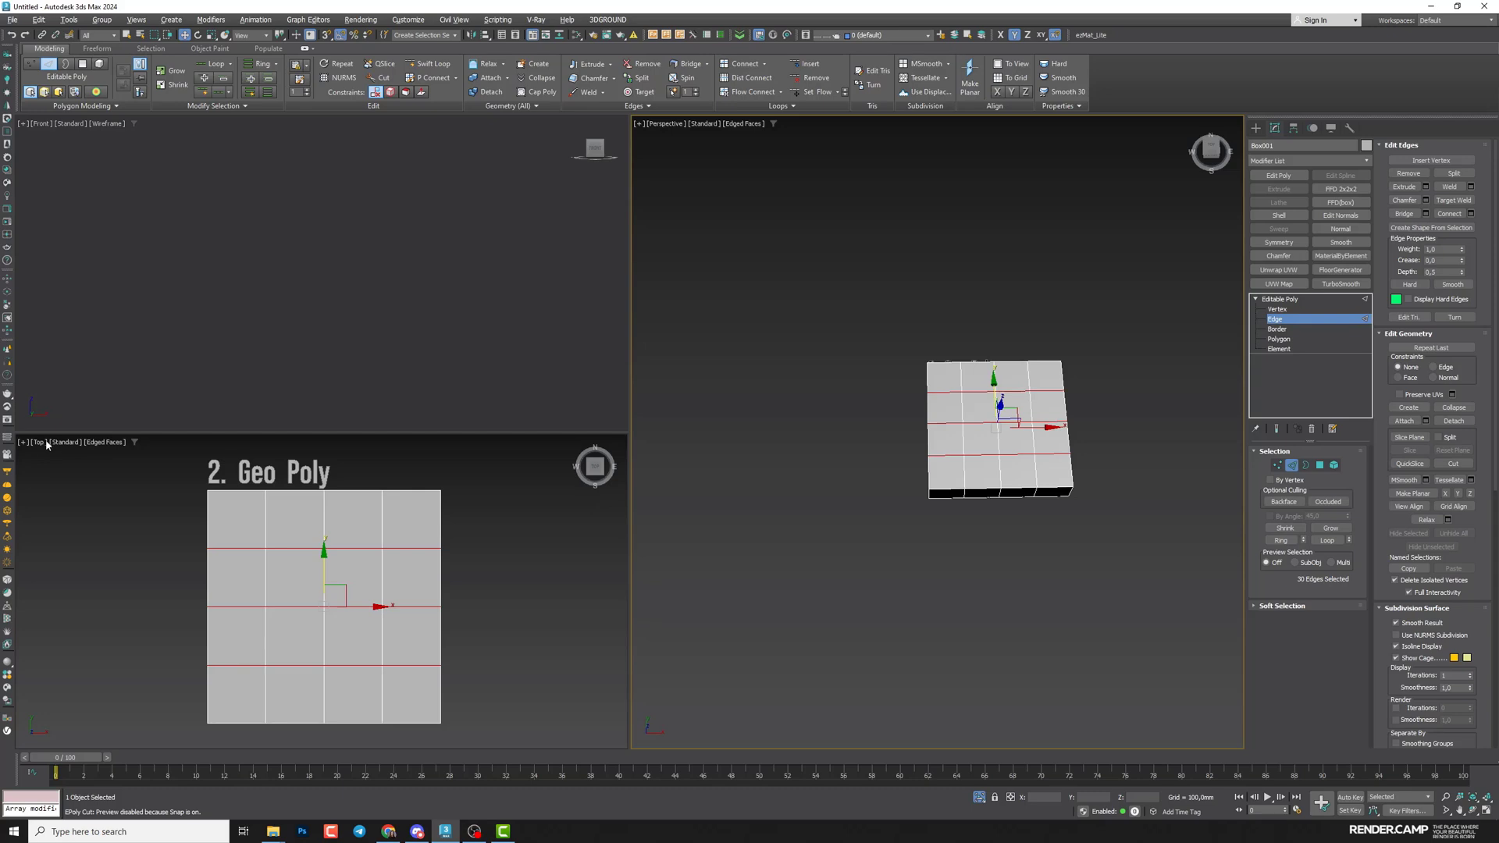
pyautogui.click(1298, 343)
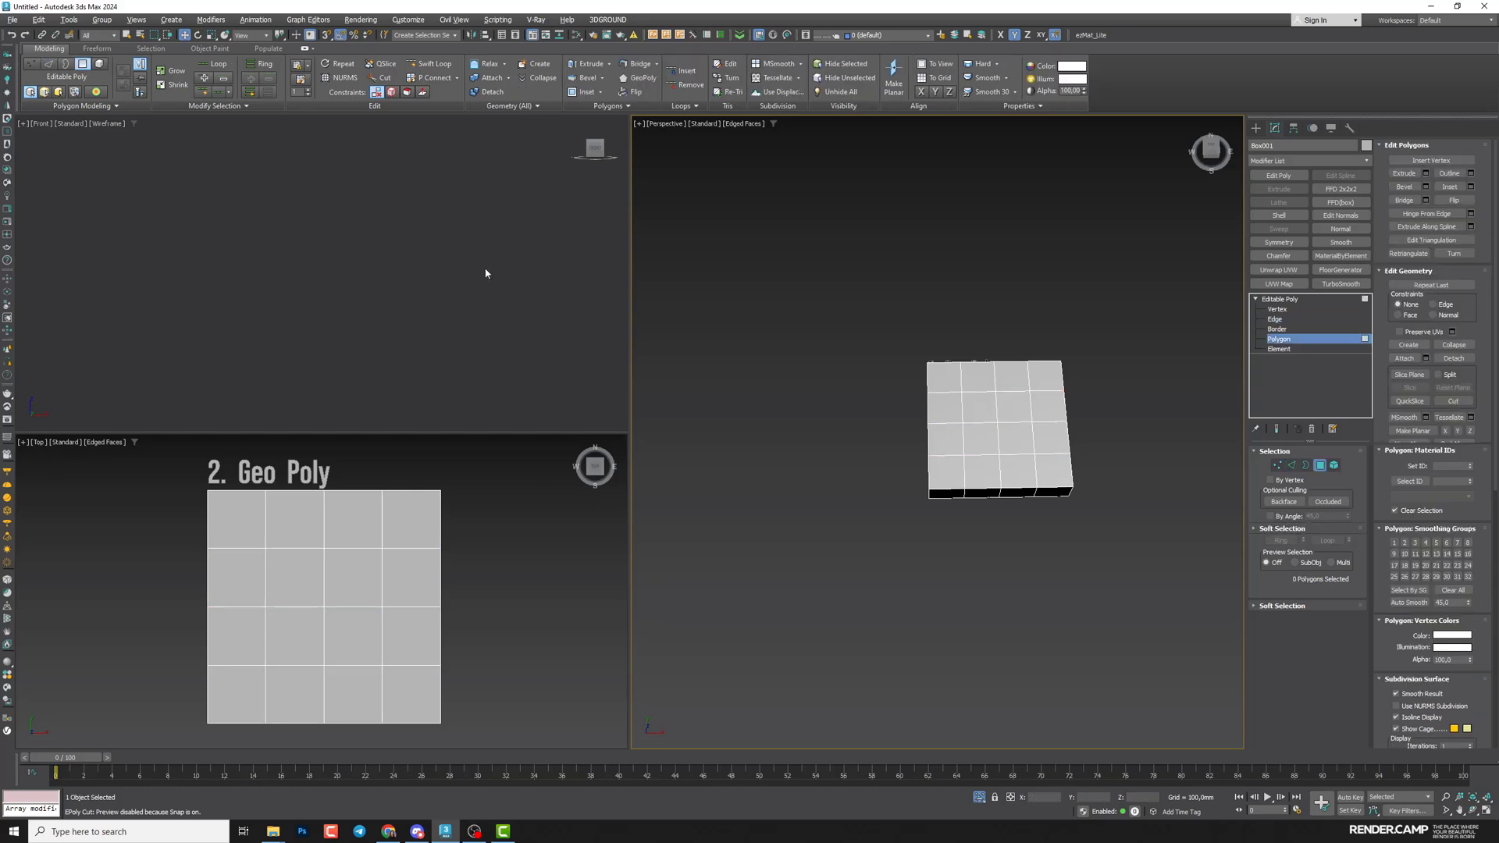
pyautogui.moveTo(352, 634); pyautogui.dragTo(294, 583)
pyautogui.keyDown('alt'); pyautogui.moveTo(937, 510); pyautogui.dragTo(965, 495, button='middle'); pyautogui.keyUp('alt')
pyautogui.press('Delete')
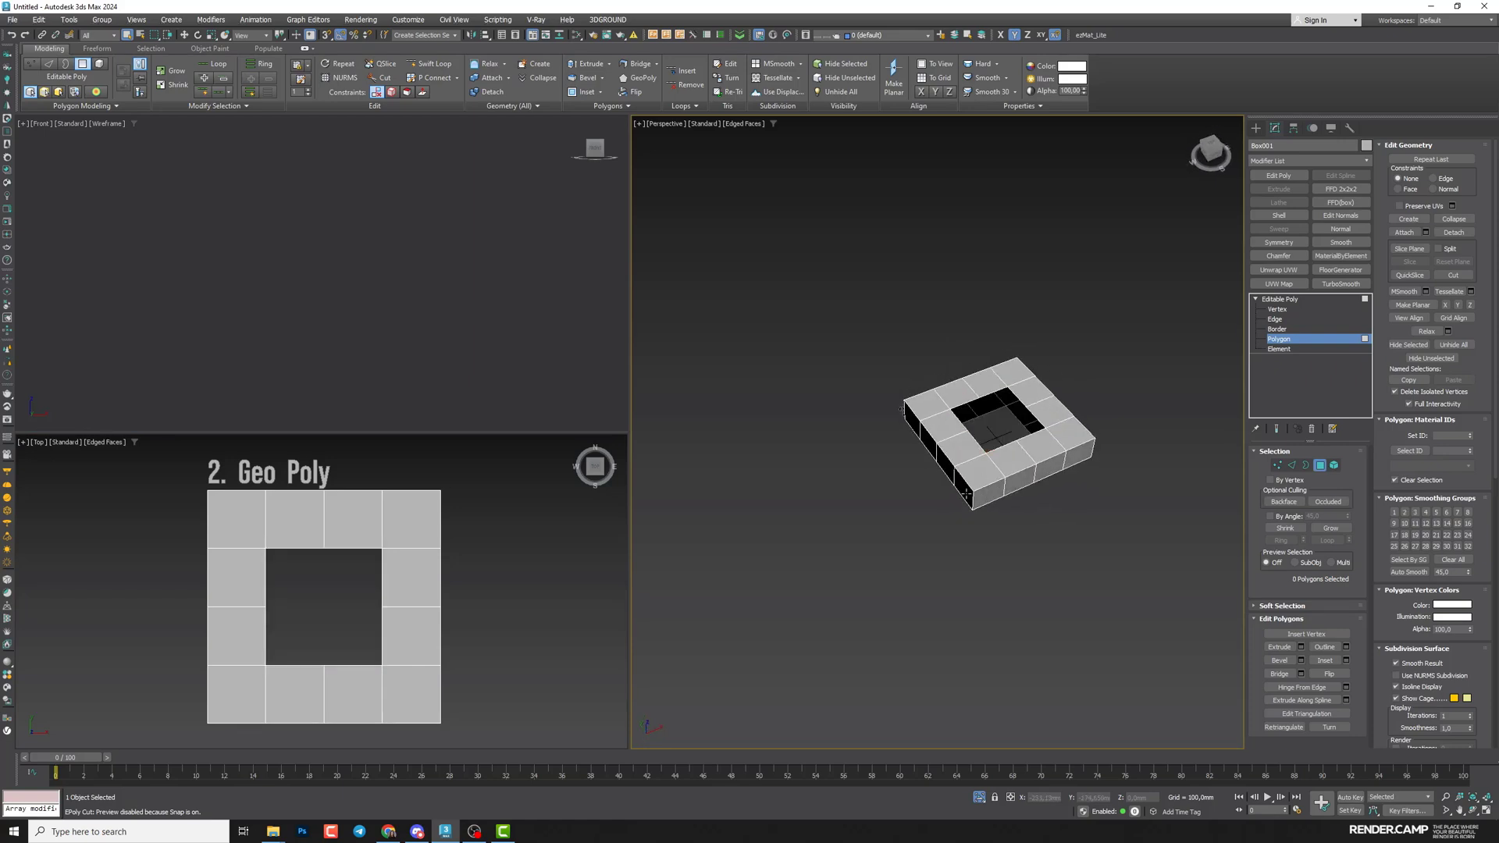
# Select the open borders around the central openings and cap them with single polygons
pyautogui.click(1277, 329)
pyautogui.click(1043, 427)
pyautogui.scroll(5, 997, 457)
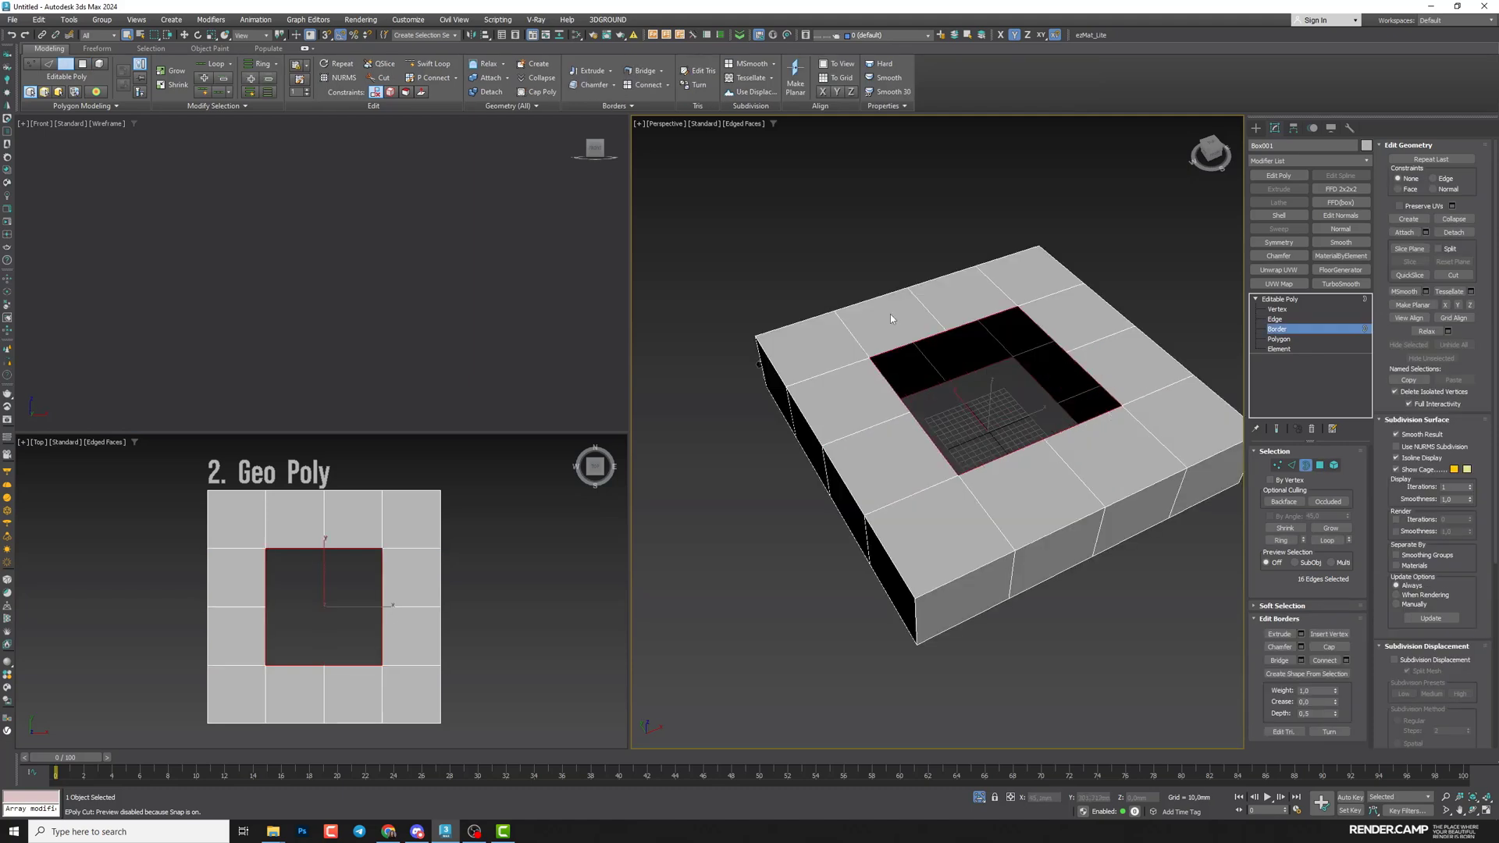
pyautogui.keyDown('alt'); pyautogui.moveTo(934, 422); pyautogui.dragTo(1093, 539, button='middle'); pyautogui.keyUp('alt')
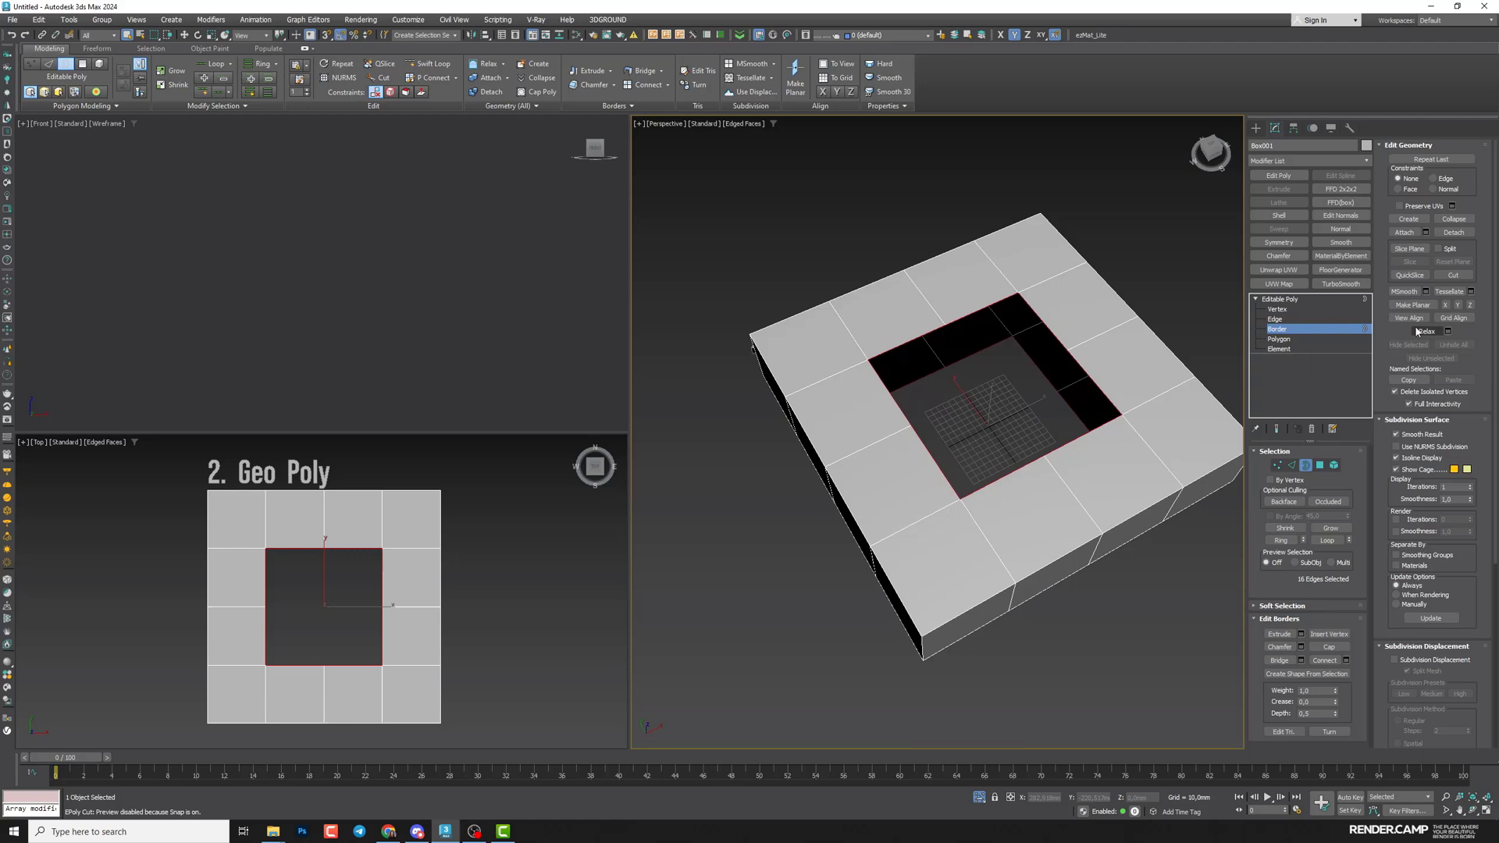
pyautogui.click(1329, 647)
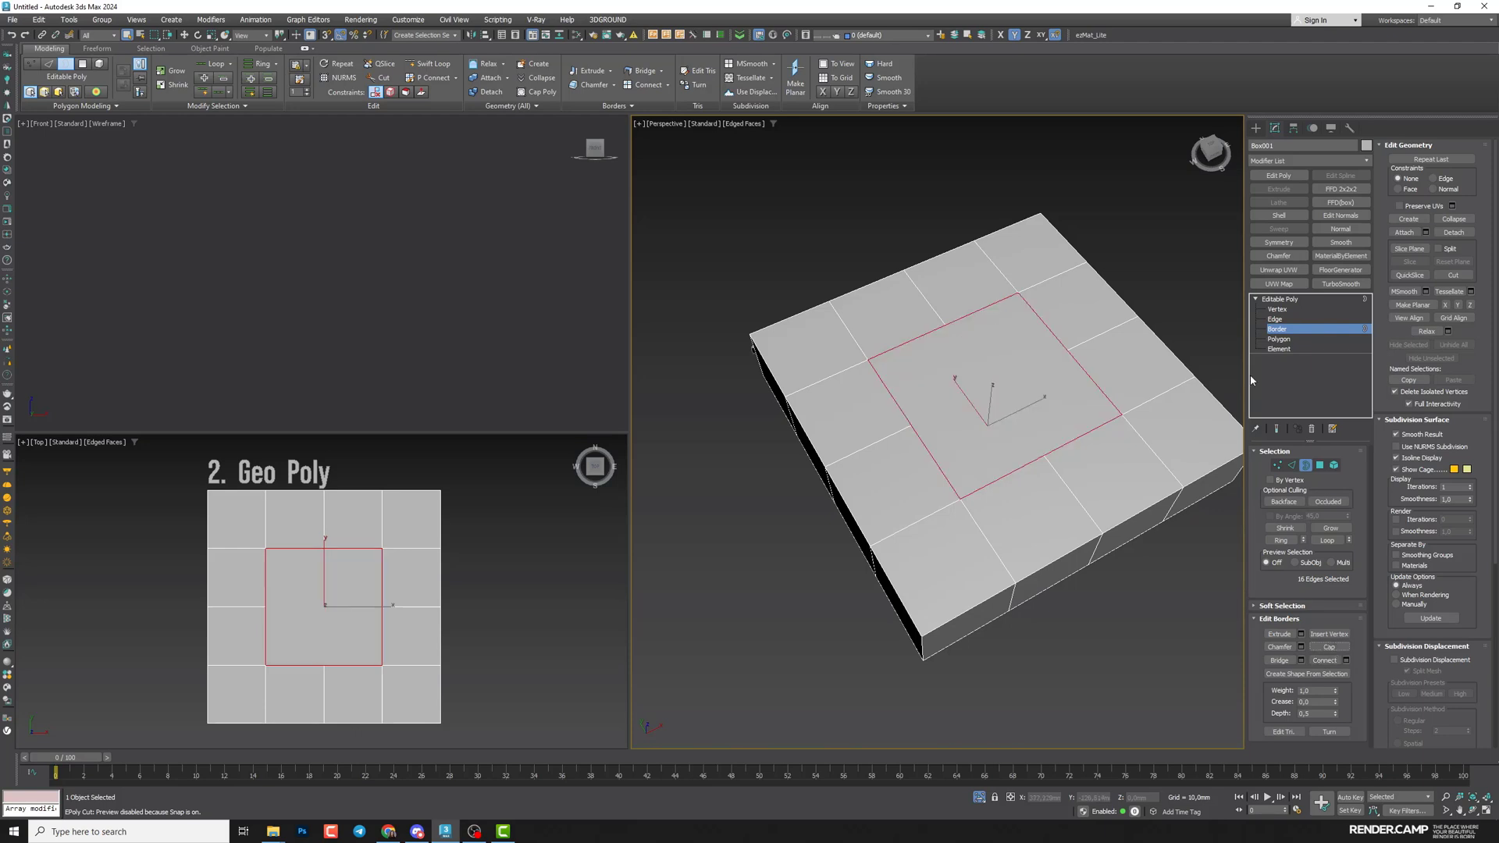
# Select both central capped polygons and reshape them into regular octagons with GeoPoly
pyautogui.click(1281, 340)
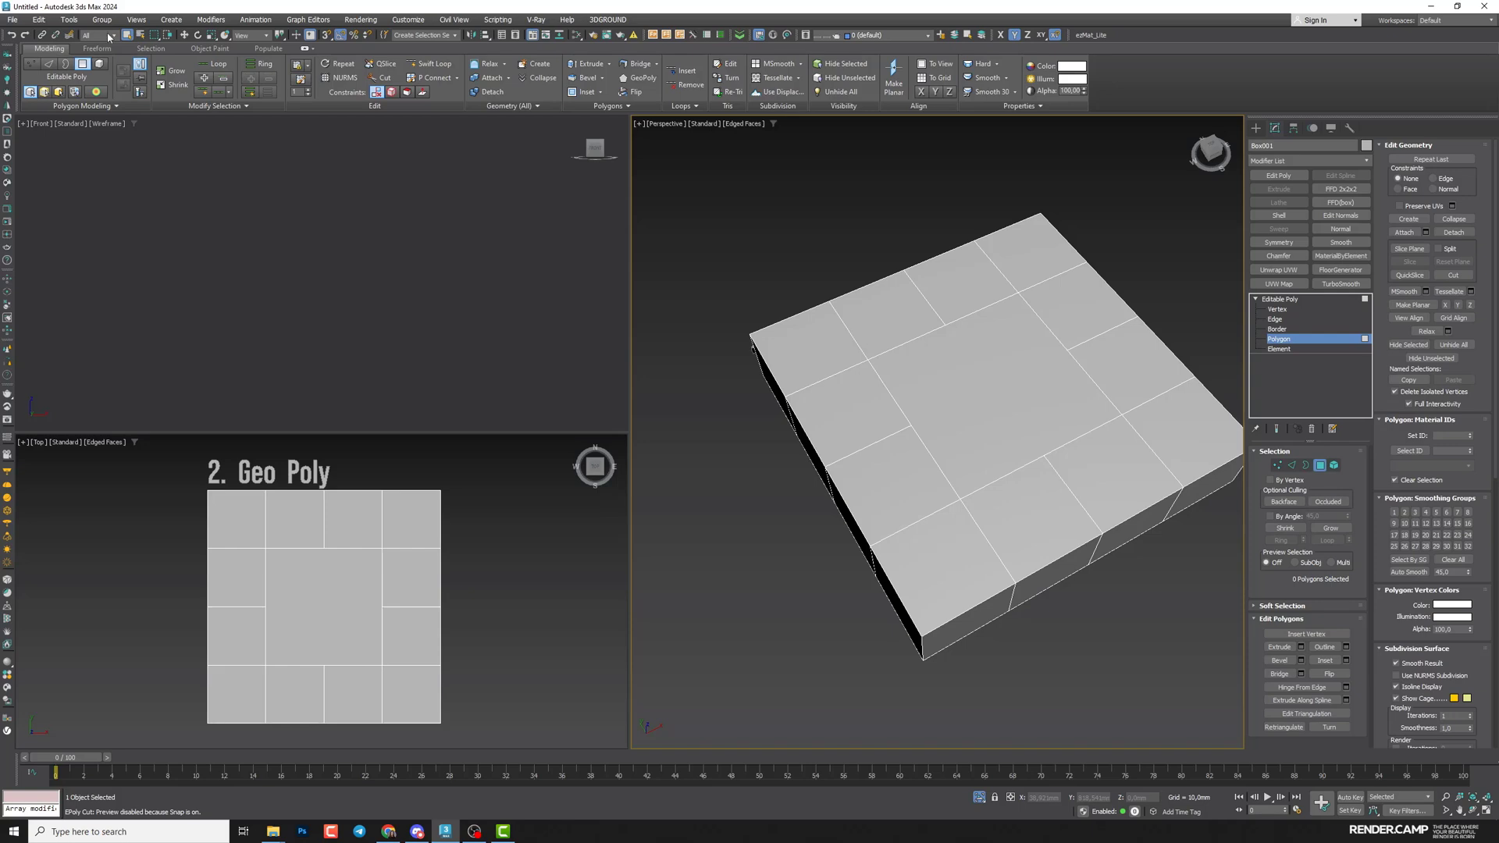
pyautogui.rightClick(1128, 36)
pyautogui.moveTo(346, 638); pyautogui.dragTo(289, 584)
pyautogui.keyDown('alt'); pyautogui.moveTo(989, 518); pyautogui.dragTo(1007, 328, button='middle'); pyautogui.keyUp('alt')
pyautogui.click(639, 78)
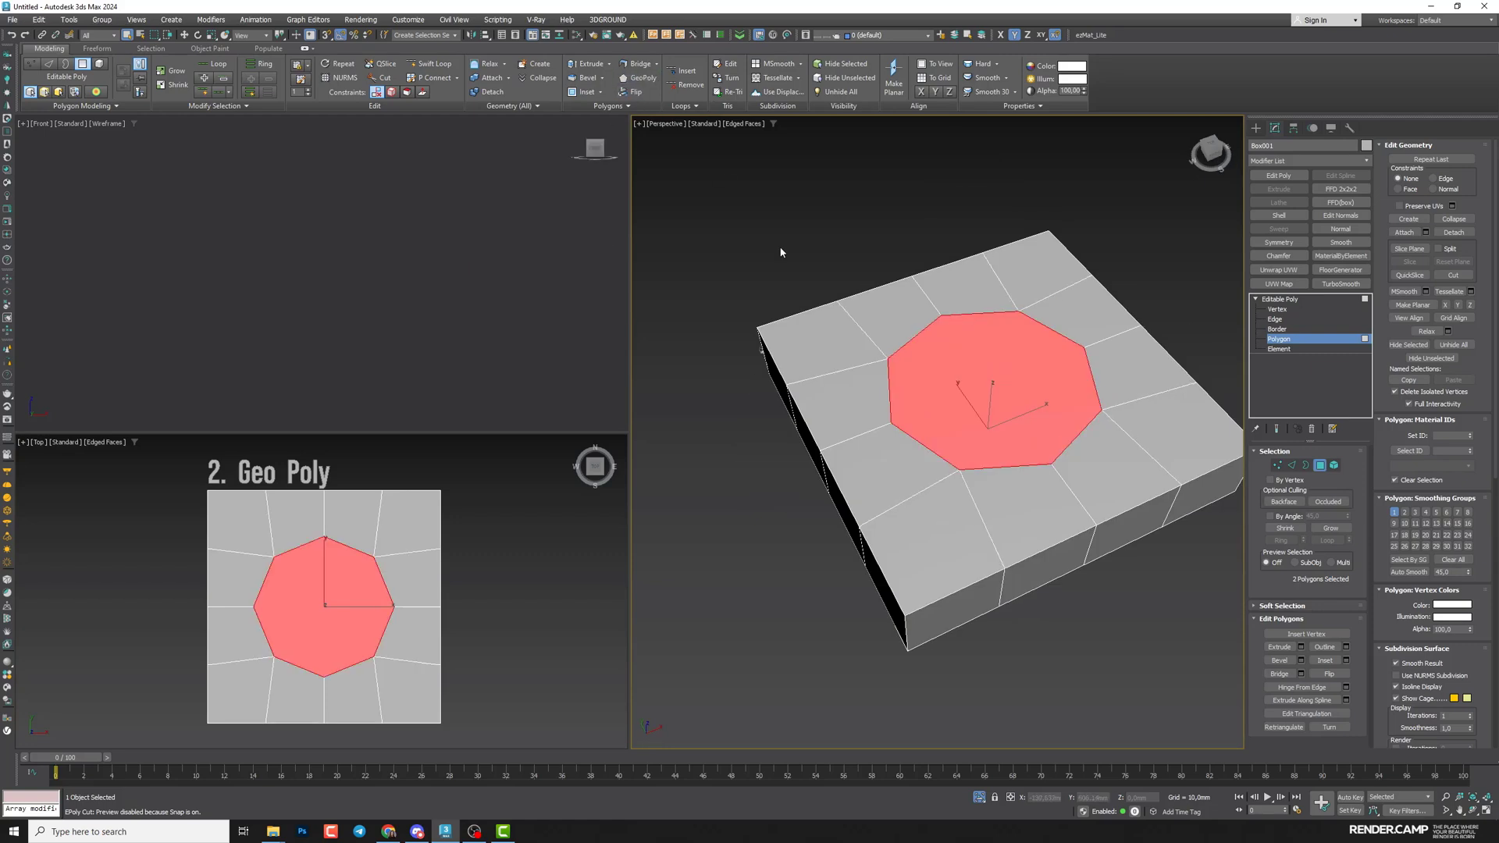
# Bridge the top and bottom octagonal polygons to cut a through hole, and return to object level
pyautogui.hotkey('alt', 'w')
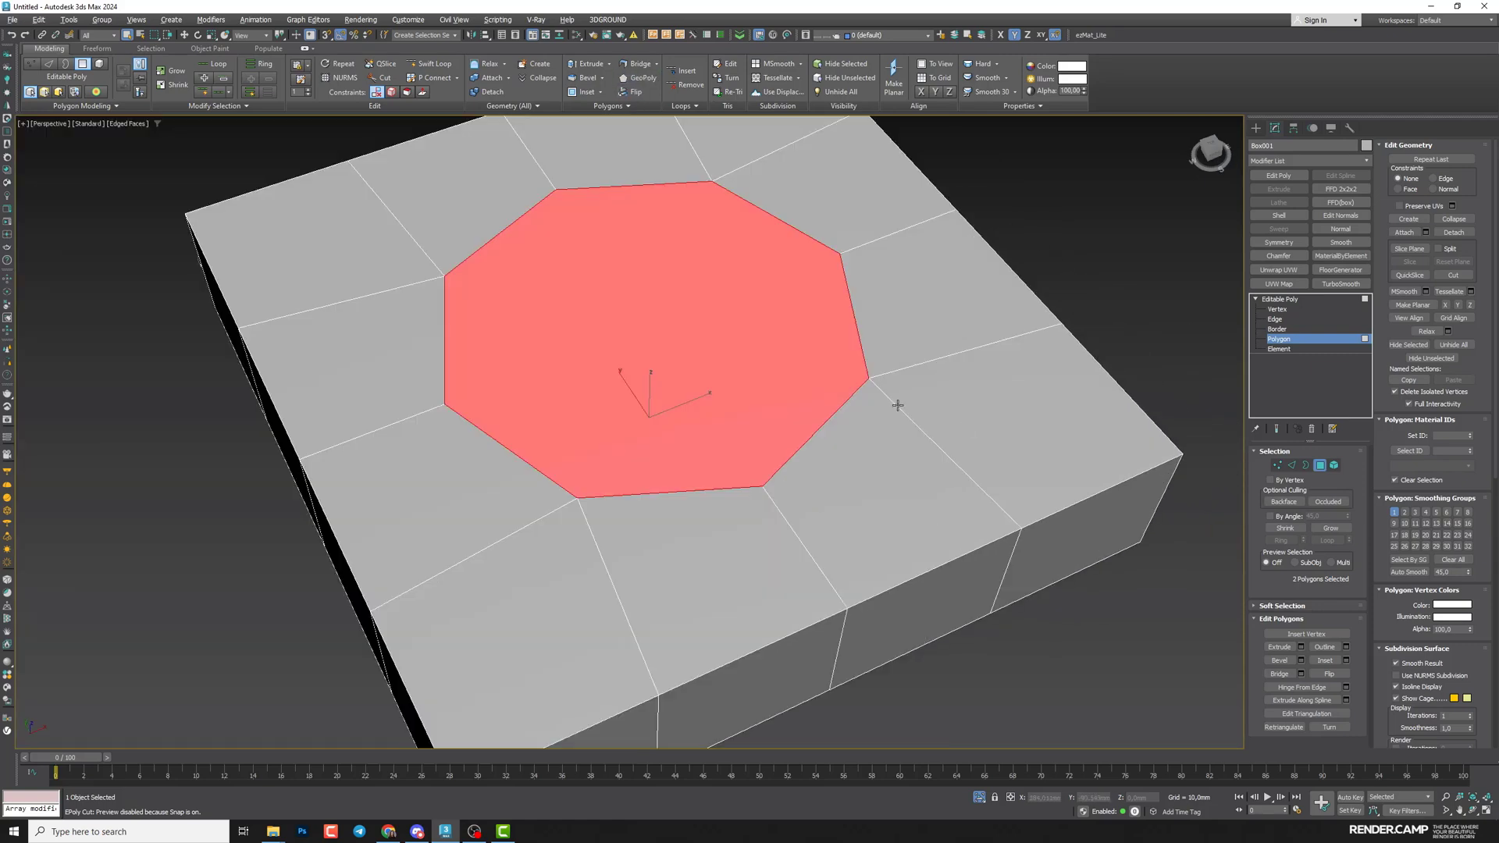
pyautogui.scroll(-4, 968, 425)
pyautogui.click(1279, 674)
pyautogui.keyDown('alt'); pyautogui.moveTo(710, 578); pyautogui.dragTo(759, 431, button='middle'); pyautogui.keyUp('alt')
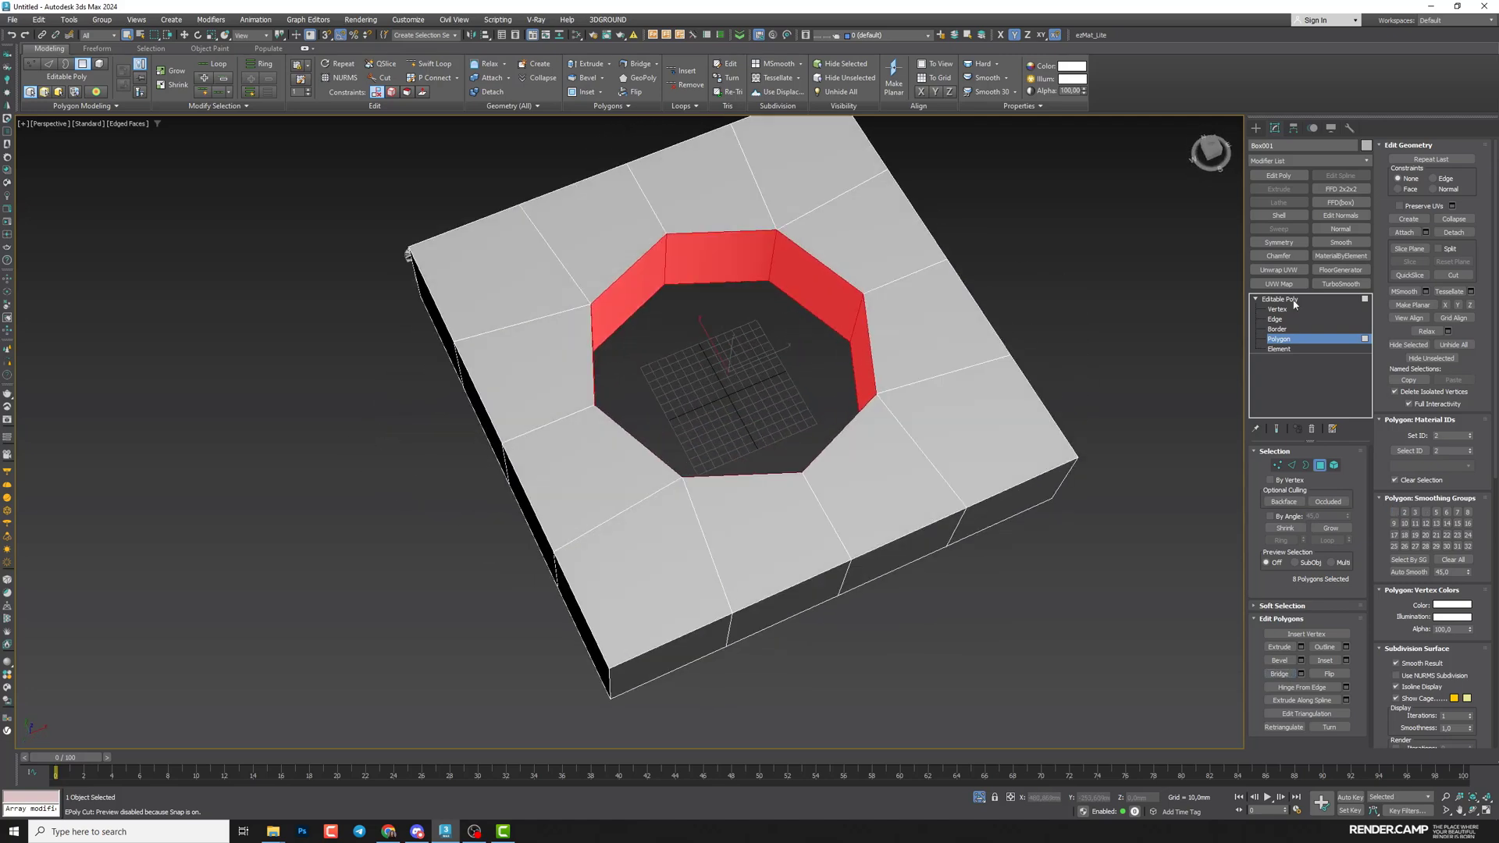
pyautogui.click(1292, 300)
pyautogui.keyDown('alt'); pyautogui.moveTo(785, 373); pyautogui.dragTo(795, 402, button='middle'); pyautogui.keyUp('alt')
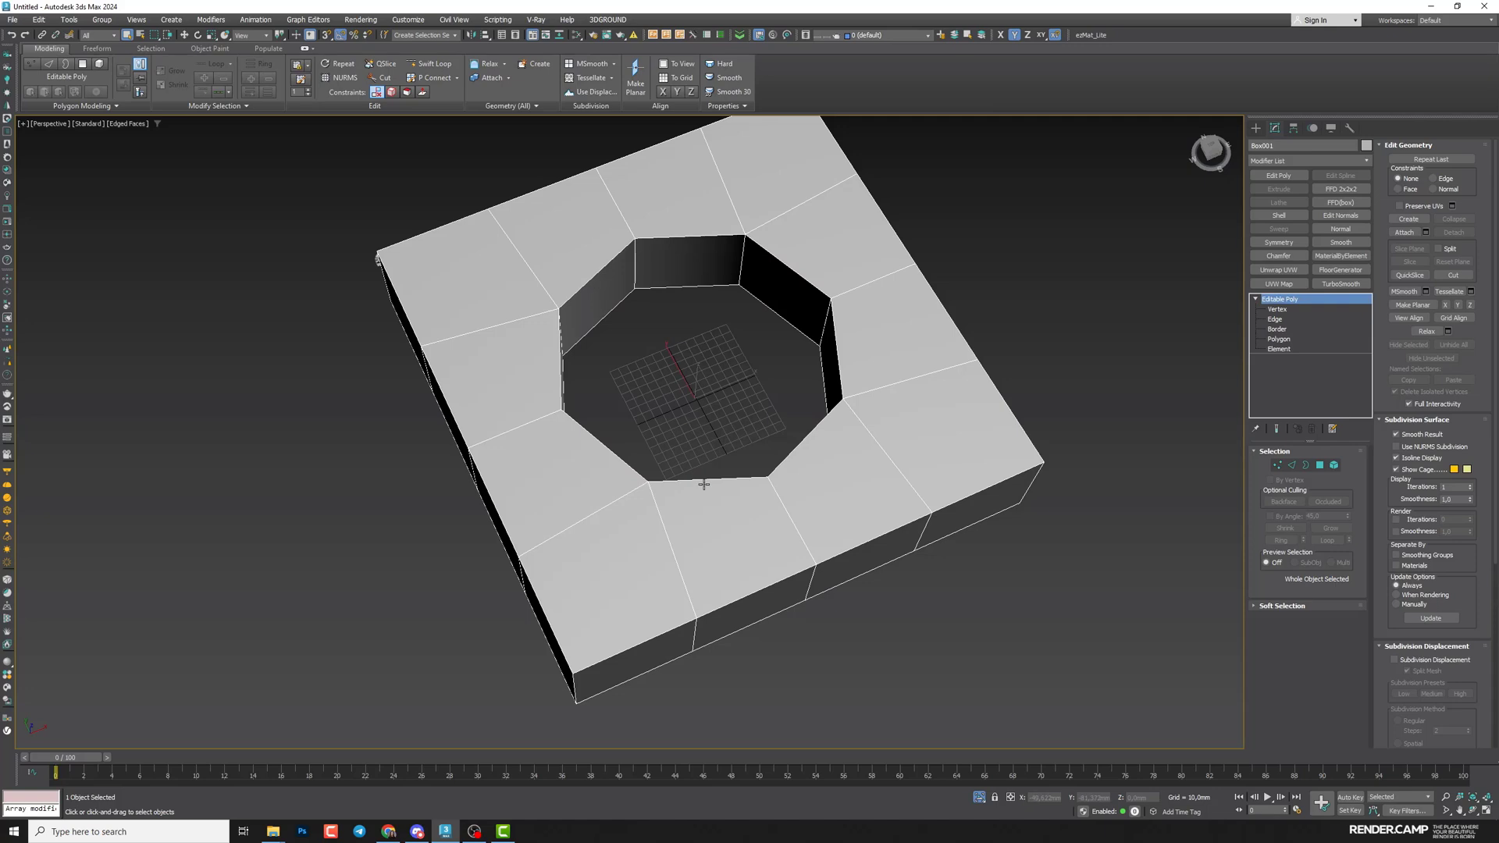
# Add a Chamfer modifier to the box and hide the edged faces to inspect the hole's beveled edges
pyautogui.click(1282, 258)
pyautogui.keyDown('alt'); pyautogui.moveTo(848, 461); pyautogui.dragTo(763, 388, button='middle'); pyautogui.keyUp('alt')
pyautogui.press('F4')
pyautogui.scroll(5, 599, 265)
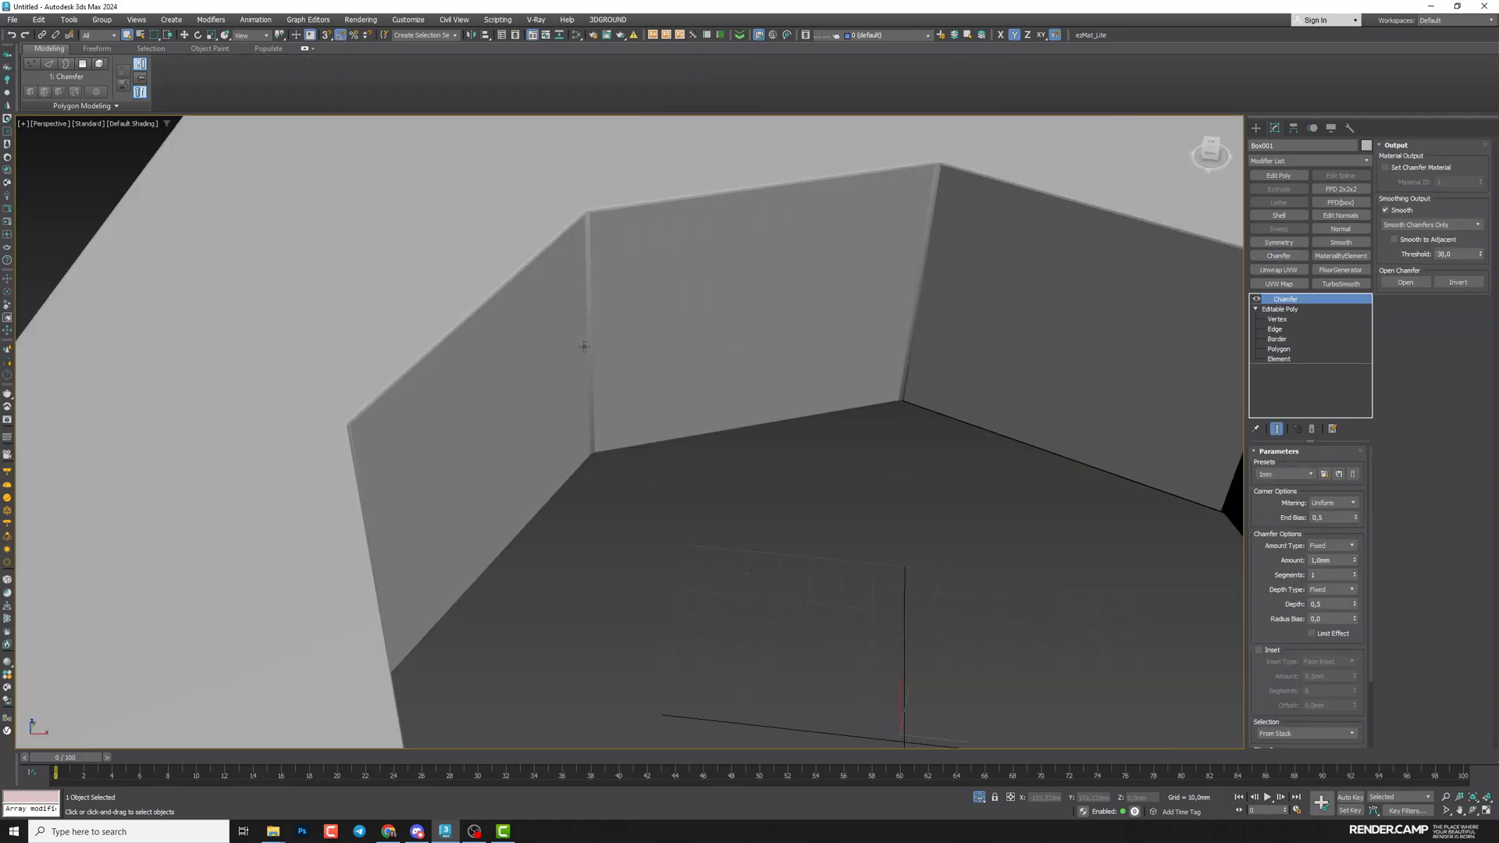
# Try a TurboSmooth modifier on top of the box's Chamfer and remove it again
pyautogui.scroll(-10, 598, 262)
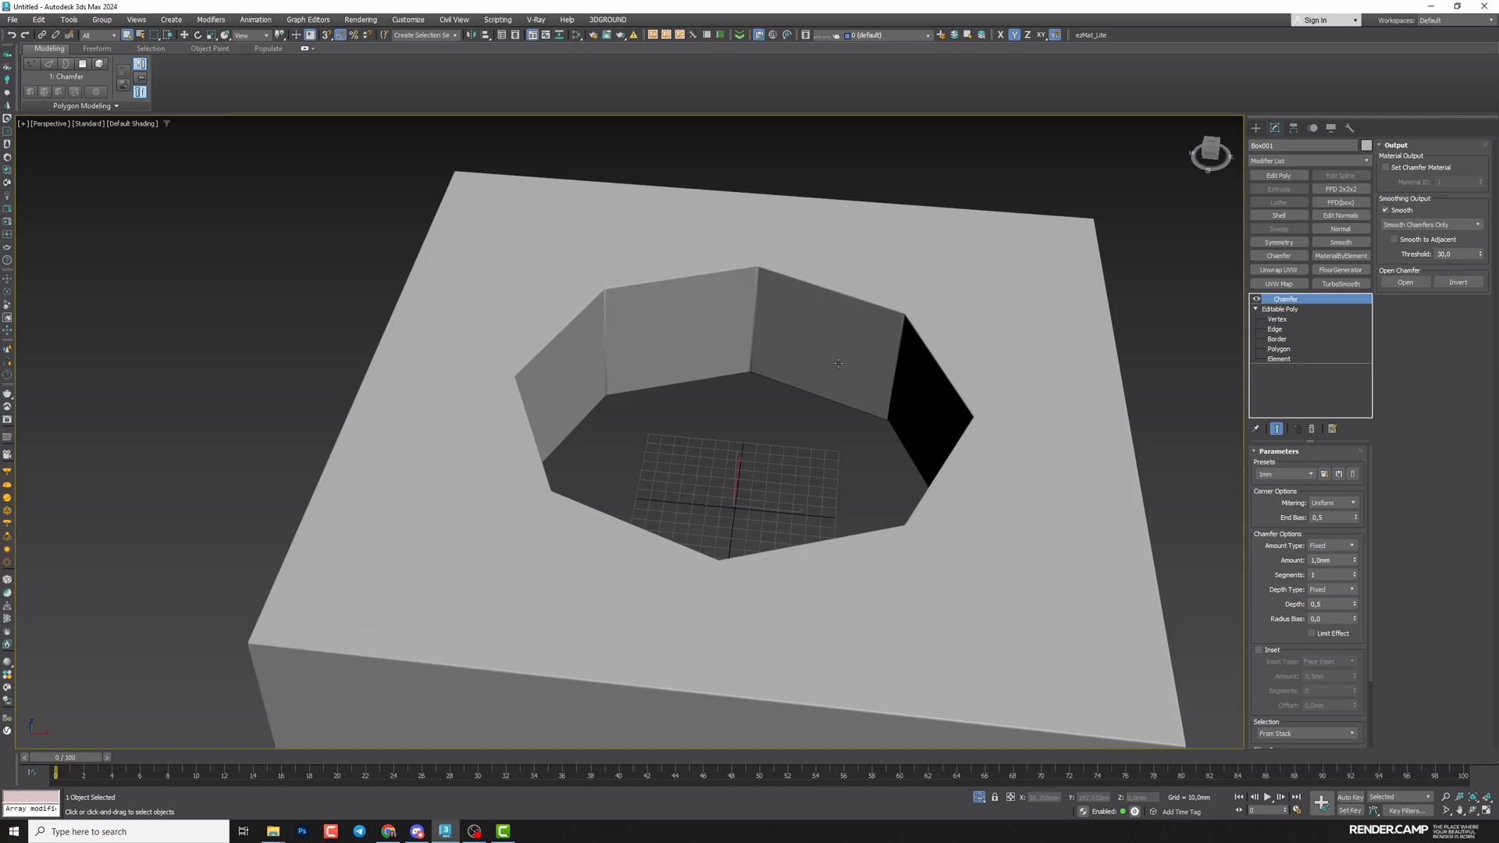
pyautogui.click(1335, 284)
pyautogui.keyDown('alt'); pyautogui.moveTo(664, 367); pyautogui.dragTo(691, 406, button='middle'); pyautogui.keyUp('alt')
pyautogui.click(1312, 429)
# Set the Chamfer's minimum angle to 52.6 and show the edged faces to inspect the hole's edges
pyautogui.moveTo(940, 417); pyautogui.dragTo(905, 328, button='middle')
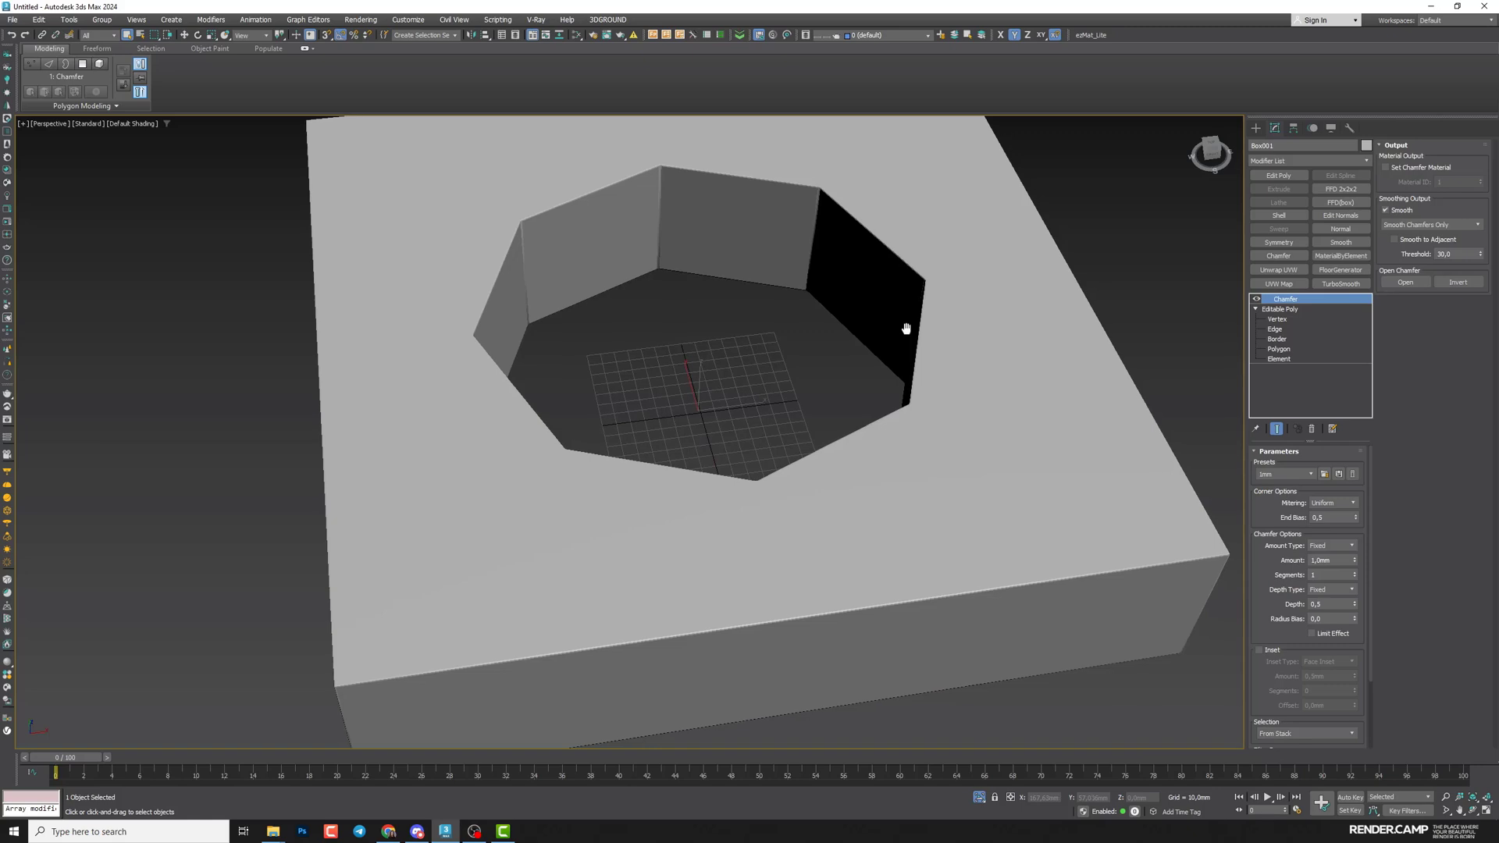
pyautogui.scroll(-3, 1298, 658)
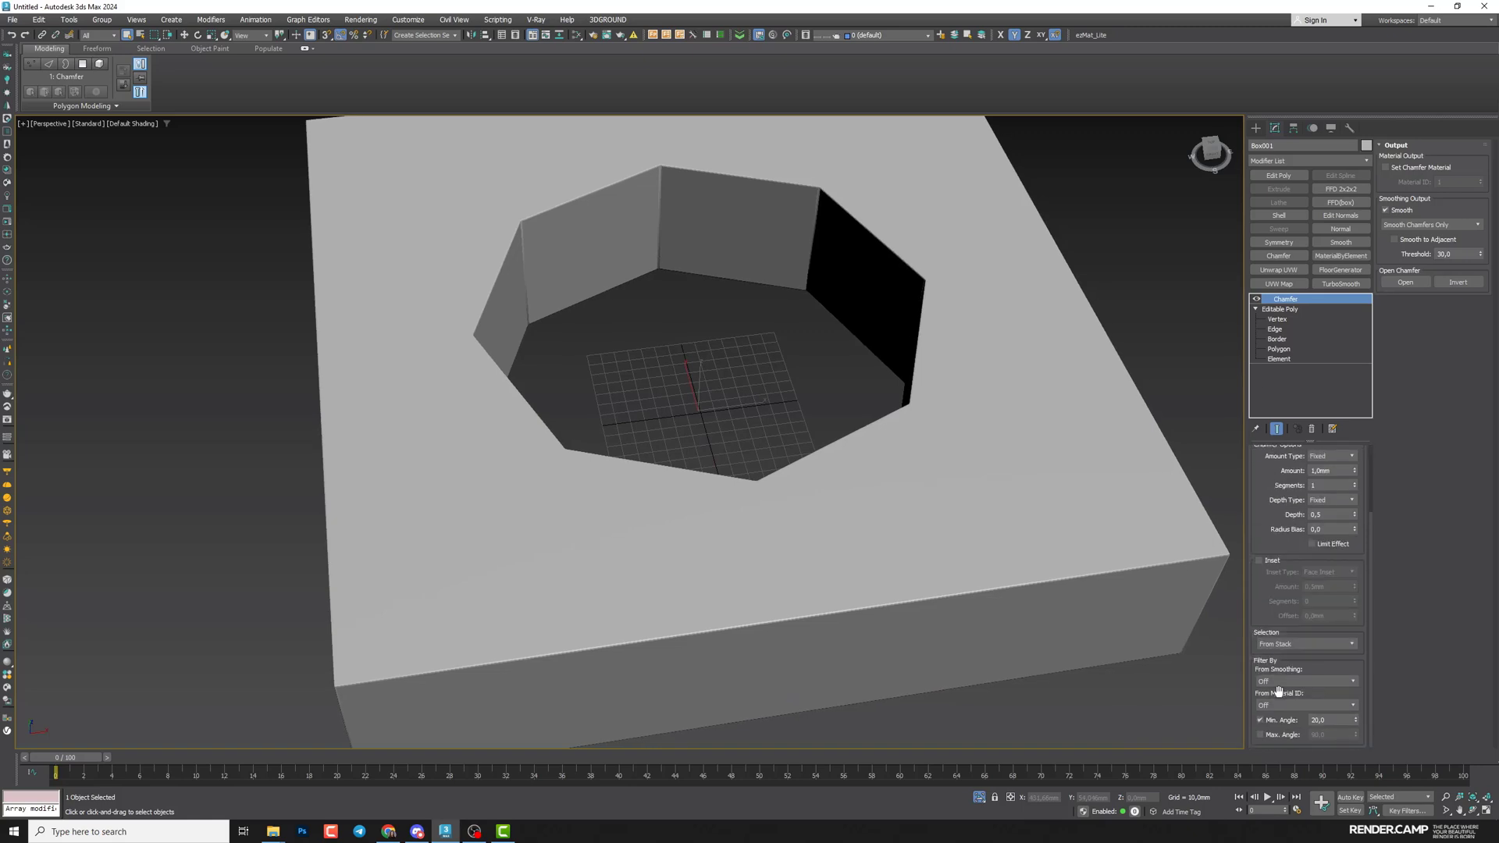
pyautogui.moveTo(1355, 720); pyautogui.dragTo(1358, 572)
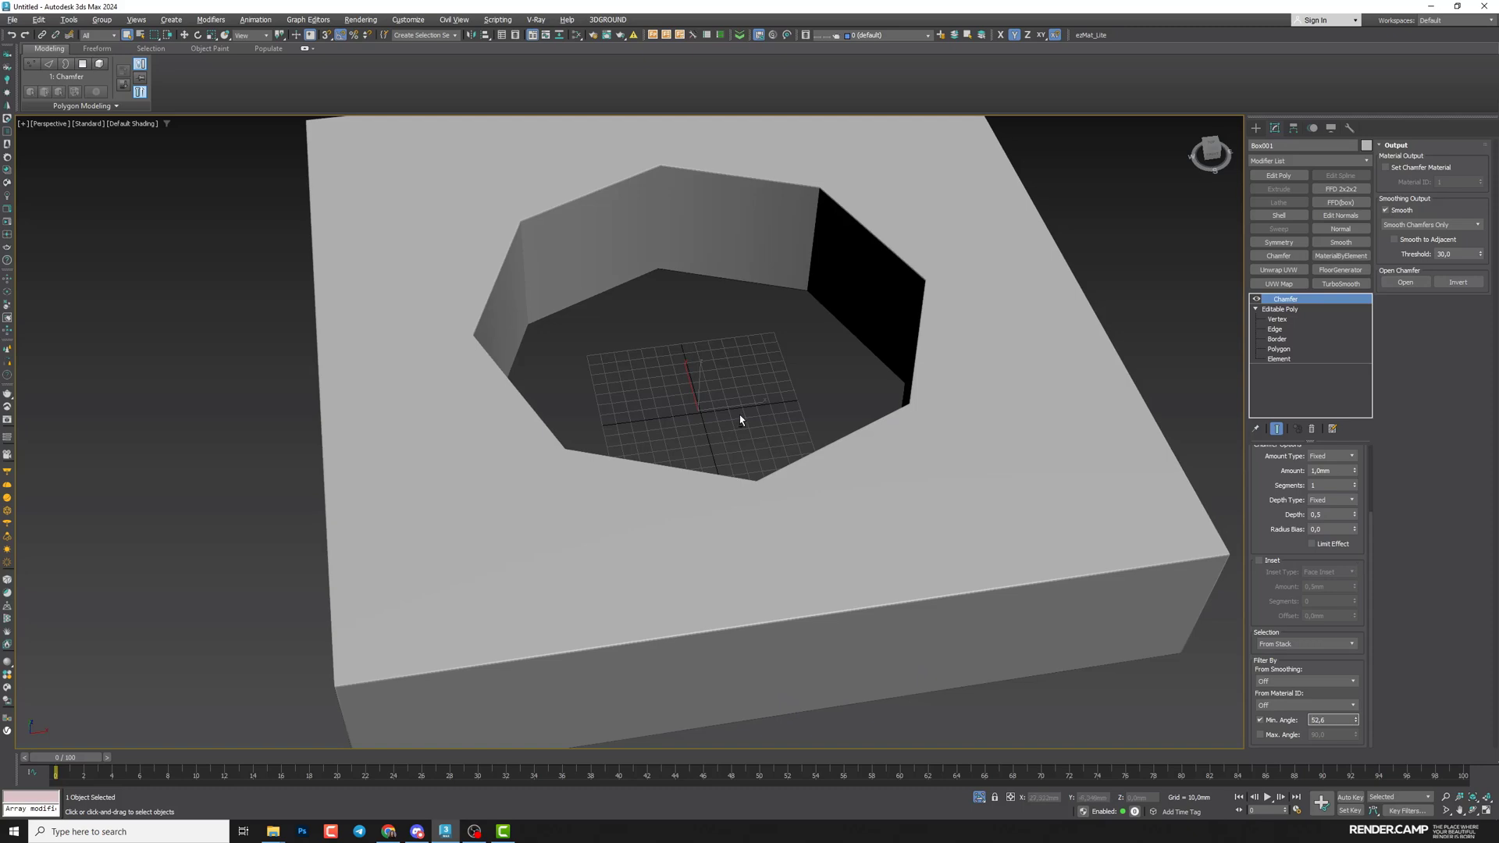
pyautogui.press('F4')
pyautogui.scroll(6, 715, 409)
pyautogui.scroll(-8, 554, 203)
pyautogui.scroll(2, 886, 403)
pyautogui.moveTo(886, 404); pyautogui.dragTo(882, 390, button='middle')
# Add a TurboSmooth modifier above the Chamfer and set its iterations to 2
pyautogui.click(1341, 284)
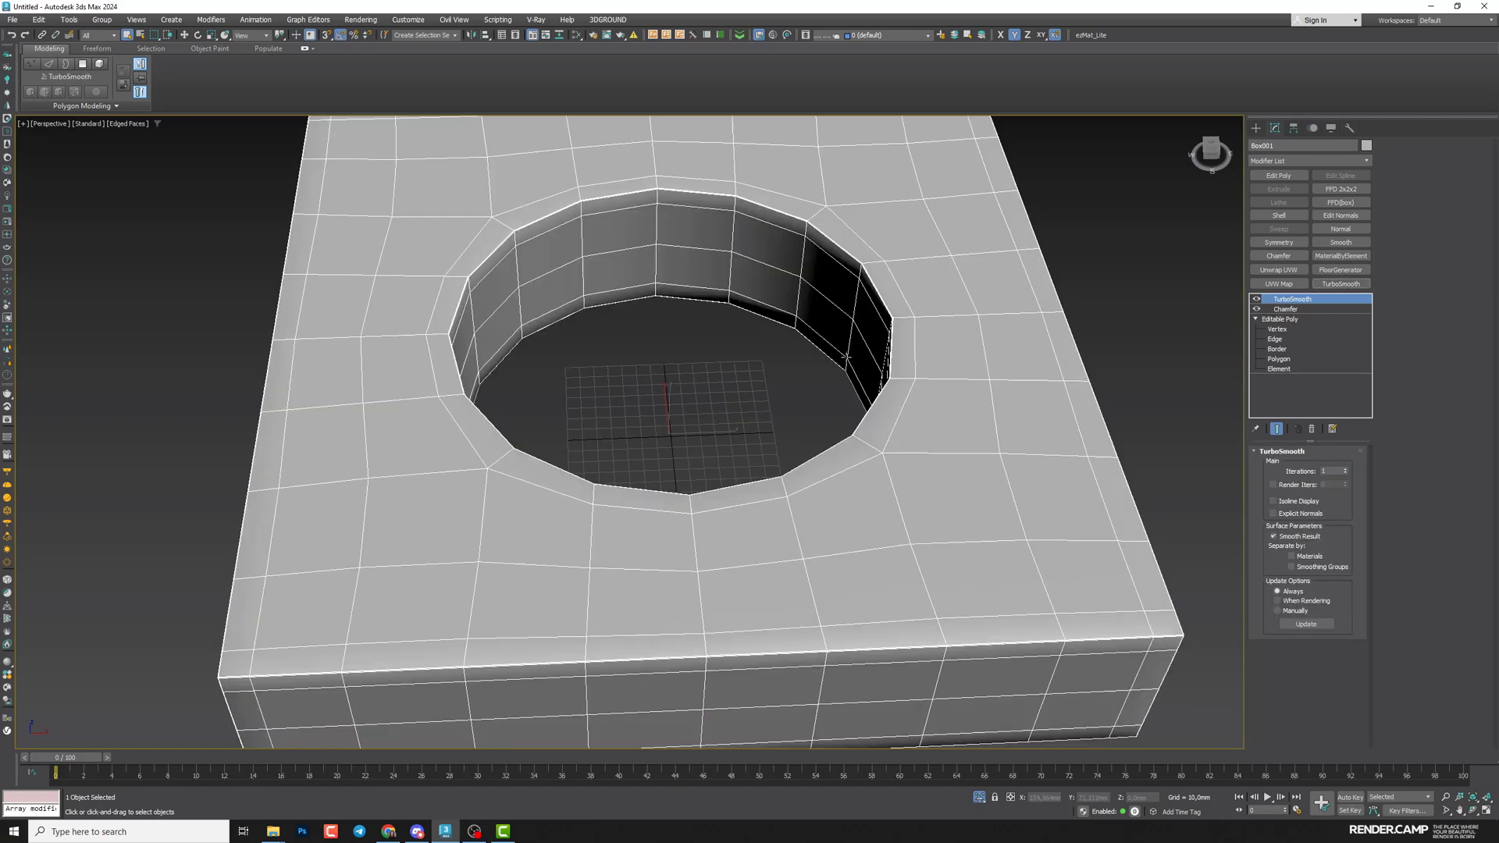
pyautogui.scroll(-5, 728, 387)
pyautogui.keyDown('alt'); pyautogui.moveTo(729, 394); pyautogui.dragTo(677, 408, button='middle'); pyautogui.keyUp('alt')
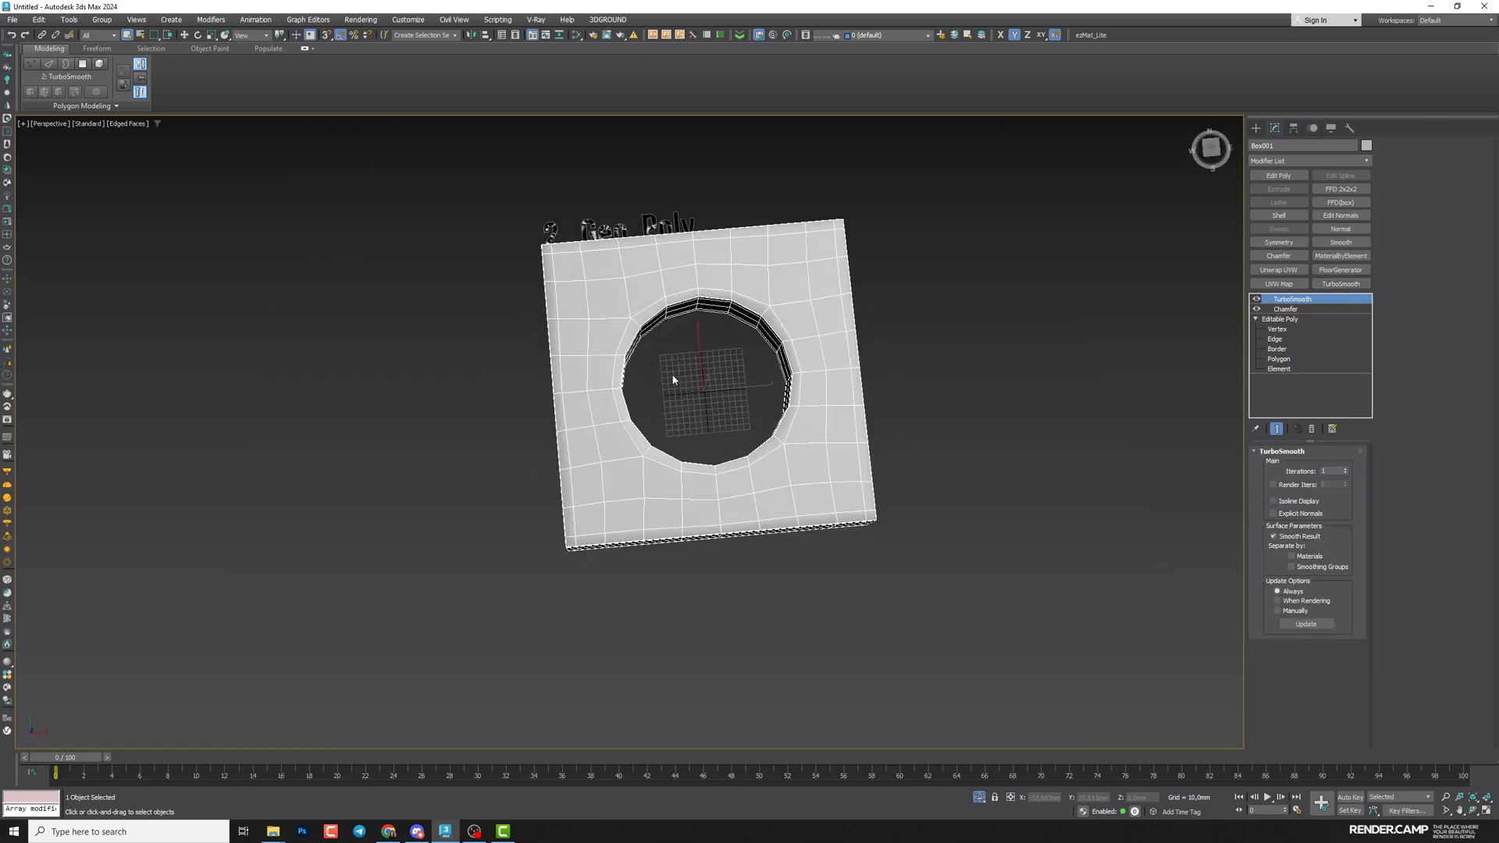
pyautogui.click(1346, 469)
pyautogui.moveTo(726, 562)
pyautogui.keyDown('alt'); pyautogui.mouseDown(button='middle')
pyautogui.moveTo(735, 533)
pyautogui.moveTo(859, 458)
pyautogui.moveTo(759, 491)
pyautogui.moveTo(734, 538)
pyautogui.mouseUp(button='middle'); pyautogui.keyUp('alt')
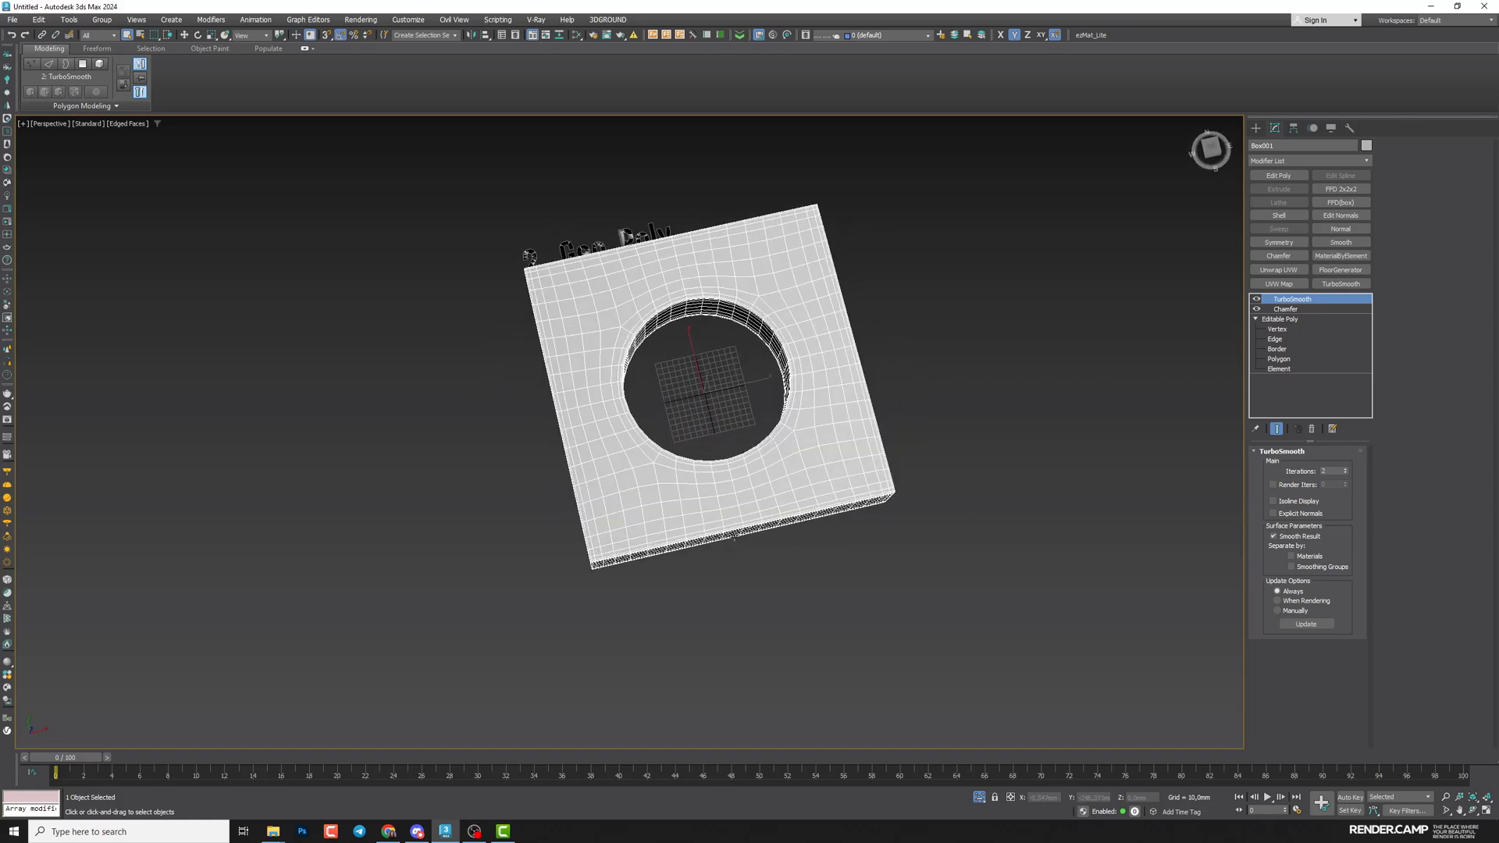
# Select the slab of the Vertex+Chamfer example and enter its edge sub-object level
pyautogui.hotkey('alt', 'w')
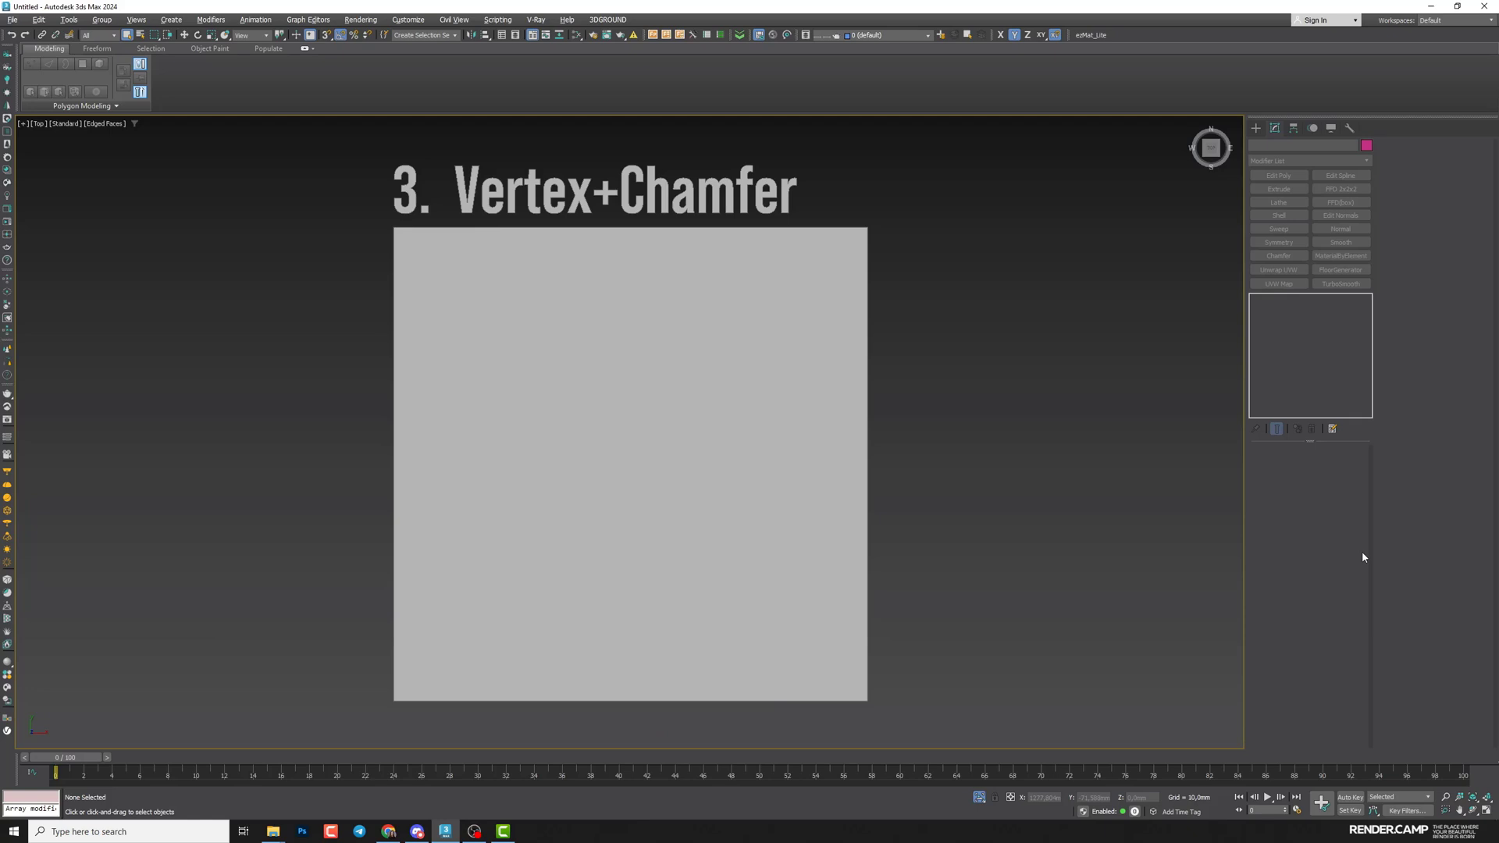
pyautogui.click(550, 455)
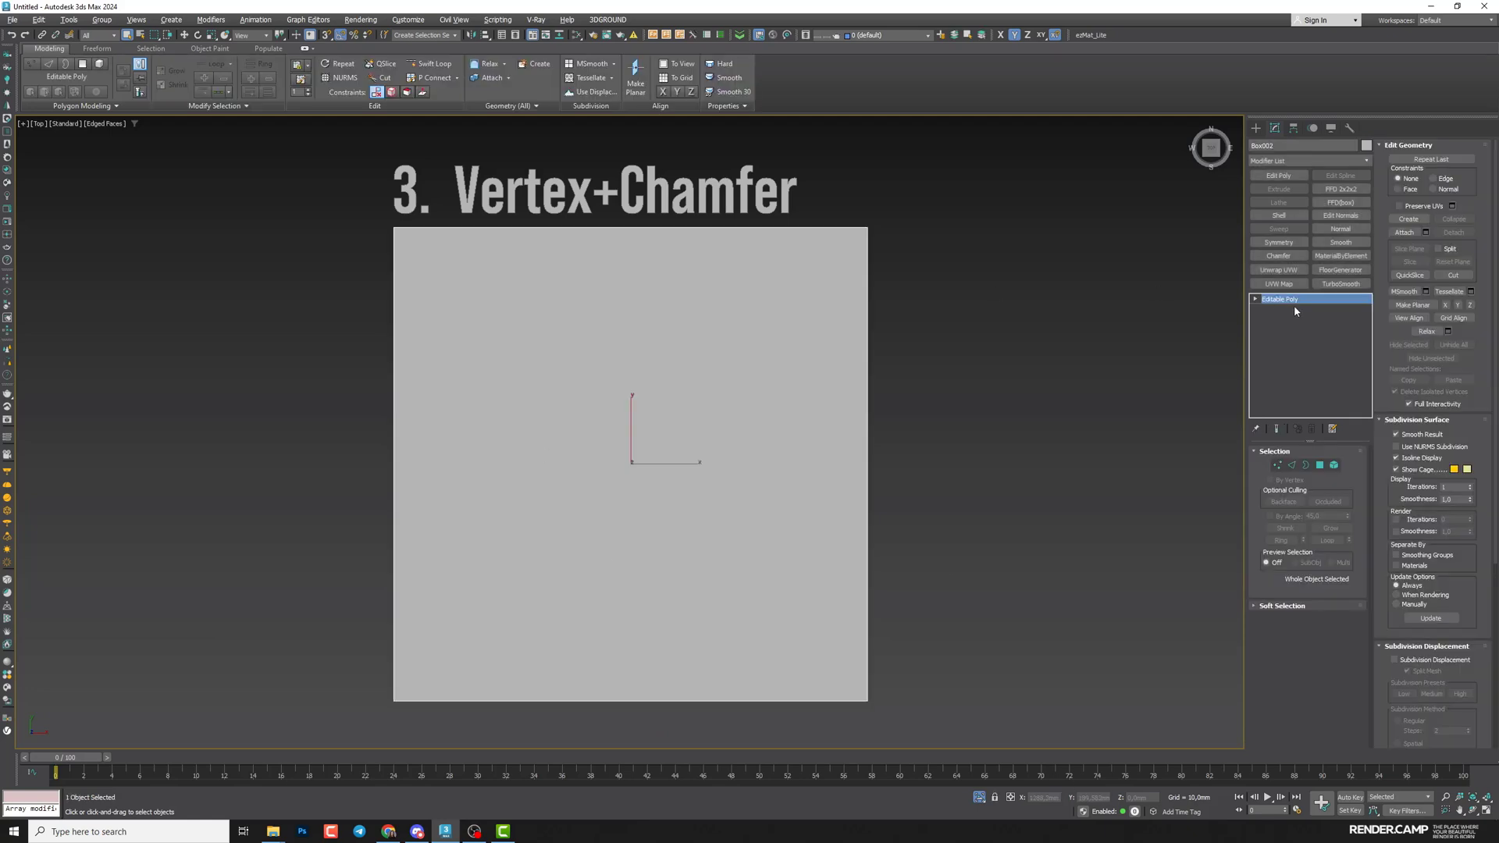
pyautogui.hotkey('alt', 'w')
pyautogui.keyDown('alt'); pyautogui.moveTo(846, 519); pyautogui.dragTo(856, 492, button='middle'); pyautogui.keyUp('alt')
pyautogui.scroll(-3, 857, 492)
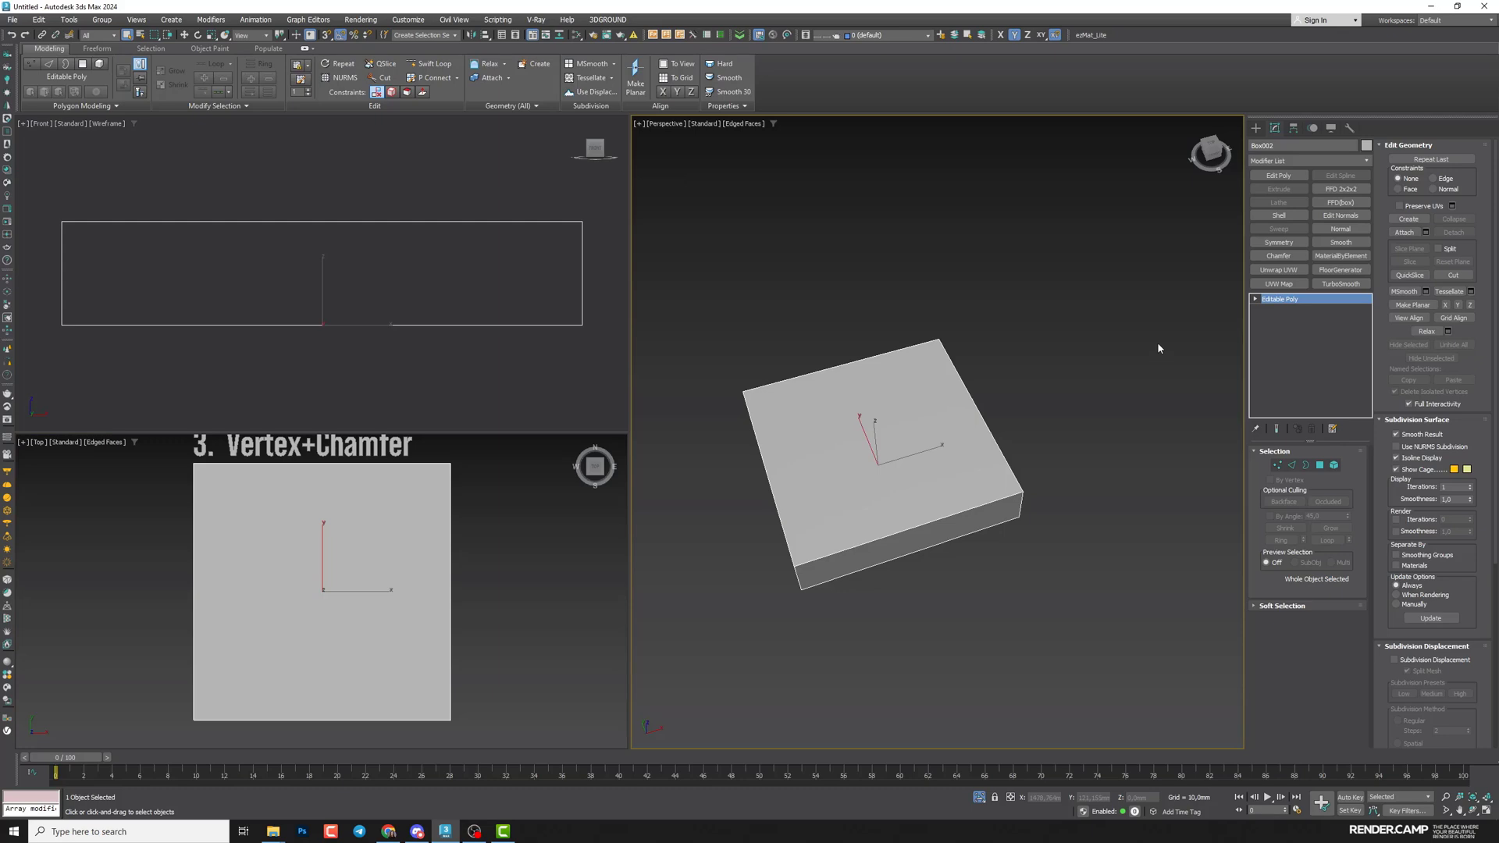
pyautogui.click(1256, 300)
pyautogui.click(1274, 319)
# Select the ring of four parallel edges around the slab and connect them with one central edge loop
pyautogui.hotkey('alt', 'c')
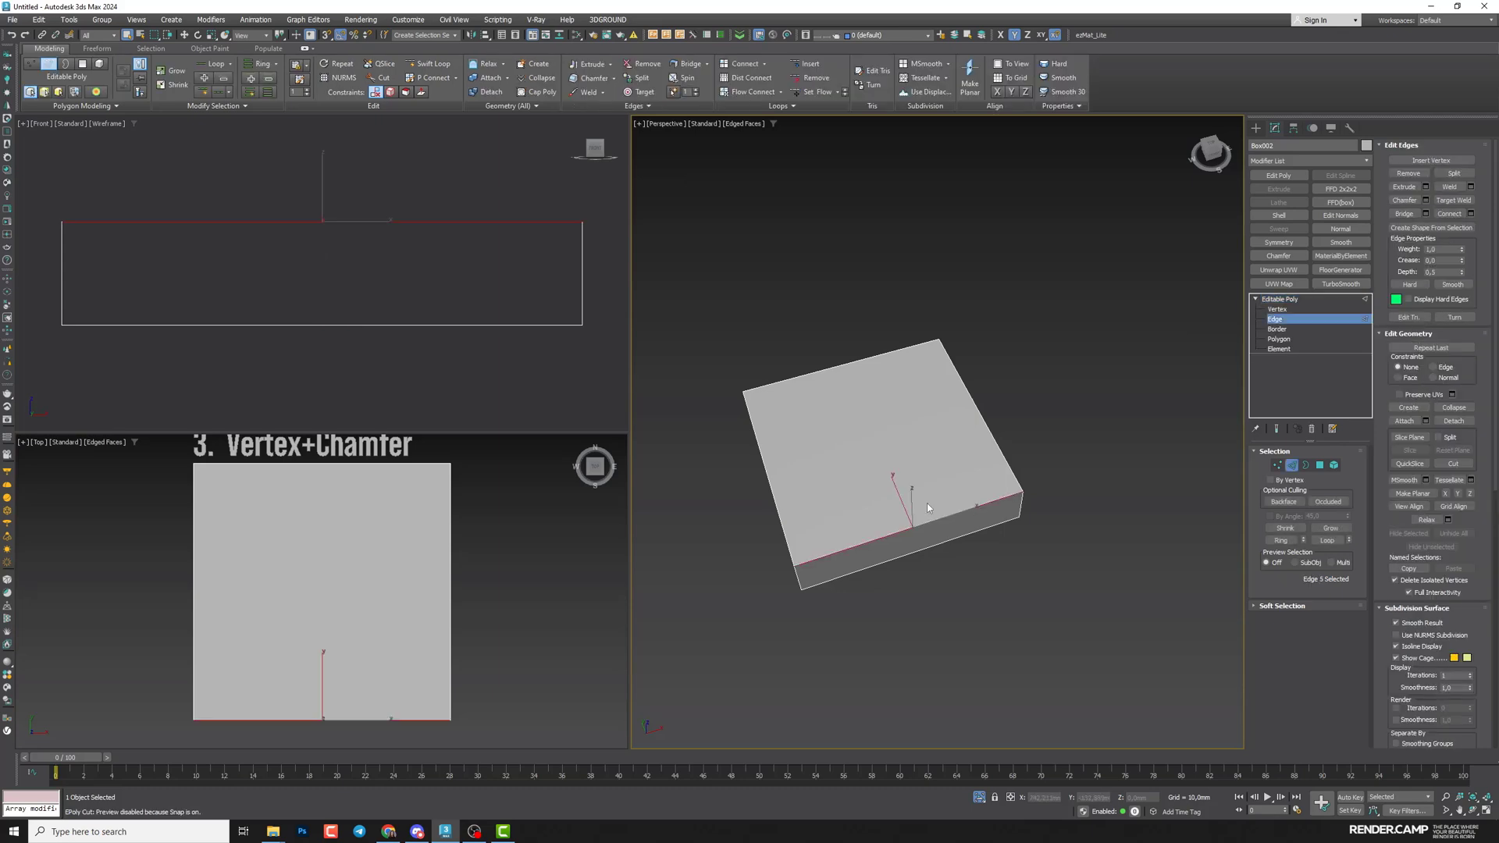
pyautogui.click(1281, 541)
pyautogui.keyDown('alt'); pyautogui.moveTo(1034, 485); pyautogui.dragTo(989, 540, button='middle'); pyautogui.keyUp('alt')
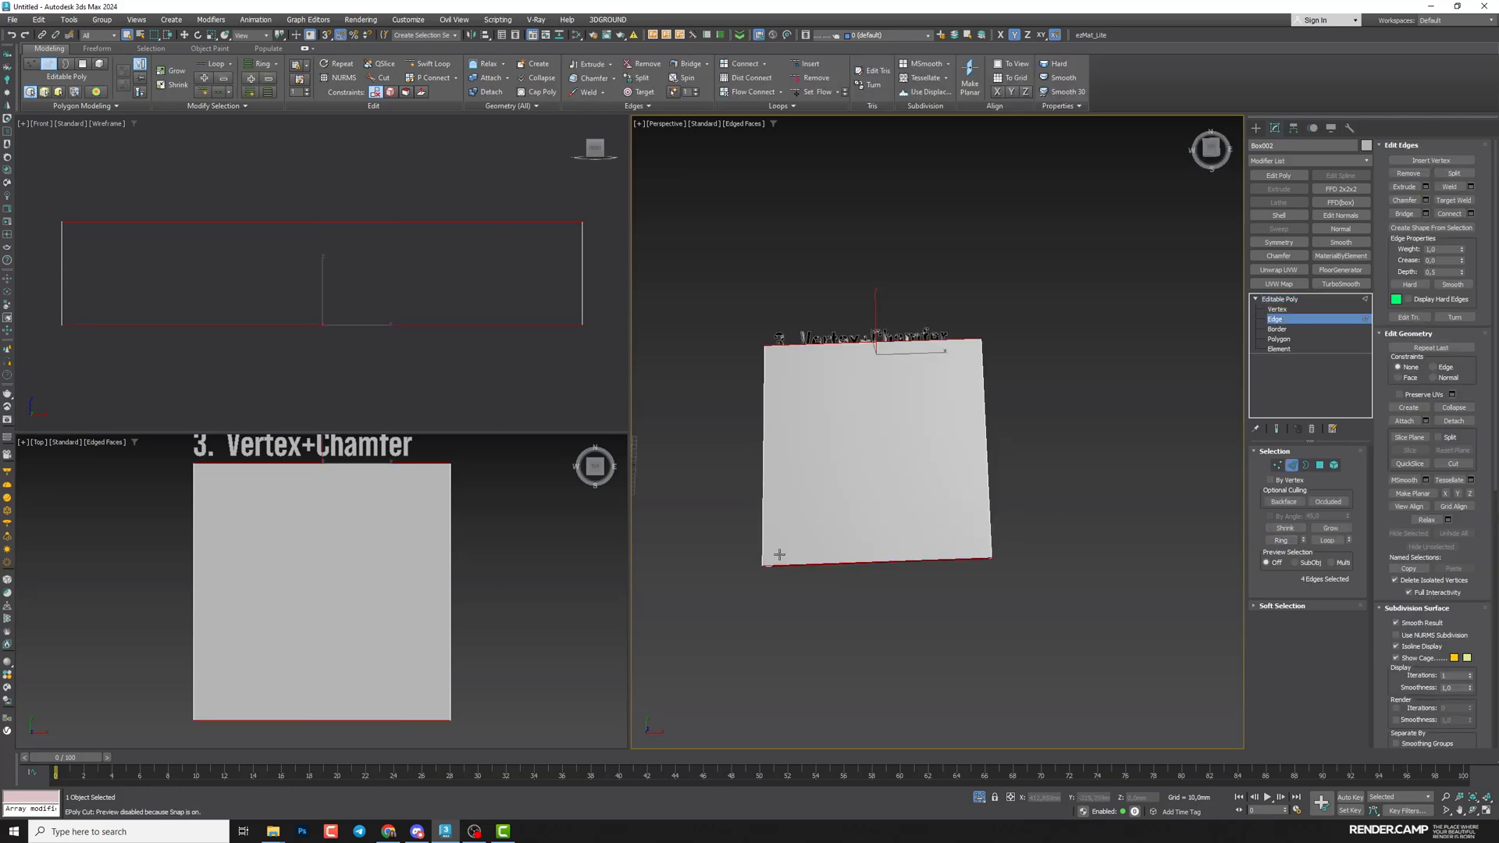
pyautogui.click(1471, 214)
pyautogui.click(943, 489)
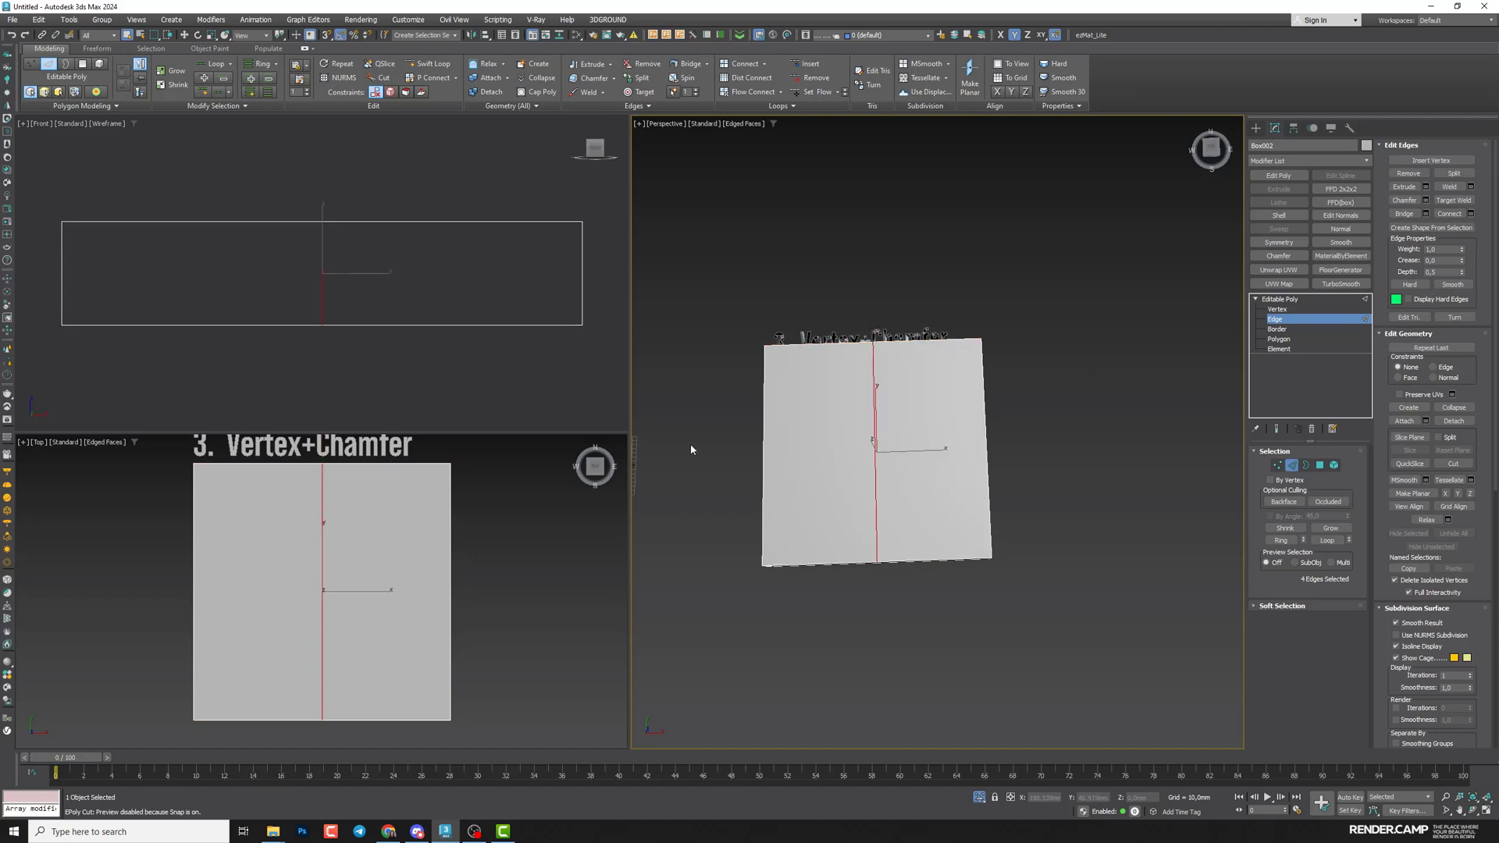
# Select the six edges crossing the other direction and connect them with a central loop that divides the slab into quarters
pyautogui.moveTo(1127, 458); pyautogui.dragTo(1130, 462)
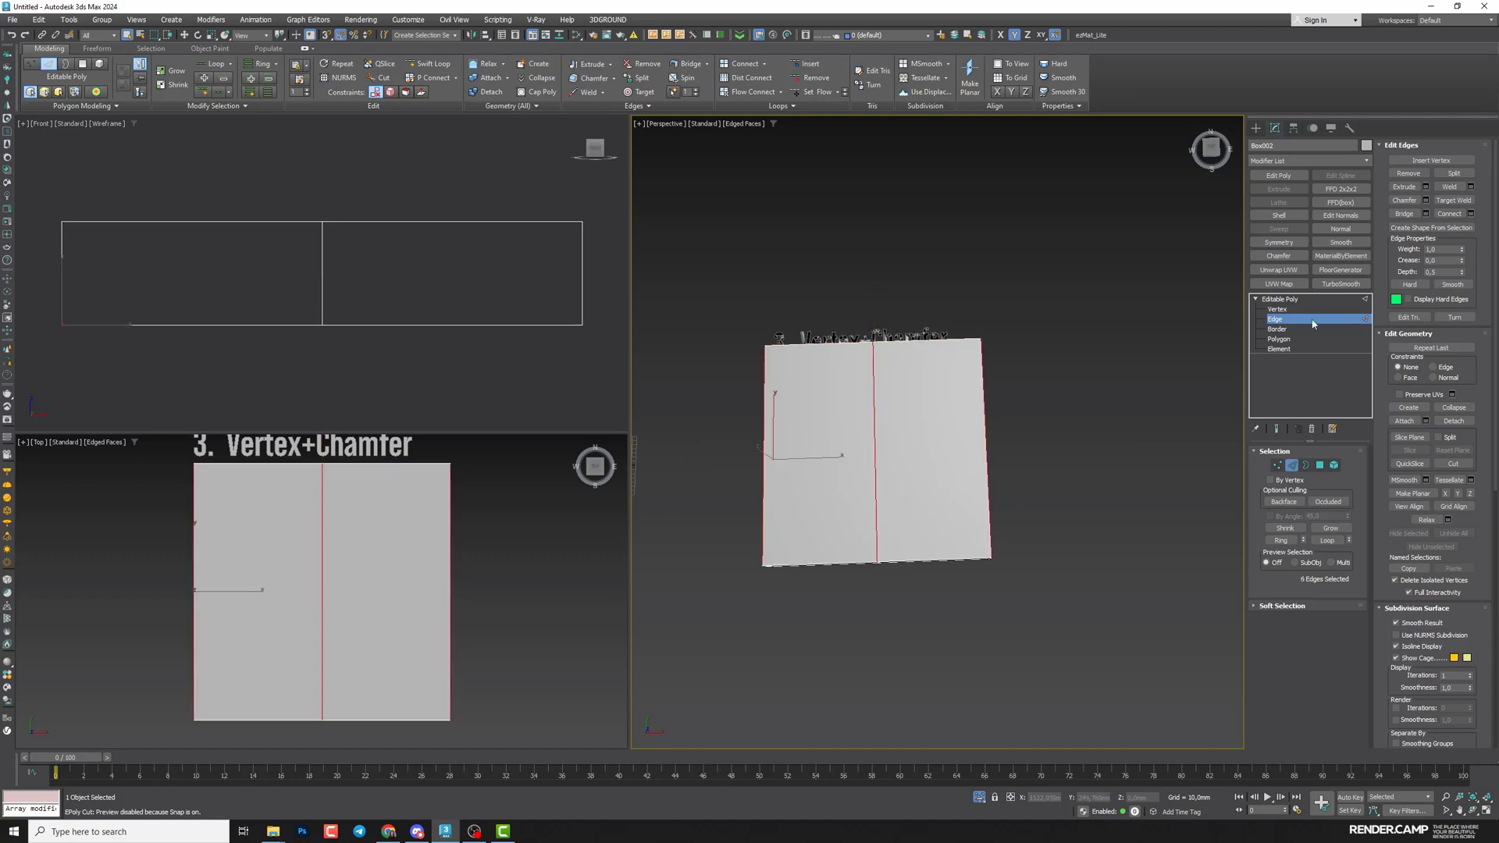
pyautogui.click(1471, 215)
pyautogui.click(944, 490)
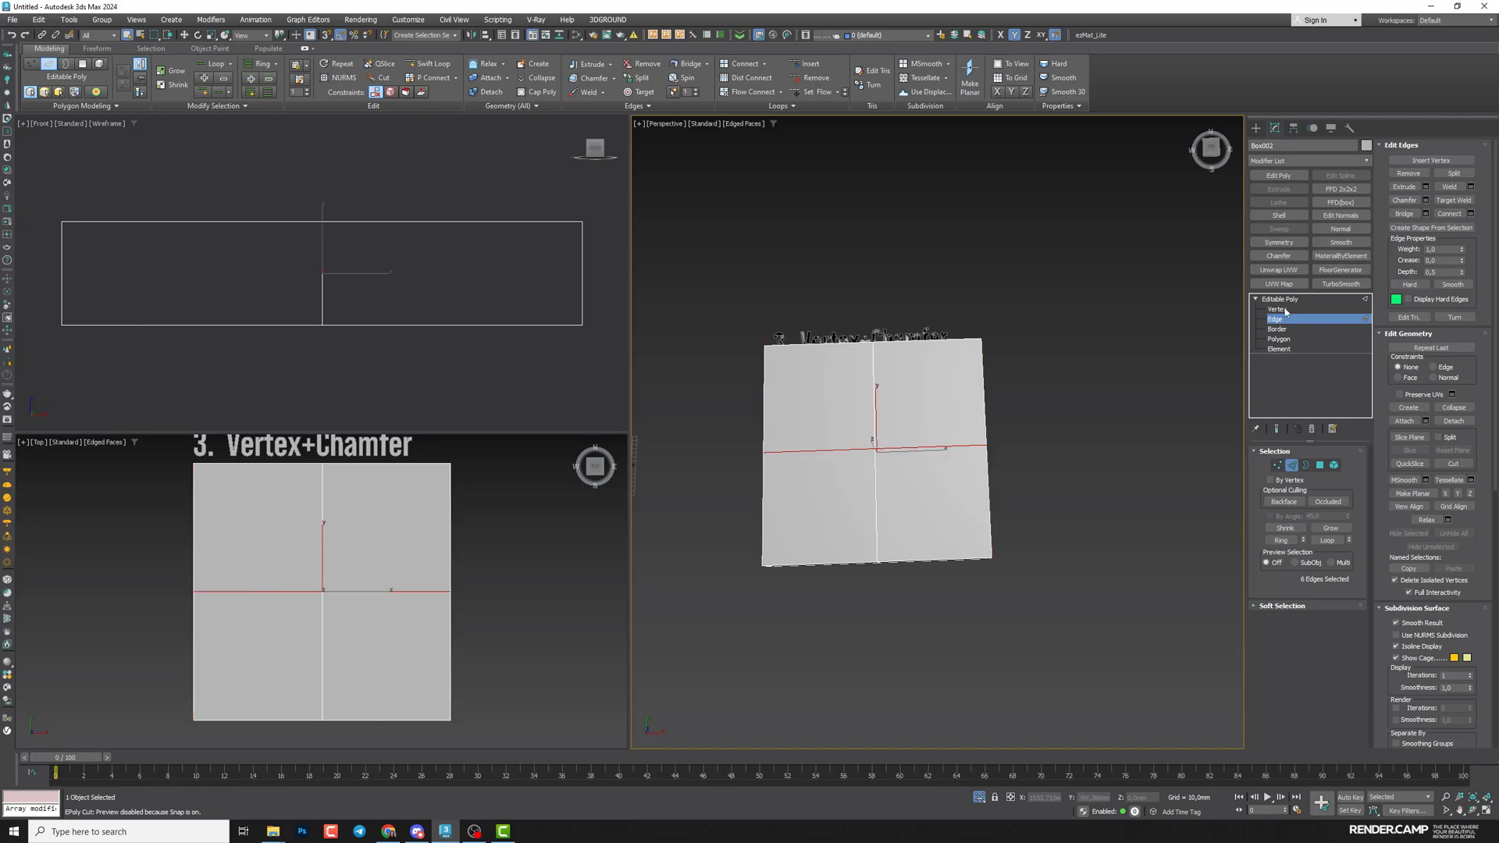
# Select the vertex at the centre of the slab's upper face and chamfer it about 161.7 mm with a depth of -0.5
pyautogui.click(1279, 310)
pyautogui.click(876, 451)
pyautogui.keyDown('alt'); pyautogui.moveTo(887, 462); pyautogui.dragTo(942, 453, button='middle'); pyautogui.keyUp('alt')
pyautogui.hotkey('alt', 'w')
pyautogui.moveTo(734, 447); pyautogui.dragTo(875, 367, button='middle')
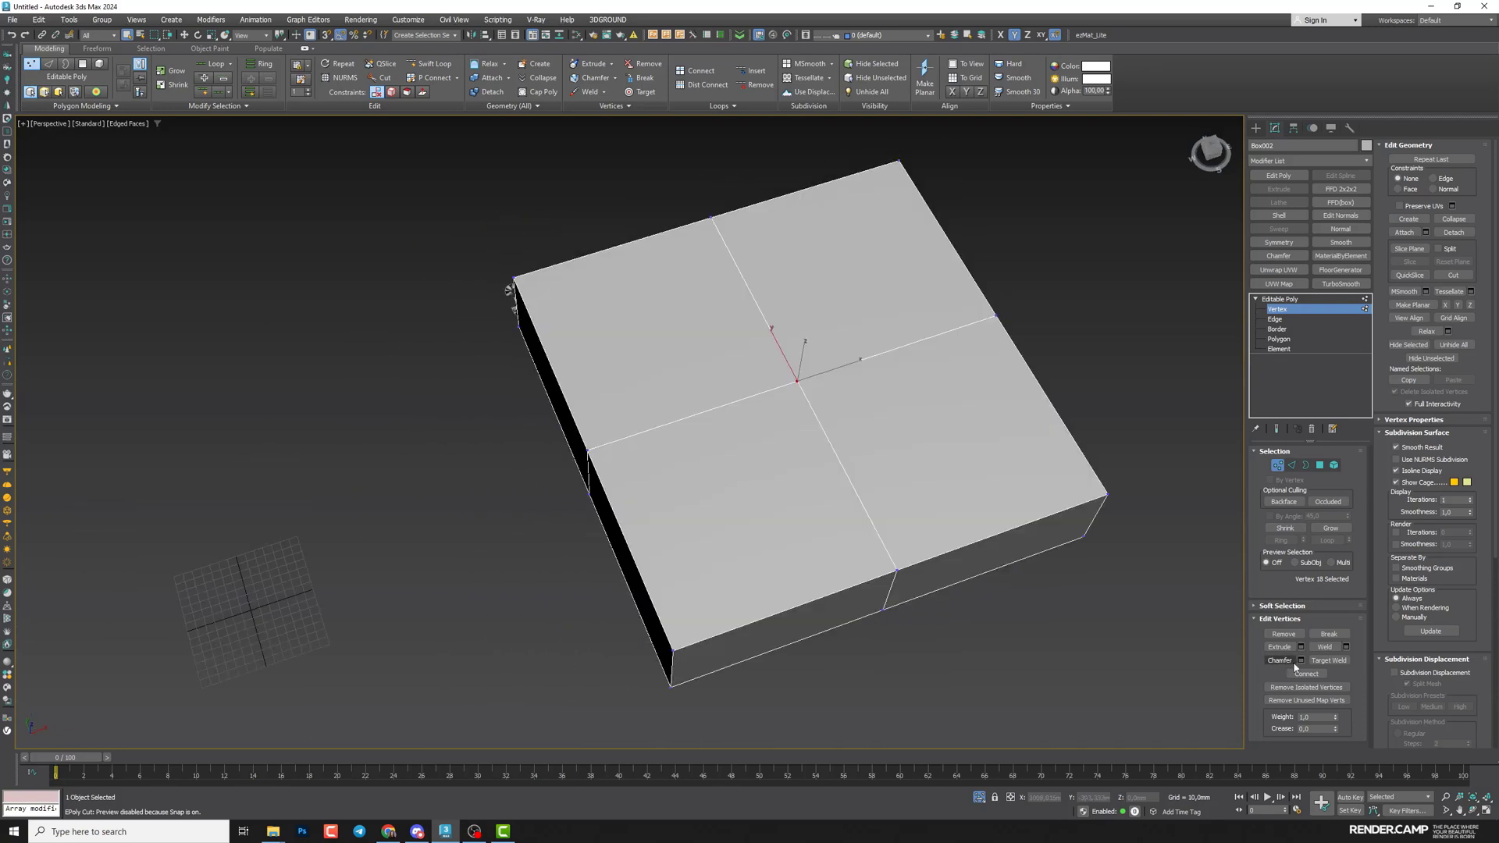
pyautogui.click(1301, 660)
pyautogui.moveTo(634, 366); pyautogui.dragTo(660, 106)
pyautogui.keyDown('alt'); pyautogui.moveTo(653, 273); pyautogui.dragTo(627, 326, button='middle'); pyautogui.keyUp('alt')
pyautogui.moveTo(638, 472); pyautogui.dragTo(638, 617)
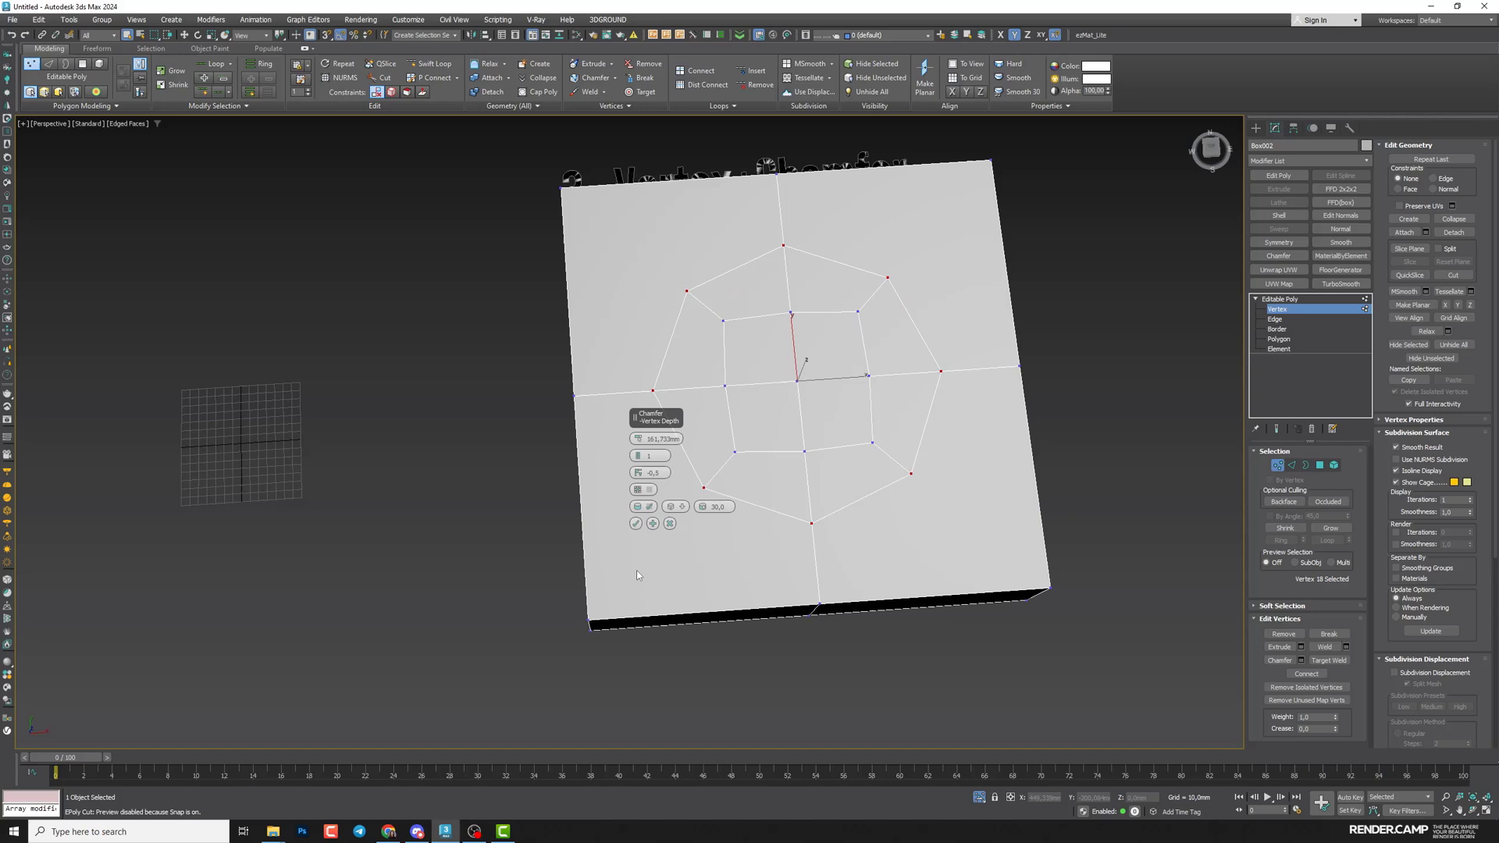
# Preview the vertex chamfer with 2 segments, return it to 1 segment and apply it
pyautogui.click(639, 456)
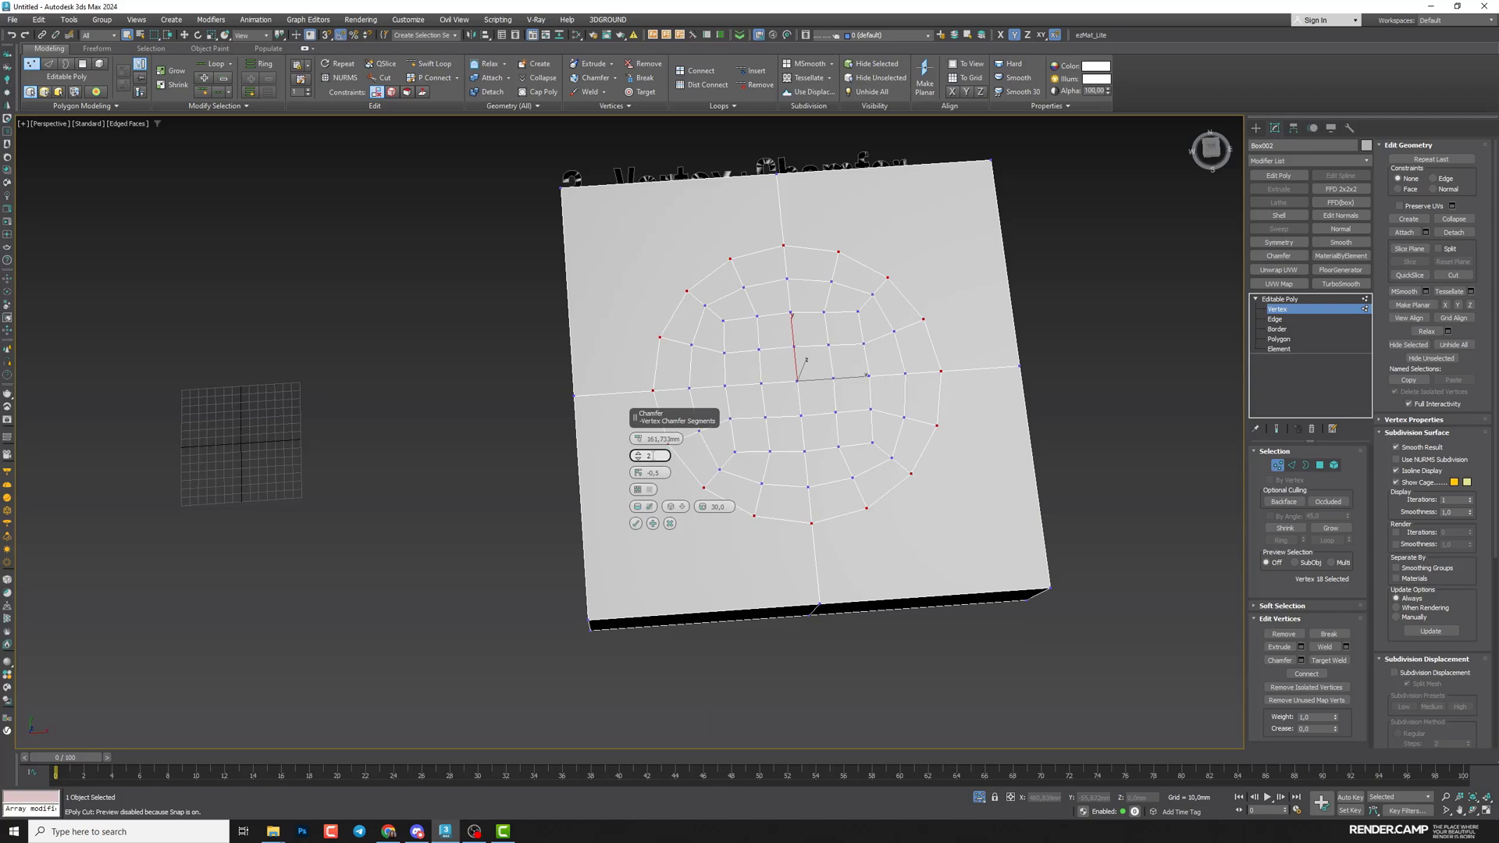
pyautogui.rightClick(642, 458)
pyautogui.click(638, 456)
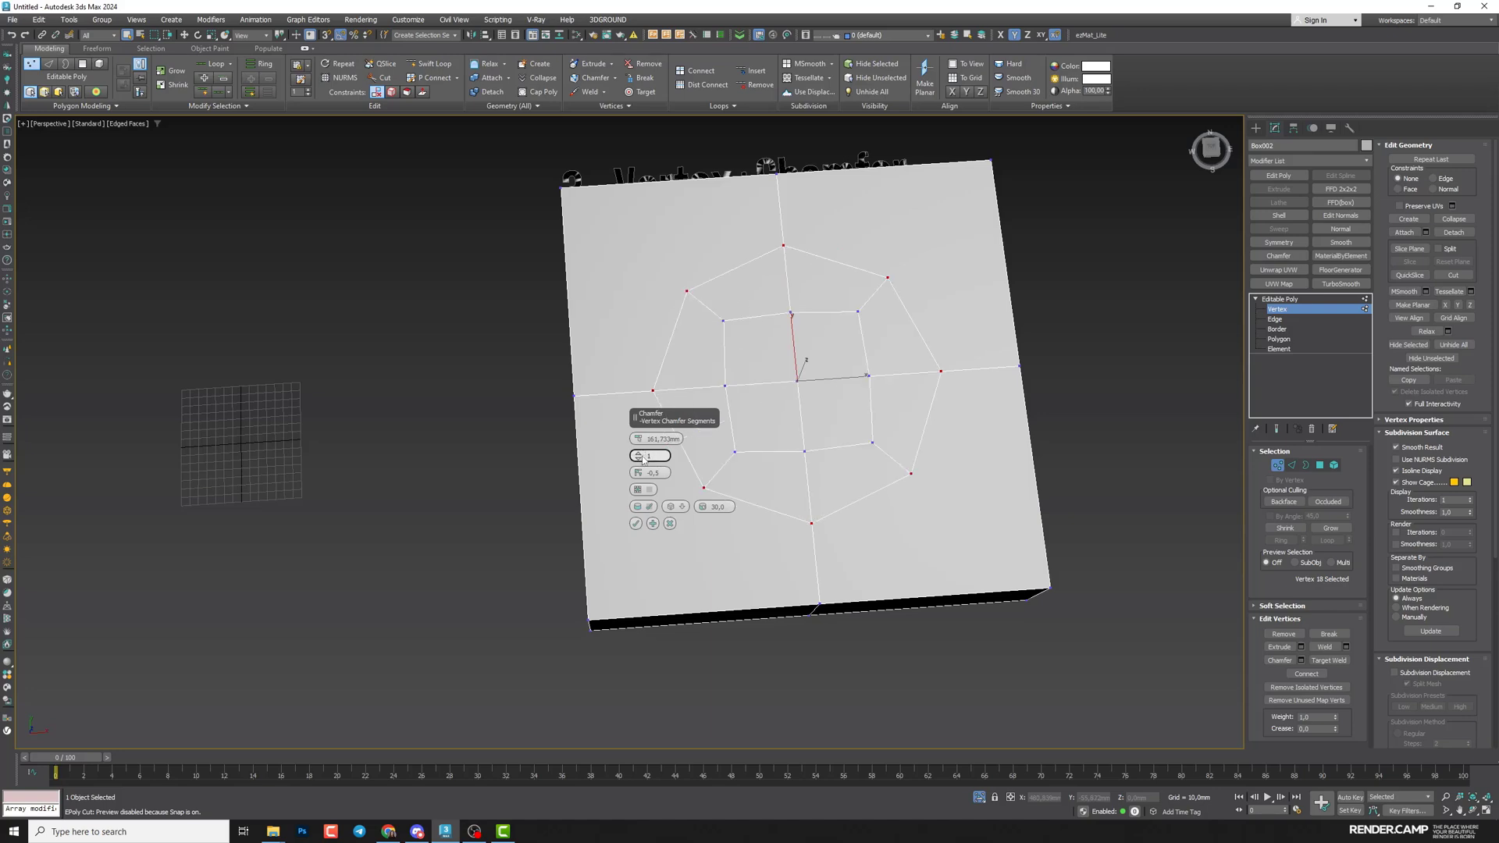
pyautogui.click(635, 523)
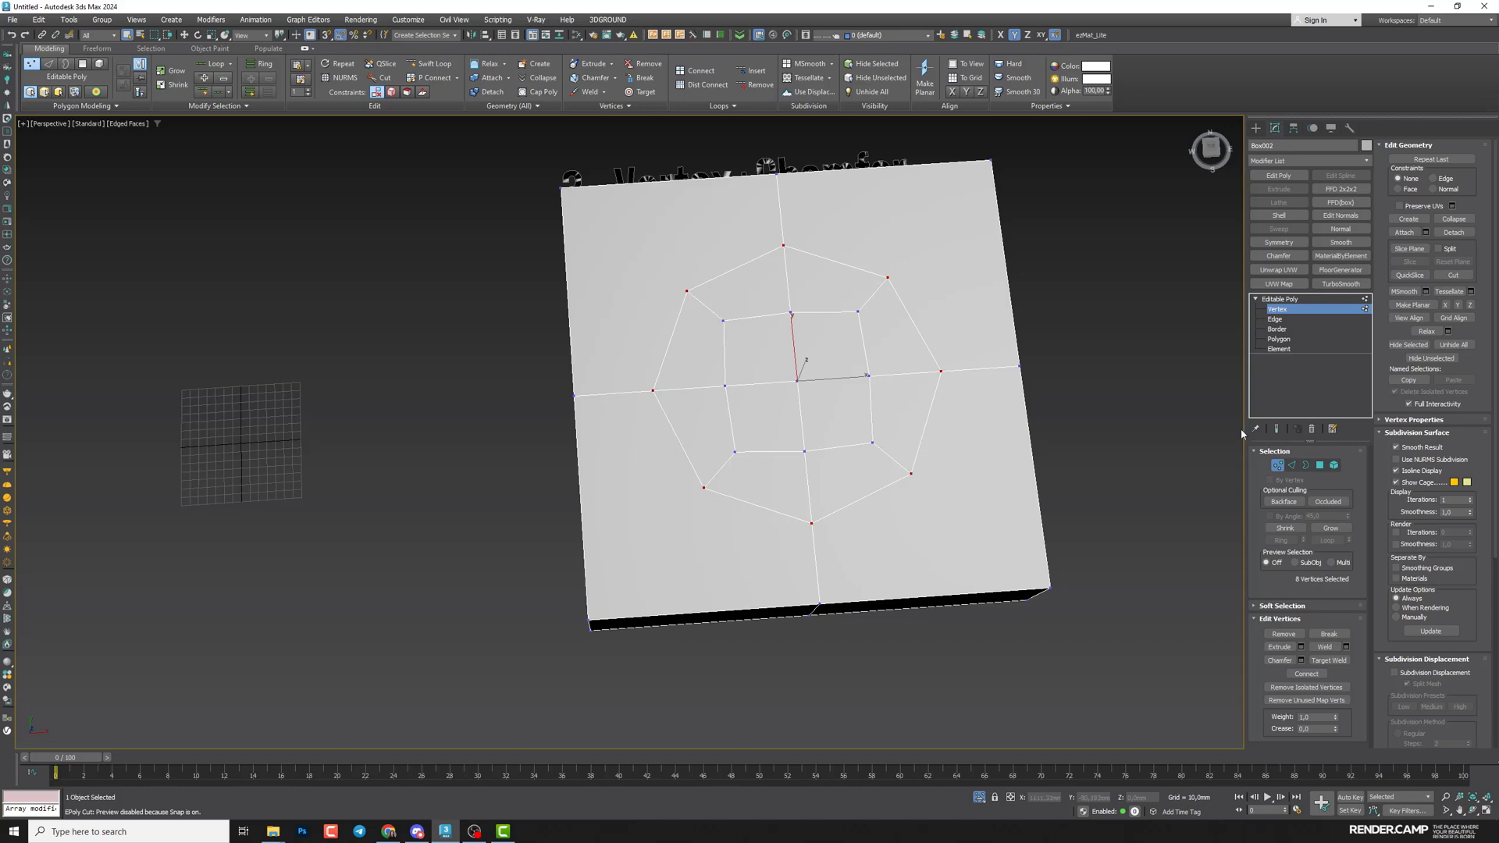
# Select the twelve polygons inside the chamfered octagon and check the slab's underside
pyautogui.click(1280, 340)
pyautogui.click(830, 452)
pyautogui.keyDown('ctrl'); pyautogui.click(773, 471); pyautogui.keyUp('ctrl')
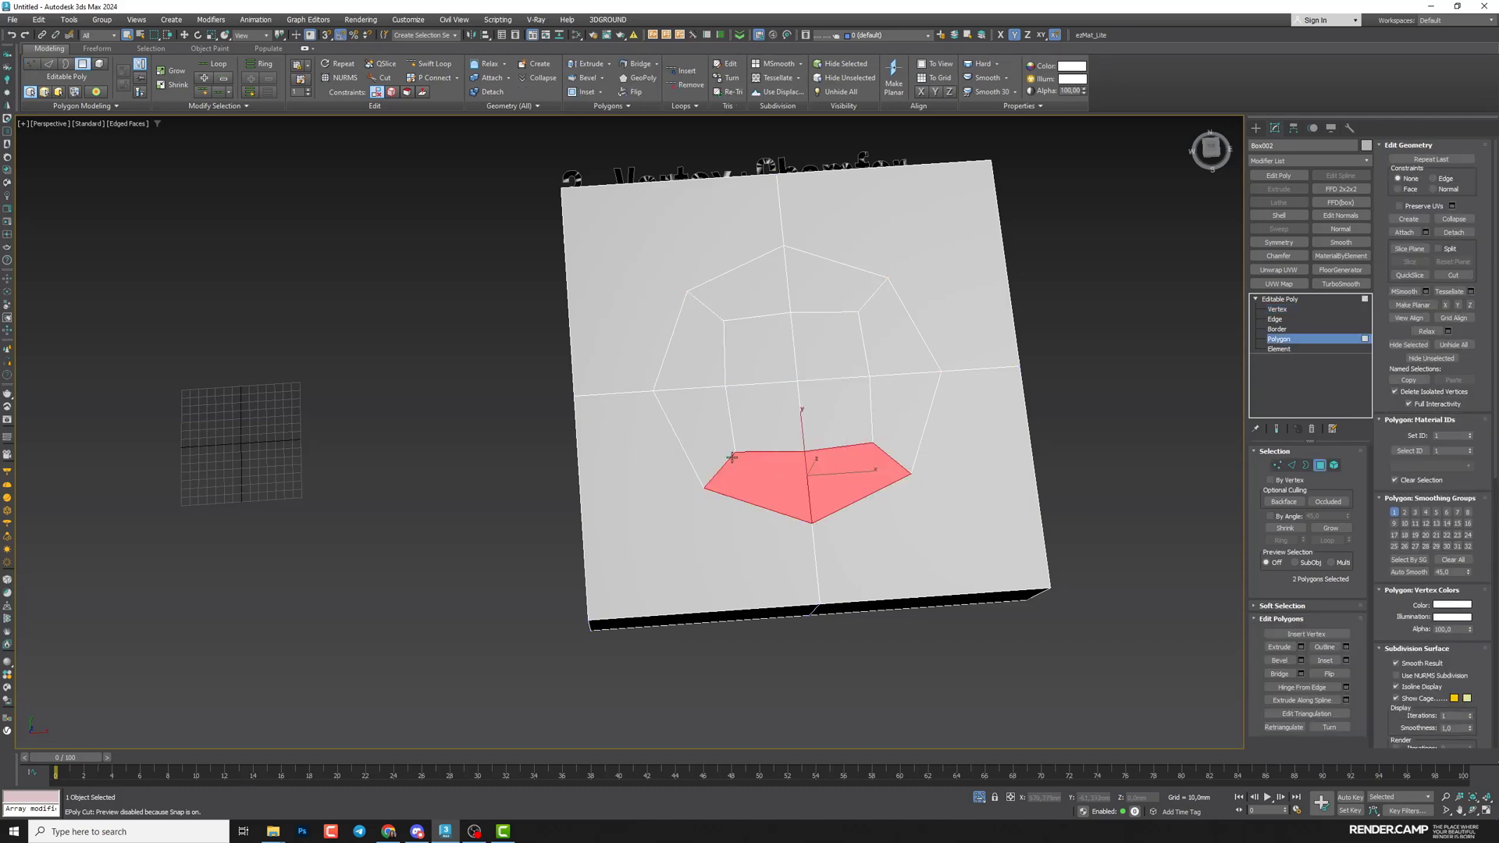
pyautogui.keyDown('shift'); pyautogui.click(715, 429); pyautogui.keyUp('shift')
pyautogui.keyDown('ctrl'); pyautogui.click(759, 406); pyautogui.keyUp('ctrl')
pyautogui.keyDown('ctrl'); pyautogui.click(838, 409); pyautogui.keyUp('ctrl')
pyautogui.keyDown('ctrl'); pyautogui.click(830, 374); pyautogui.keyUp('ctrl')
pyautogui.keyDown('ctrl'); pyautogui.click(795, 368); pyautogui.keyUp('ctrl')
pyautogui.keyDown('alt'); pyautogui.moveTo(808, 403); pyautogui.dragTo(896, 370, button='middle'); pyautogui.keyUp('alt')
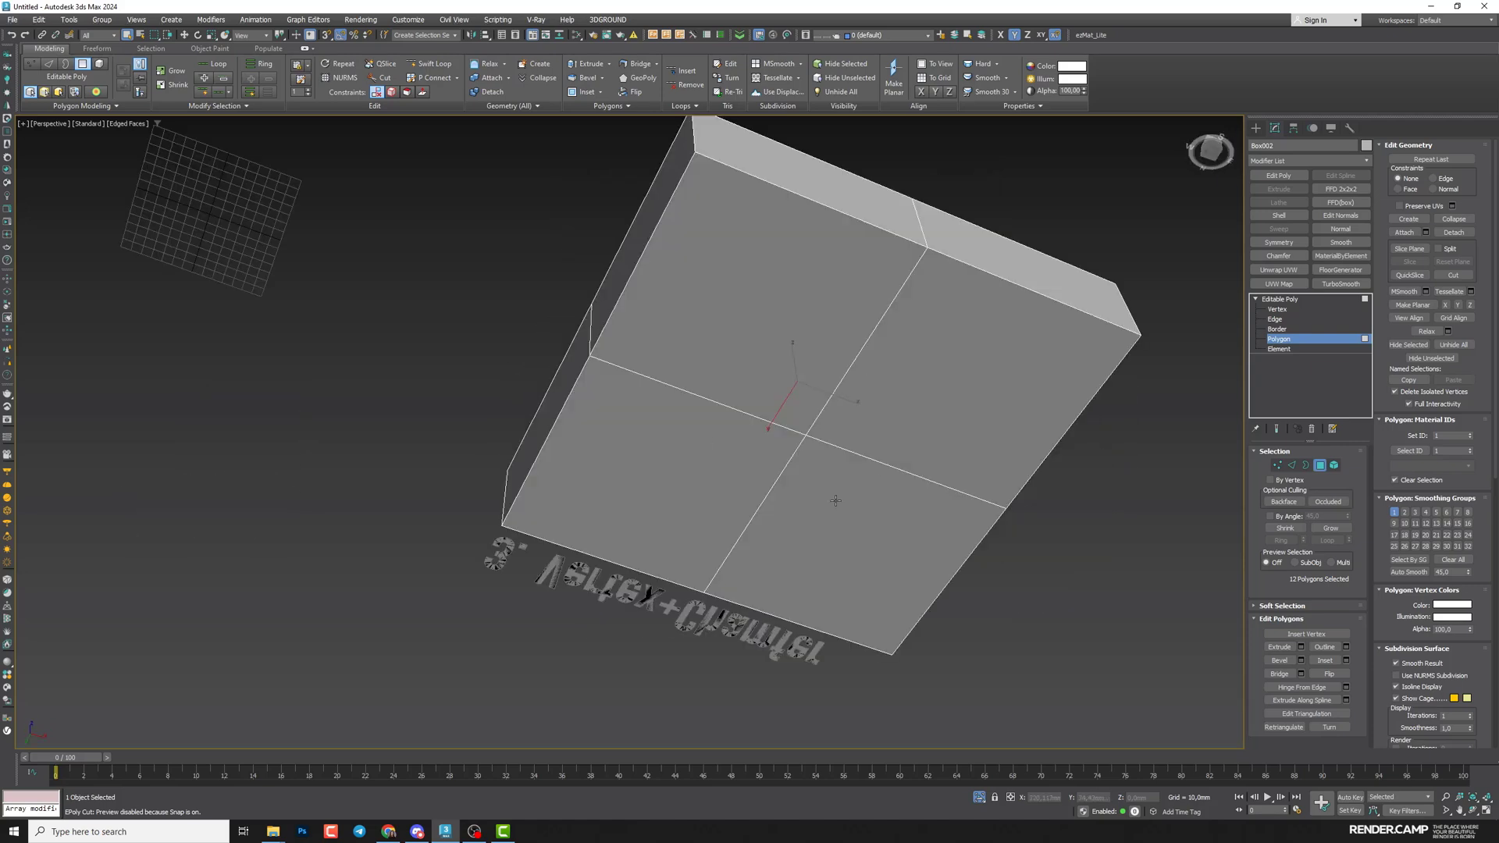
pyautogui.keyDown('alt'); pyautogui.moveTo(829, 477); pyautogui.dragTo(730, 442, button='middle'); pyautogui.keyUp('alt')
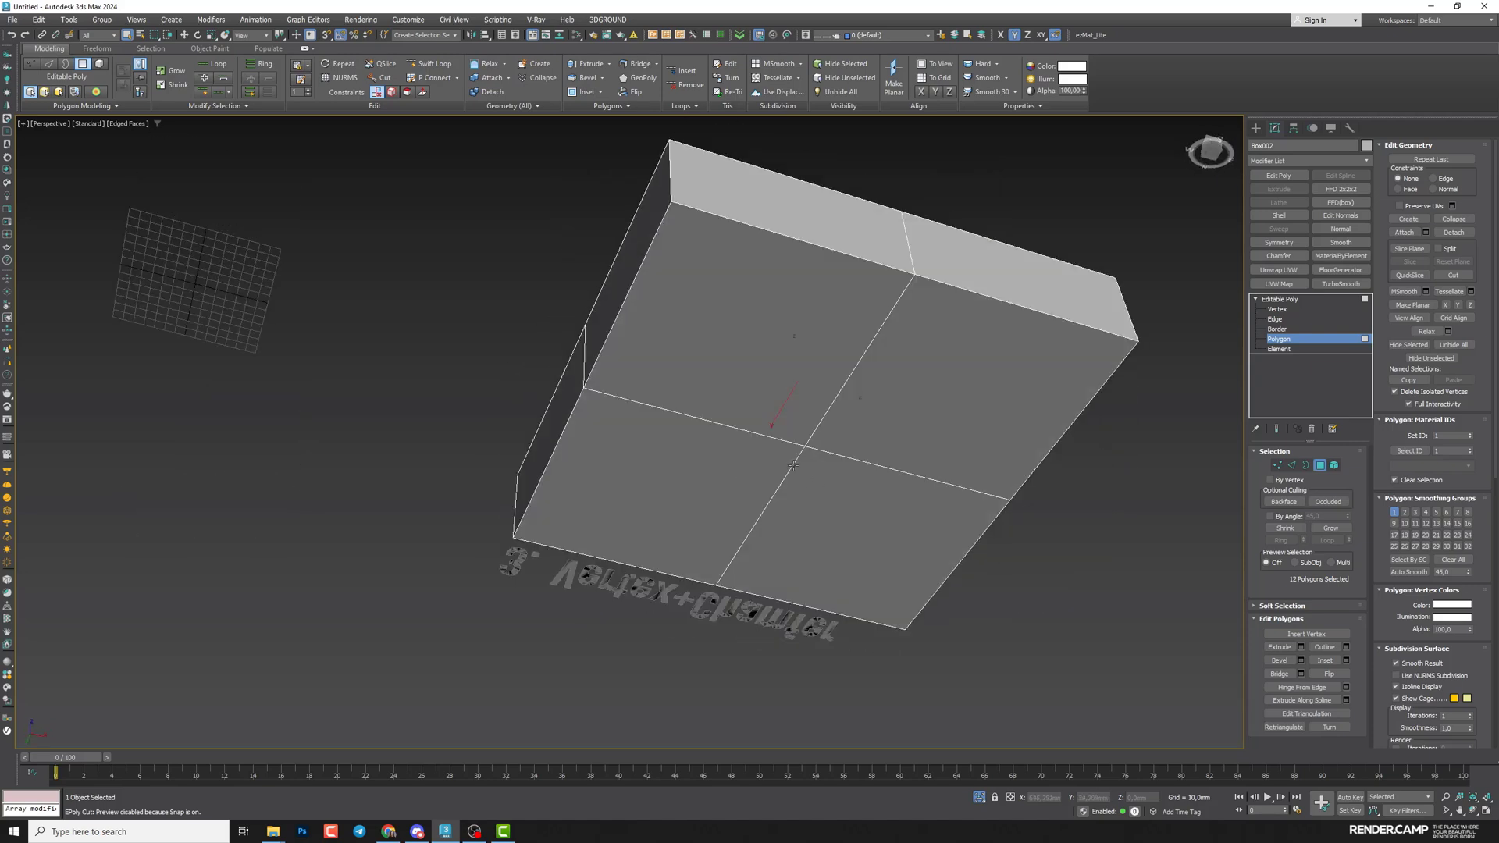
pyautogui.keyDown('alt'); pyautogui.moveTo(851, 448); pyautogui.dragTo(855, 539, button='middle'); pyautogui.keyUp('alt')
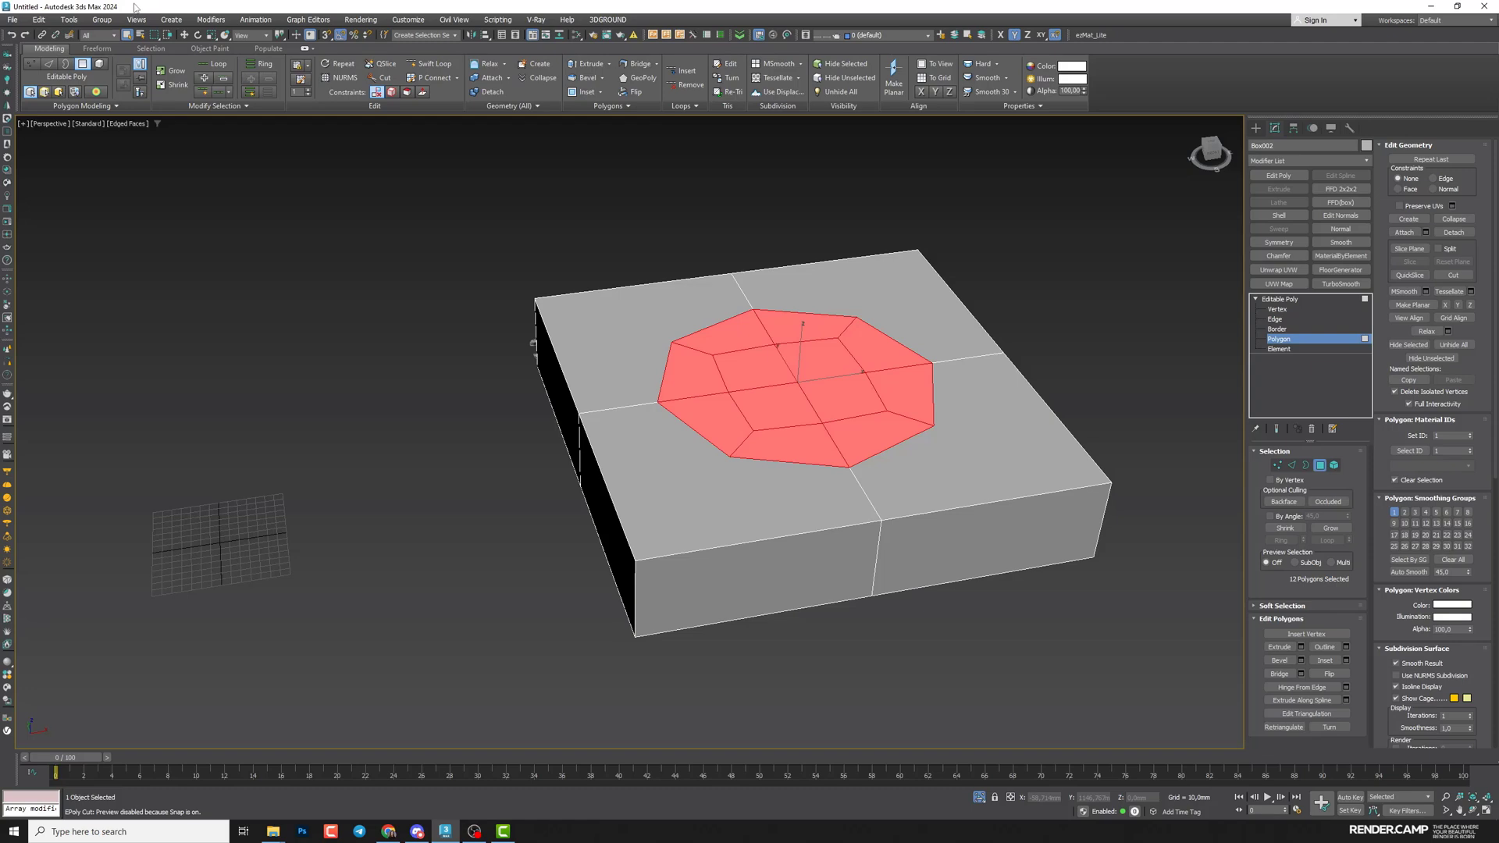
# Extend the octagon straight down to the slab's underside and clear the inner faces to open a through hole
pyautogui.moveTo(807, 337); pyautogui.dragTo(652, 332, button='middle')
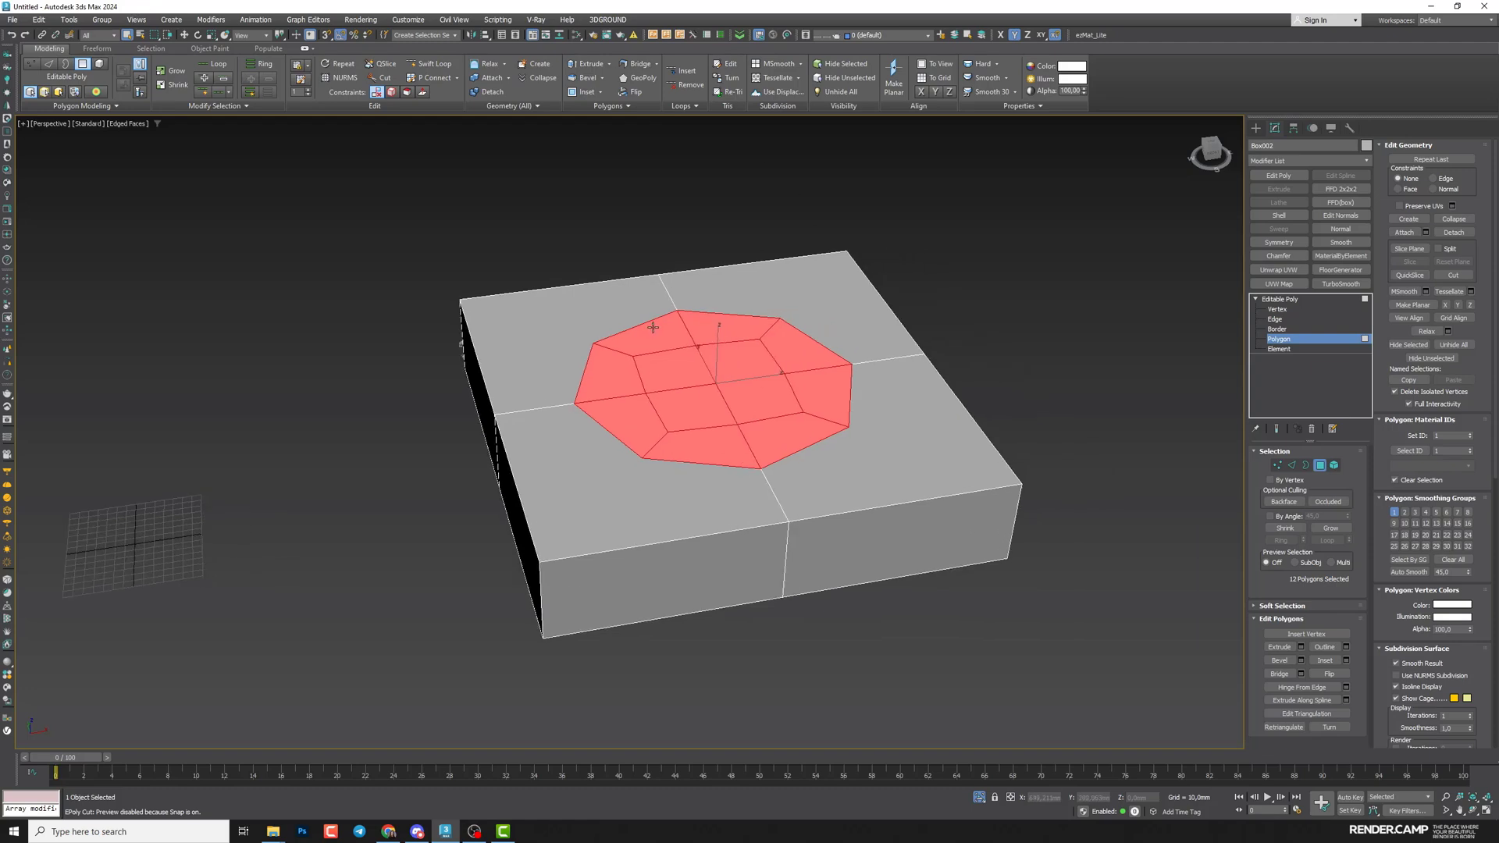
pyautogui.press('w')
pyautogui.keyDown('alt'); pyautogui.moveTo(669, 338); pyautogui.dragTo(724, 350, button='middle'); pyautogui.keyUp('alt')
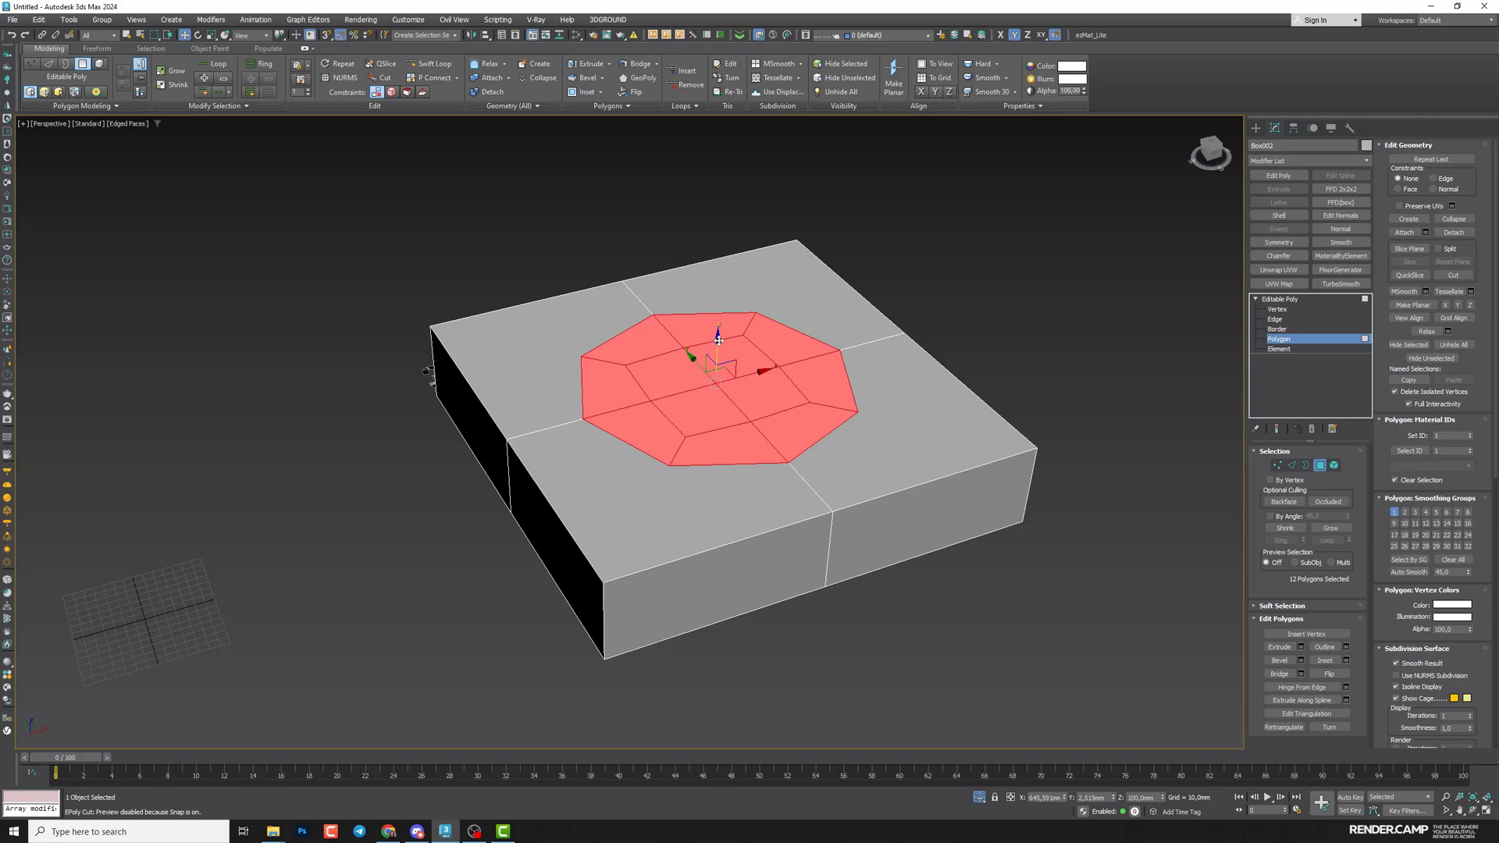
pyautogui.moveTo(717, 346); pyautogui.dragTo(711, 647)
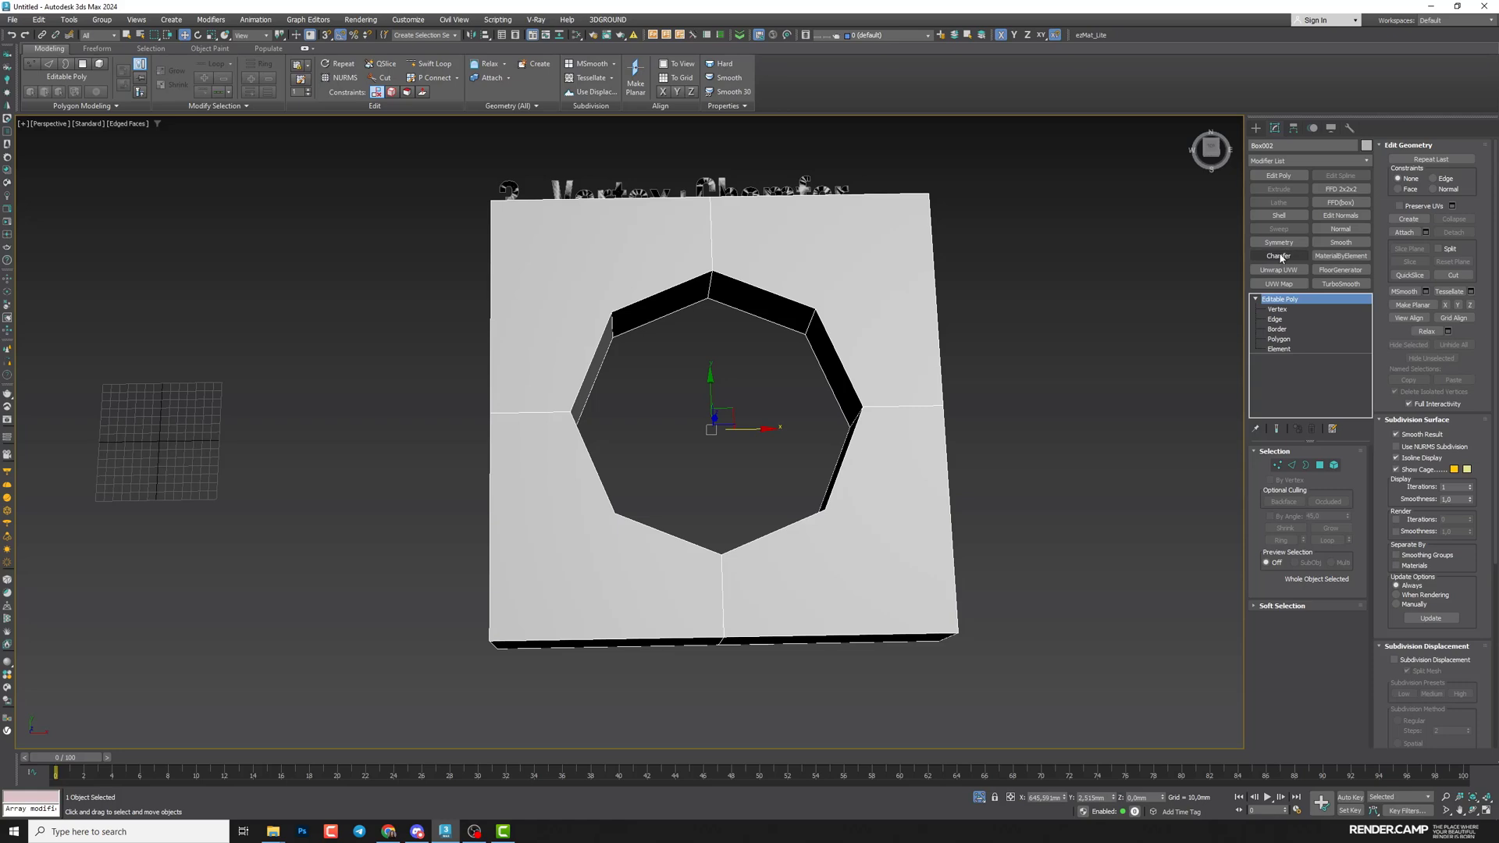
# Add a Chamfer modifier with a minimum angle of 52.6 and a TurboSmooth modifier, and inspect the shading around the hole
pyautogui.click(1279, 256)
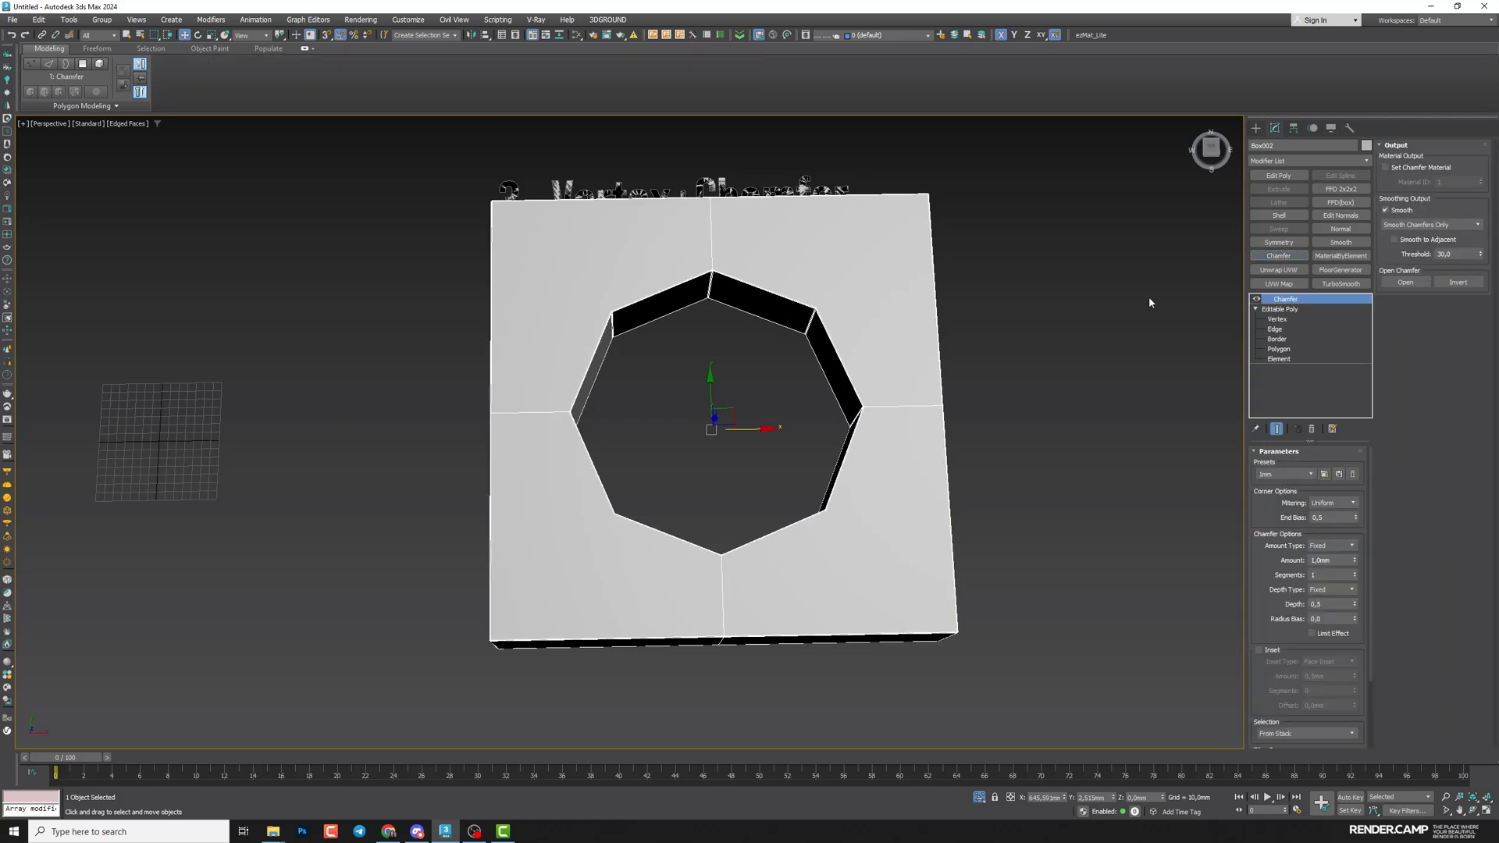
pyautogui.click(1355, 723)
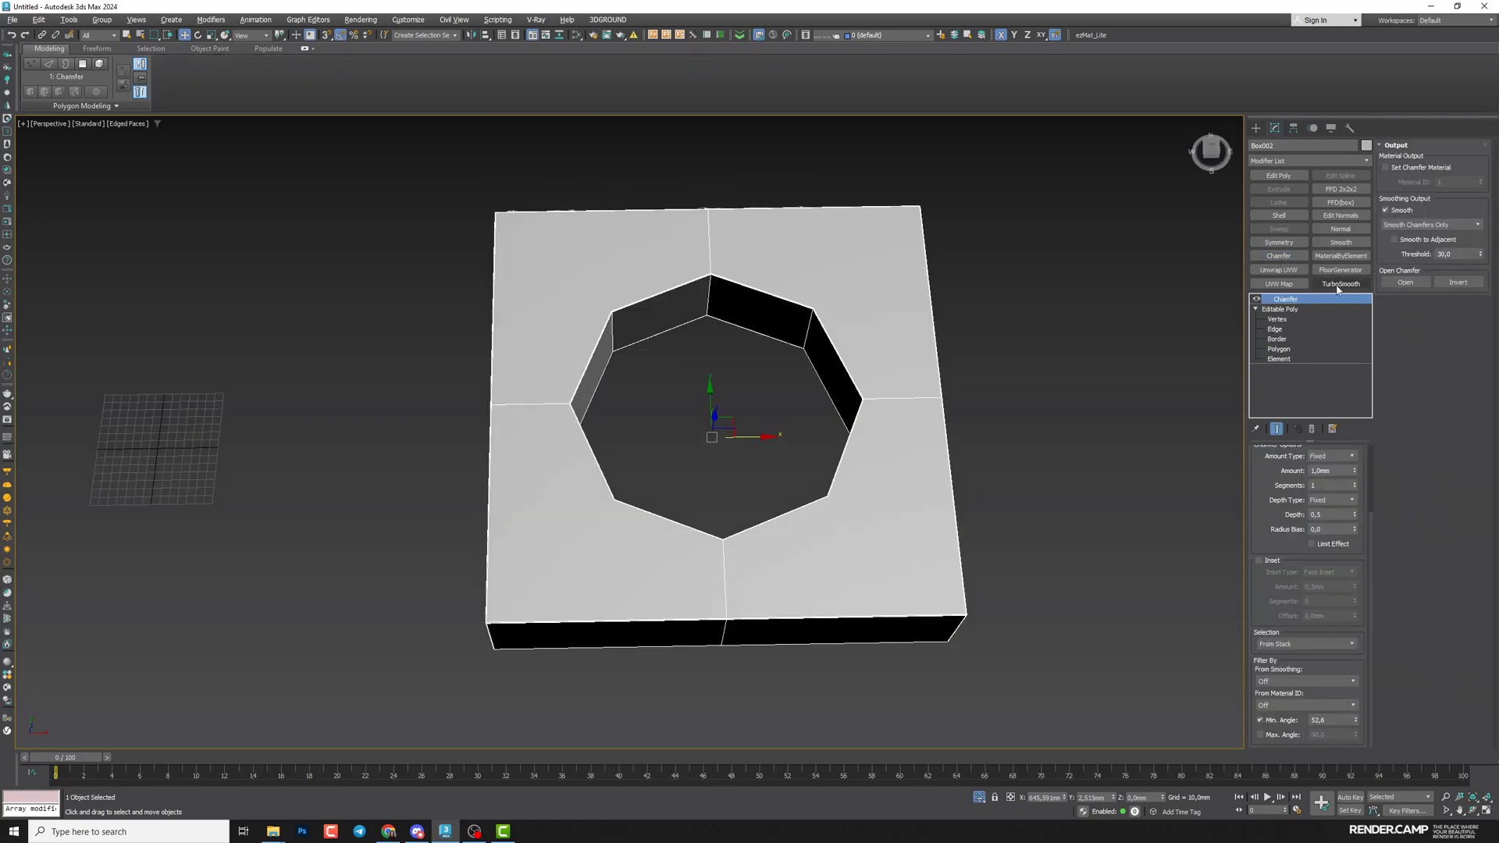
pyautogui.click(1341, 283)
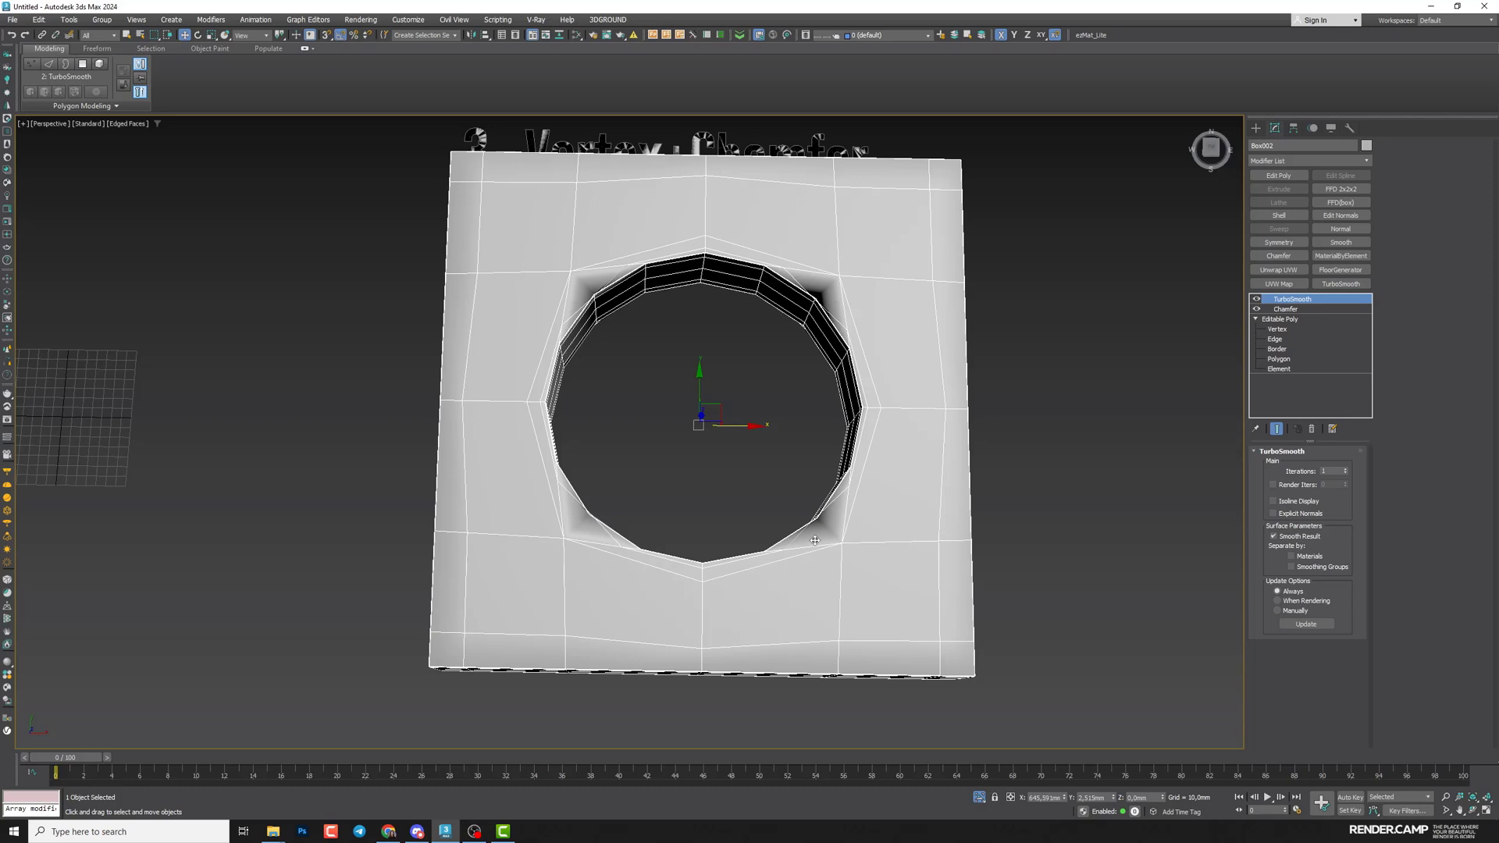
pyautogui.keyDown('alt'); pyautogui.moveTo(806, 541); pyautogui.dragTo(790, 502, button='middle'); pyautogui.keyUp('alt')
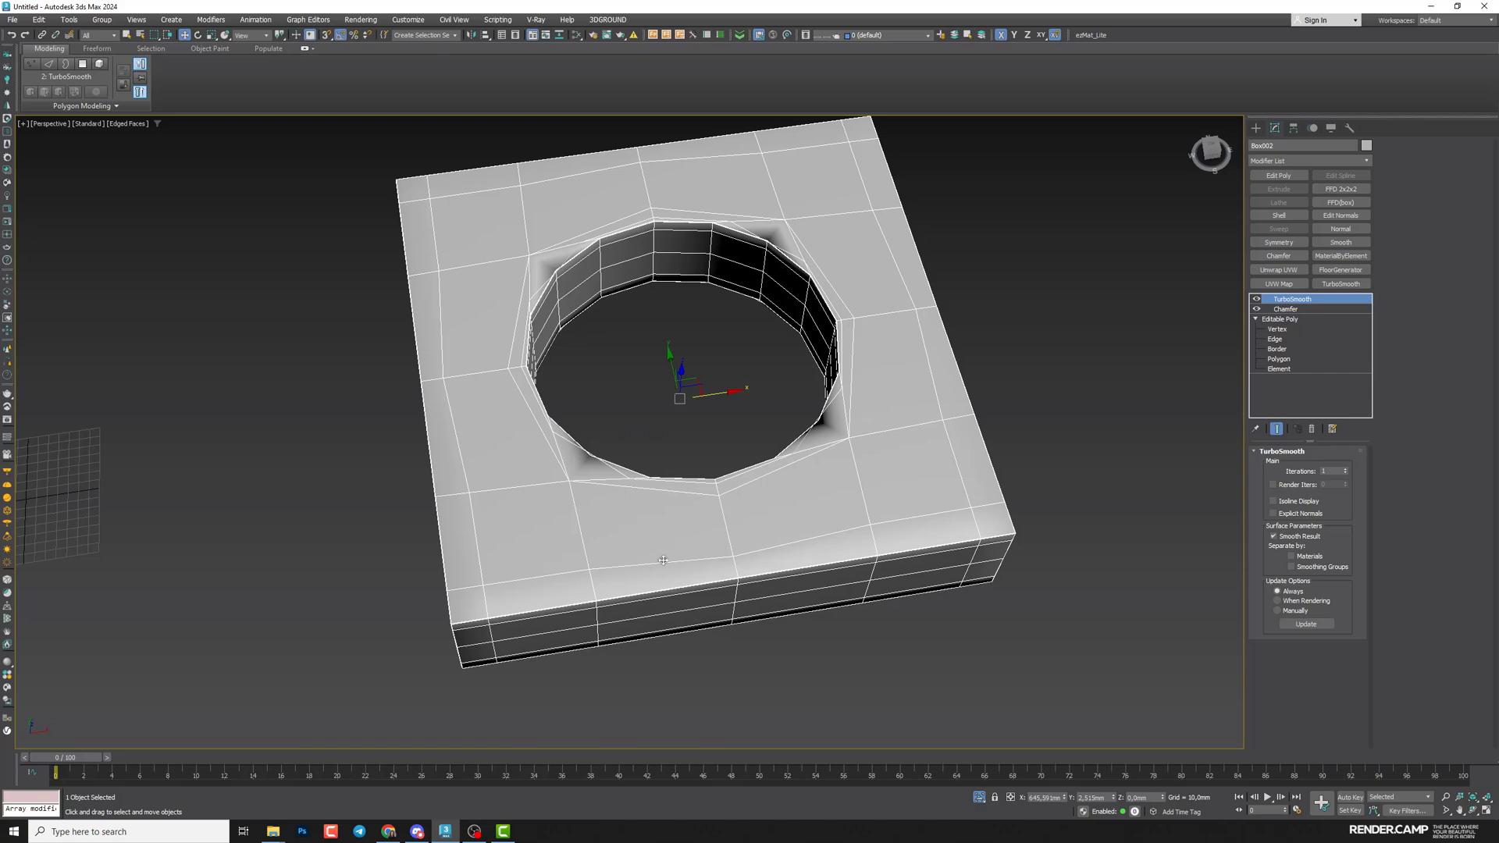
pyautogui.keyDown('alt'); pyautogui.moveTo(826, 454); pyautogui.dragTo(800, 505, button='middle'); pyautogui.keyUp('alt')
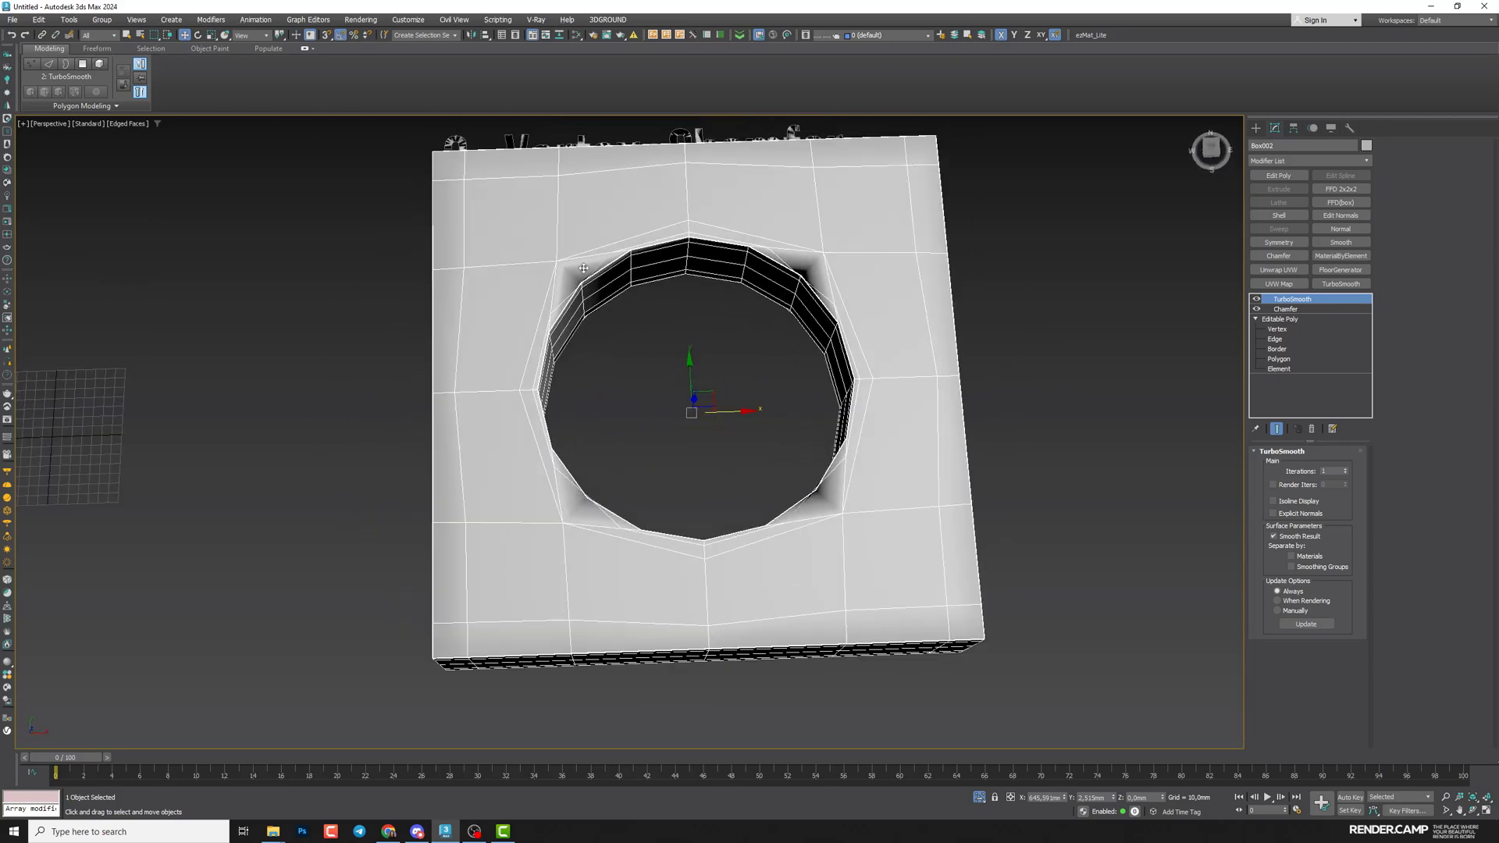
# Return to the slab's Editable Poly level and start the Cut tool with Vertex and Midpoint snaps enabled
pyautogui.click(1284, 323)
pyautogui.moveTo(771, 487)
pyautogui.keyDown('alt'); pyautogui.mouseDown(button='middle')
pyautogui.moveTo(783, 596)
pyautogui.moveTo(777, 483)
pyautogui.mouseUp(button='middle'); pyautogui.keyUp('alt')
pyautogui.moveTo(982, 577); pyautogui.dragTo(999, 570, button='middle')
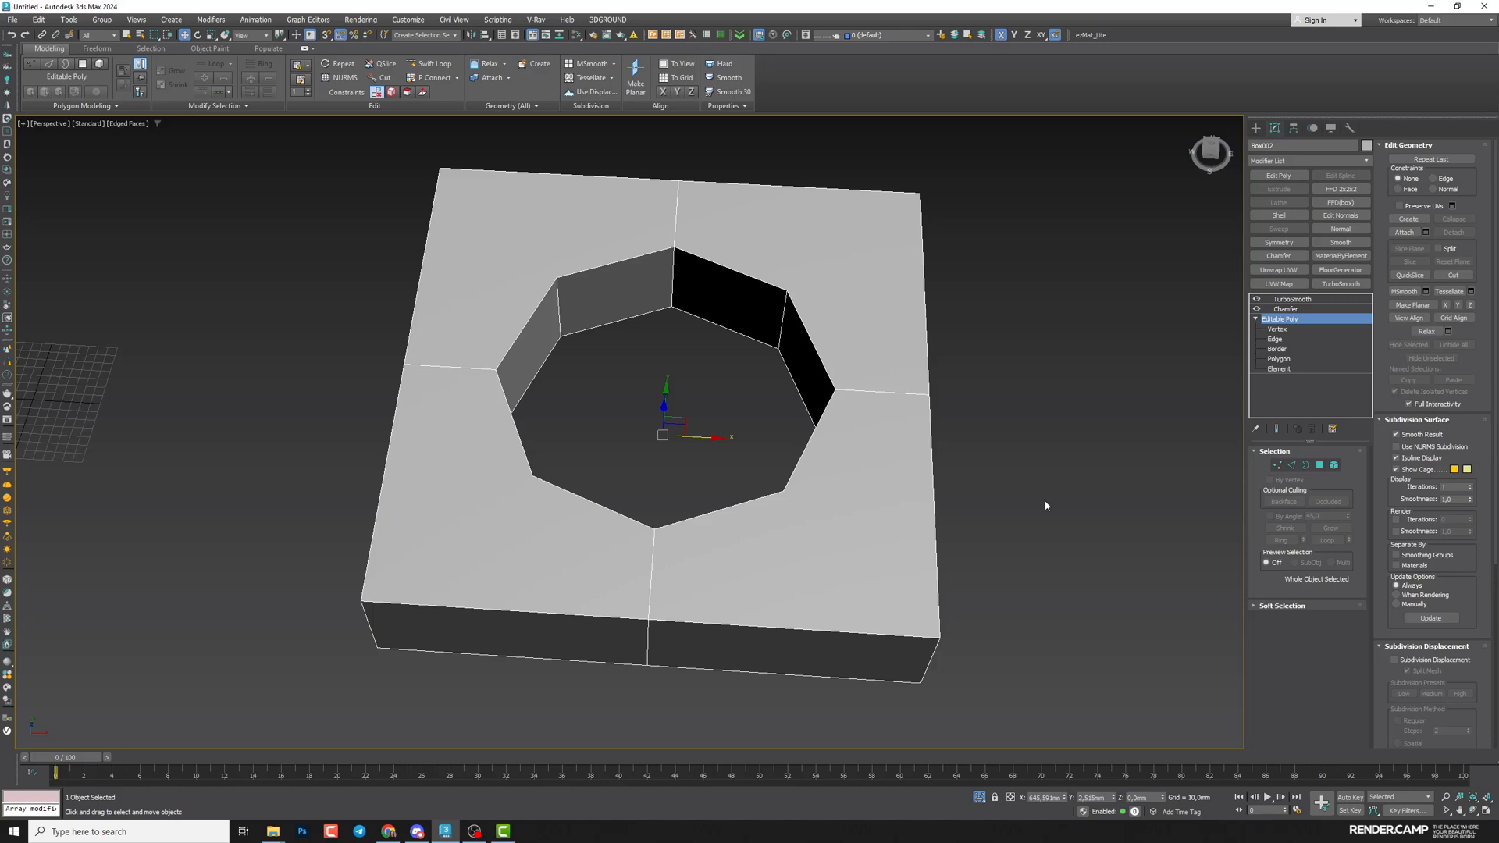
pyautogui.click(1453, 276)
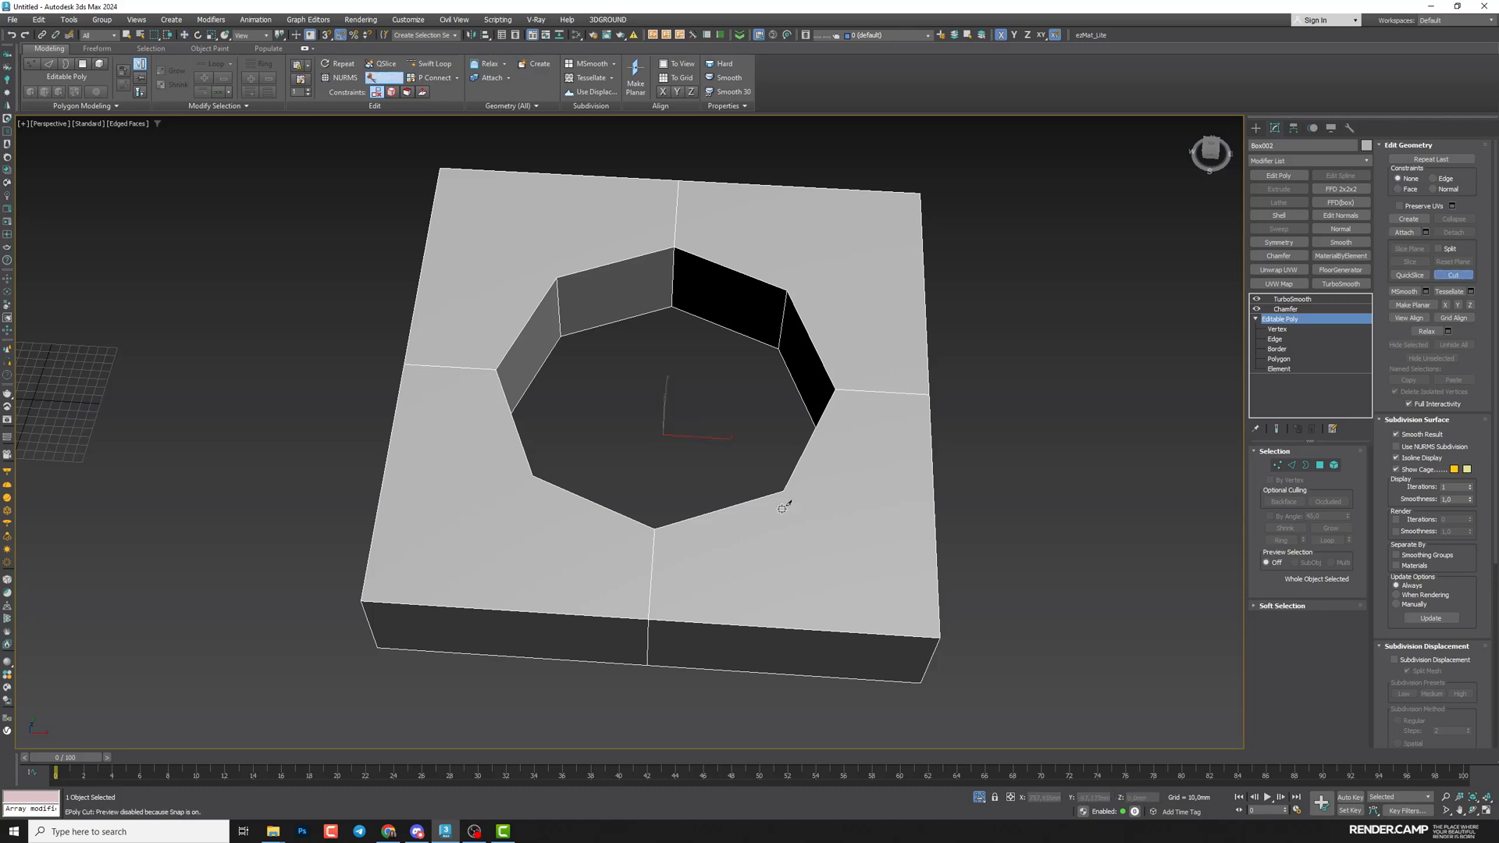
pyautogui.rightClick(327, 37)
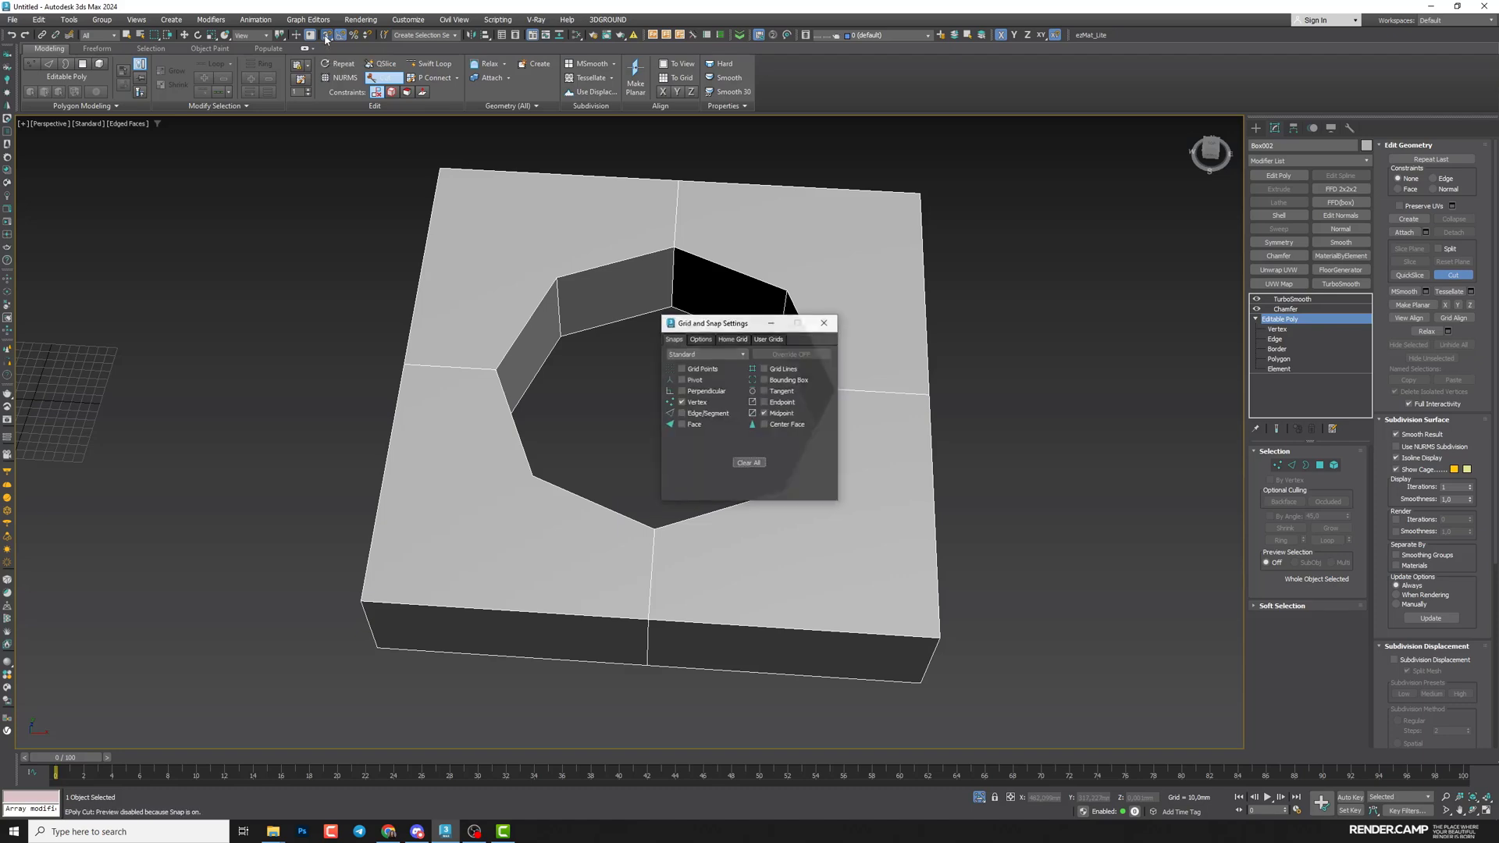
pyautogui.moveTo(707, 323); pyautogui.dragTo(998, 285)
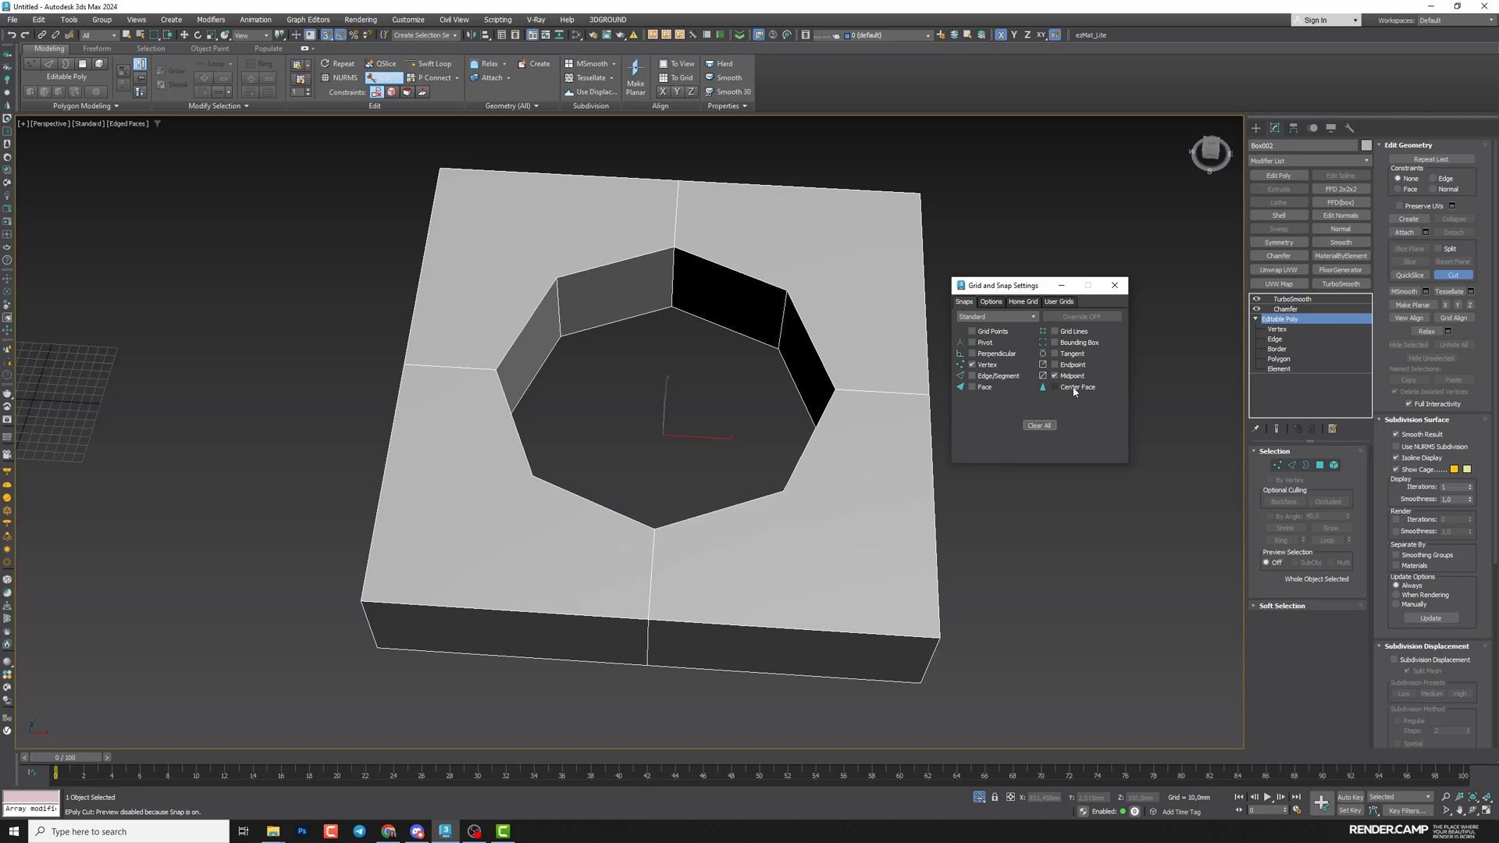
pyautogui.click(1119, 284)
# Cut edges from the first three unconnected octagon corners across the top face to the slab's rim and down its sides
pyautogui.keyDown('alt'); pyautogui.moveTo(771, 349); pyautogui.dragTo(691, 301, button='middle'); pyautogui.keyUp('alt')
pyautogui.click(716, 522)
pyautogui.rightClick(716, 522)
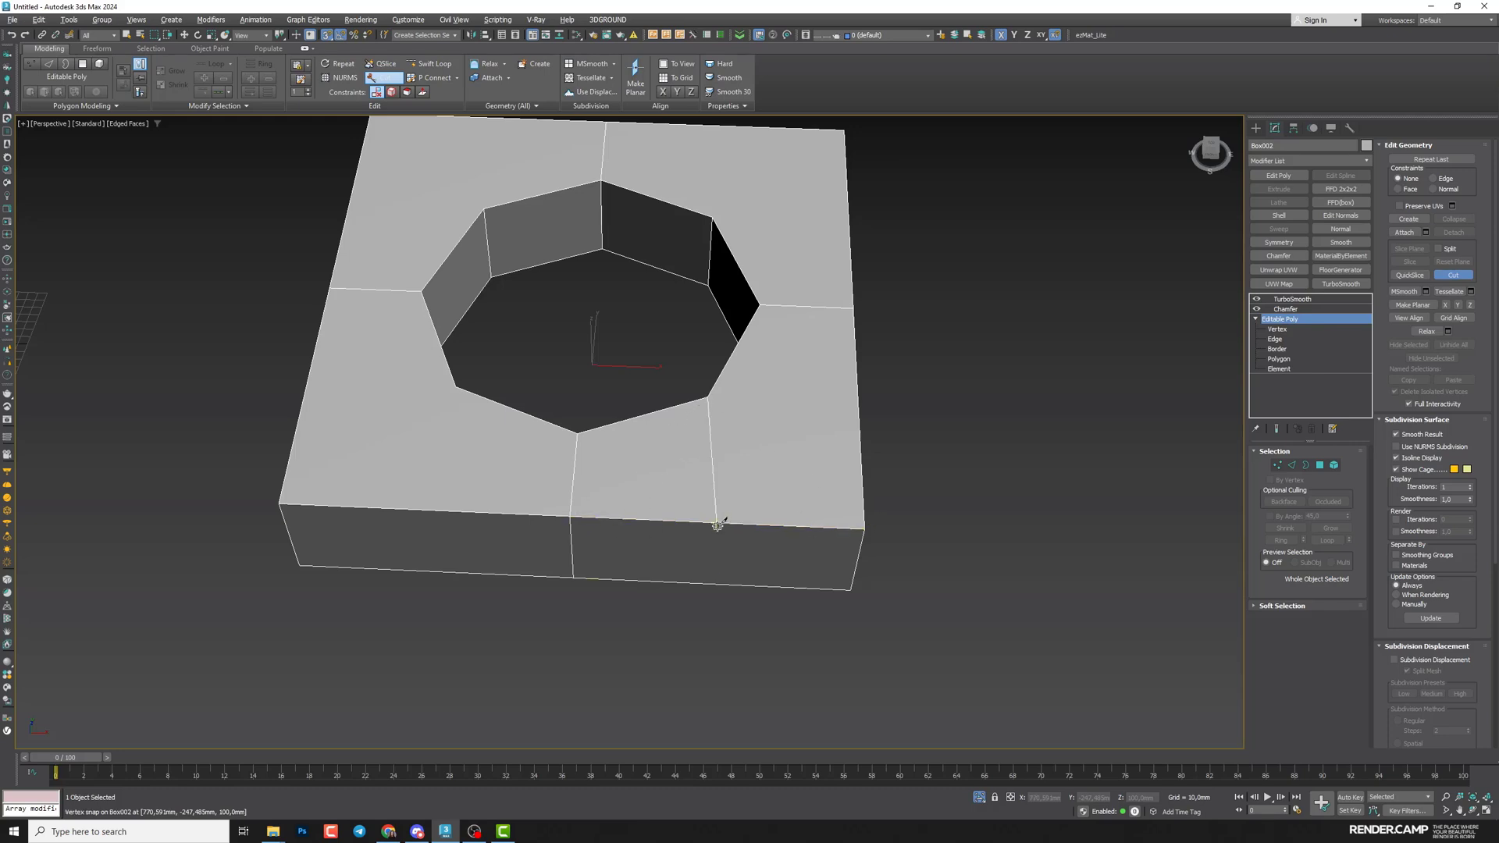
pyautogui.keyDown('alt'); pyautogui.moveTo(804, 518); pyautogui.dragTo(519, 459, button='middle'); pyautogui.keyUp('alt')
pyautogui.click(523, 432)
pyautogui.click(568, 557)
pyautogui.rightClick(576, 606)
pyautogui.keyDown('alt'); pyautogui.moveTo(650, 603); pyautogui.dragTo(506, 449, button='middle'); pyautogui.keyUp('alt')
pyautogui.click(597, 408)
pyautogui.click(622, 540)
pyautogui.click(624, 584)
pyautogui.rightClick(624, 585)
# Cut the other unconnected octagon corners to the slab's top rim and down the side faces to the base
pyautogui.click(362, 442)
pyautogui.click(365, 573)
pyautogui.click(376, 616)
pyautogui.rightClick(454, 599)
pyautogui.keyDown('alt'); pyautogui.moveTo(578, 484); pyautogui.dragTo(535, 469, button='middle'); pyautogui.keyUp('alt')
pyautogui.click(548, 443)
pyautogui.click(526, 579)
pyautogui.click(527, 620)
pyautogui.rightClick(578, 595)
pyautogui.keyDown('alt'); pyautogui.moveTo(632, 568); pyautogui.dragTo(328, 451, button='middle'); pyautogui.keyUp('alt')
pyautogui.click(346, 435)
pyautogui.click(341, 572)
pyautogui.keyDown('alt'); pyautogui.moveTo(336, 616); pyautogui.dragTo(502, 401, button='middle'); pyautogui.keyUp('alt')
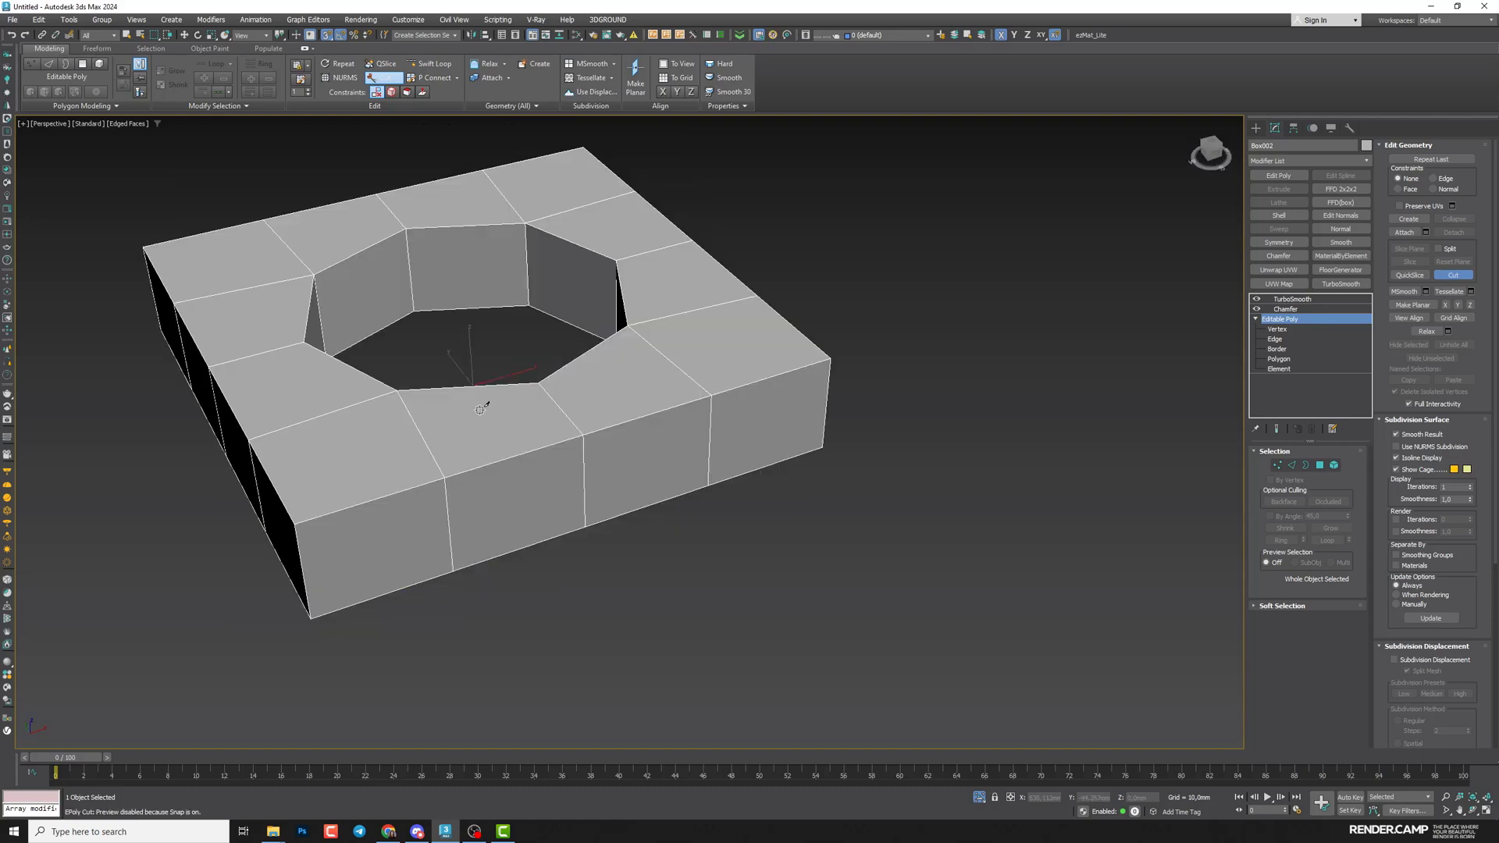
# On the slab's underside, cut an edge between the outer rim vertex and the matching hole corner, and end the Cut tool
pyautogui.keyDown('alt'); pyautogui.moveTo(502, 495); pyautogui.dragTo(474, 342, button='middle'); pyautogui.keyUp('alt')
pyautogui.click(534, 221)
pyautogui.click(471, 342)
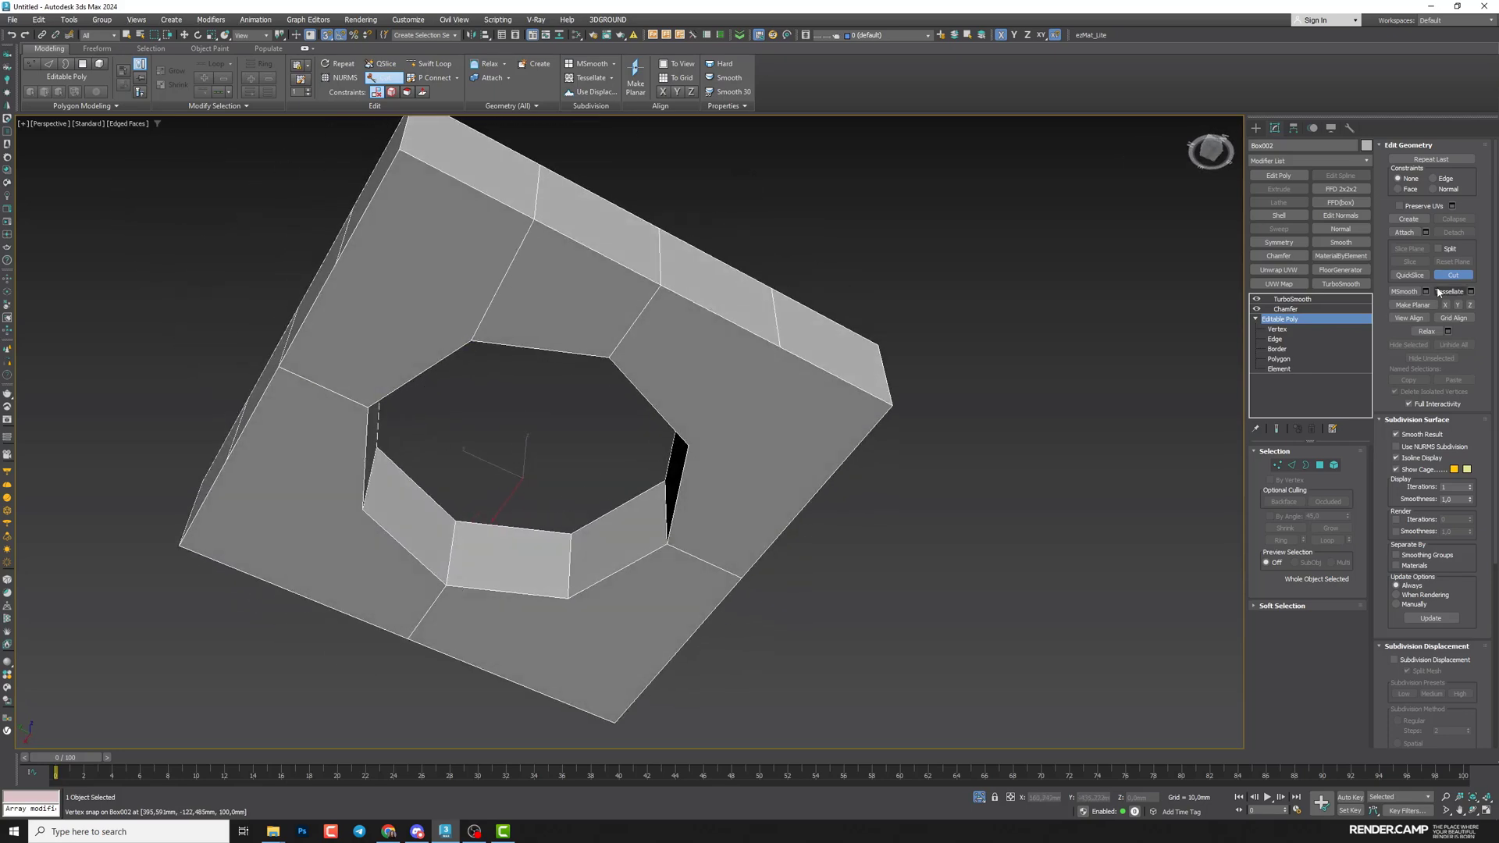
pyautogui.press('w')
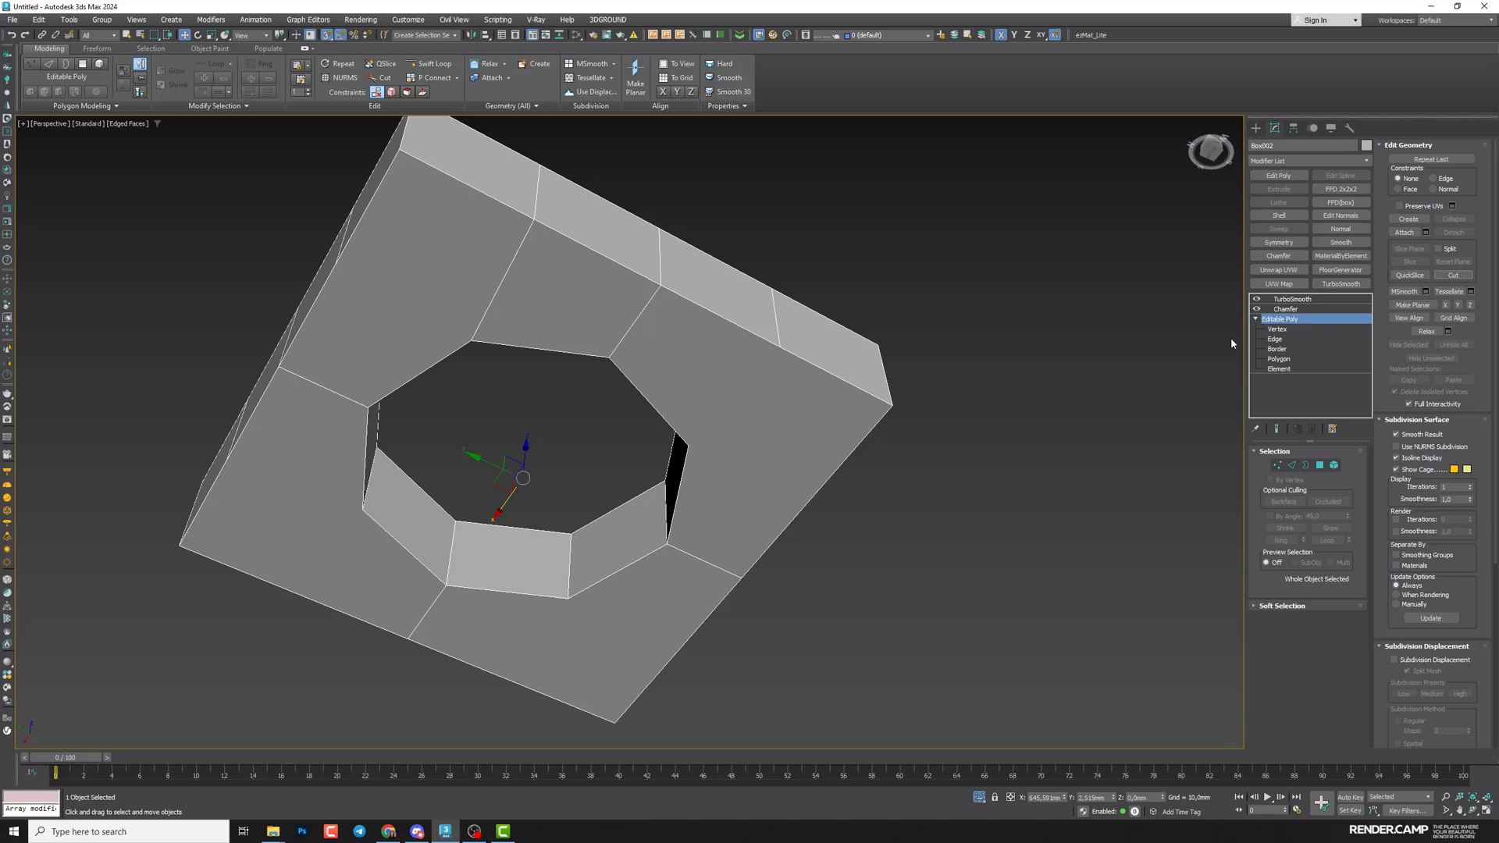
# Connect pairs of vertices on the underside, joining hole corners to the matching vertices on the outer rim
pyautogui.moveTo(1239, 338); pyautogui.dragTo(1251, 341, button='middle')
pyautogui.click(1277, 330)
pyautogui.keyDown('alt'); pyautogui.moveTo(700, 399); pyautogui.dragTo(862, 387, button='middle'); pyautogui.keyUp('alt')
pyautogui.keyDown('ctrl'); pyautogui.click(444, 250); pyautogui.keyUp('ctrl')
pyautogui.click(1303, 675)
pyautogui.click(645, 417)
pyautogui.keyDown('ctrl'); pyautogui.click(580, 289); pyautogui.keyUp('ctrl')
pyautogui.moveTo(664, 351); pyautogui.dragTo(743, 324, button='middle')
# With the Cut tool, join two more hole corners on the underside to the neighbouring vertices on the outer rim
pyautogui.click(1453, 275)
pyautogui.click(721, 388)
pyautogui.click(582, 429)
pyautogui.rightClick(582, 428)
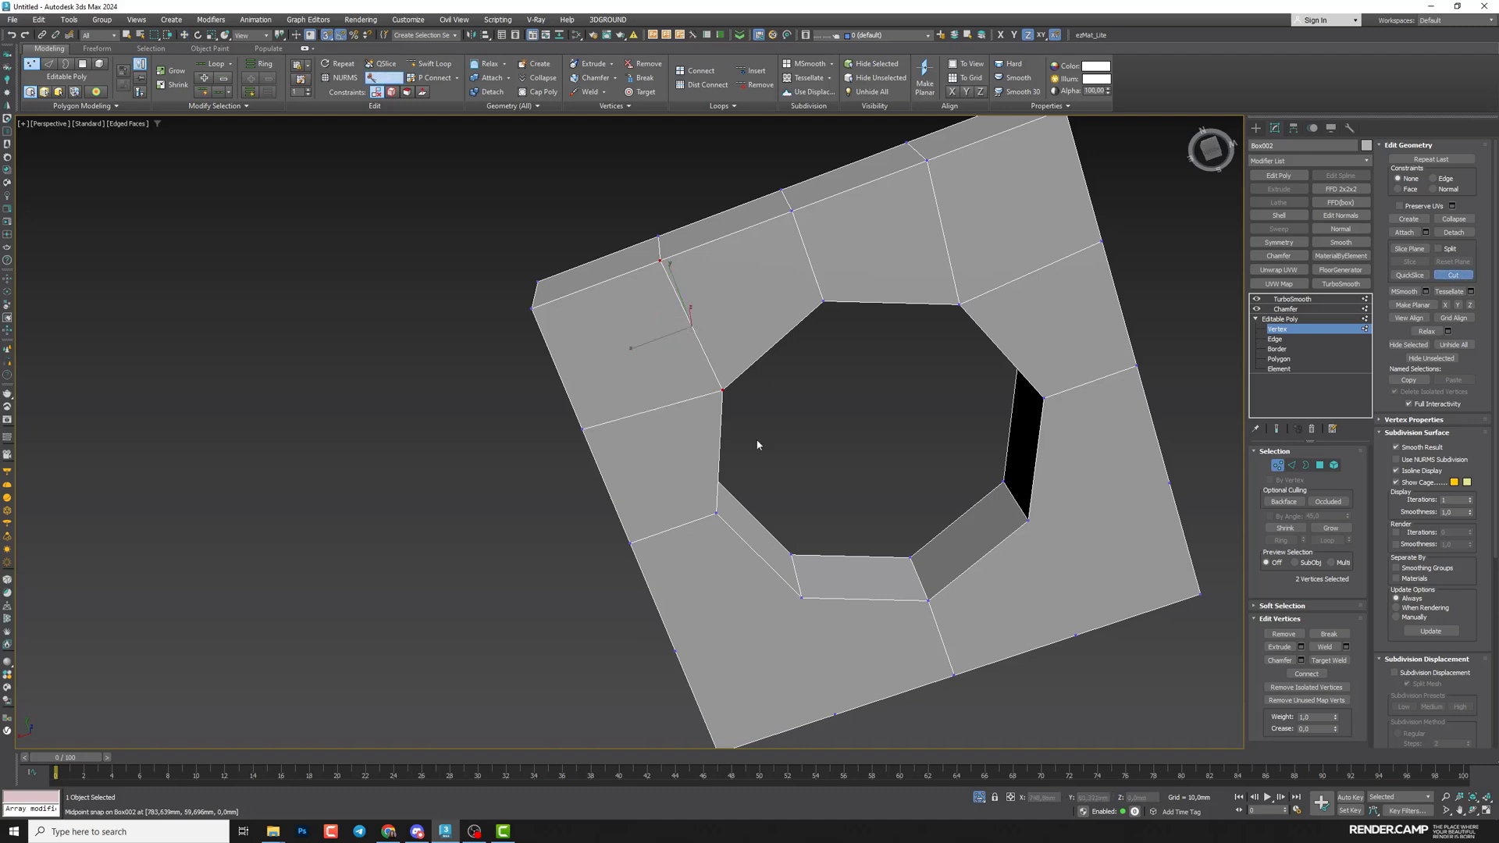
pyautogui.keyDown('alt'); pyautogui.moveTo(750, 445); pyautogui.dragTo(738, 367, button='middle'); pyautogui.keyUp('alt')
pyautogui.click(624, 504)
pyautogui.click(766, 456)
pyautogui.click(791, 607)
pyautogui.rightClick(790, 607)
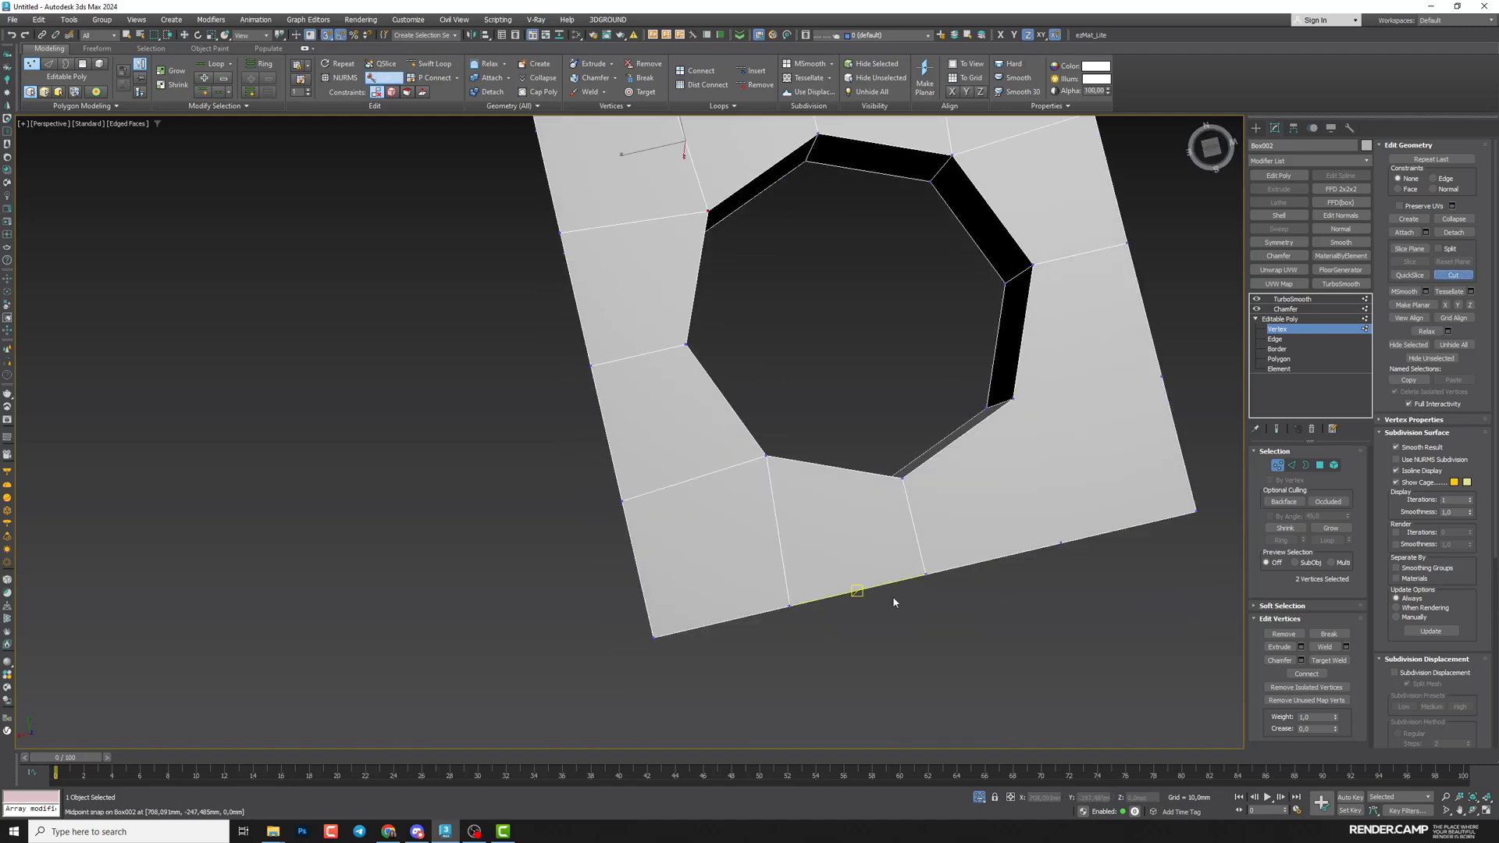
# Cut the remaining unconnected underside hole corners to the outer rim and leave the Cut tool
pyautogui.moveTo(1008, 469); pyautogui.dragTo(842, 459, button='middle')
pyautogui.click(846, 388)
pyautogui.click(895, 533)
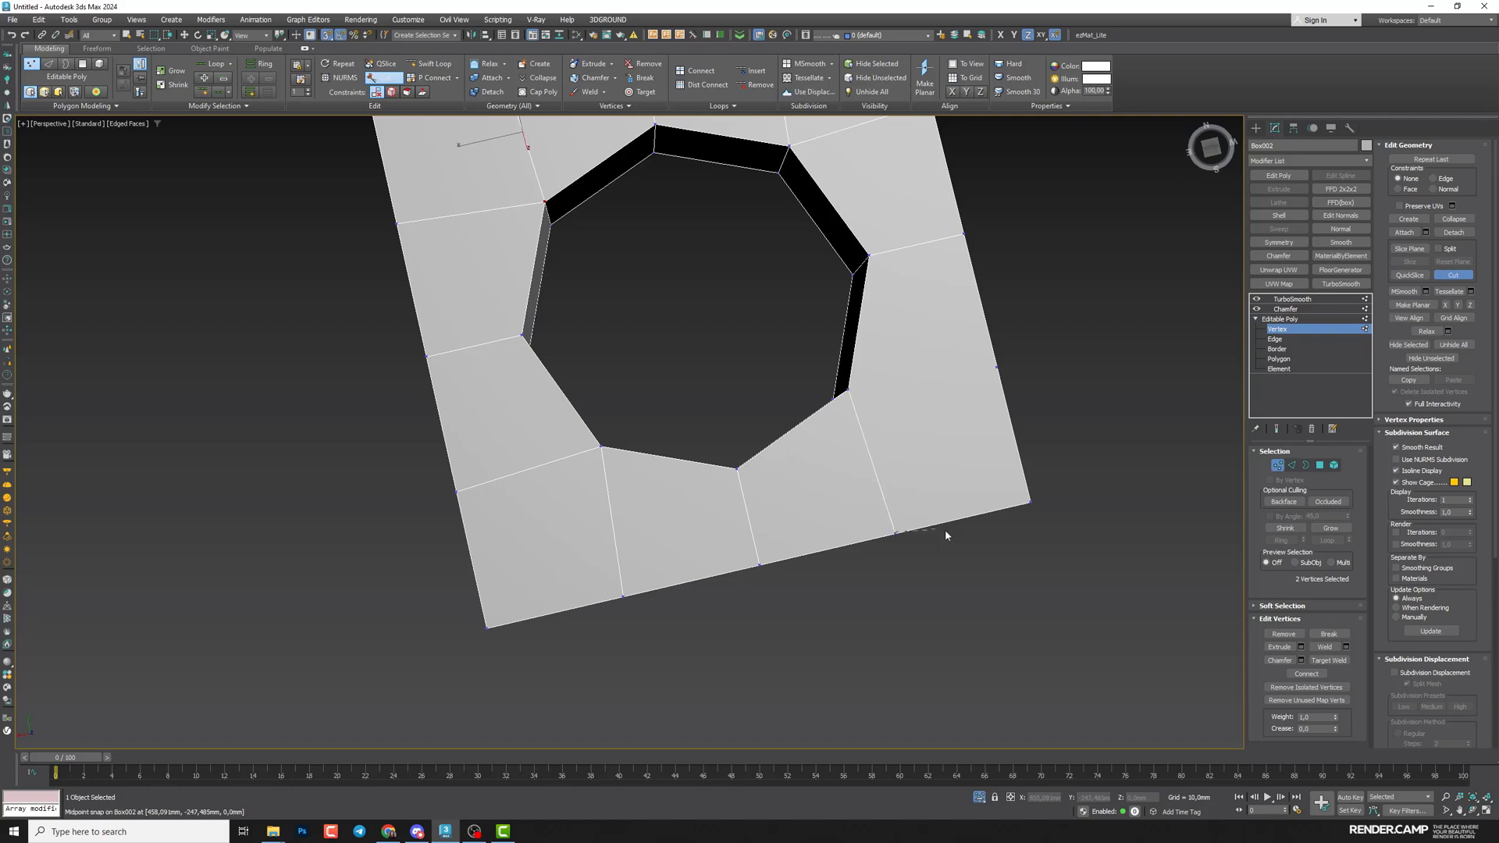
pyautogui.click(997, 368)
pyautogui.scroll(-5, 998, 368)
pyautogui.keyDown('alt'); pyautogui.moveTo(1000, 371); pyautogui.dragTo(1031, 488, button='middle'); pyautogui.keyUp('alt')
pyautogui.click(1453, 277)
# Step back up through the Chamfer and TurboSmooth modifiers and inspect the smoothed shading around the hole
pyautogui.keyDown('alt'); pyautogui.moveTo(859, 367); pyautogui.dragTo(817, 479, button='middle'); pyautogui.keyUp('alt')
pyautogui.click(1279, 319)
pyautogui.click(1286, 310)
pyautogui.click(1293, 299)
pyautogui.keyDown('alt'); pyautogui.moveTo(877, 408); pyautogui.dragTo(720, 464, button='middle'); pyautogui.keyUp('alt')
pyautogui.scroll(3, 1000, 489)
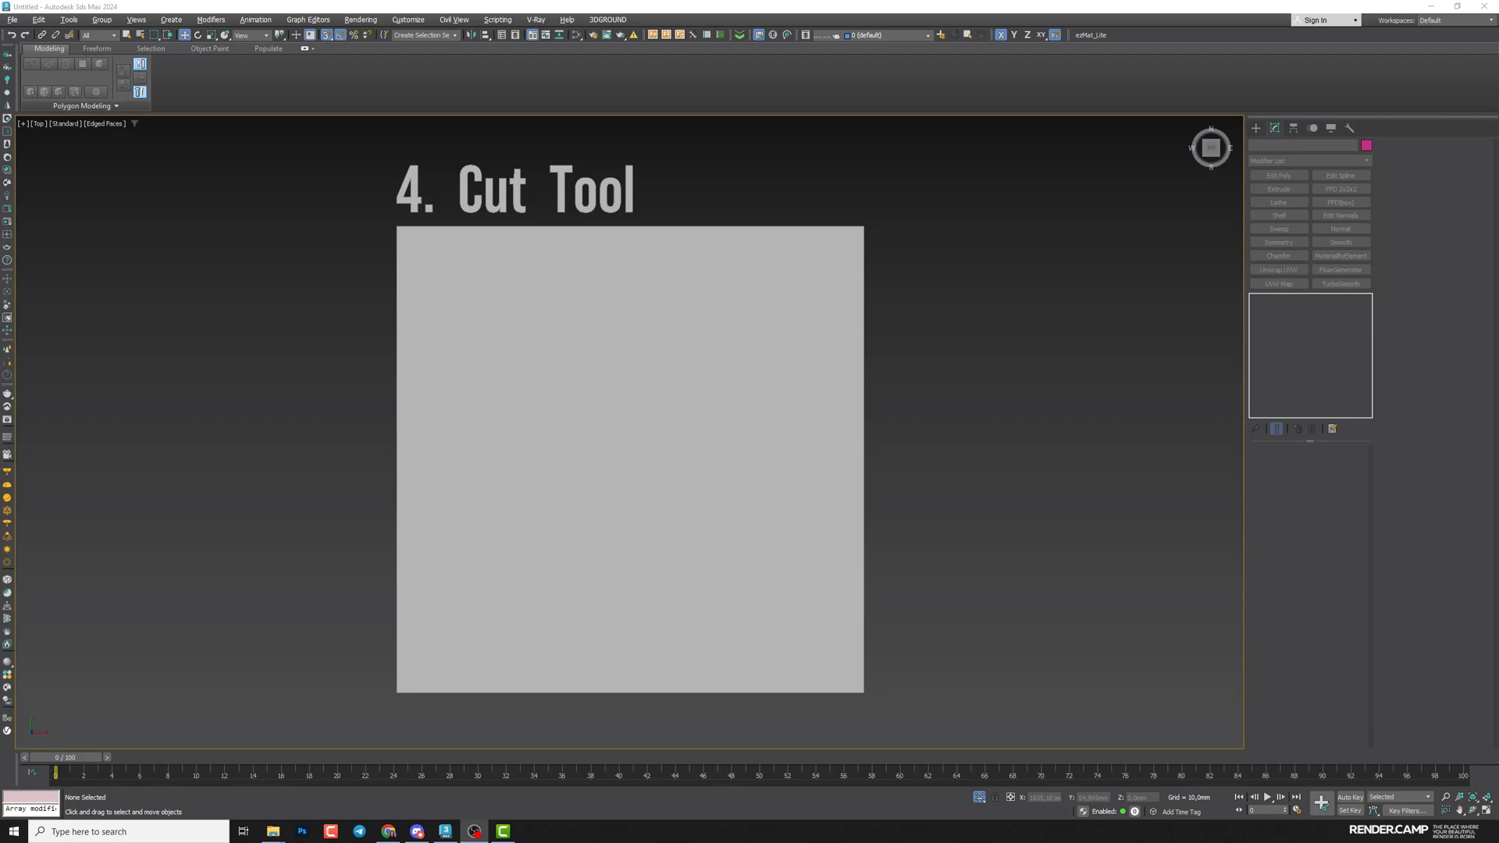
# Create an eight-sided cylinder about 207 mm in radius and 181 mm high over the new slab
pyautogui.click(1255, 127)
pyautogui.click(1256, 146)
pyautogui.click(1278, 236)
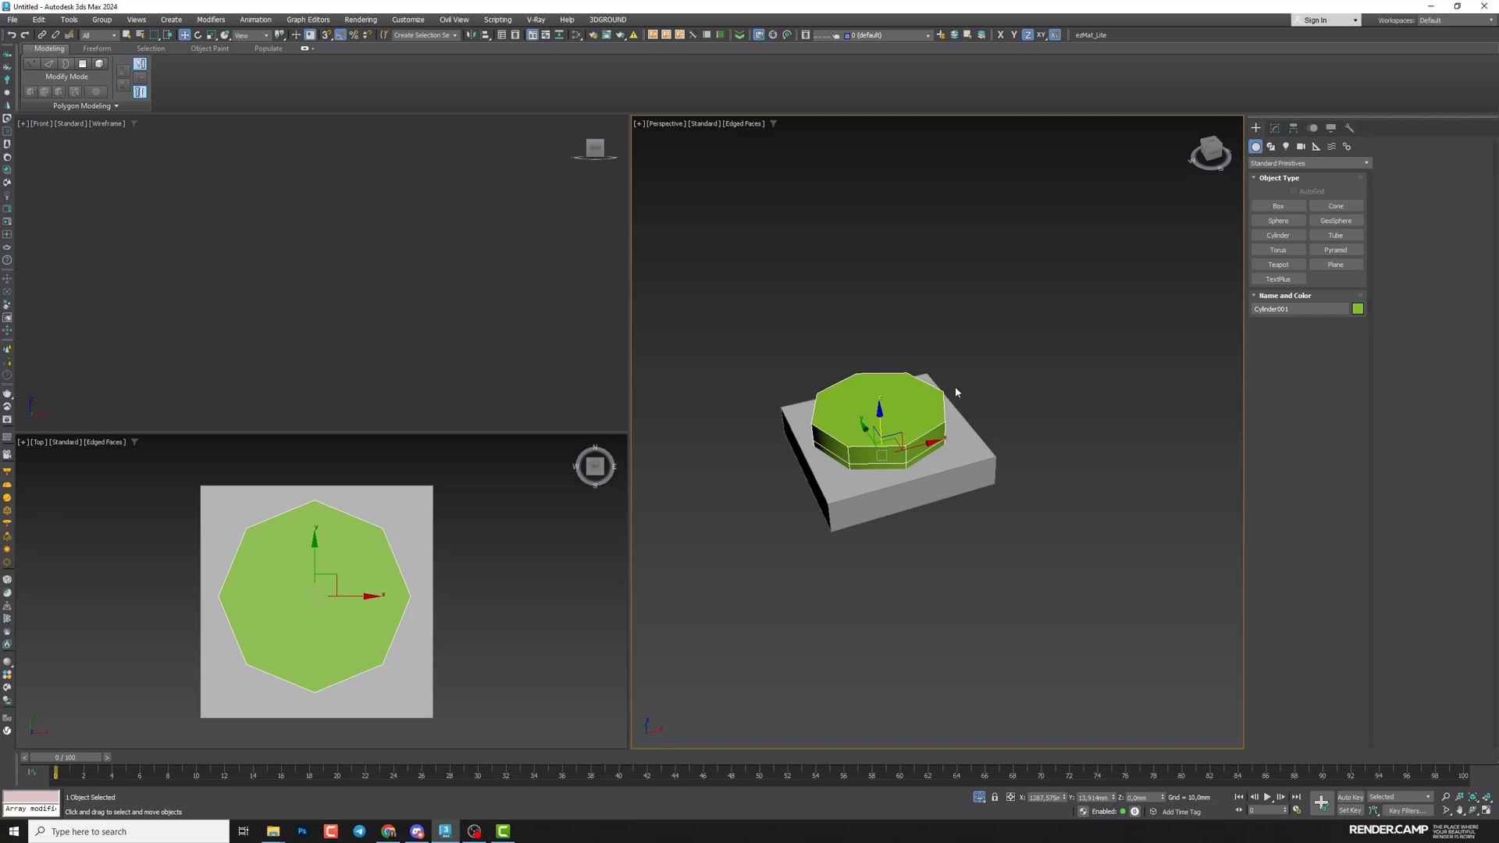
pyautogui.scroll(3, 809, 402)
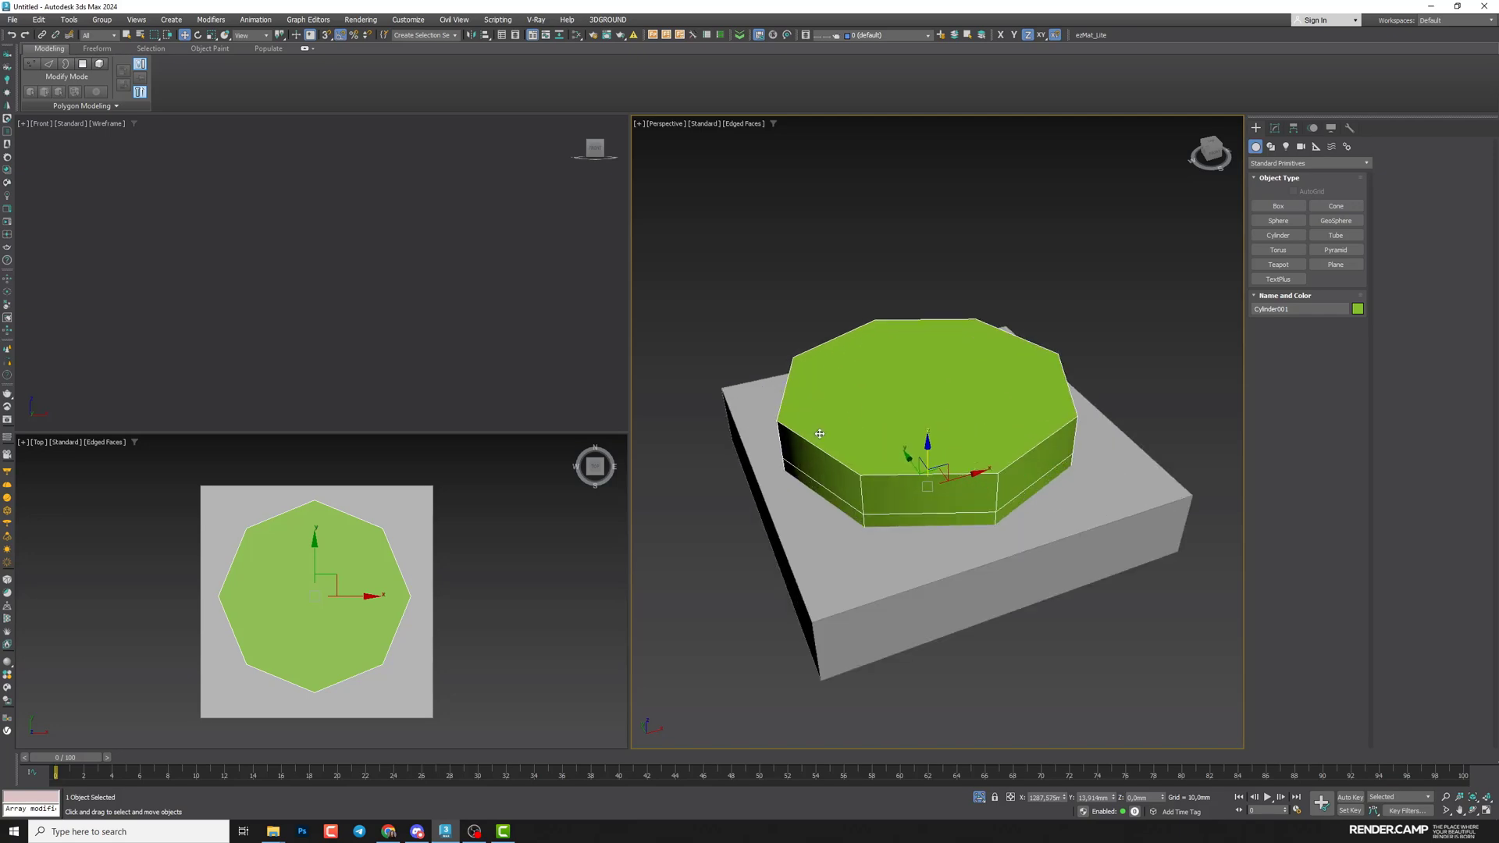
pyautogui.hotkey('alt', 'w')
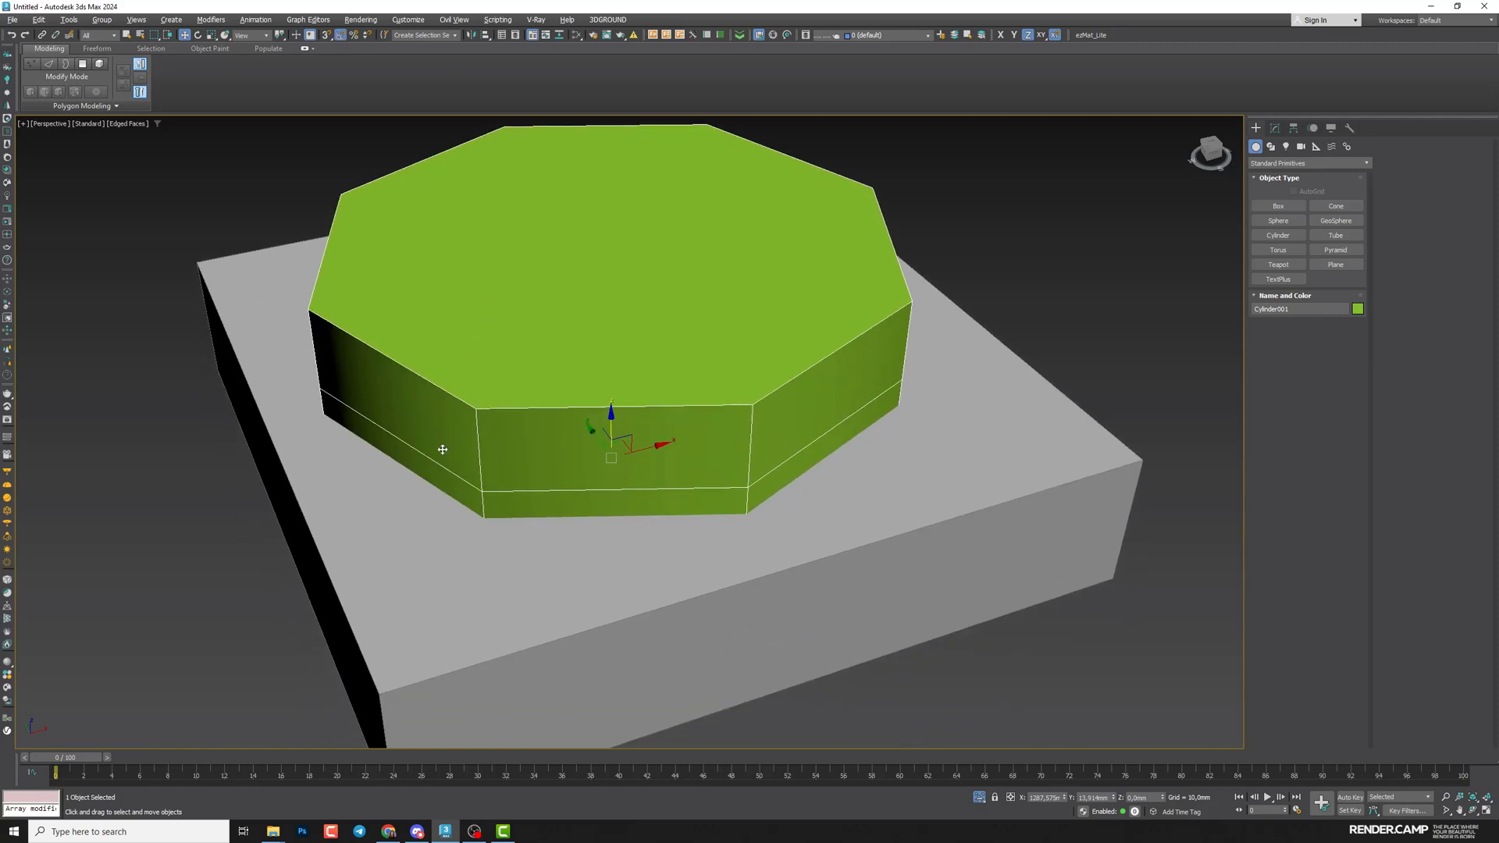
# Align the cylinder's center to the slab's center on the X, Y and Z positions
pyautogui.press('t')
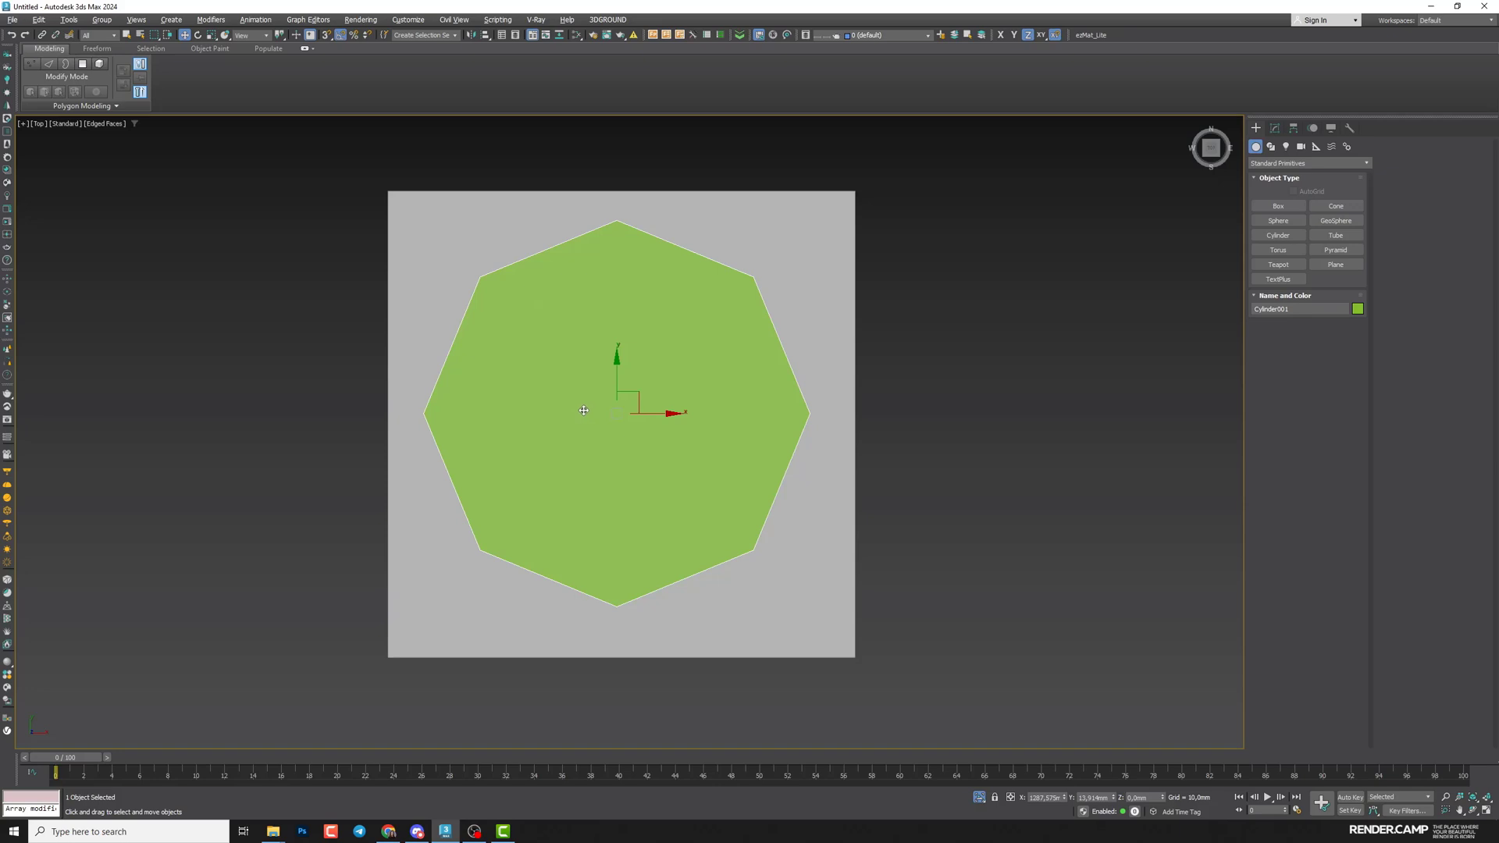
pyautogui.hotkey('alt', 'a')
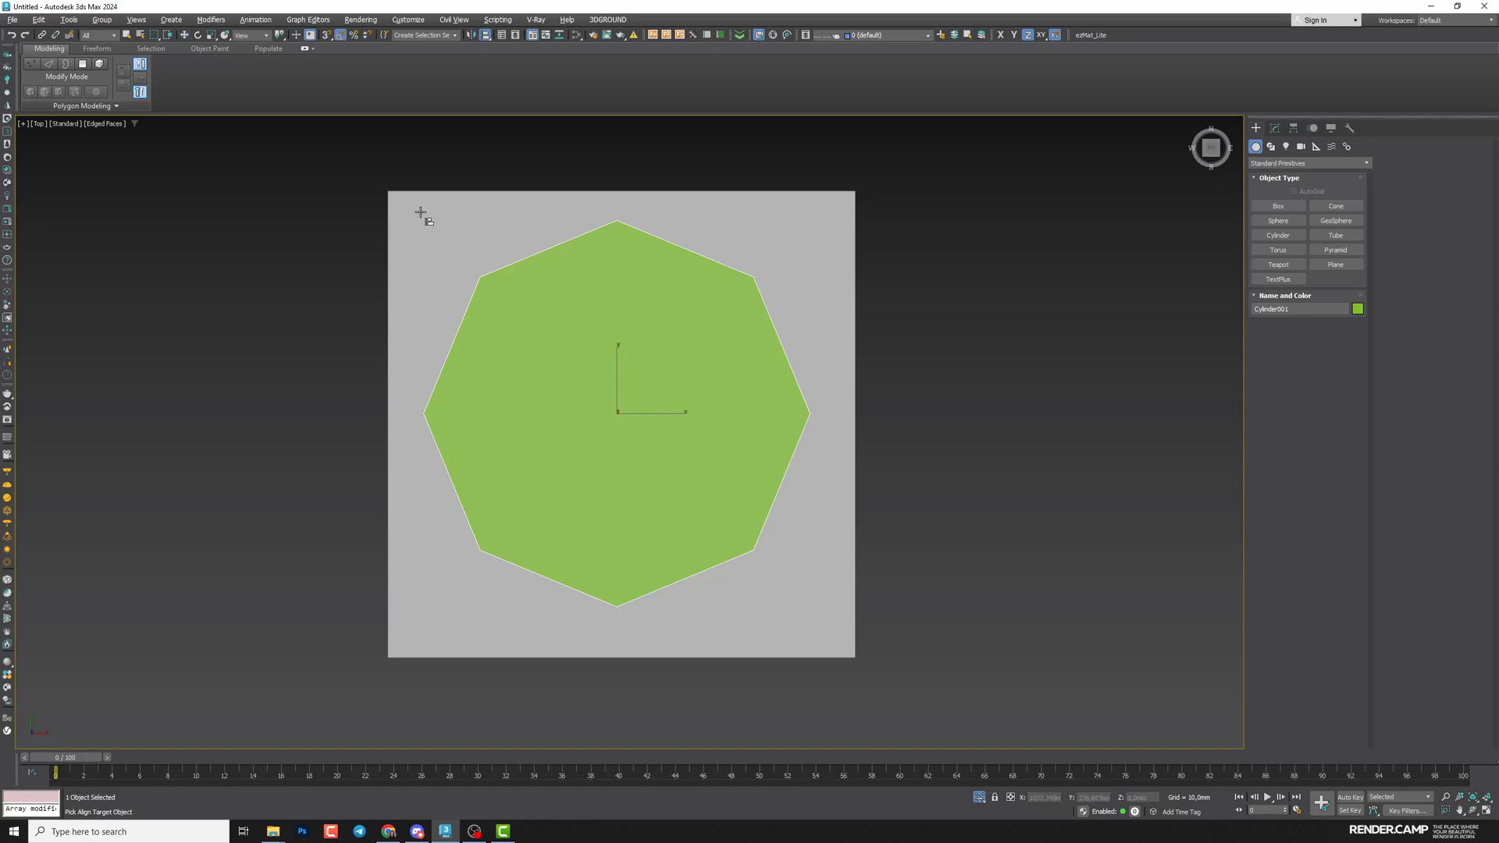
pyautogui.click(419, 214)
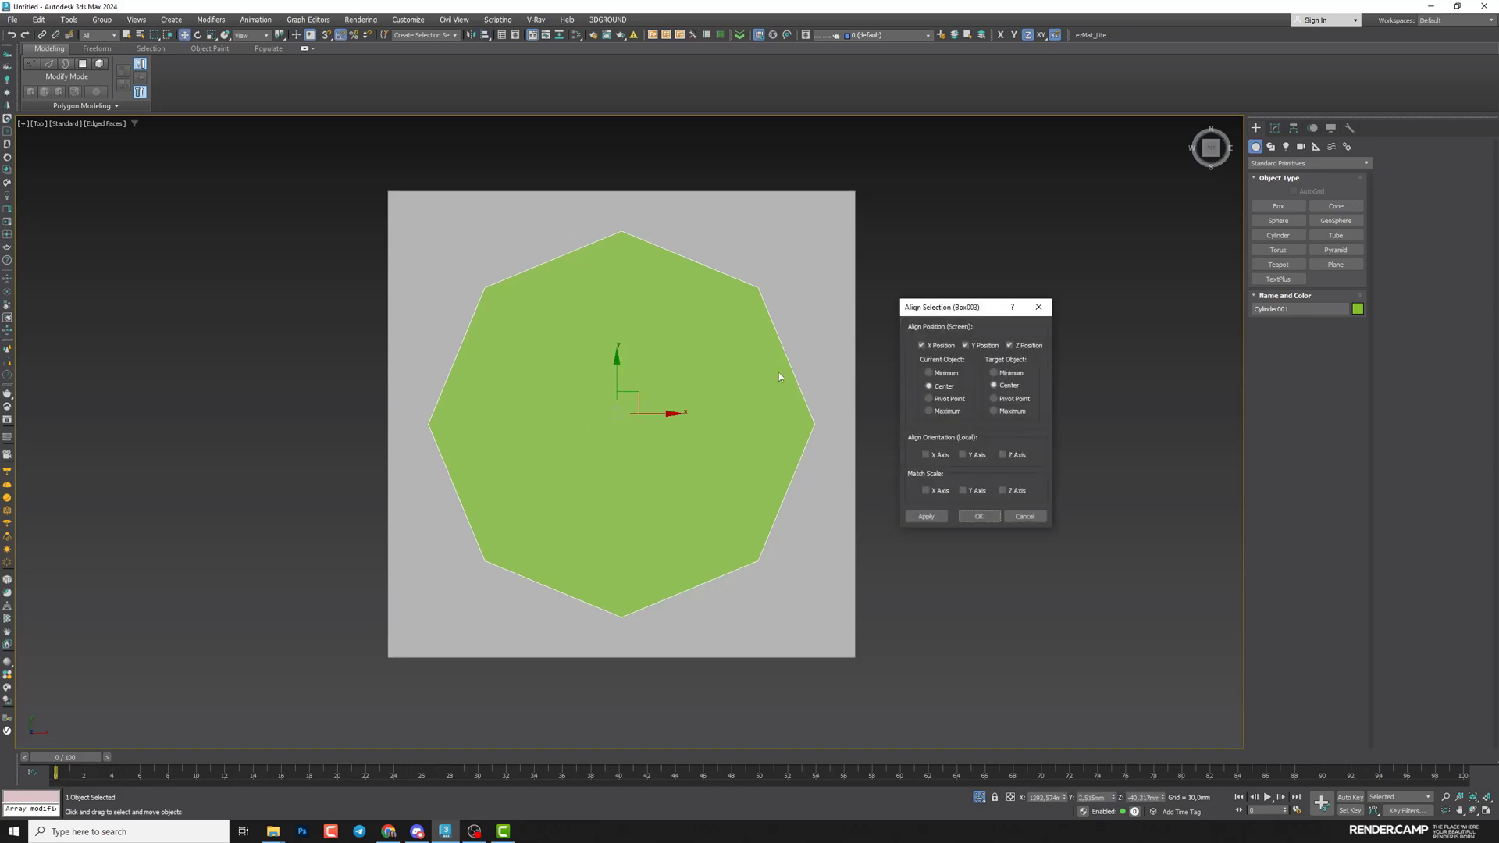
pyautogui.click(978, 517)
# Select the new slab and convert it to an Editable Poly
pyautogui.click(761, 230)
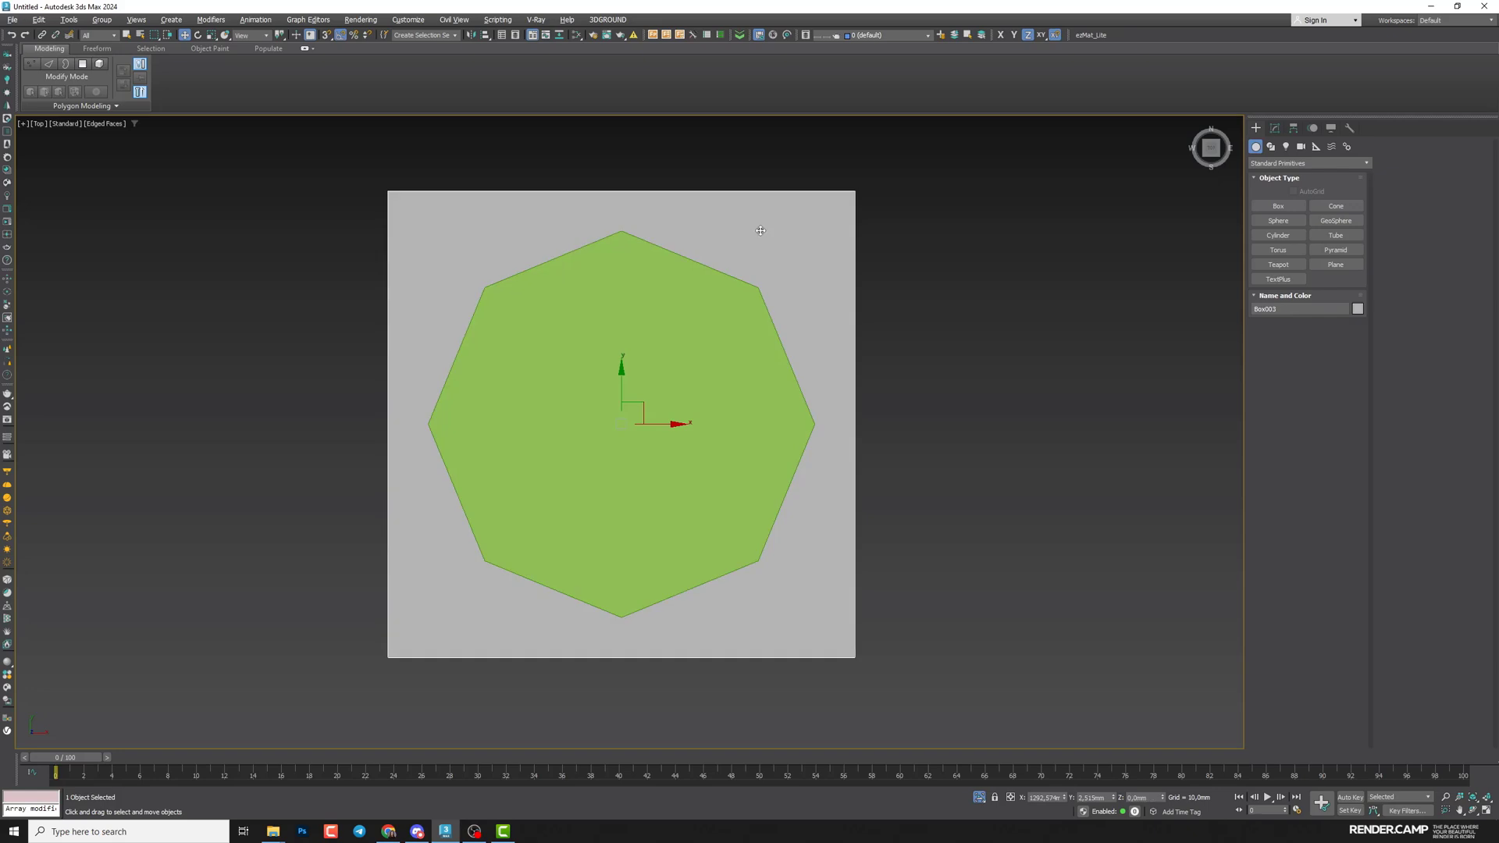
pyautogui.click(1275, 127)
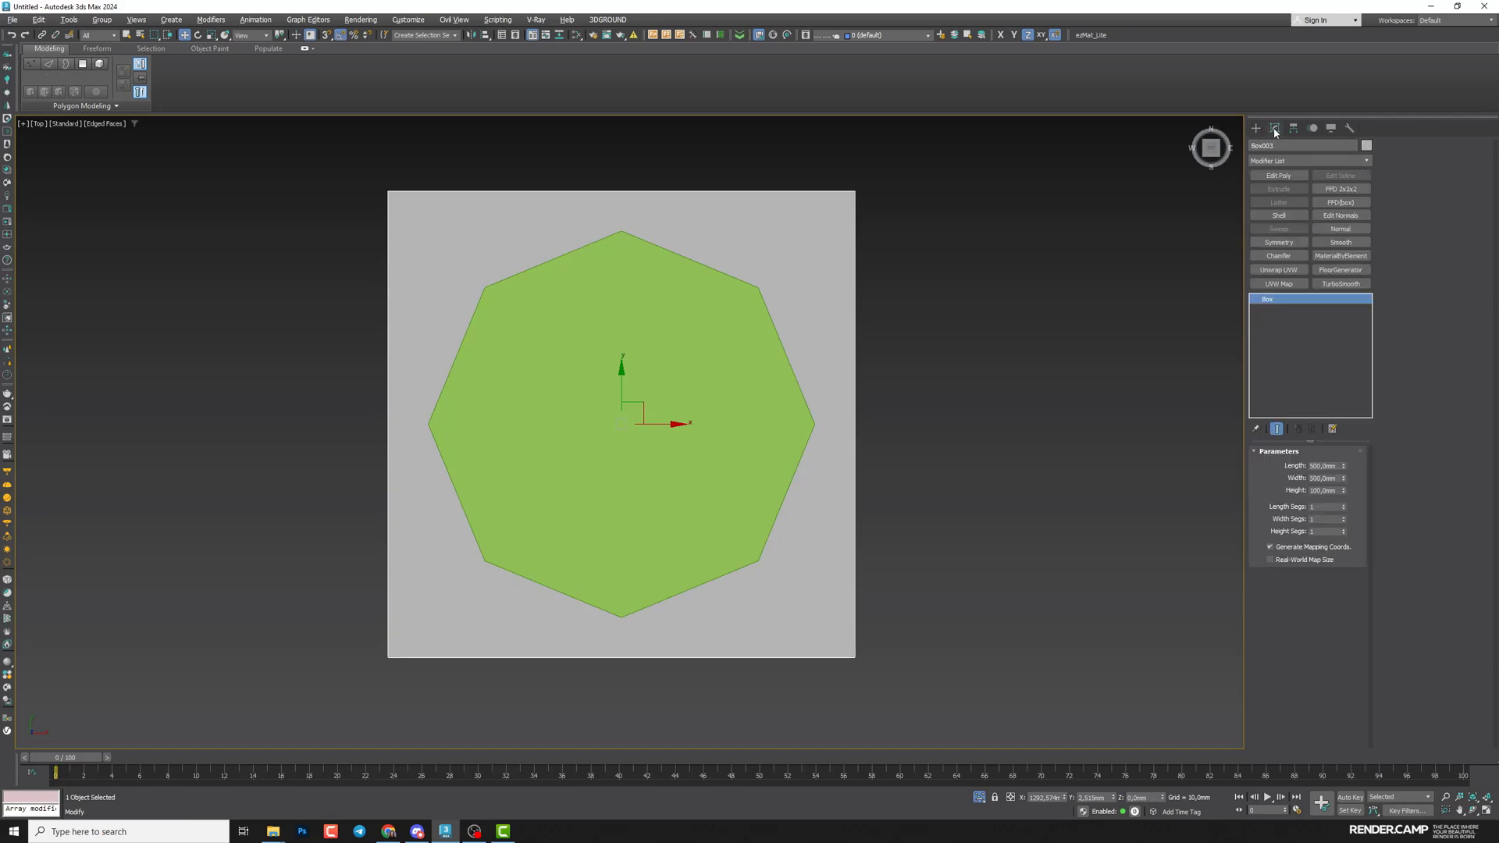
pyautogui.hotkey('alt', 'e')
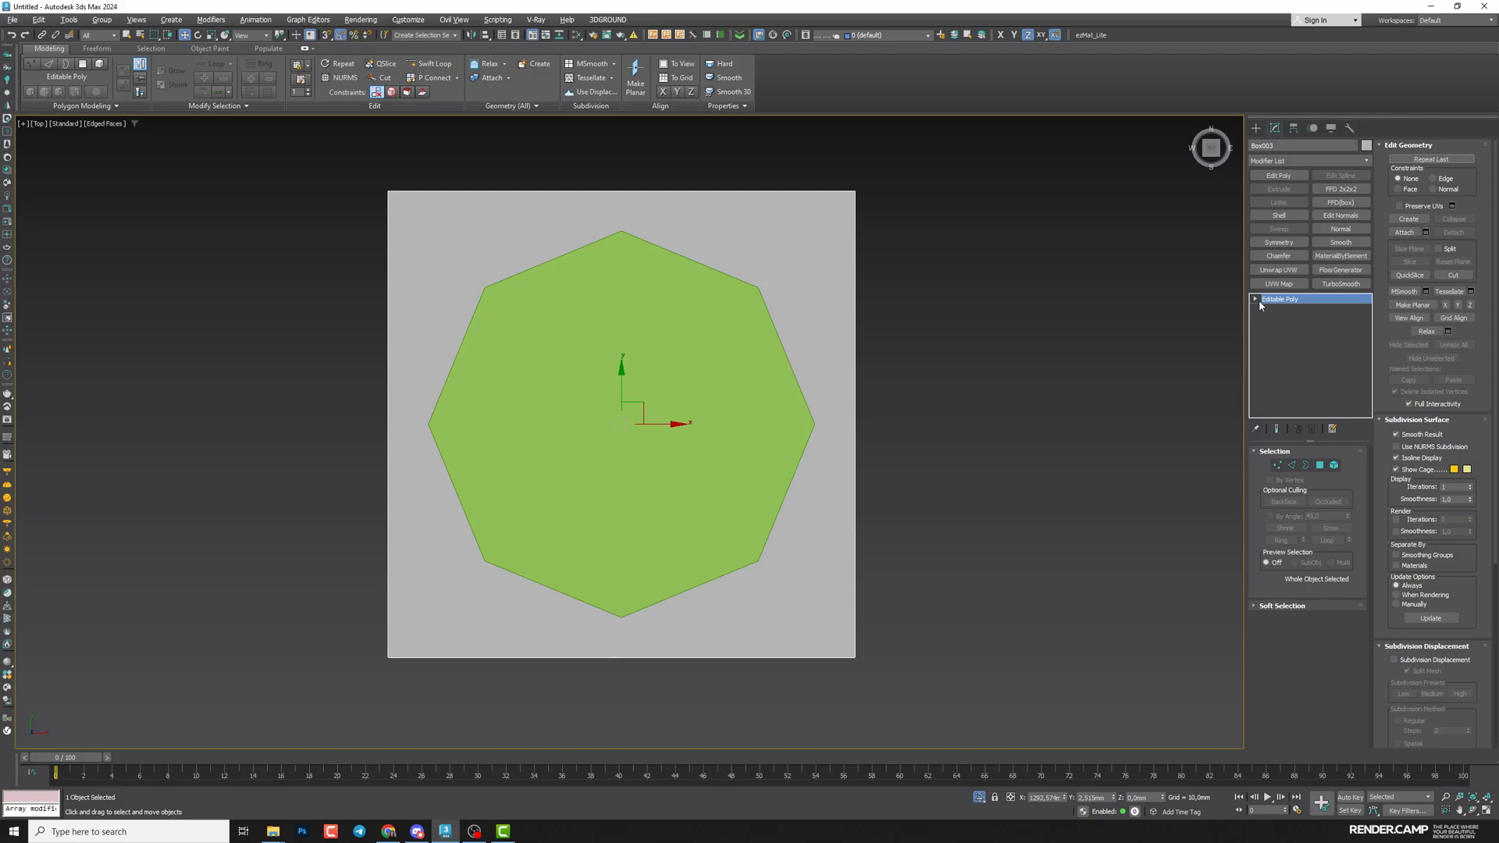
pyautogui.click(1256, 300)
# Trace the cylinder's octagon onto the slab's top face with the Cut tool, snapping to each cylinder corner
pyautogui.click(1275, 319)
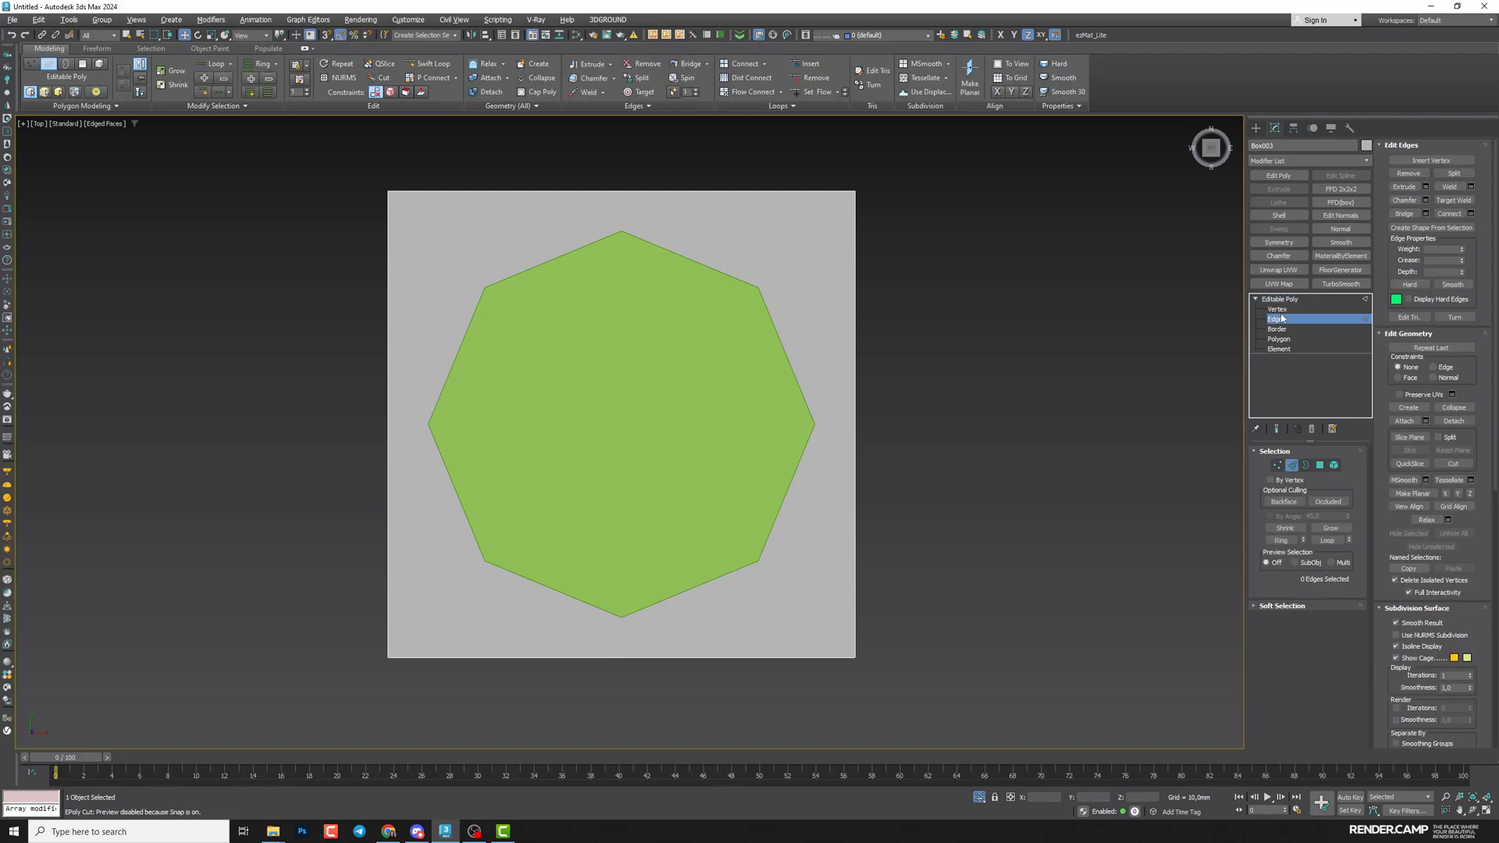
pyautogui.click(1454, 464)
pyautogui.click(1449, 465)
pyautogui.click(325, 36)
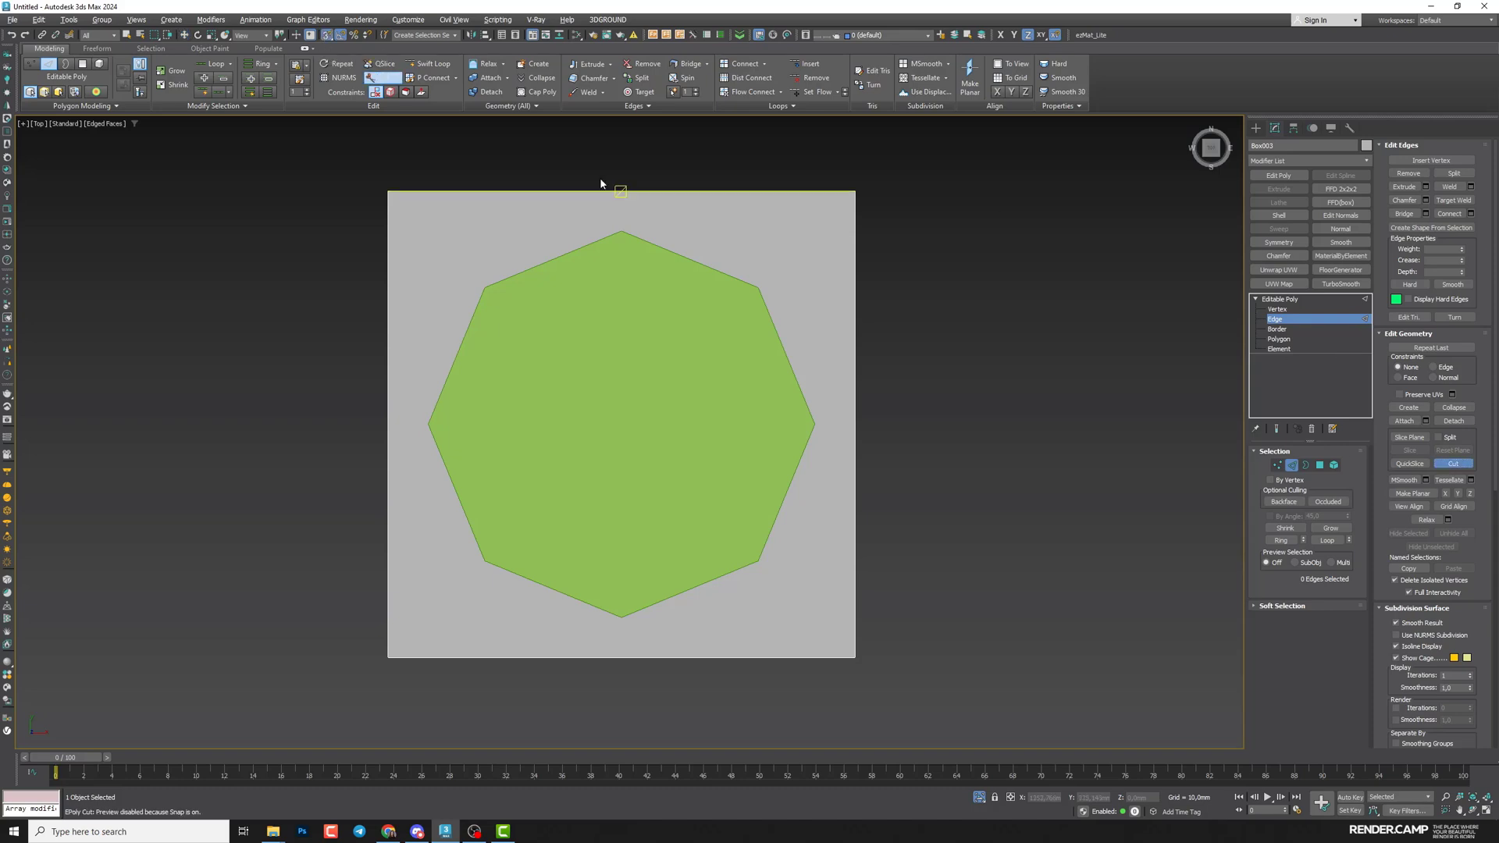
pyautogui.click(480, 289)
pyautogui.click(429, 421)
pyautogui.click(623, 616)
pyautogui.click(759, 560)
pyautogui.click(814, 424)
pyautogui.click(758, 288)
pyautogui.click(634, 234)
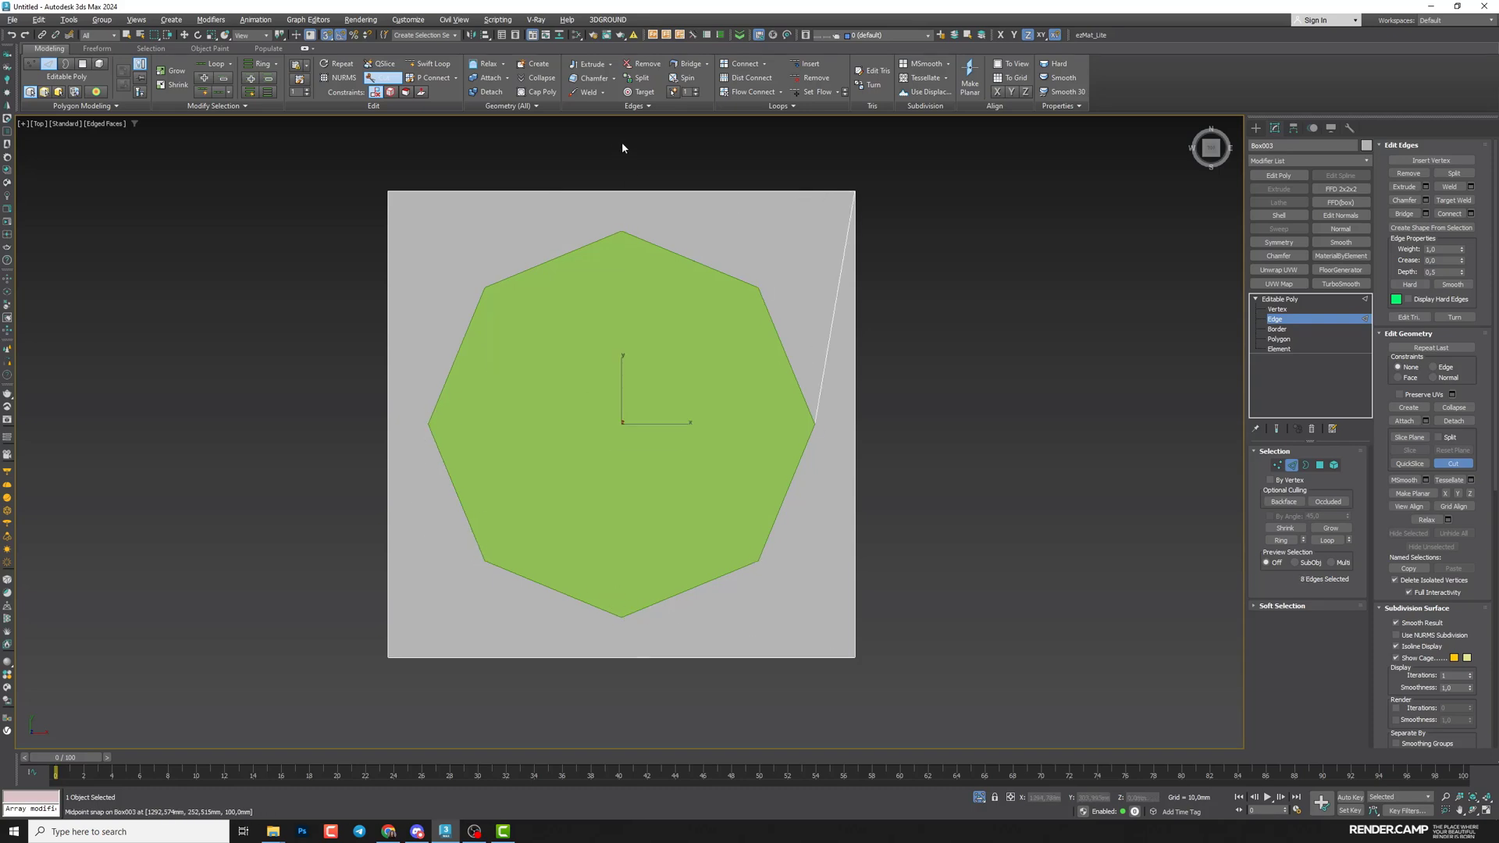
# Delete the guide cylinder and select the slab again in the Perspective view
pyautogui.click(1280, 299)
pyautogui.click(593, 305)
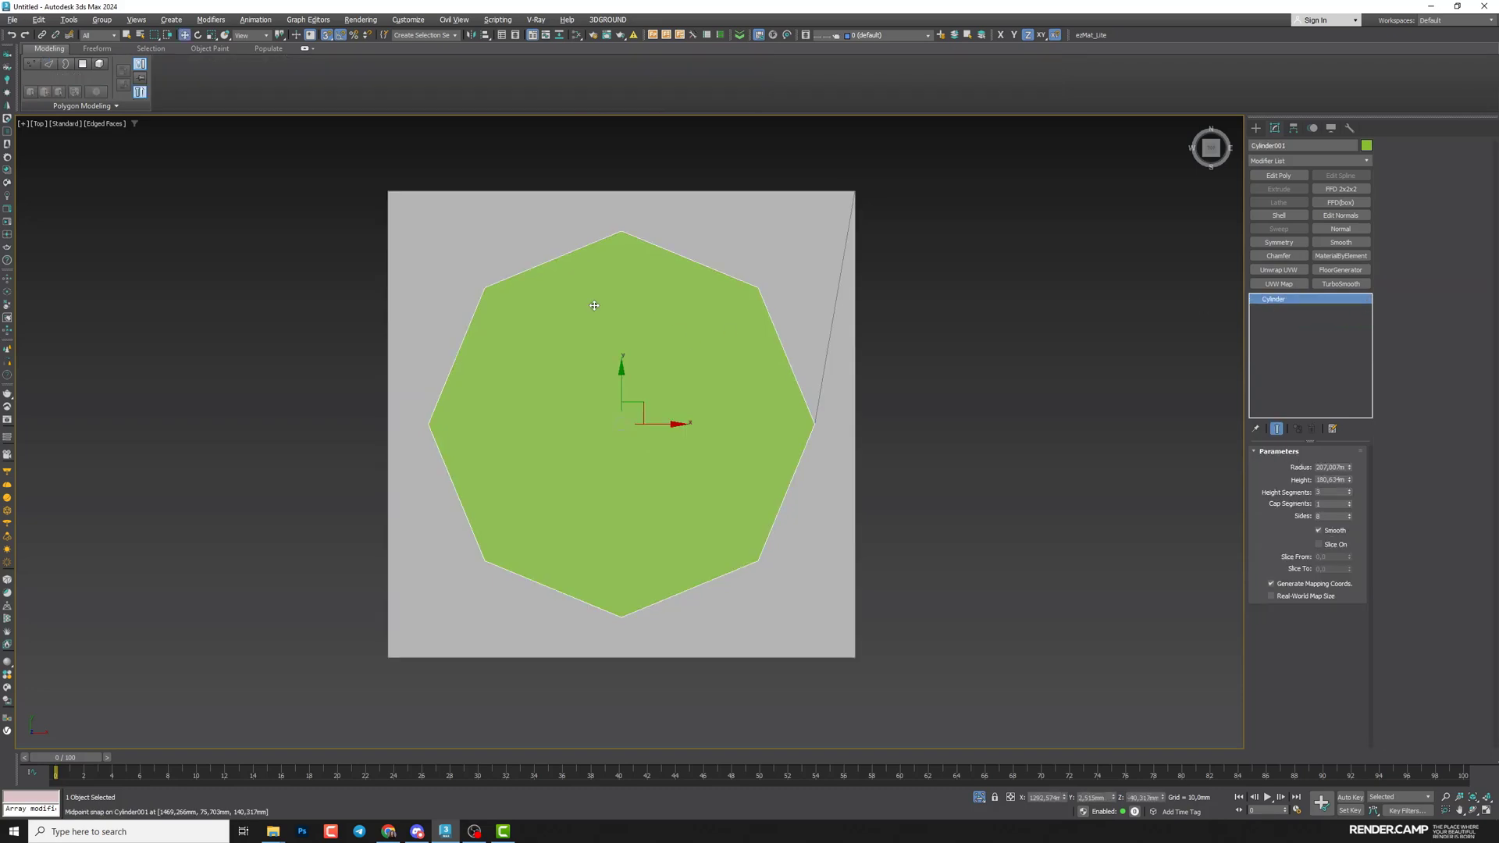
pyautogui.press('Delete')
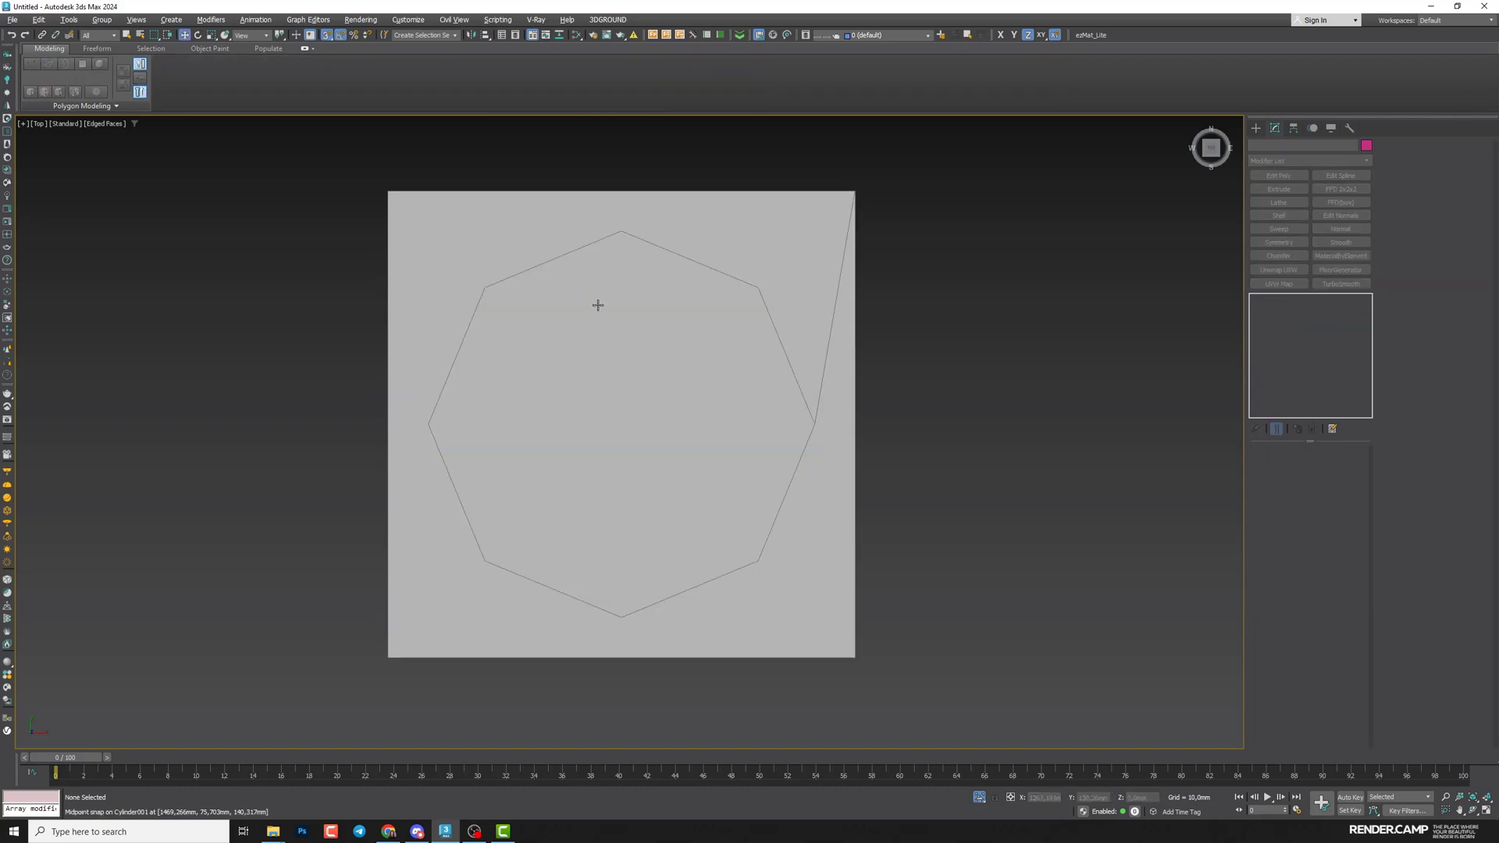
pyautogui.click(558, 429)
pyautogui.press('p')
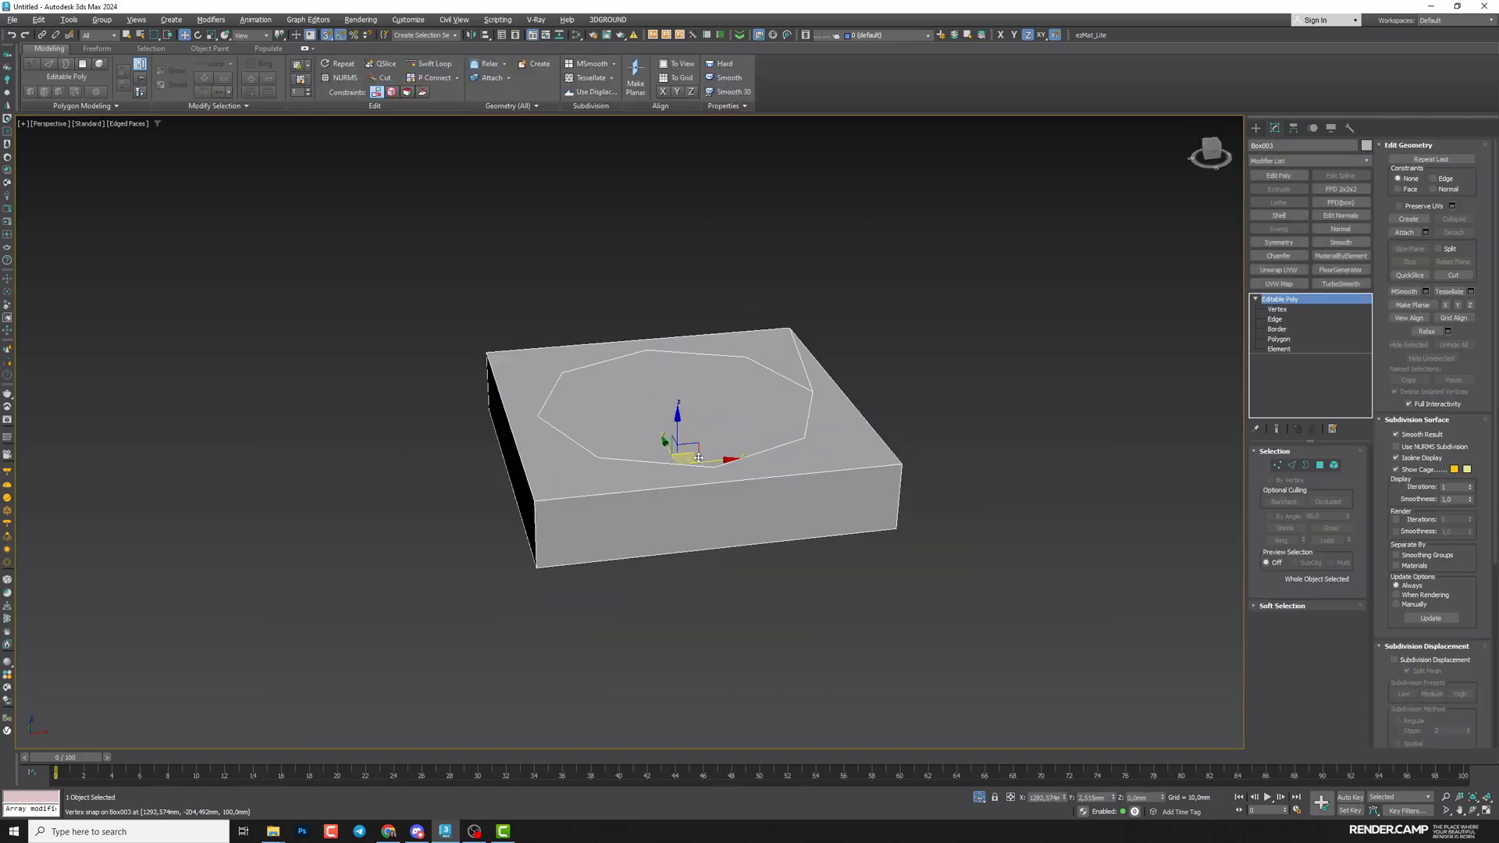
pyautogui.keyDown('alt'); pyautogui.moveTo(692, 501); pyautogui.dragTo(645, 432, button='middle'); pyautogui.keyUp('alt')
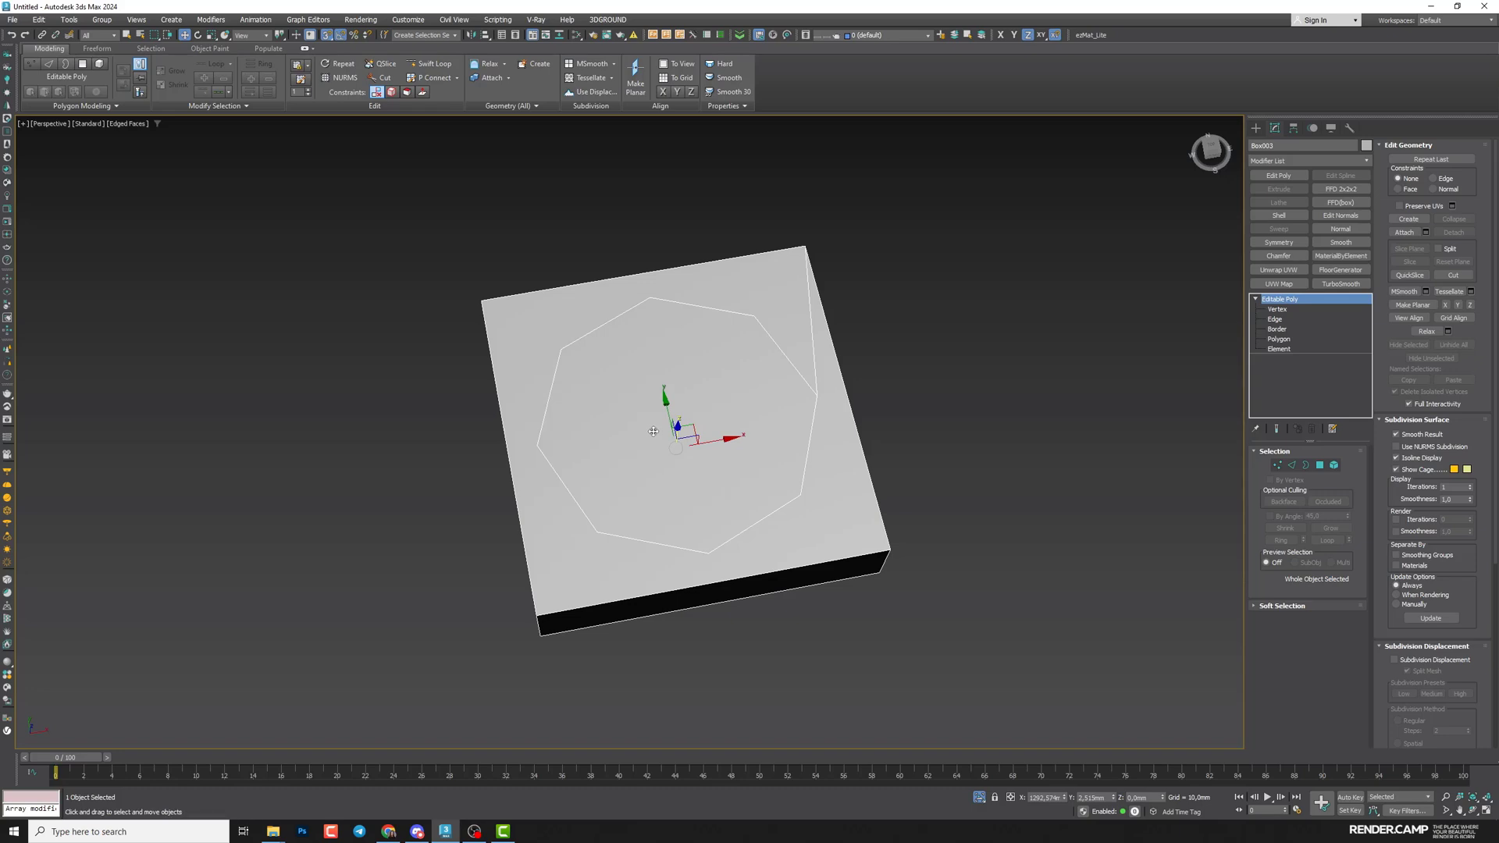
pyautogui.keyDown('alt'); pyautogui.moveTo(995, 399); pyautogui.dragTo(833, 548, button='middle'); pyautogui.keyUp('alt')
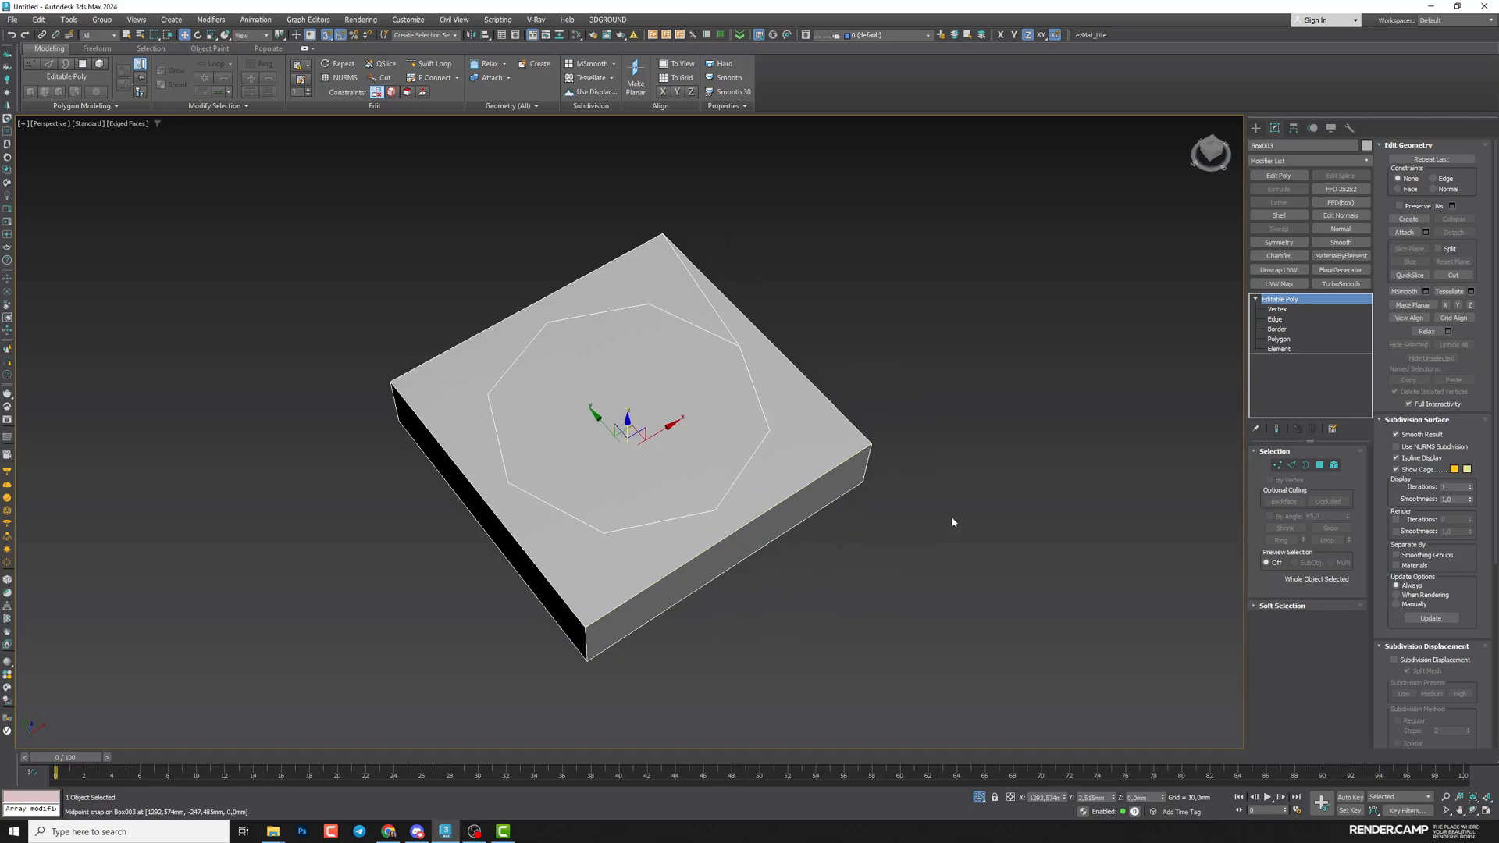
# At vertex level, cut the first octagon corners to the slab's outer rim, carrying a cut down the side face
pyautogui.click(1278, 309)
pyautogui.click(1452, 277)
pyautogui.keyDown('alt'); pyautogui.moveTo(874, 474); pyautogui.dragTo(751, 496, button='middle'); pyautogui.keyUp('alt')
pyautogui.click(679, 531)
pyautogui.click(689, 557)
pyautogui.click(688, 589)
pyautogui.rightClick(701, 586)
pyautogui.click(582, 308)
pyautogui.click(570, 288)
pyautogui.keyDown('alt'); pyautogui.moveTo(571, 288); pyautogui.dragTo(629, 314, button='middle'); pyautogui.keyUp('alt')
pyautogui.click(488, 535)
pyautogui.rightClick(507, 550)
# Cut the next few octagon corners outward to the rim and down the adjacent side face to the base
pyautogui.keyDown('alt'); pyautogui.moveTo(717, 498); pyautogui.dragTo(693, 529, button='middle'); pyautogui.keyUp('alt')
pyautogui.click(725, 492)
pyautogui.click(708, 546)
pyautogui.click(708, 591)
pyautogui.rightClick(751, 592)
pyautogui.keyDown('alt'); pyautogui.moveTo(756, 587); pyautogui.dragTo(732, 562, button='middle'); pyautogui.keyUp('alt')
pyautogui.click(742, 487)
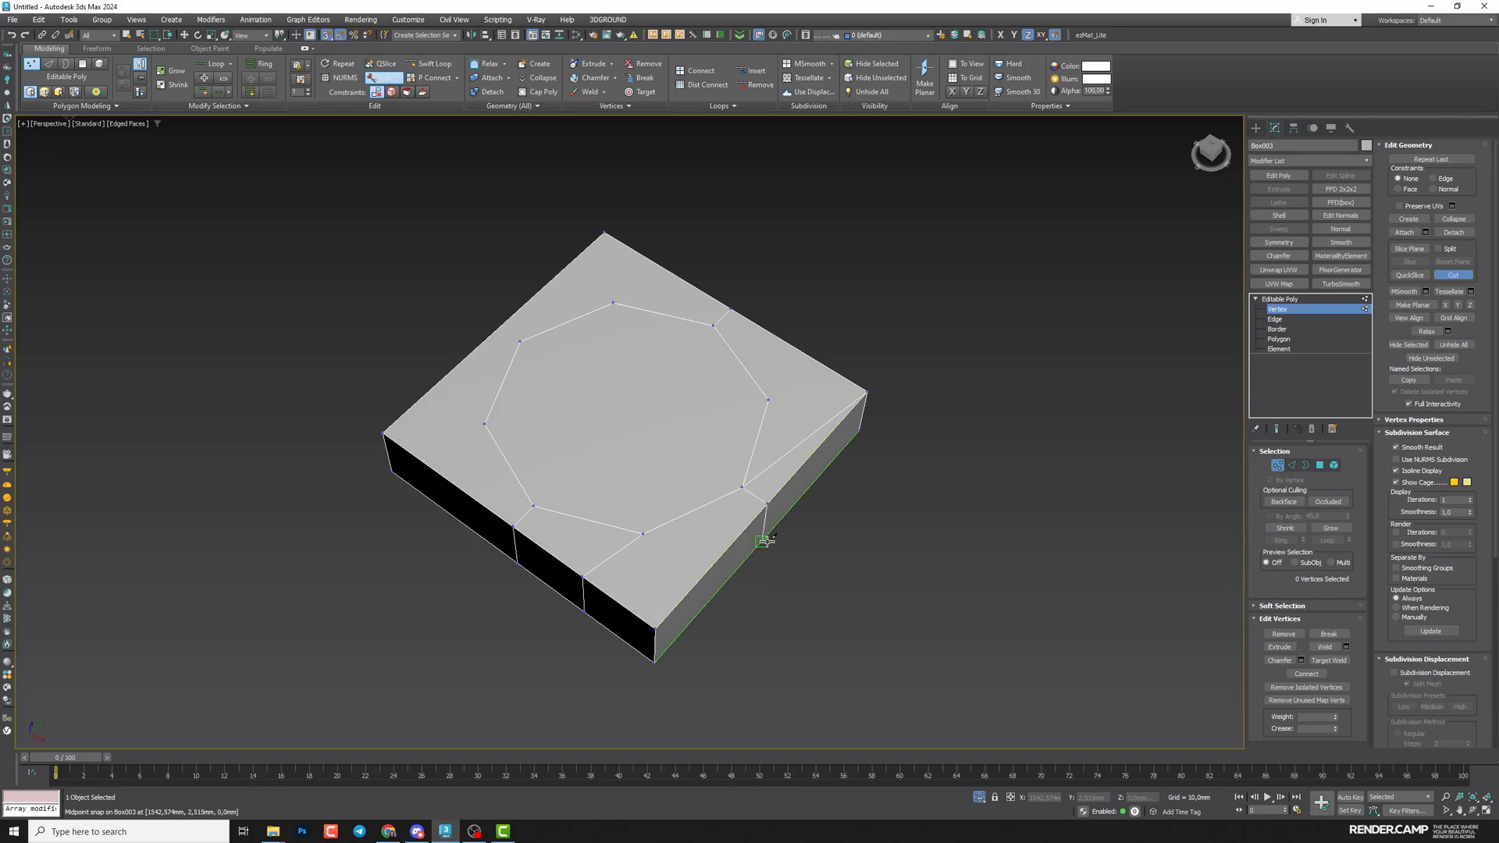
pyautogui.keyDown('alt'); pyautogui.moveTo(752, 602); pyautogui.dragTo(771, 545, button='middle'); pyautogui.keyUp('alt')
pyautogui.click(719, 516)
pyautogui.click(696, 581)
pyautogui.click(693, 611)
pyautogui.rightClick(733, 611)
# Continue around the octagon, cutting three more corner edges to the rim and straight down the sides
pyautogui.keyDown('alt'); pyautogui.moveTo(733, 612); pyautogui.dragTo(656, 605, button='middle'); pyautogui.keyUp('alt')
pyautogui.click(606, 547)
pyautogui.click(664, 597)
pyautogui.click(663, 618)
pyautogui.rightClick(765, 586)
pyautogui.keyDown('alt'); pyautogui.moveTo(780, 582); pyautogui.dragTo(683, 559, button='middle'); pyautogui.keyUp('alt')
pyautogui.click(738, 512)
pyautogui.click(722, 583)
pyautogui.click(719, 604)
pyautogui.rightClick(798, 576)
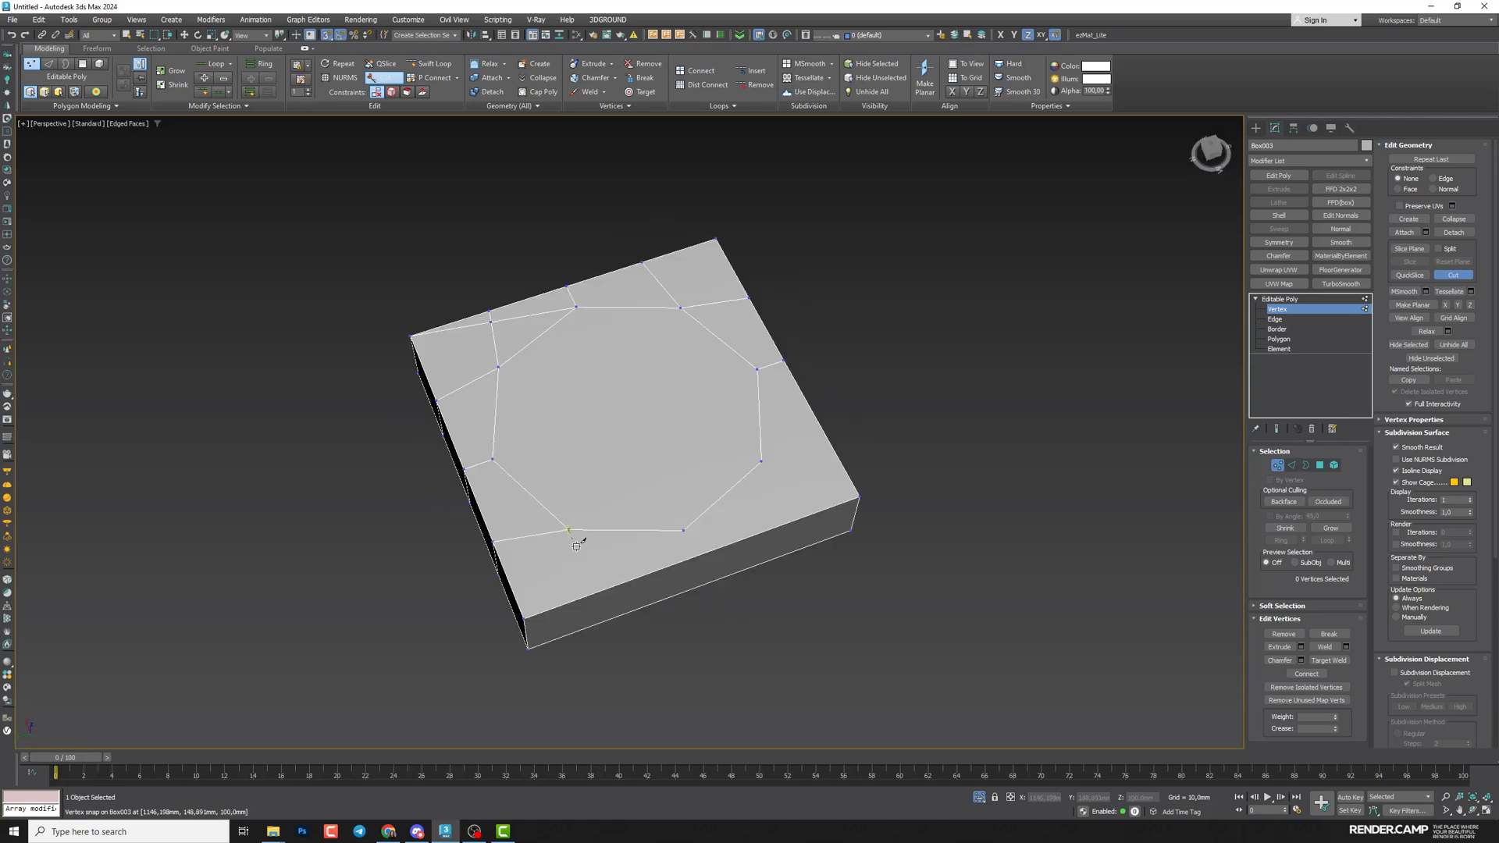
pyautogui.click(683, 531)
pyautogui.click(696, 556)
pyautogui.click(694, 589)
pyautogui.rightClick(691, 591)
# Cut the last octagon corner edges to the rim and down the sides, and leave the Cut tool
pyautogui.click(569, 530)
pyautogui.click(610, 588)
pyautogui.click(601, 619)
pyautogui.keyDown('alt'); pyautogui.moveTo(601, 619); pyautogui.dragTo(723, 529, button='middle'); pyautogui.keyUp('alt')
pyautogui.keyDown('alt'); pyautogui.moveTo(683, 609); pyautogui.dragTo(600, 568, button='middle'); pyautogui.keyUp('alt')
pyautogui.click(539, 510)
pyautogui.click(564, 572)
pyautogui.click(568, 608)
pyautogui.rightClick(582, 612)
pyautogui.keyDown('alt'); pyautogui.moveTo(797, 441); pyautogui.dragTo(715, 453, button='middle'); pyautogui.keyUp('alt')
pyautogui.click(698, 478)
pyautogui.click(1452, 276)
pyautogui.keyDown('alt'); pyautogui.moveTo(906, 438); pyautogui.dragTo(977, 472, button='middle'); pyautogui.keyUp('alt')
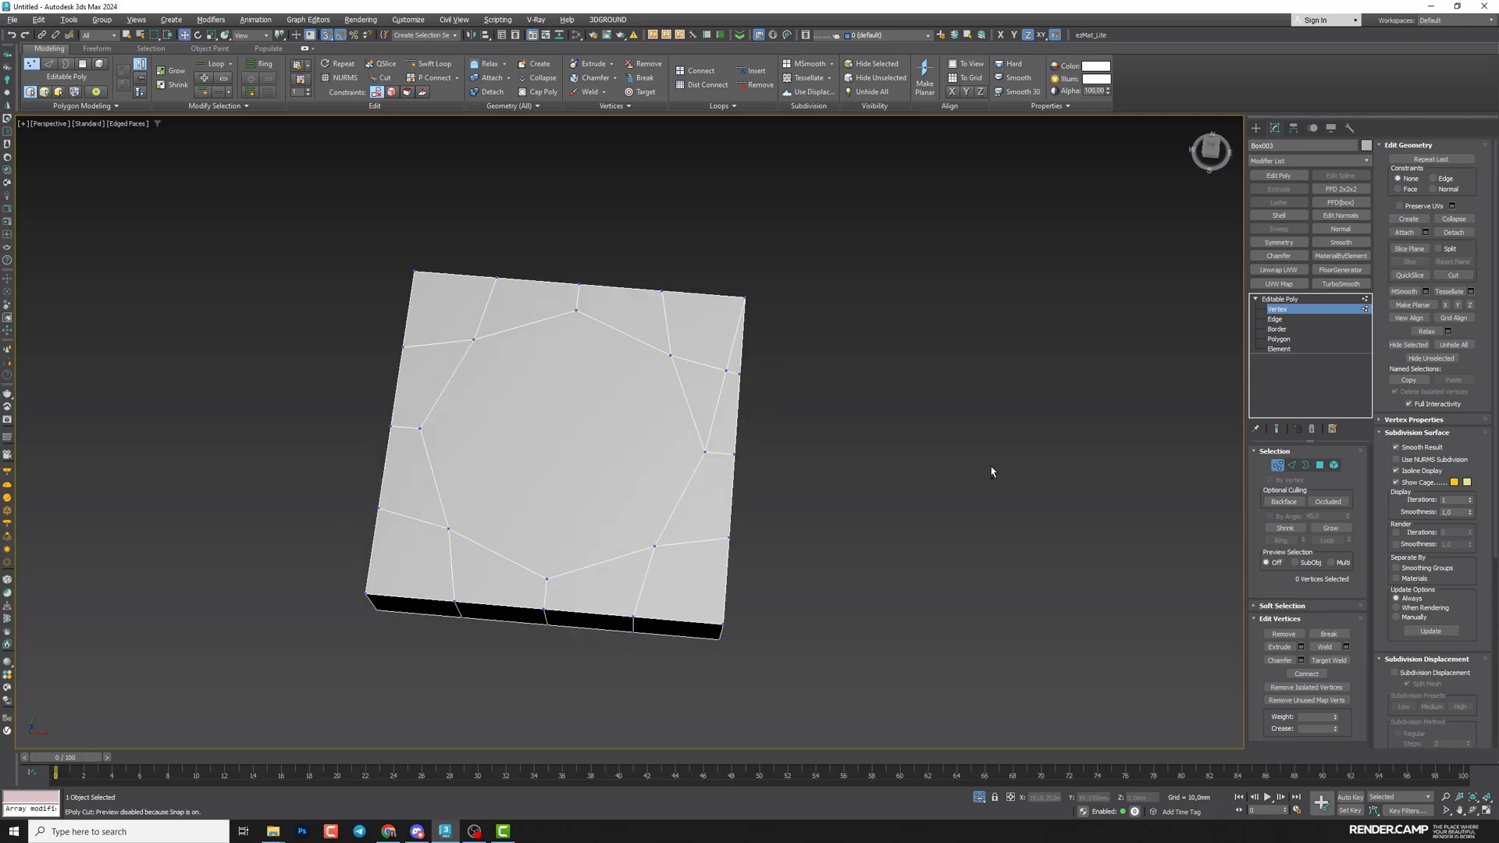
# Remove the leftover diagonal edge between the octagon and the slab's corner, and return to vertex level
pyautogui.press('2')
pyautogui.click(721, 396)
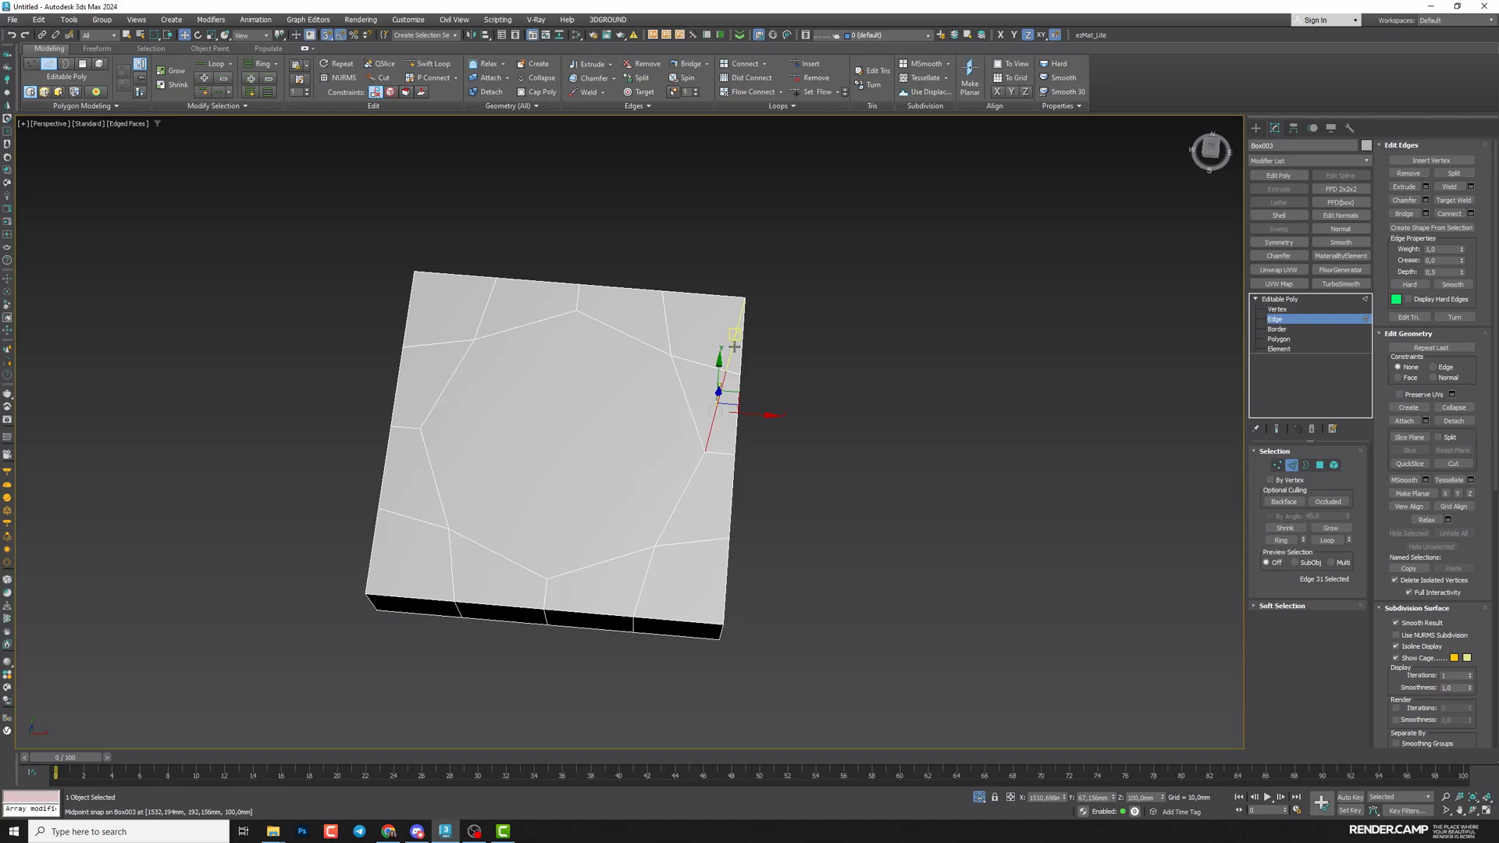
pyautogui.click(876, 361)
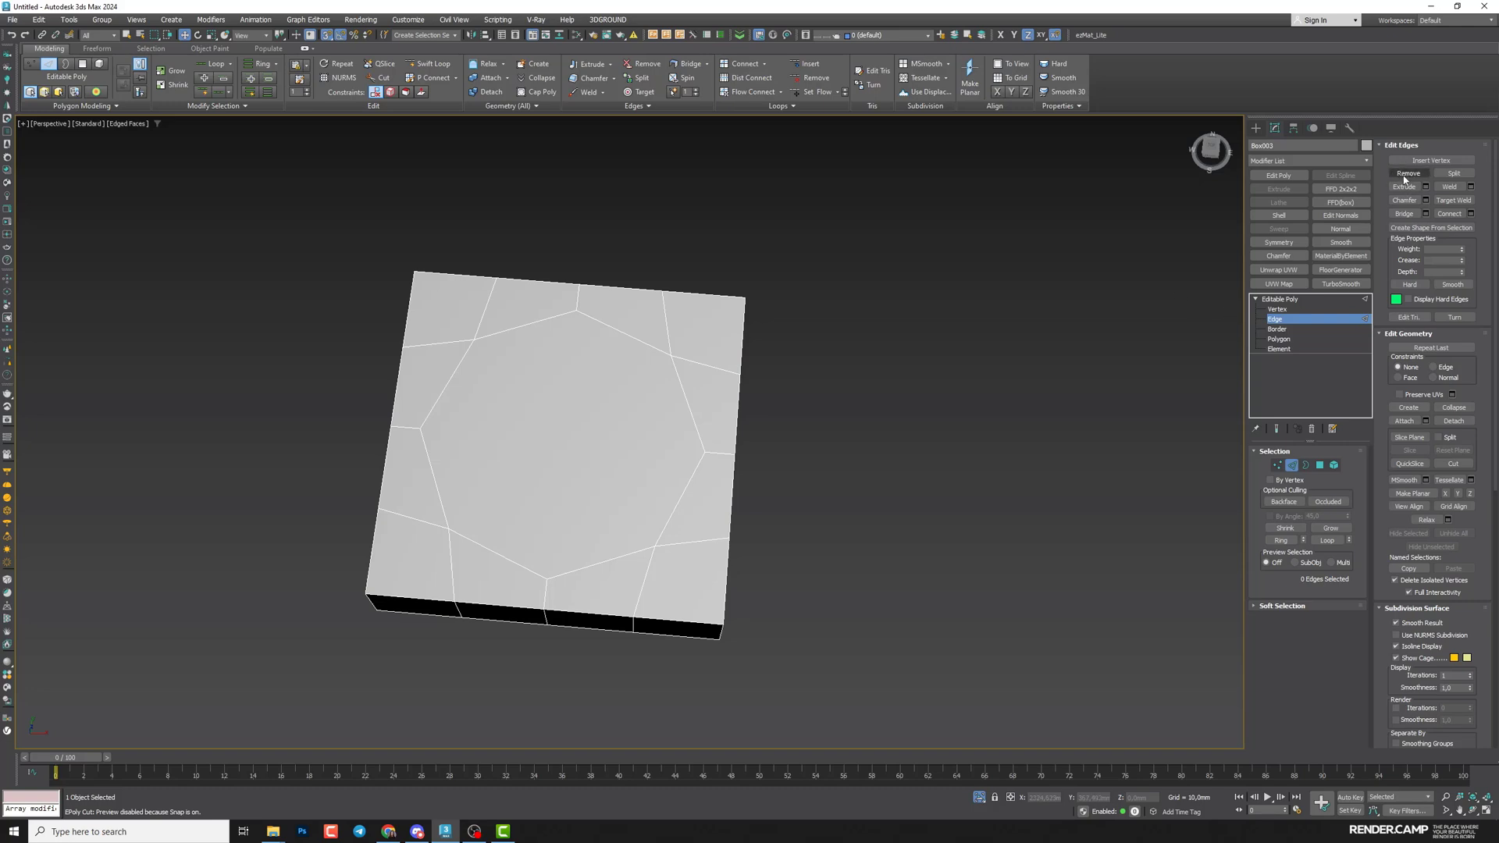
pyautogui.click(1281, 309)
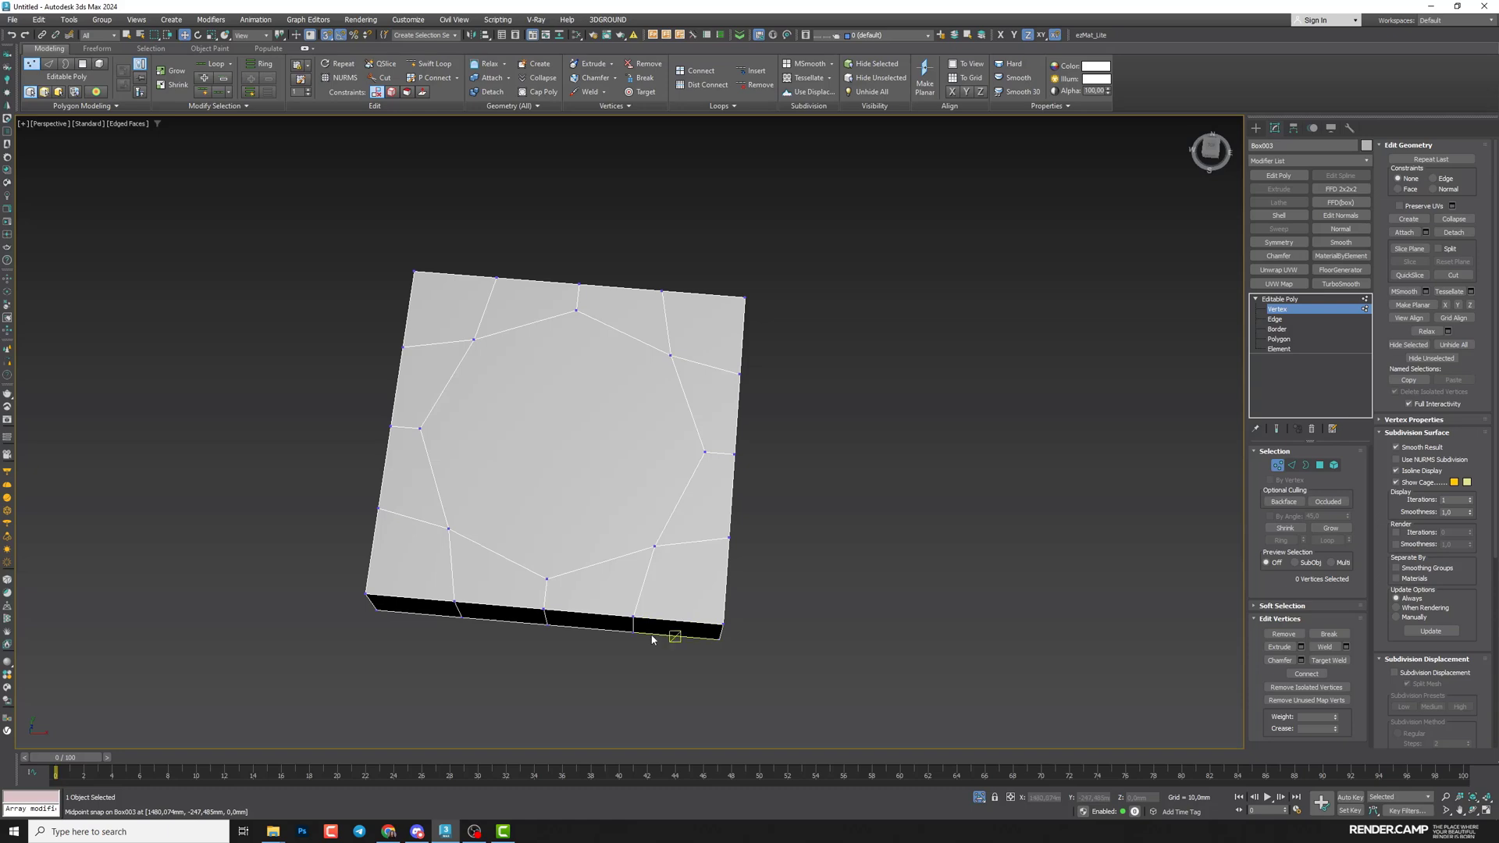
# Leave vertex level and centre the slab's pivot on the object using Affect Pivot Only
pyautogui.keyDown('alt'); pyautogui.moveTo(743, 609); pyautogui.dragTo(511, 625, button='middle'); pyautogui.keyUp('alt')
pyautogui.keyDown('alt'); pyautogui.moveTo(518, 474); pyautogui.dragTo(676, 437, button='middle'); pyautogui.keyUp('alt')
pyautogui.press('1')
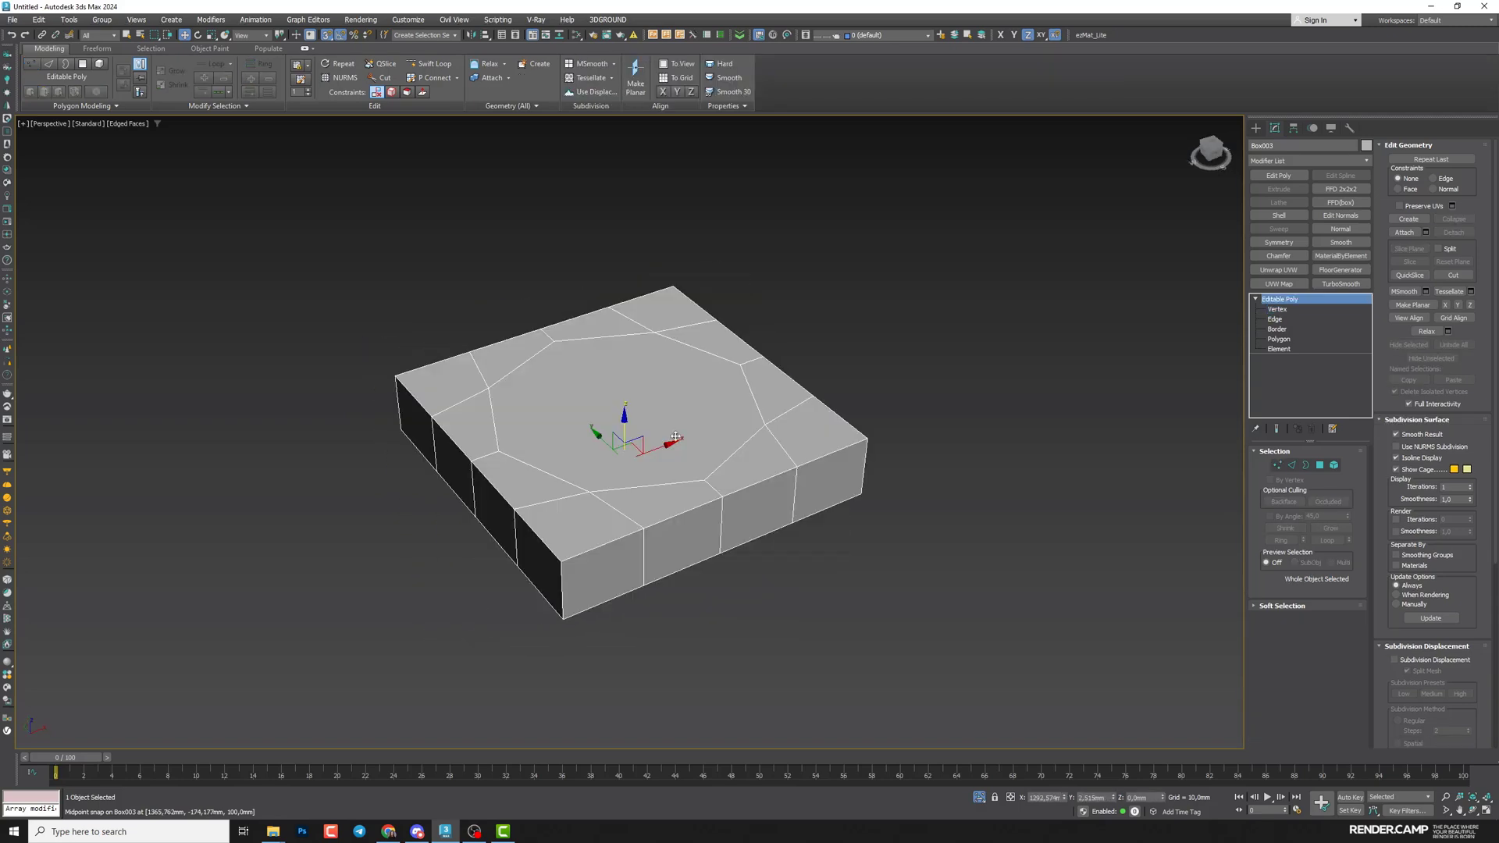
pyautogui.click(1294, 129)
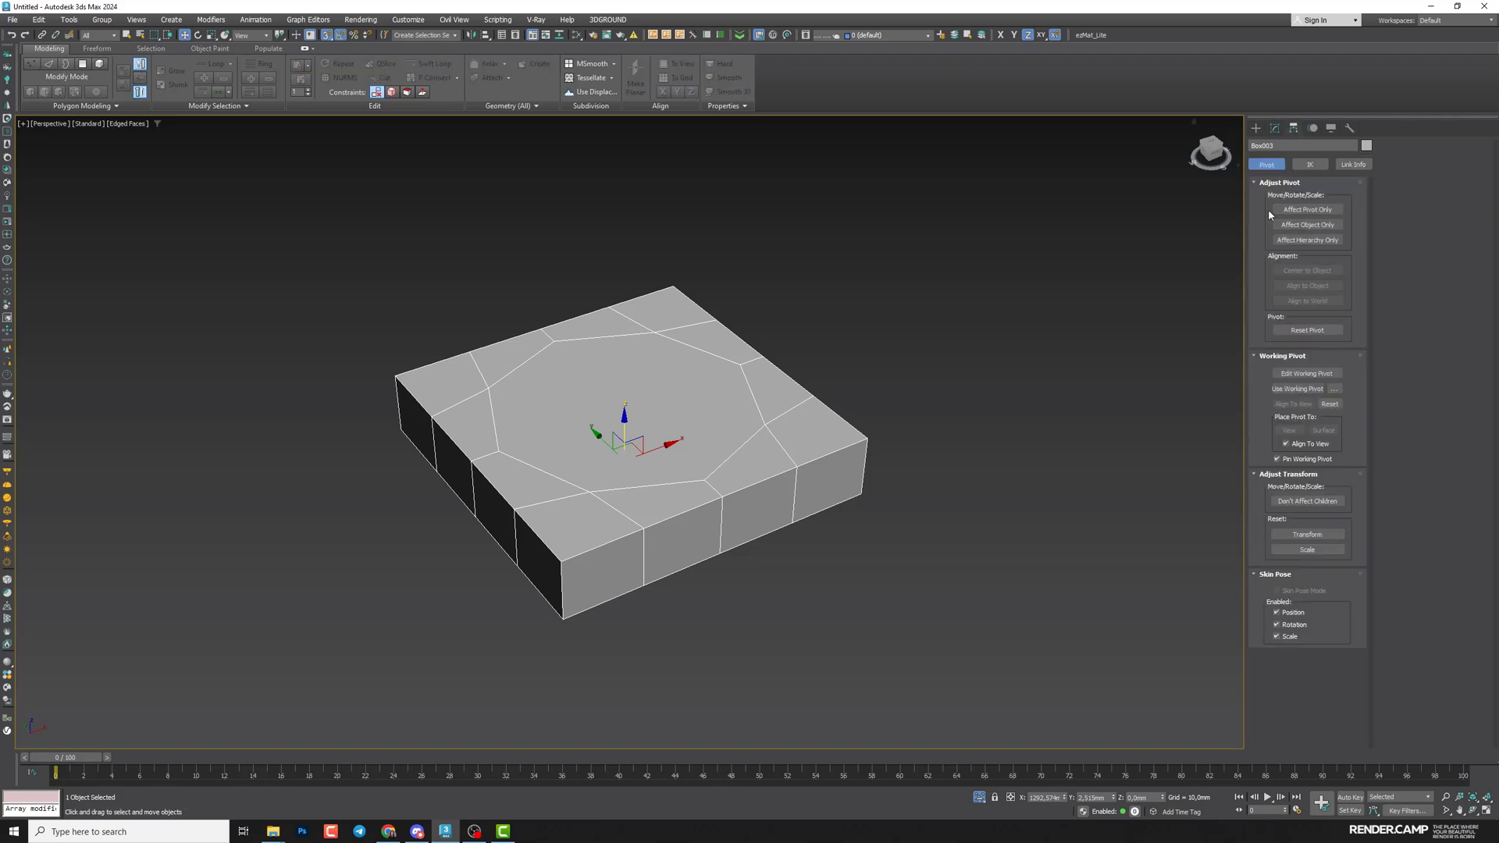
pyautogui.click(1297, 209)
pyautogui.click(1300, 271)
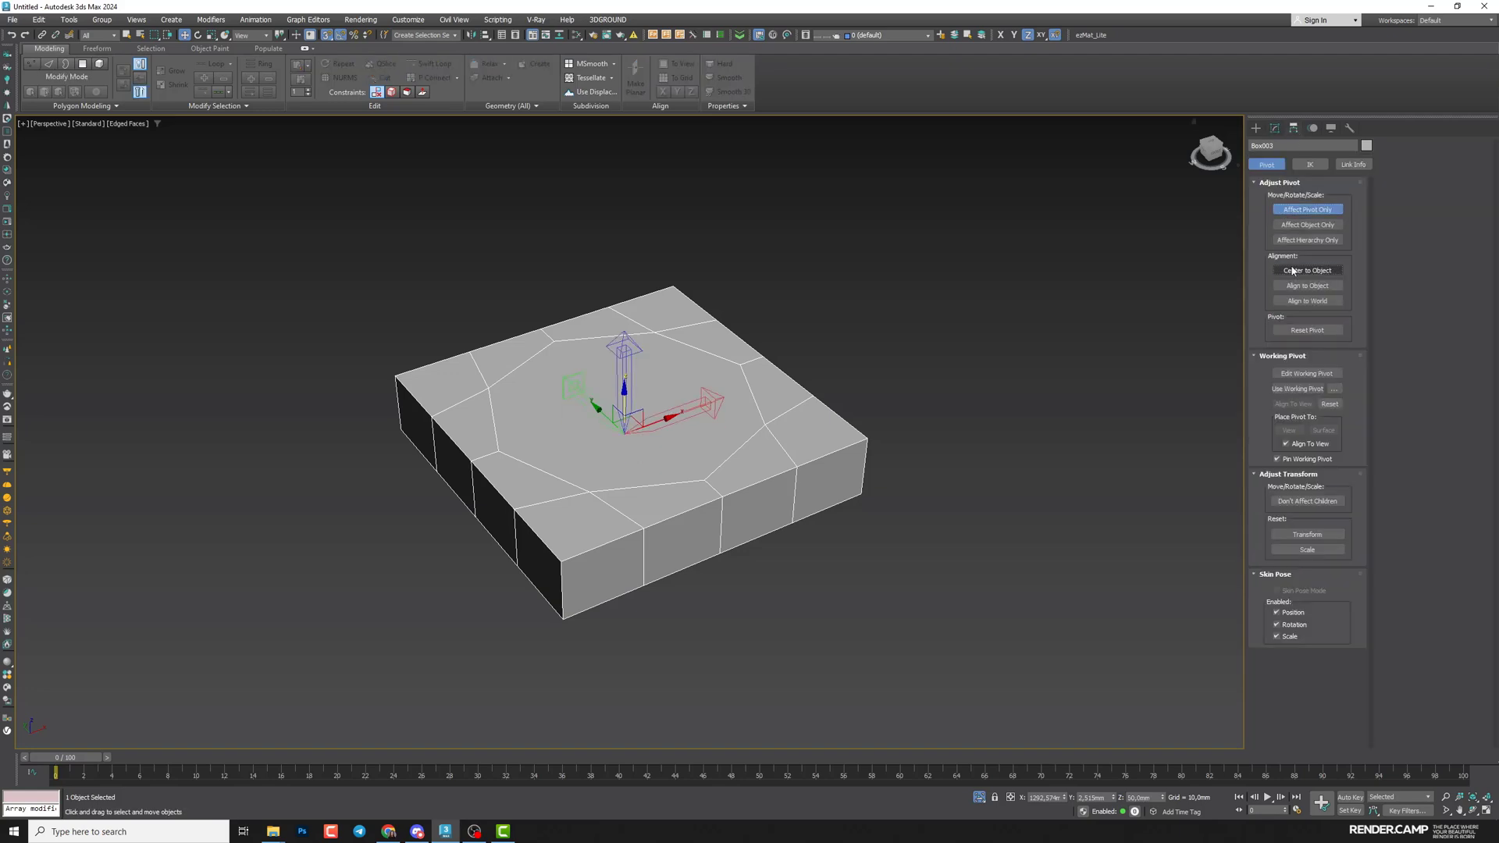
pyautogui.click(1298, 209)
pyautogui.click(1275, 127)
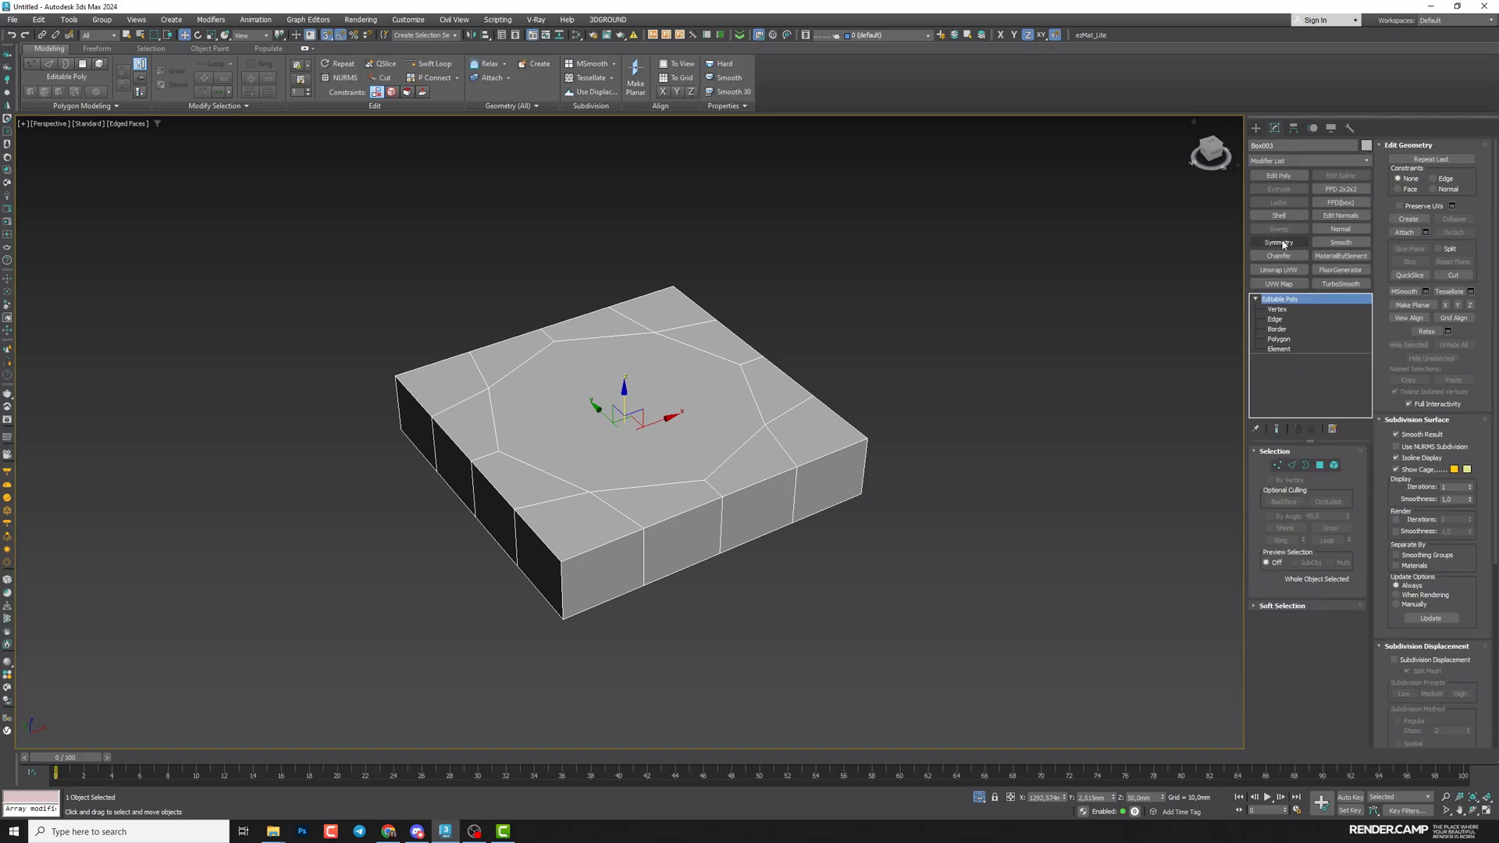
# Mirror the slab's cut edges to its underside with a Symmetry modifier on the Z axis only, and collapse it to Editable Poly
pyautogui.click(1279, 242)
pyautogui.click(1281, 517)
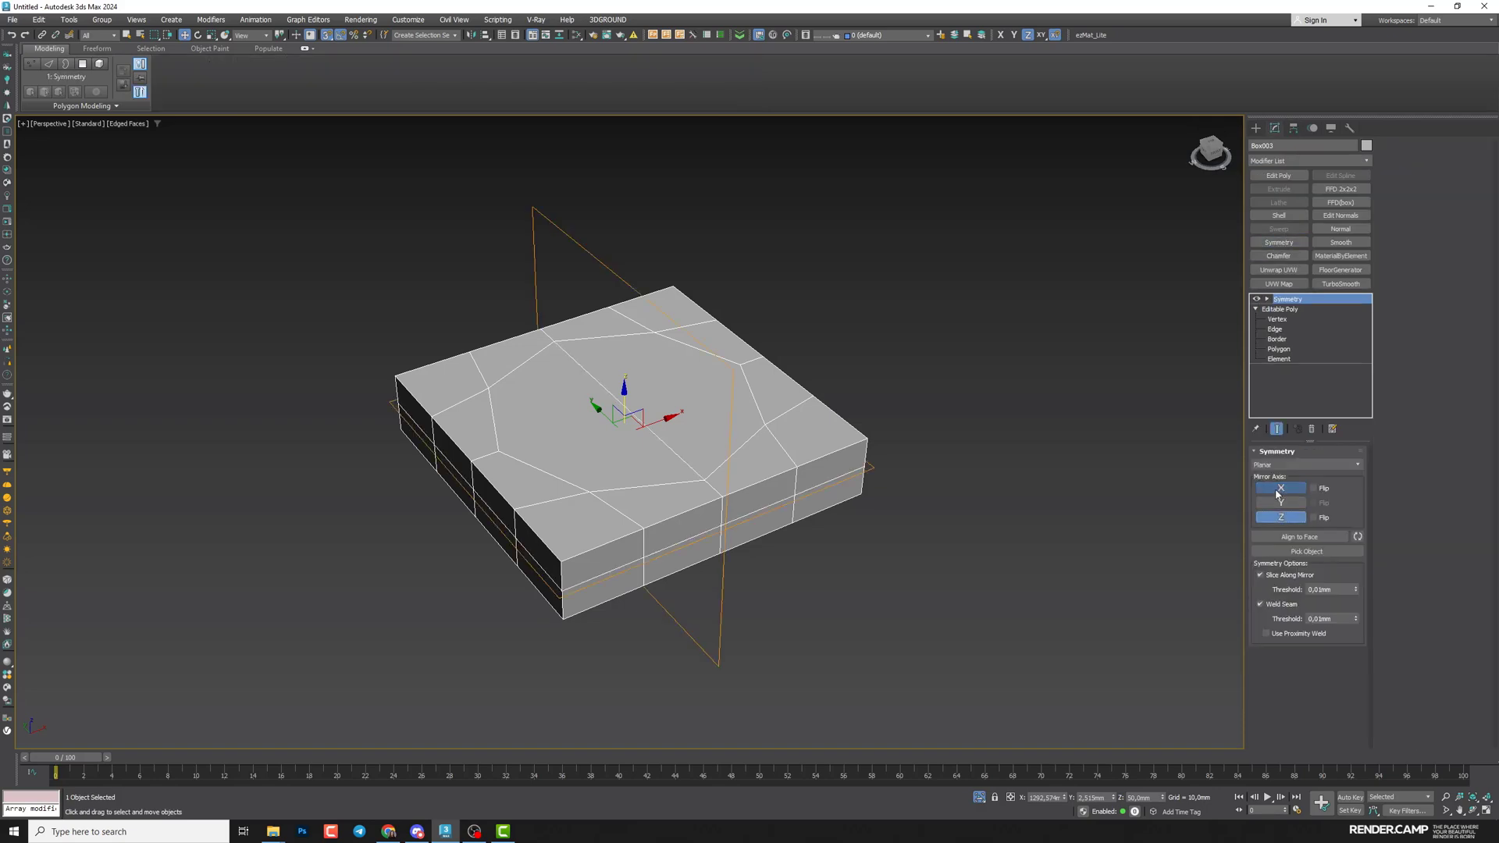
pyautogui.click(1278, 489)
pyautogui.keyDown('alt'); pyautogui.moveTo(1074, 485); pyautogui.dragTo(813, 367, button='middle'); pyautogui.keyUp('alt')
pyautogui.keyDown('alt'); pyautogui.moveTo(525, 399); pyautogui.dragTo(642, 402, button='middle'); pyautogui.keyUp('alt')
pyautogui.keyDown('alt'); pyautogui.moveTo(577, 366); pyautogui.dragTo(750, 500, button='middle'); pyautogui.keyUp('alt')
pyautogui.hotkey('alt', 'c')
# Extrude the octagon polygons on both the top and underside of the slab outward by about 197 mm
pyautogui.keyDown('alt'); pyautogui.moveTo(663, 445); pyautogui.dragTo(681, 399, button='middle'); pyautogui.keyUp('alt')
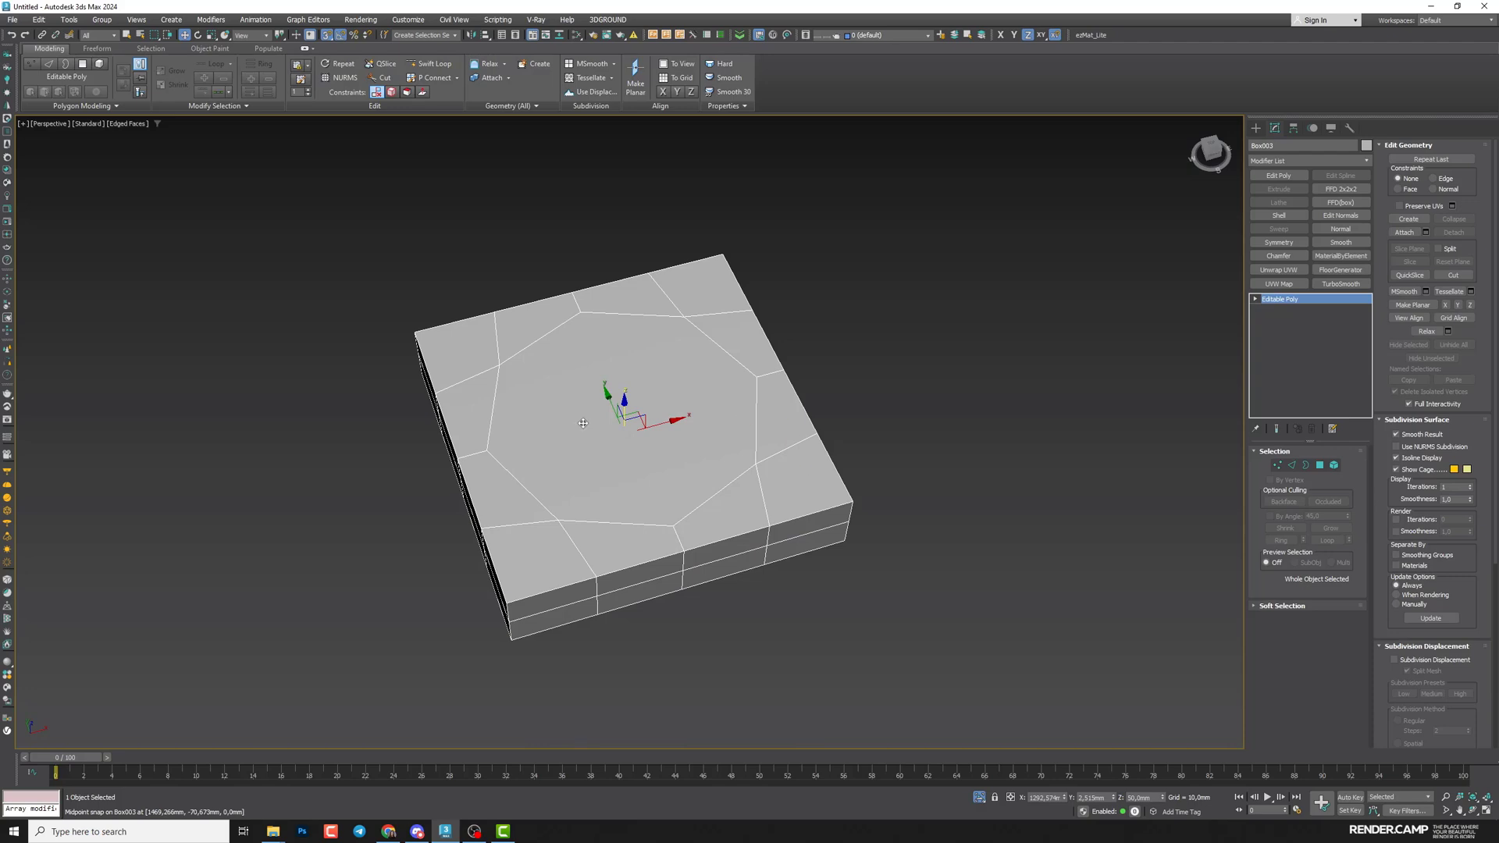
pyautogui.click(1256, 299)
pyautogui.click(1279, 339)
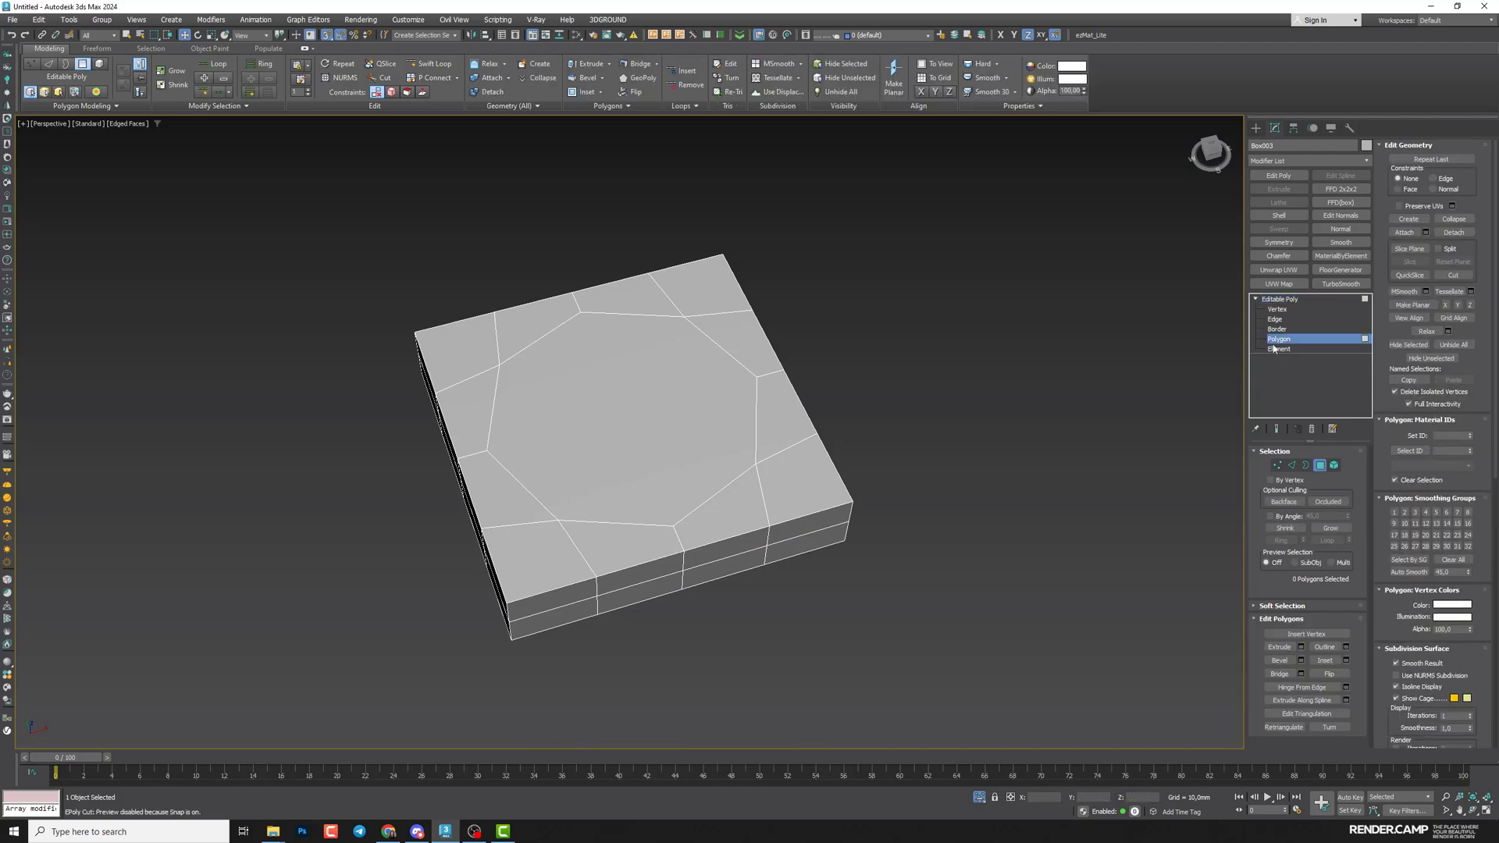
pyautogui.click(635, 430)
pyautogui.keyDown('alt'); pyautogui.moveTo(634, 429); pyautogui.dragTo(723, 367, button='middle'); pyautogui.keyUp('alt')
pyautogui.keyDown('ctrl'); pyautogui.click(678, 440); pyautogui.keyUp('ctrl')
pyautogui.keyDown('alt'); pyautogui.moveTo(829, 375); pyautogui.dragTo(855, 411, button='middle'); pyautogui.keyUp('alt')
pyautogui.click(1301, 648)
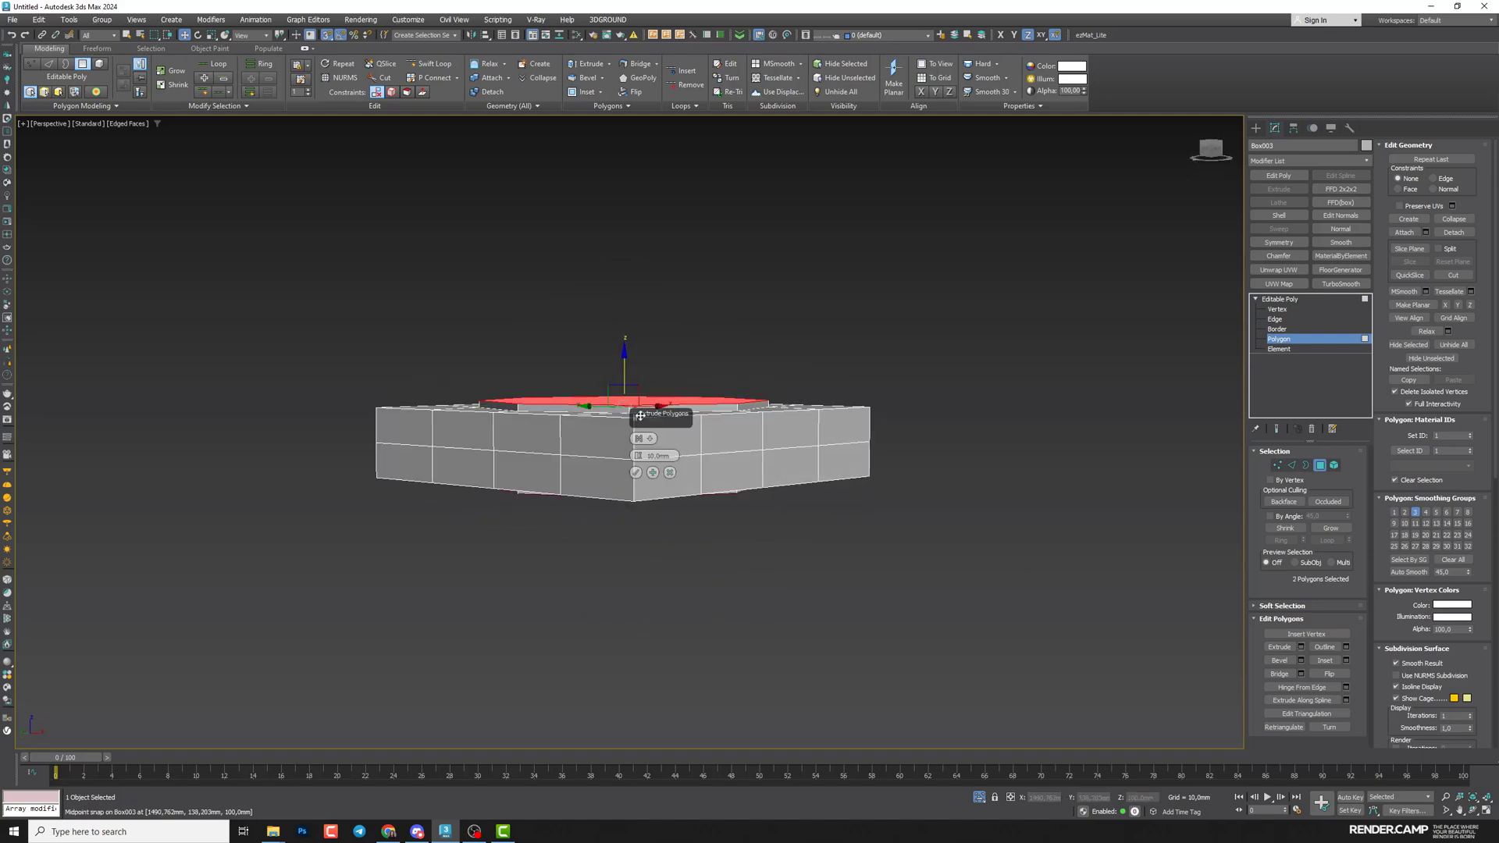
pyautogui.moveTo(638, 455); pyautogui.dragTo(549, 717)
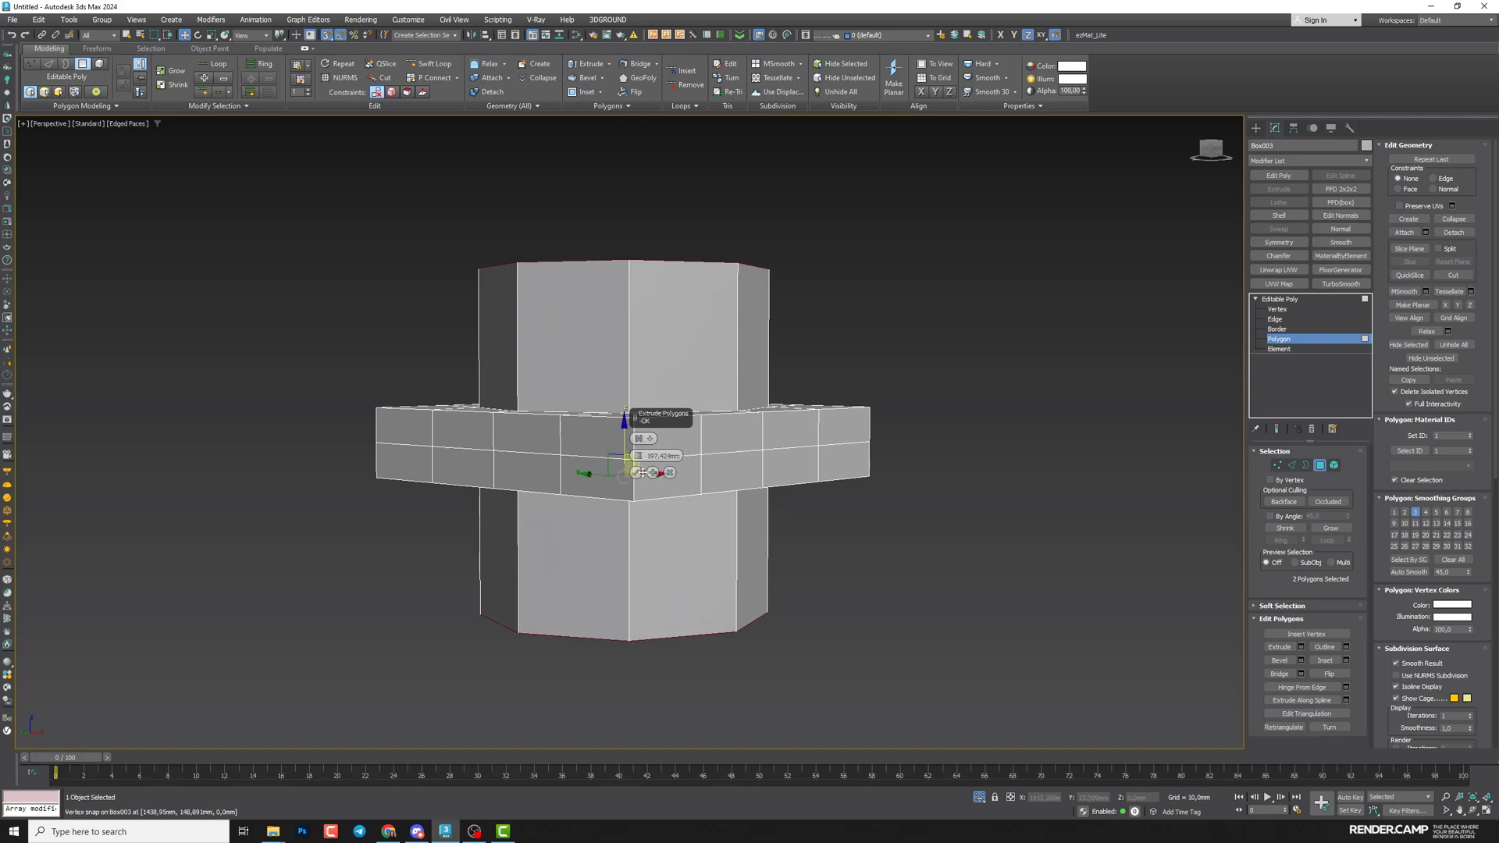
pyautogui.click(636, 472)
# Bevel both octagonal end caps outward with a slight inward taper
pyautogui.click(1301, 661)
pyautogui.keyDown('alt'); pyautogui.moveTo(648, 390); pyautogui.dragTo(641, 457, button='middle'); pyautogui.keyUp('alt')
pyautogui.moveTo(638, 457); pyautogui.dragTo(638, 491)
pyautogui.click(636, 490)
pyautogui.keyDown('alt'); pyautogui.moveTo(616, 510); pyautogui.dragTo(541, 492, button='middle'); pyautogui.keyUp('alt')
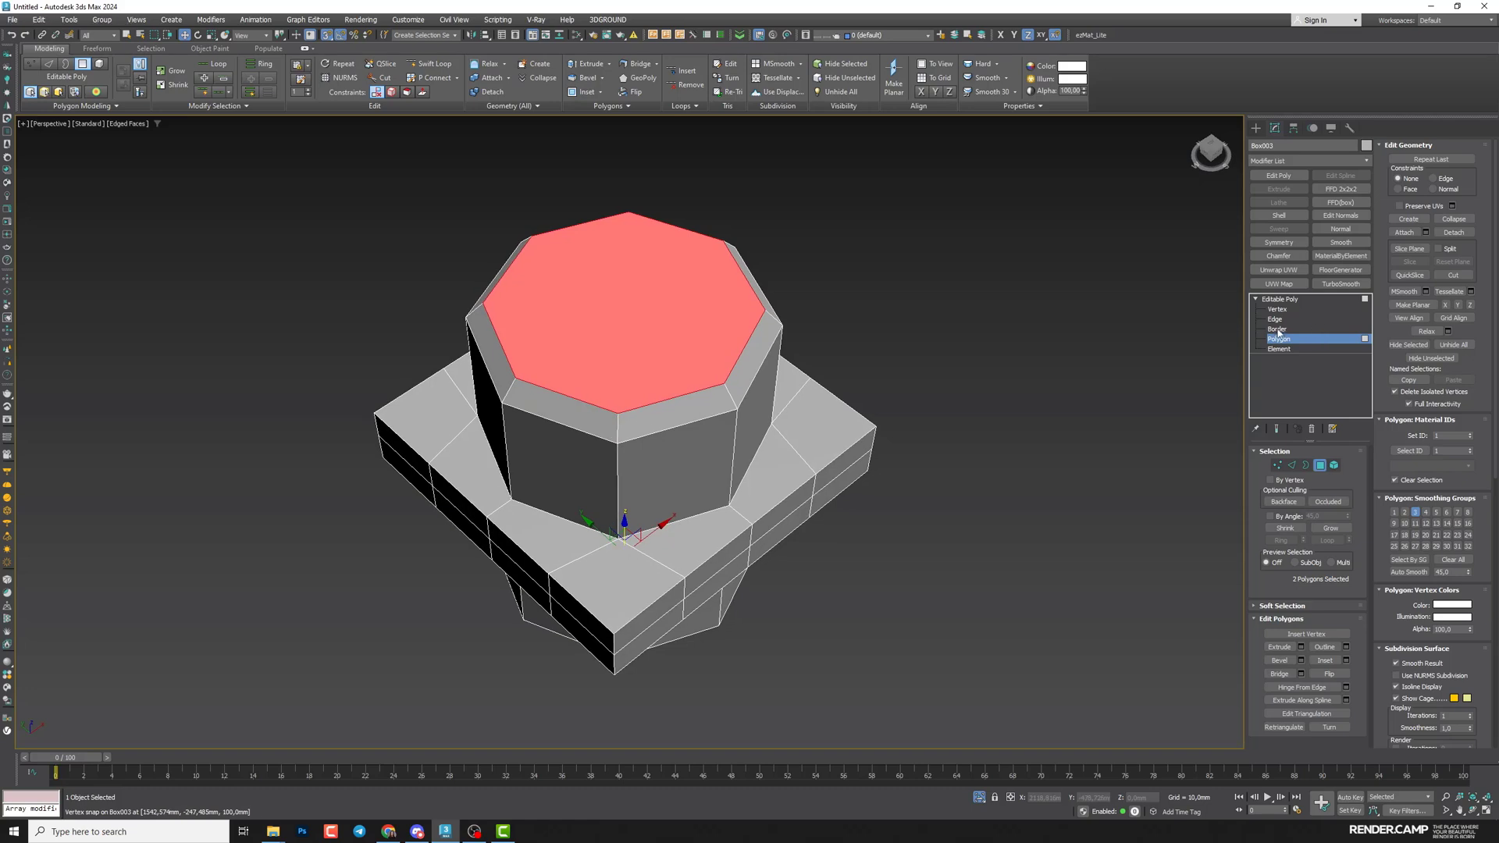
# Inset the end-cap polygons to form a smaller octagon inside each bevelled cap
pyautogui.click(1347, 660)
pyautogui.moveTo(641, 459); pyautogui.dragTo(649, 193)
pyautogui.click(637, 472)
pyautogui.keyDown('alt'); pyautogui.moveTo(678, 438); pyautogui.dragTo(648, 480, button='middle'); pyautogui.keyUp('alt')
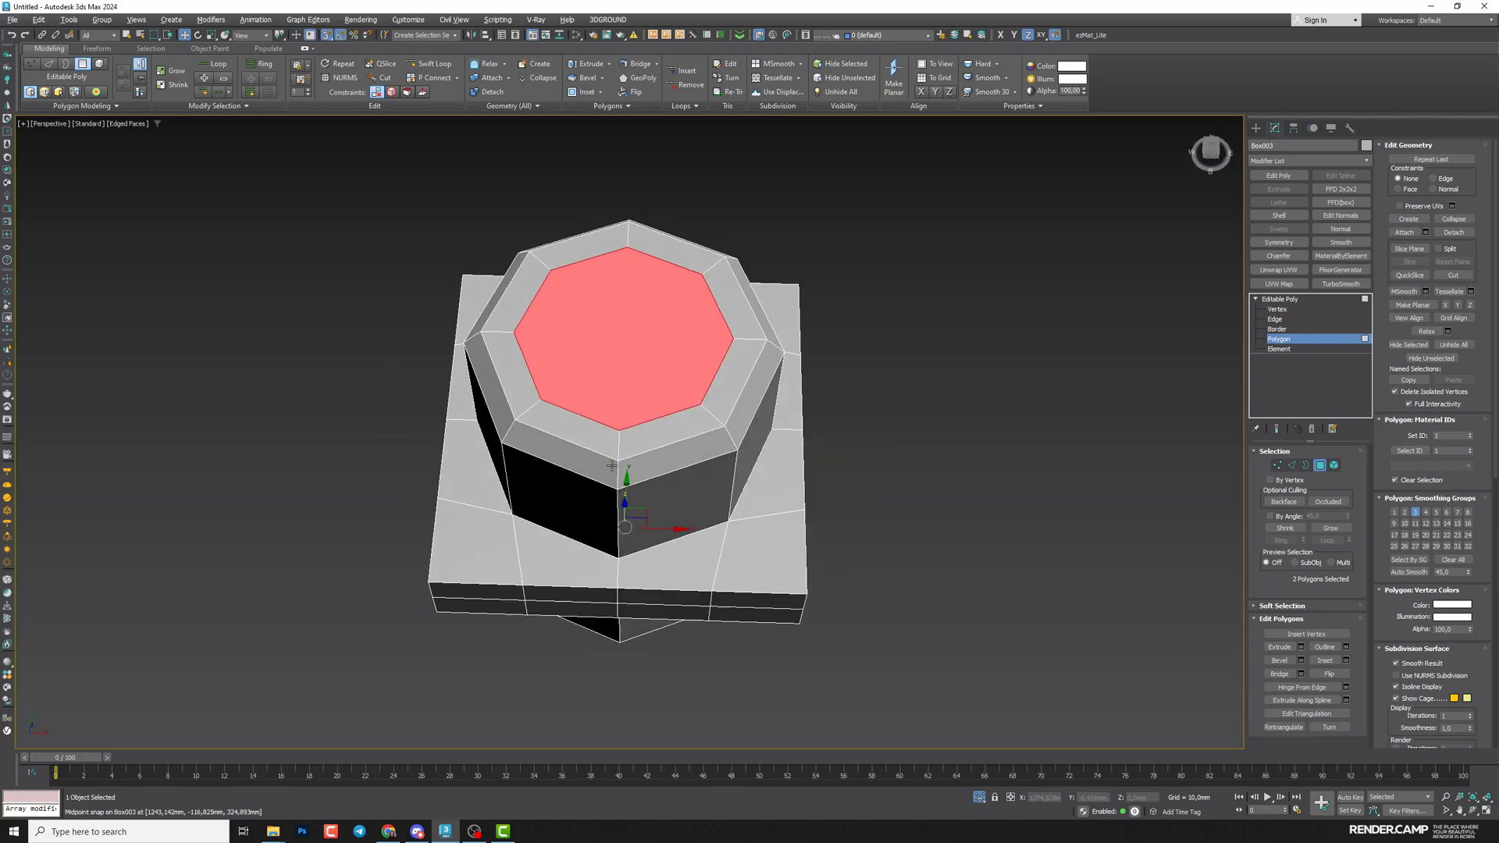
# Select every other radial edge around the inset on both end caps and remove these edges together with their vertices
pyautogui.click(1275, 319)
pyautogui.click(534, 409)
pyautogui.keyDown('alt'); pyautogui.moveTo(589, 660); pyautogui.dragTo(625, 469, button='middle'); pyautogui.keyUp('alt')
pyautogui.keyDown('ctrl'); pyautogui.click(624, 510); pyautogui.keyUp('ctrl')
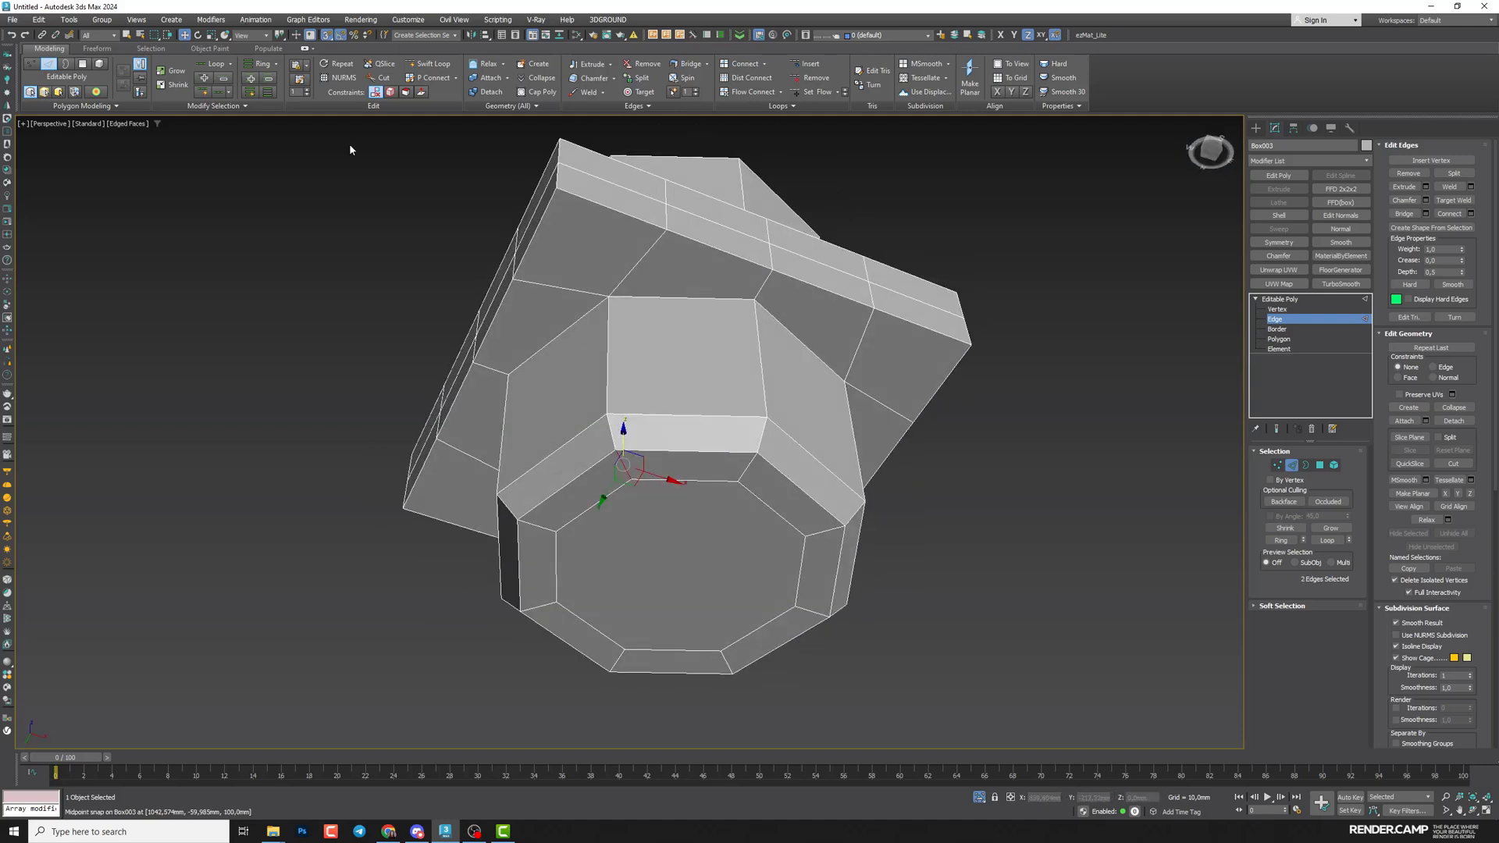
pyautogui.click(268, 92)
pyautogui.keyDown('alt'); pyautogui.moveTo(756, 562); pyautogui.dragTo(715, 466, button='middle'); pyautogui.keyUp('alt')
pyautogui.press('BackSpace')
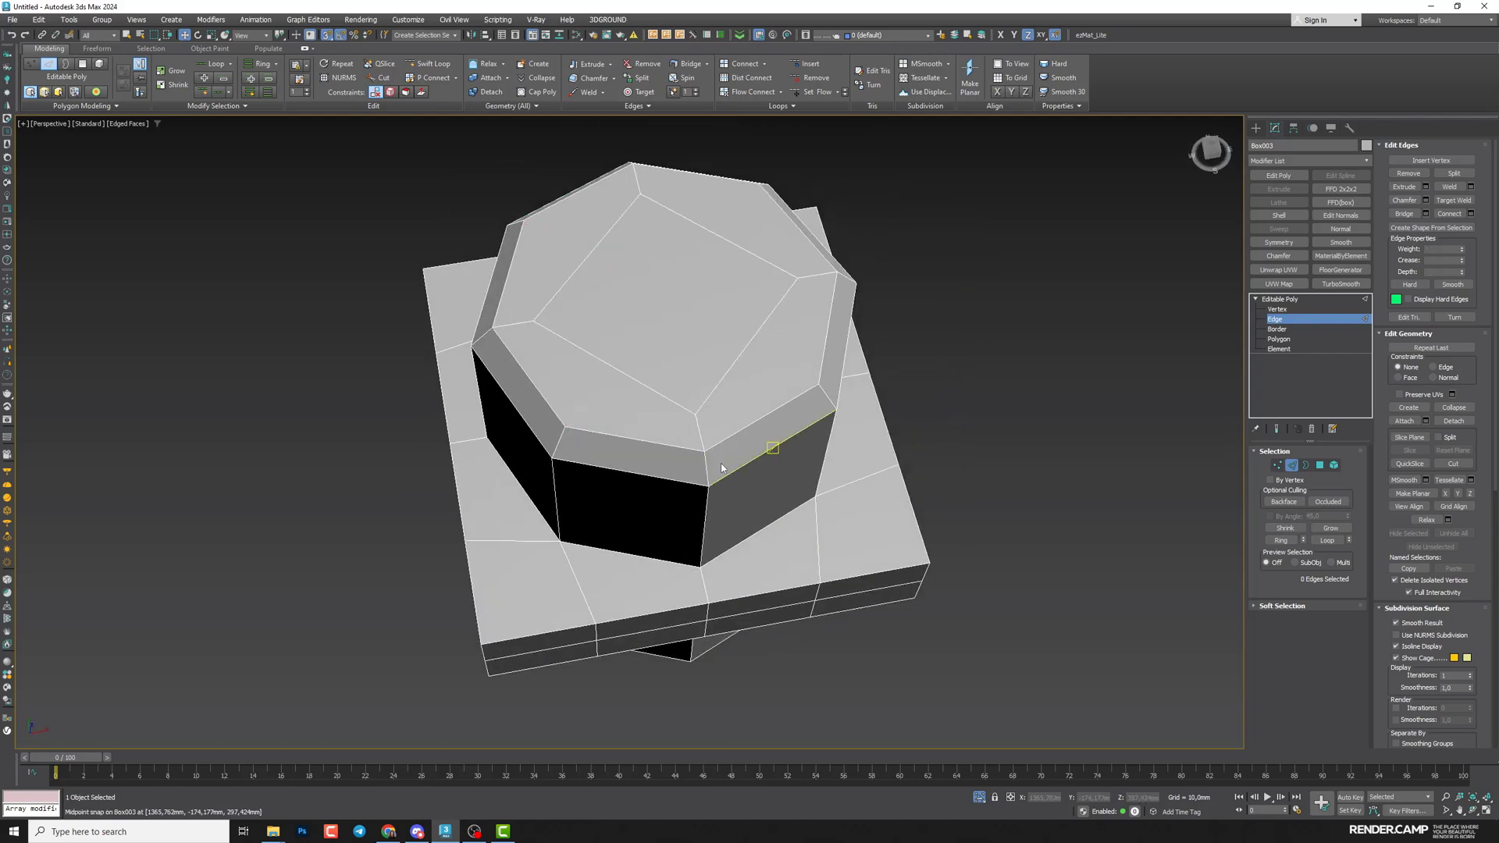
# Add a Chamfer modifier to the whole object with a minimum angle of about 46 degrees and an amount of 2.77 mm
pyautogui.click(1280, 299)
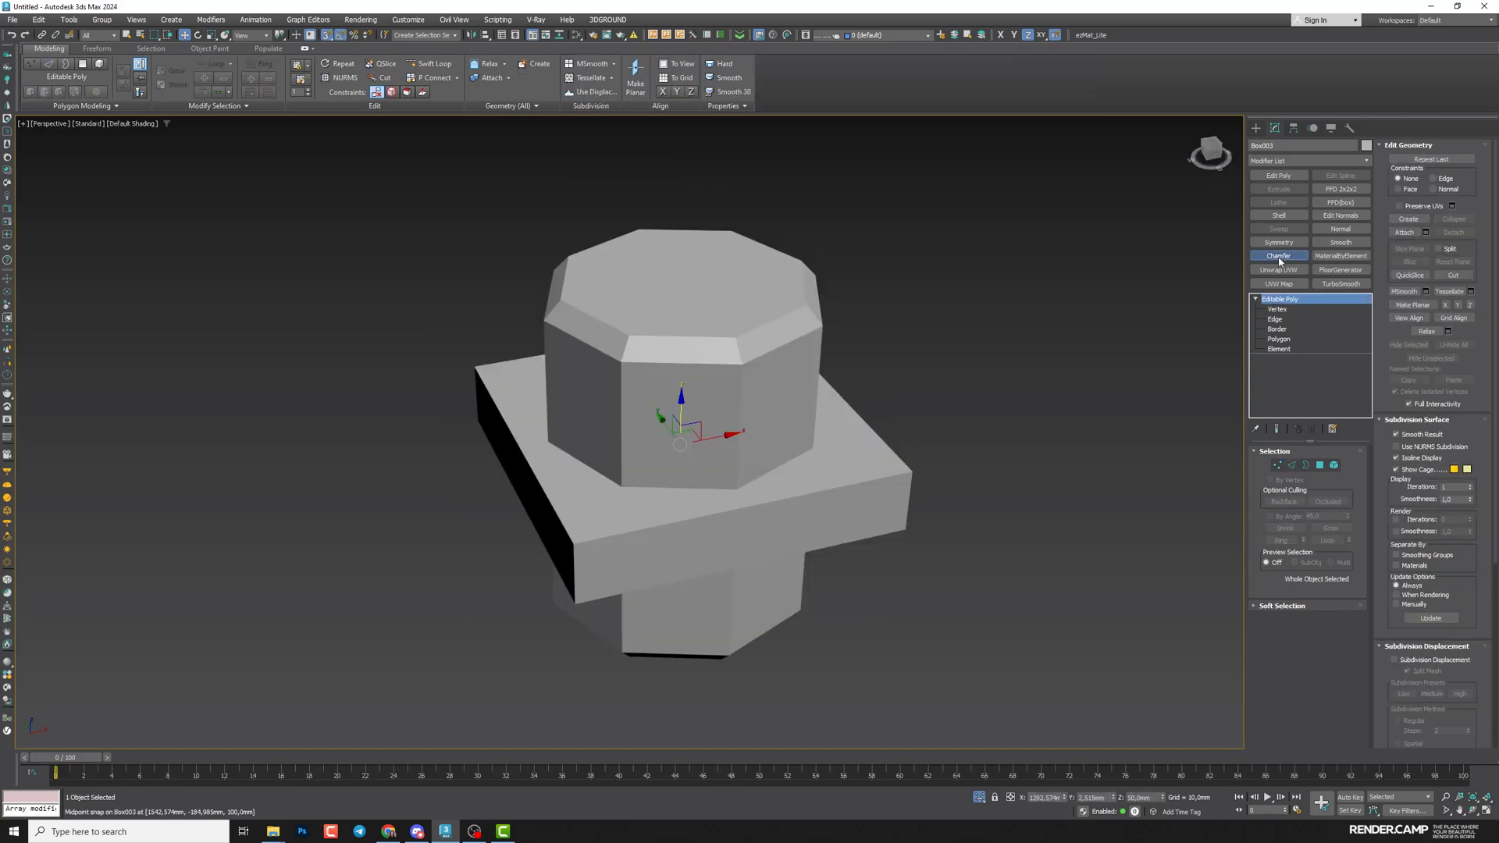
pyautogui.click(1279, 256)
pyautogui.scroll(3, 768, 474)
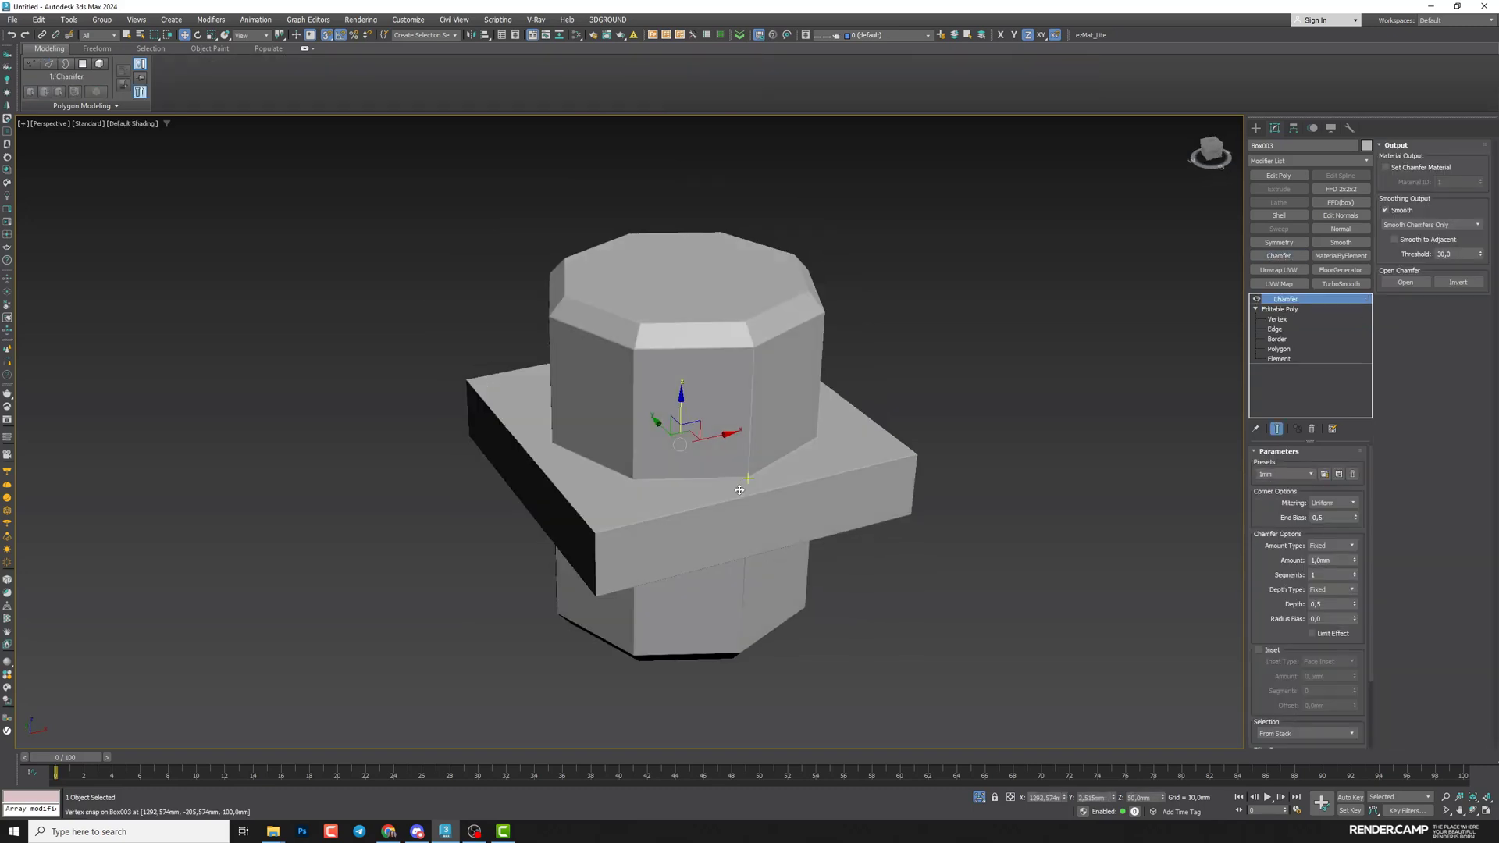
pyautogui.press('F4')
pyautogui.scroll(-3, 1354, 744)
pyautogui.moveTo(1357, 723); pyautogui.dragTo(1353, 563)
pyautogui.moveTo(1357, 721)
pyautogui.mouseDown()
pyautogui.moveTo(1358, 748)
pyautogui.moveTo(1357, 712)
pyautogui.mouseUp()
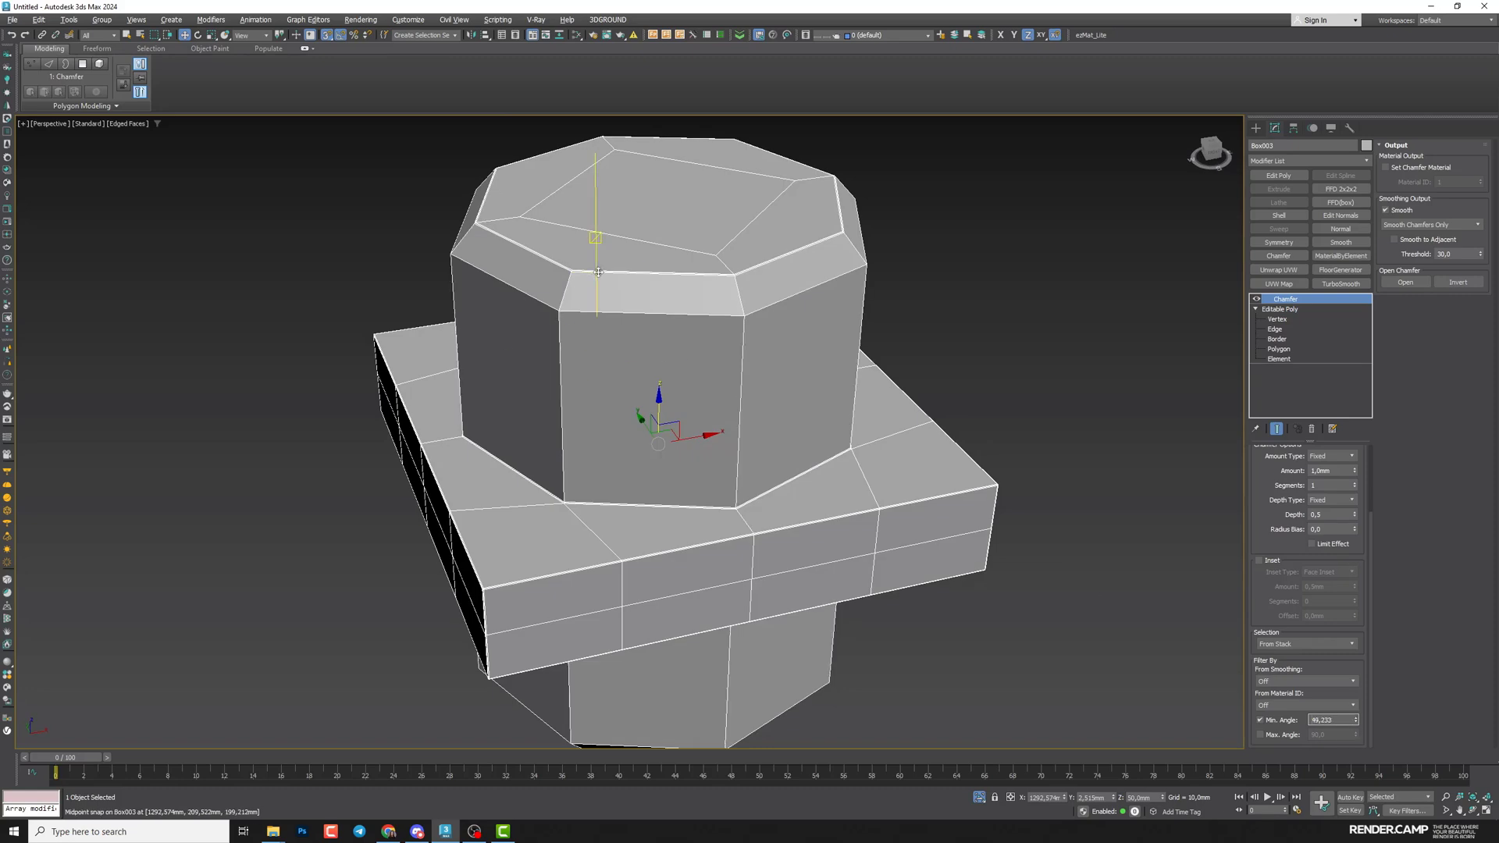
pyautogui.moveTo(648, 506); pyautogui.dragTo(648, 409, button='middle')
pyautogui.scroll(3, 1336, 553)
pyautogui.moveTo(1356, 553); pyautogui.dragTo(1318, 391)
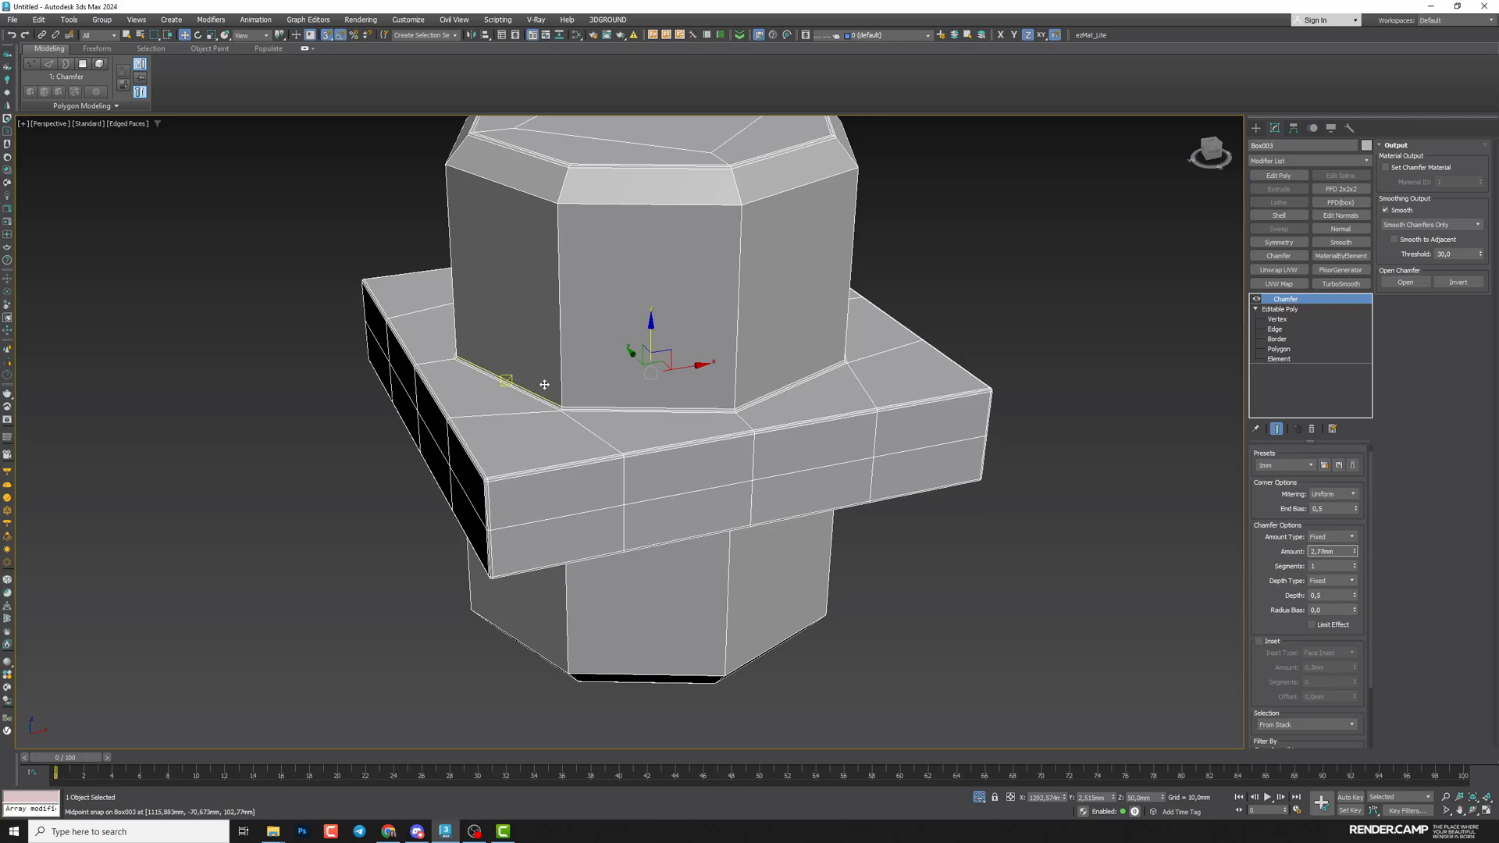
# Smooth the chamfered model with a TurboSmooth modifier, raise its iterations and inspect it without edged faces
pyautogui.click(1341, 284)
pyautogui.press('F4')
pyautogui.click(1346, 470)
pyautogui.keyDown('alt'); pyautogui.moveTo(1211, 475); pyautogui.dragTo(766, 461, button='middle'); pyautogui.keyUp('alt')
pyautogui.scroll(-4, 781, 486)
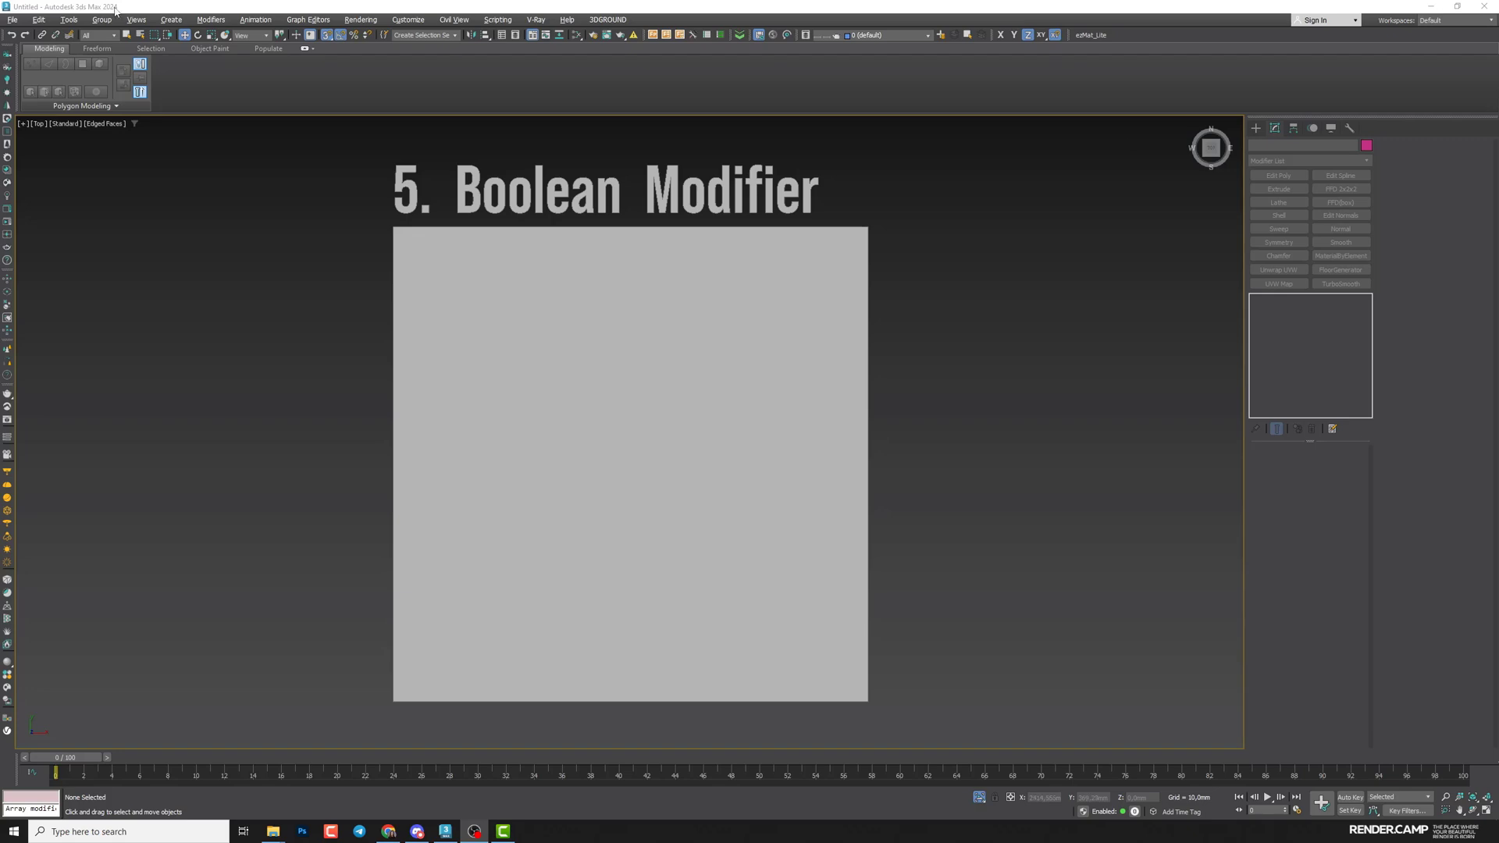
# Create an 8-sided cylinder about 159 mm in radius and 235 mm high in the middle of the Boolean example slab
pyautogui.click(567, 382)
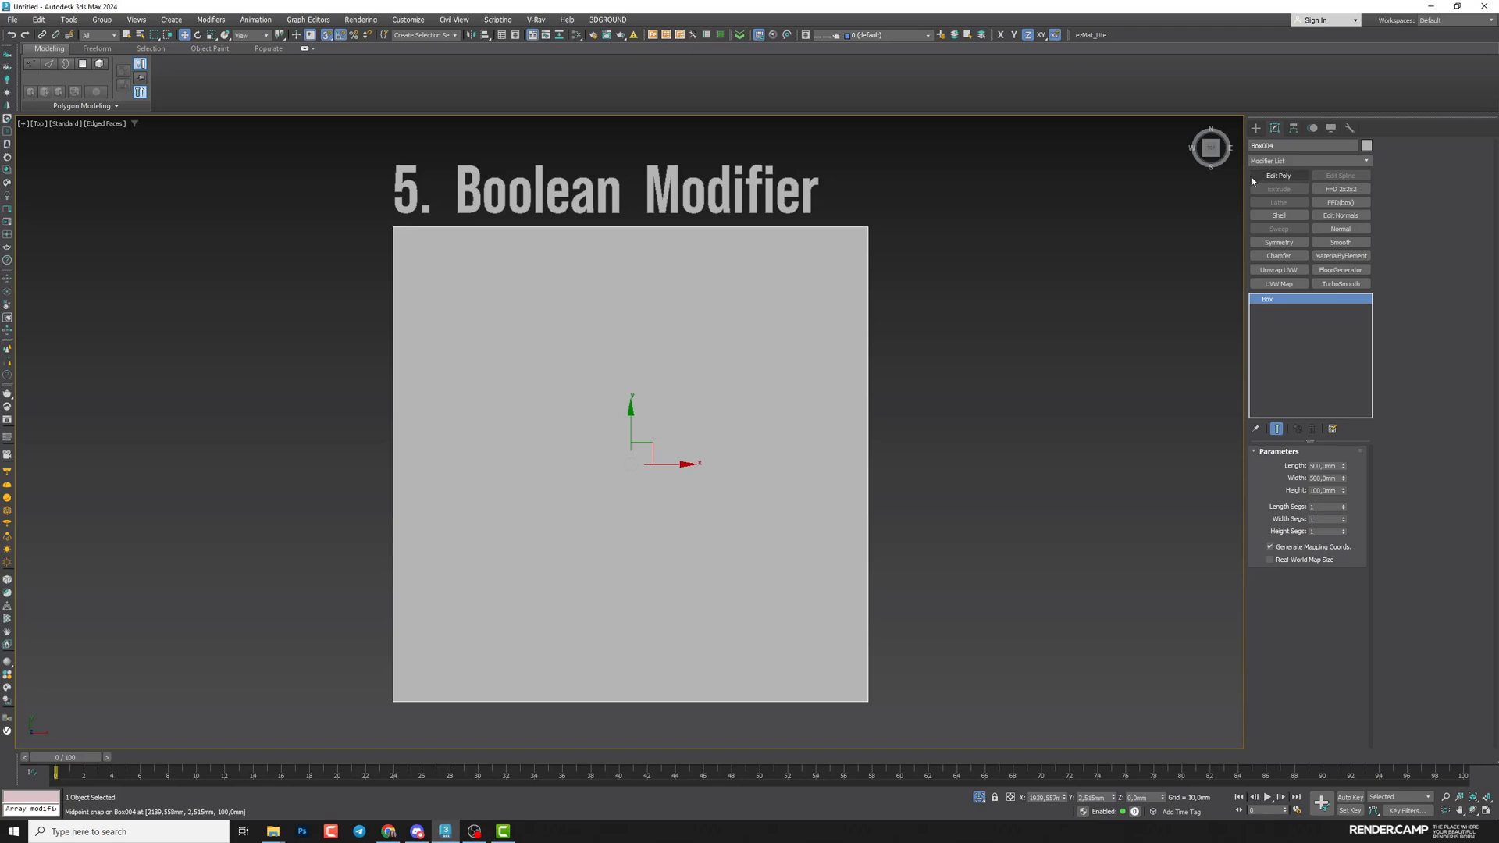
pyautogui.click(1027, 461)
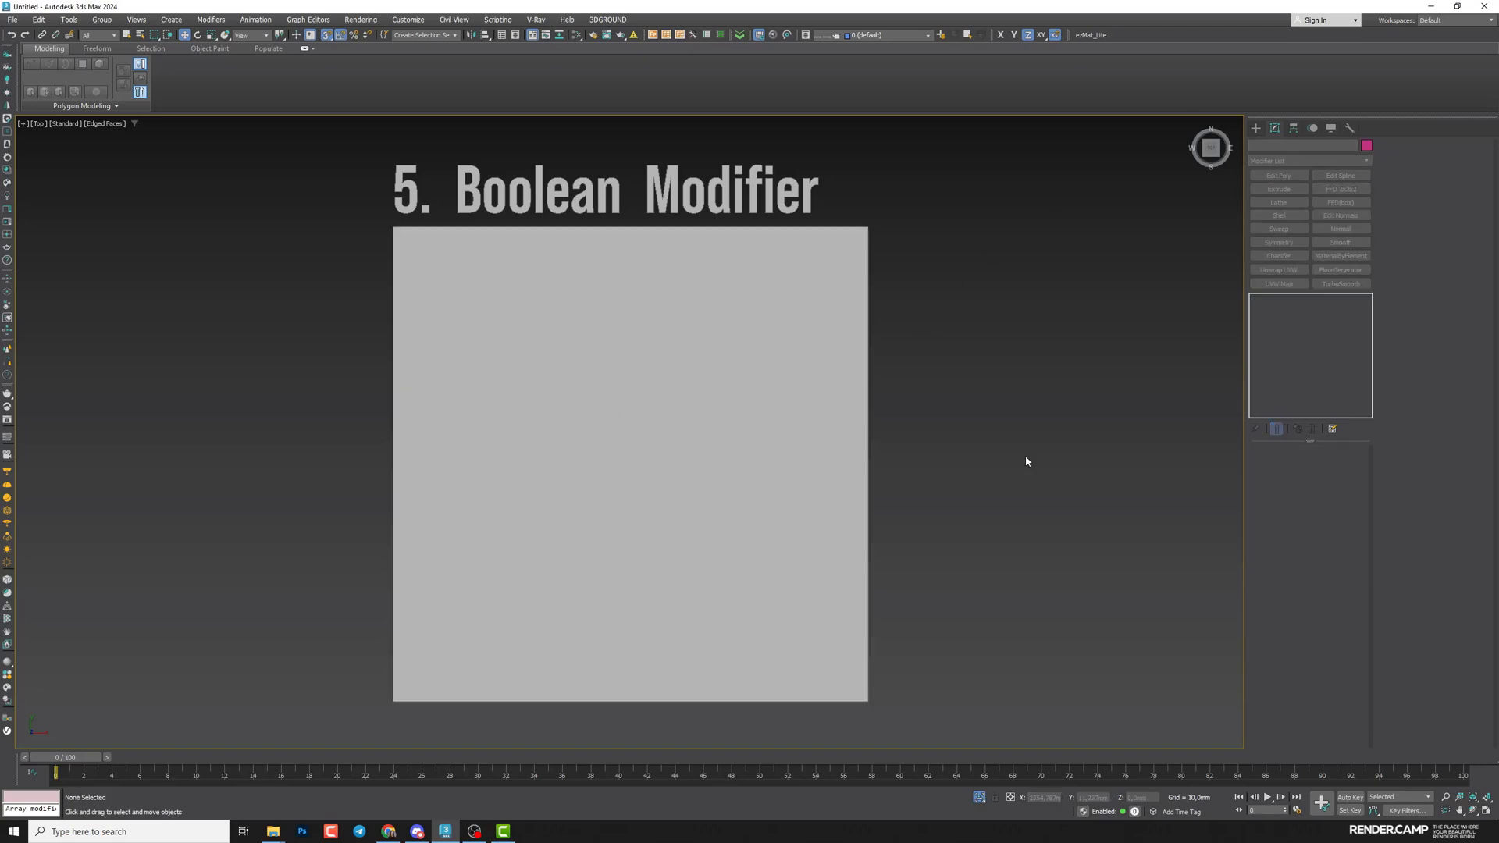
pyautogui.click(1255, 128)
pyautogui.click(1278, 235)
pyautogui.moveTo(630, 447); pyautogui.dragTo(729, 560)
pyautogui.press('F3')
pyautogui.click(675, 448)
# Align the cylinder to the slab, centre to centre in X, Y and Z, and check that it passes through both faces
pyautogui.hotkey('alt', 'a')
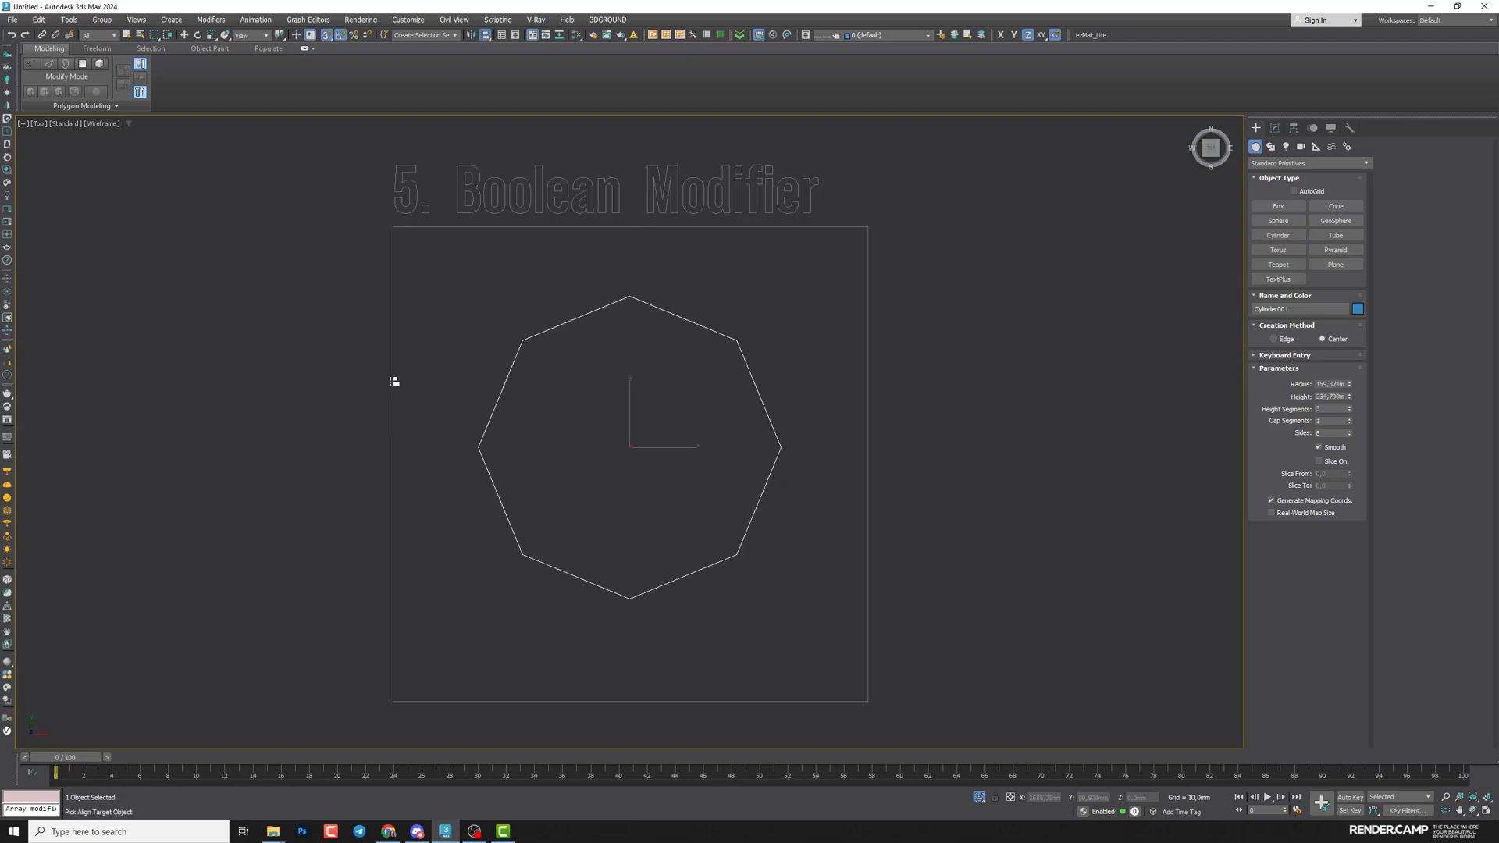
pyautogui.click(396, 375)
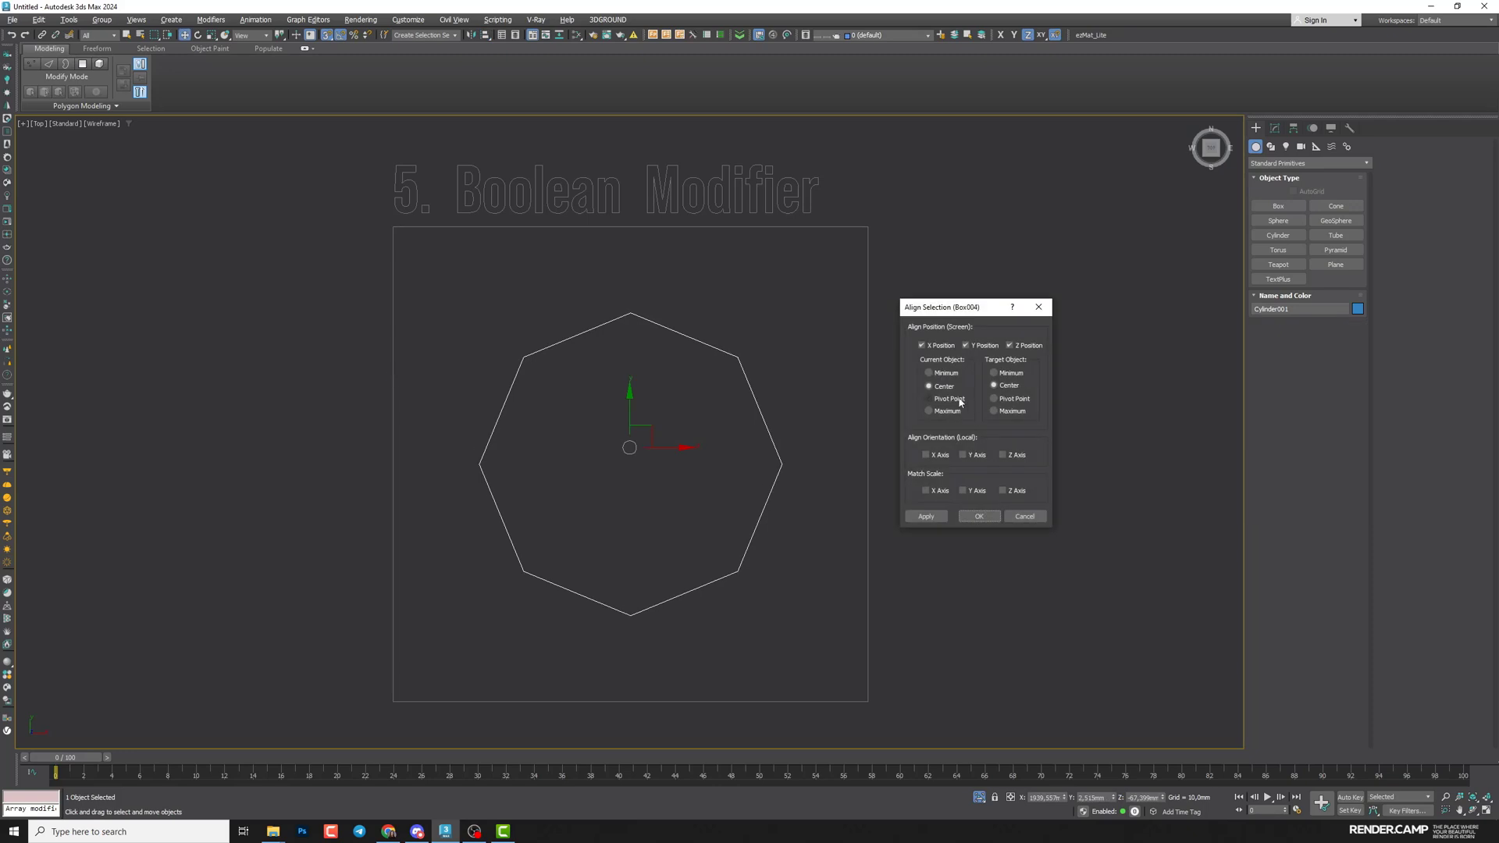
pyautogui.click(982, 518)
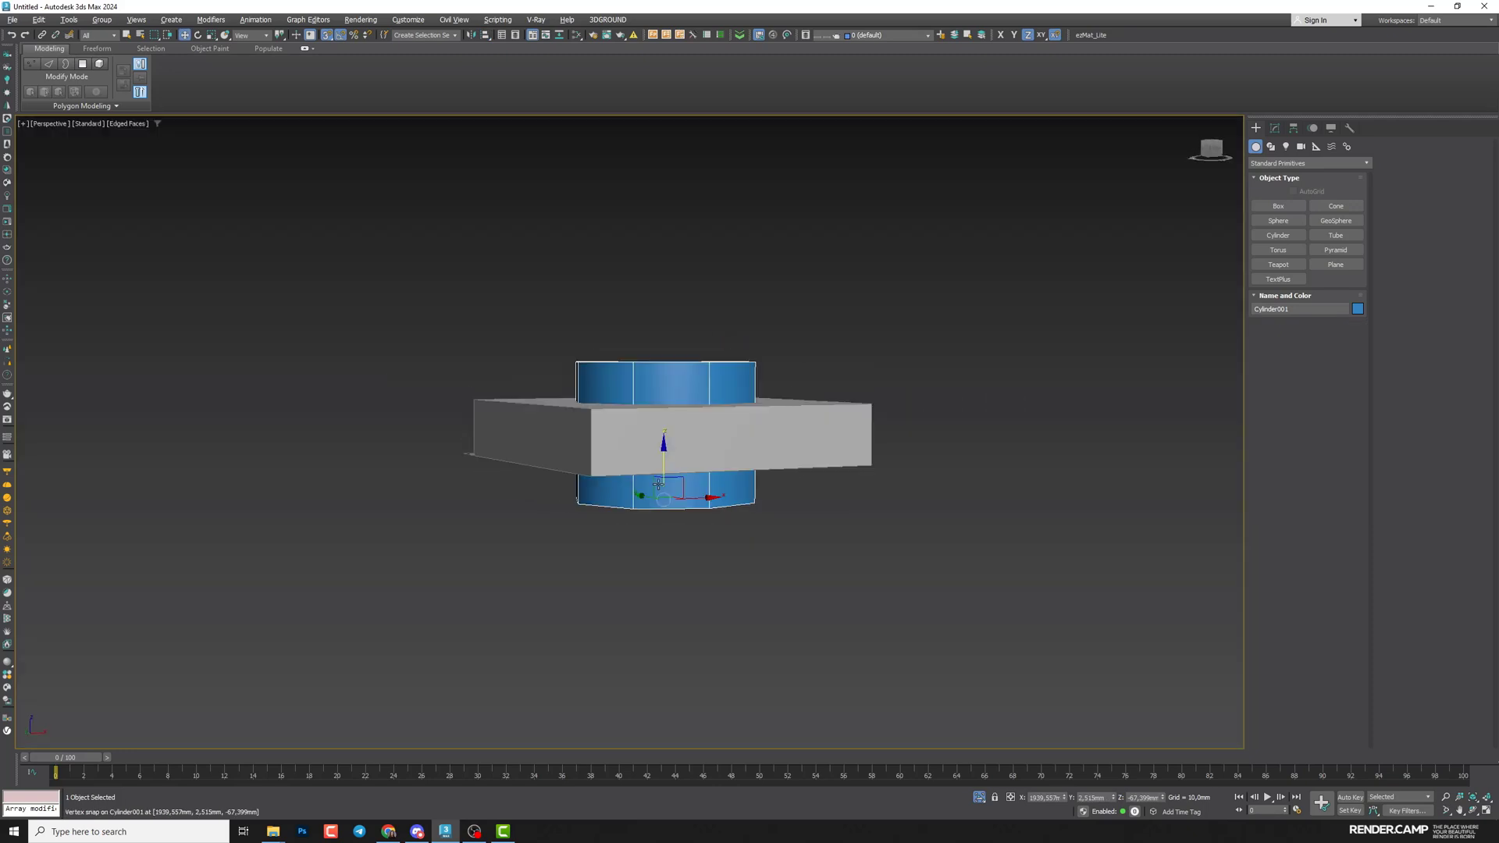
pyautogui.keyDown('alt'); pyautogui.moveTo(658, 484); pyautogui.dragTo(672, 375, button='middle'); pyautogui.keyUp('alt')
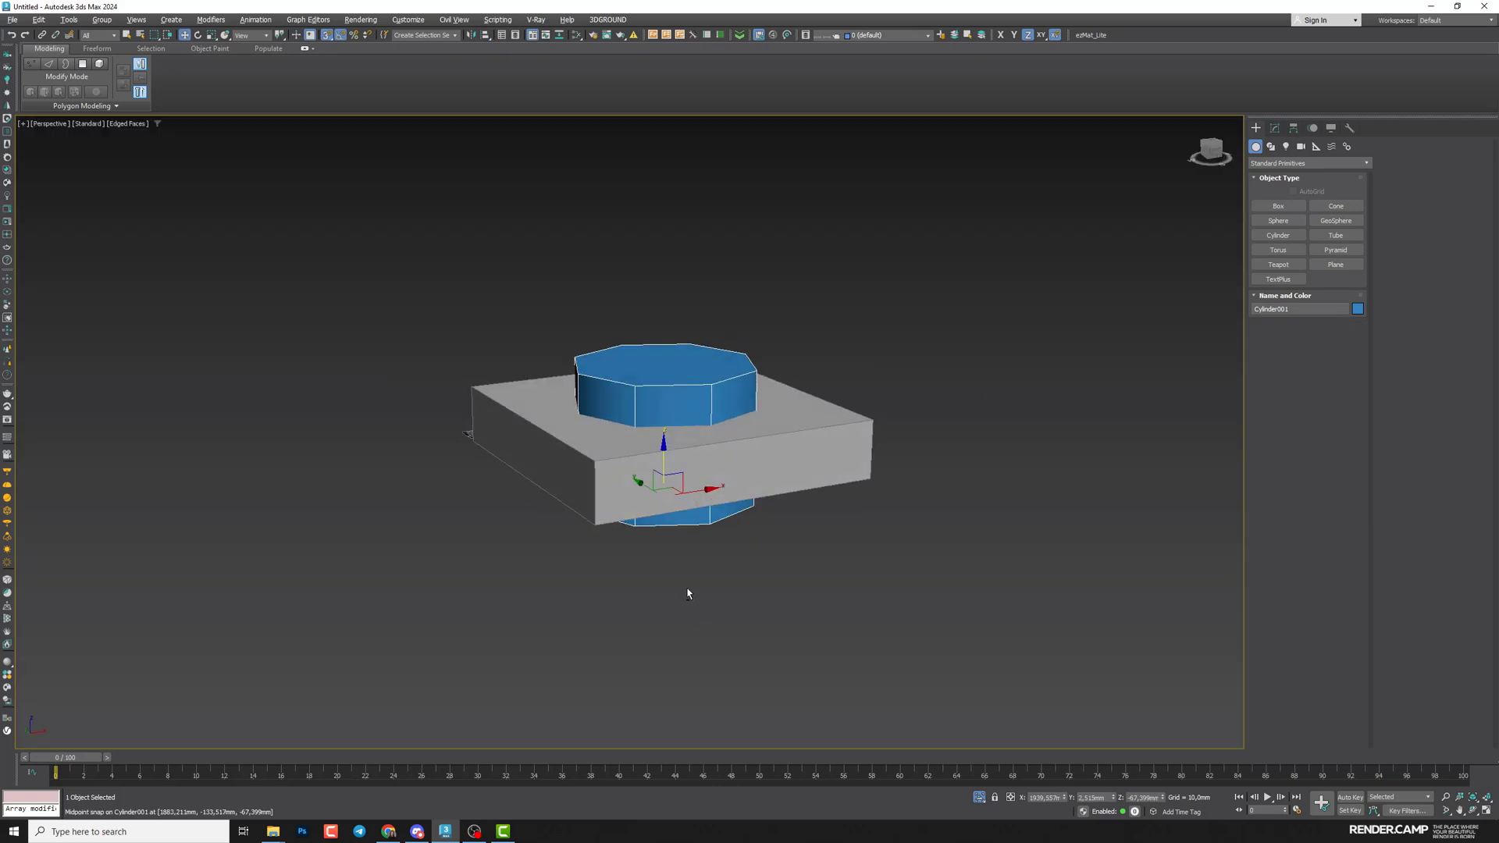
pyautogui.keyDown('alt'); pyautogui.moveTo(688, 594); pyautogui.dragTo(693, 512, button='middle'); pyautogui.keyUp('alt')
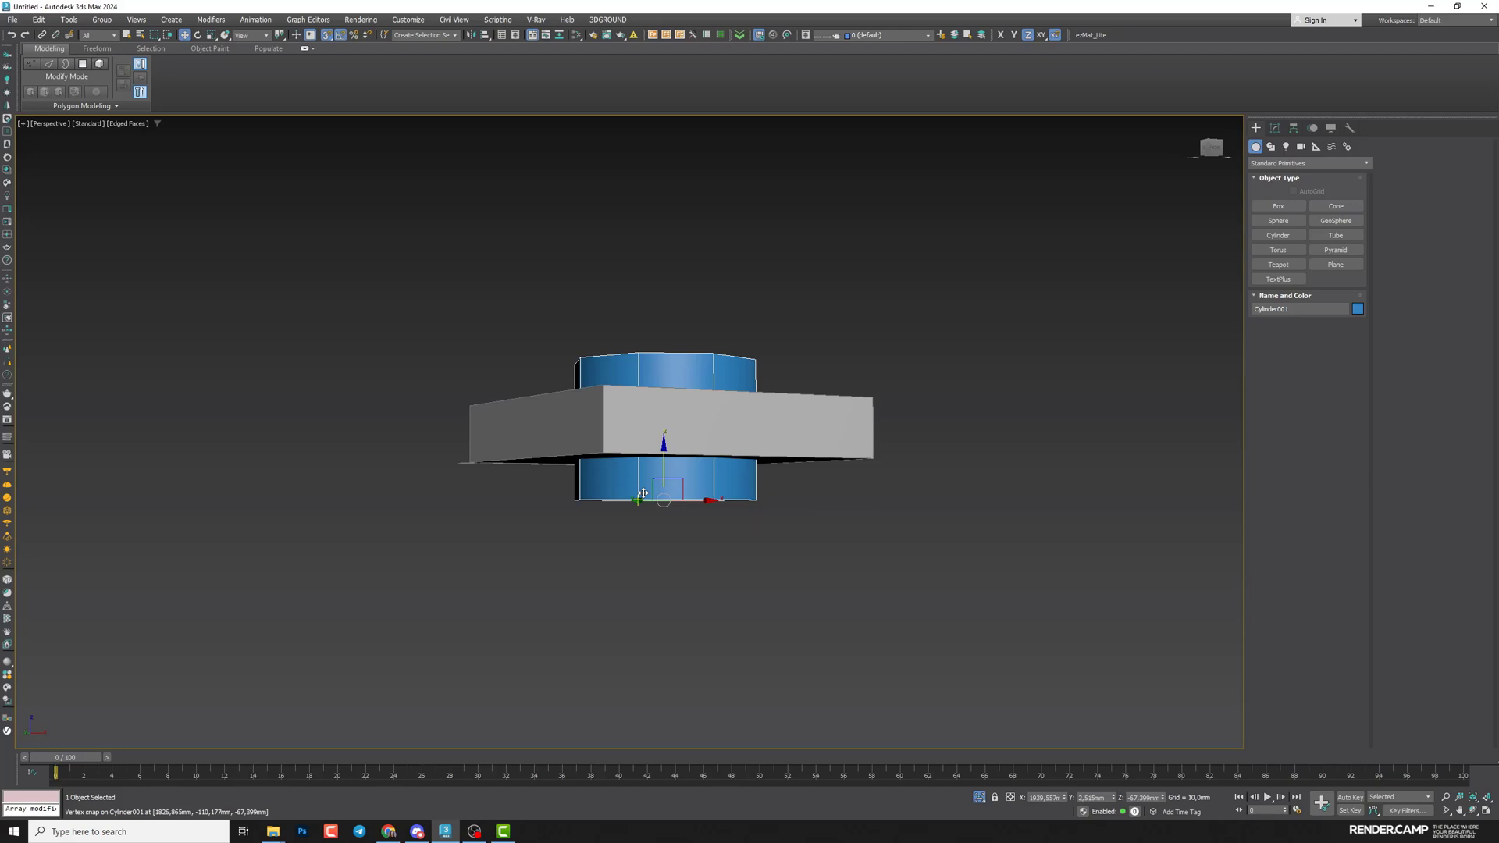
pyautogui.keyDown('alt'); pyautogui.moveTo(696, 508); pyautogui.dragTo(697, 511, button='middle'); pyautogui.keyUp('alt')
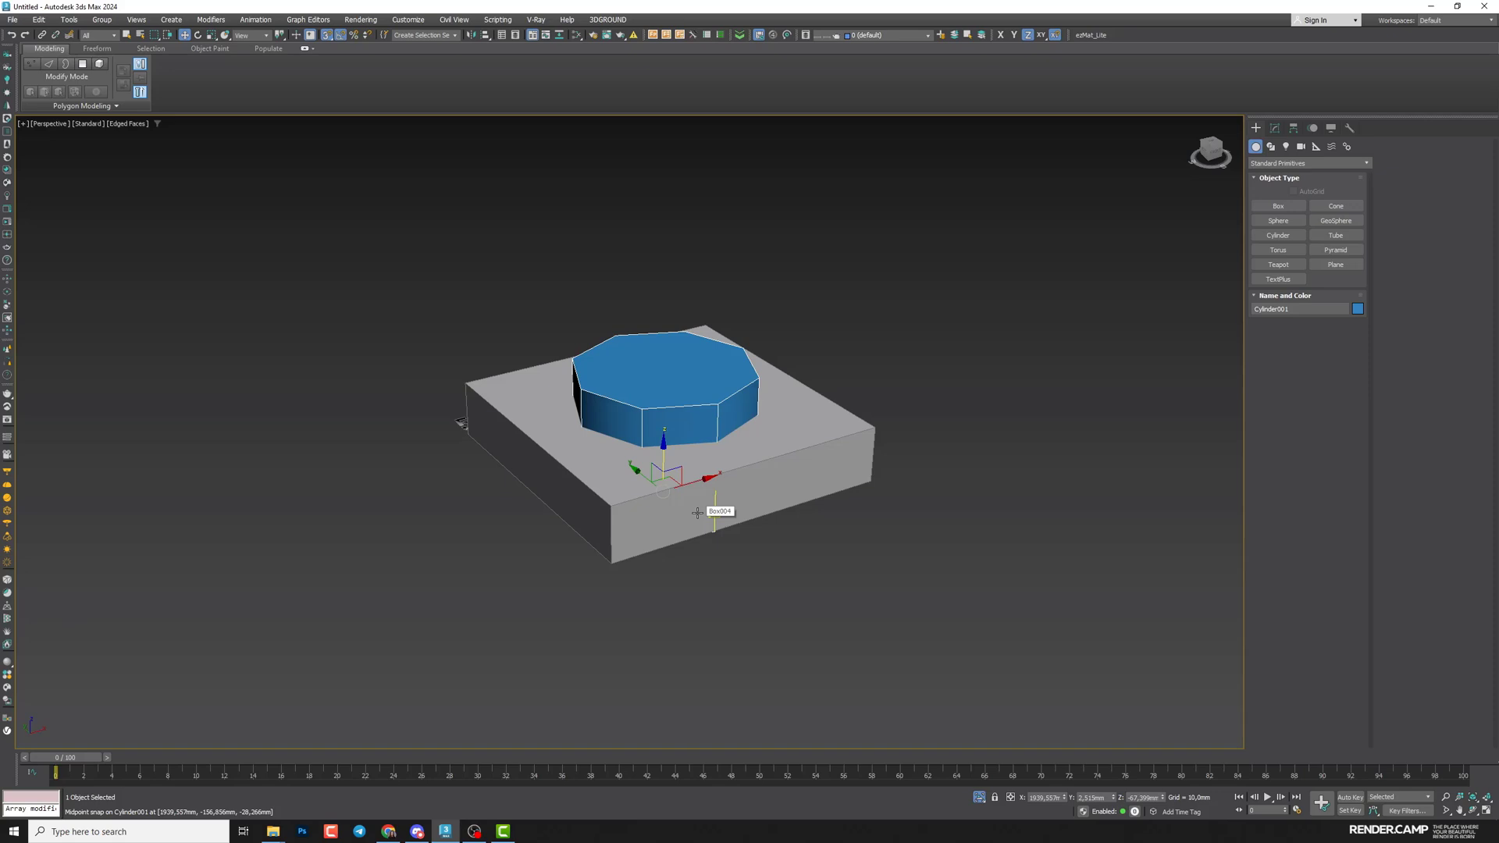
# Select the slab alone and add a Boolean modifier to it
pyautogui.keyDown('alt'); pyautogui.moveTo(697, 513); pyautogui.dragTo(750, 612, button='middle'); pyautogui.keyUp('alt')
pyautogui.keyDown('ctrl'); pyautogui.click(737, 570); pyautogui.keyUp('ctrl')
pyautogui.click(742, 557)
pyautogui.click(1275, 127)
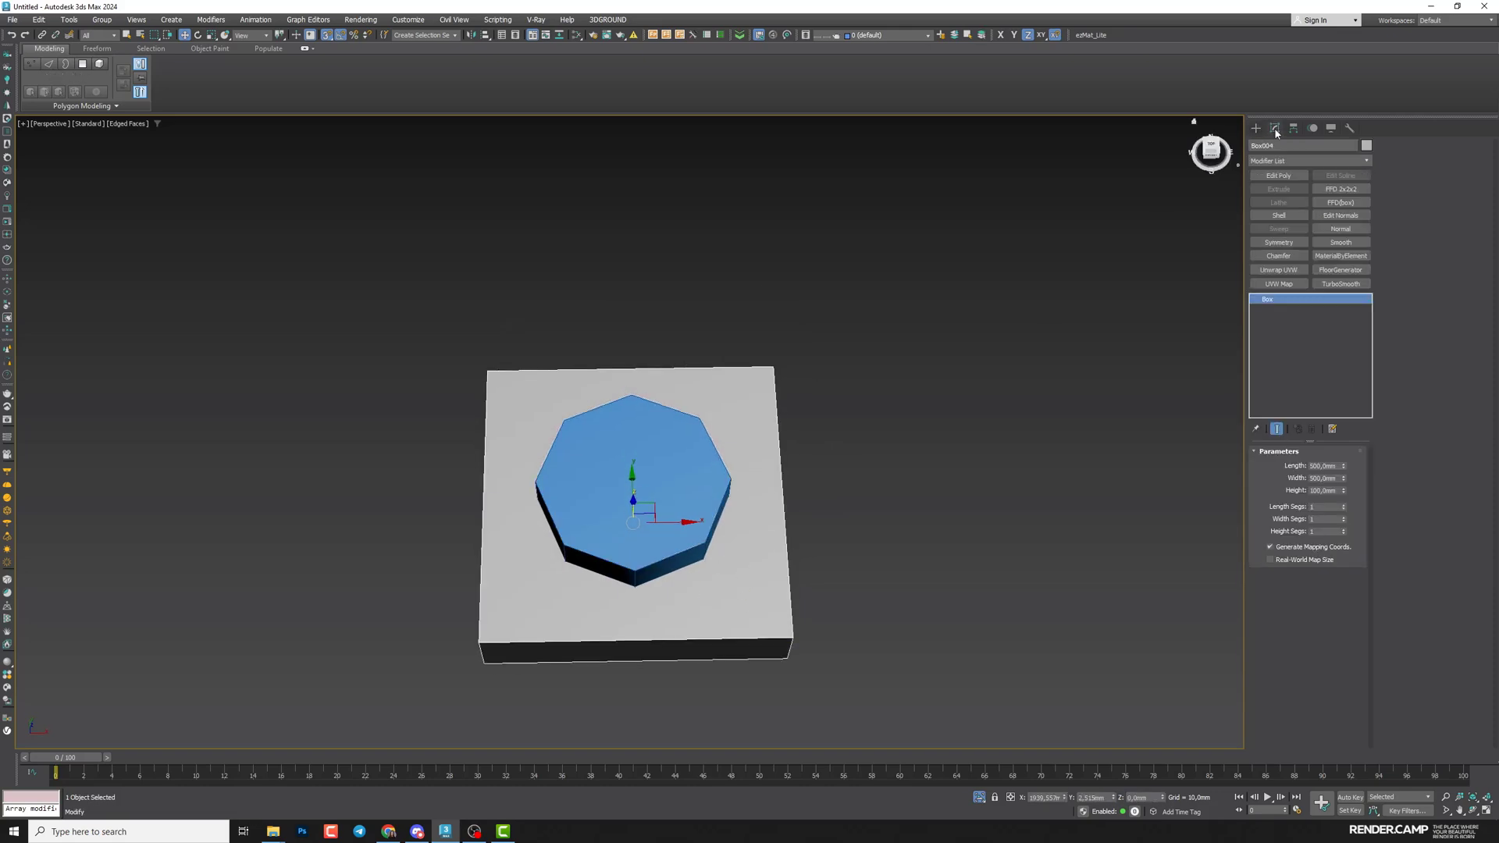
pyautogui.click(1309, 161)
pyautogui.click(1269, 365)
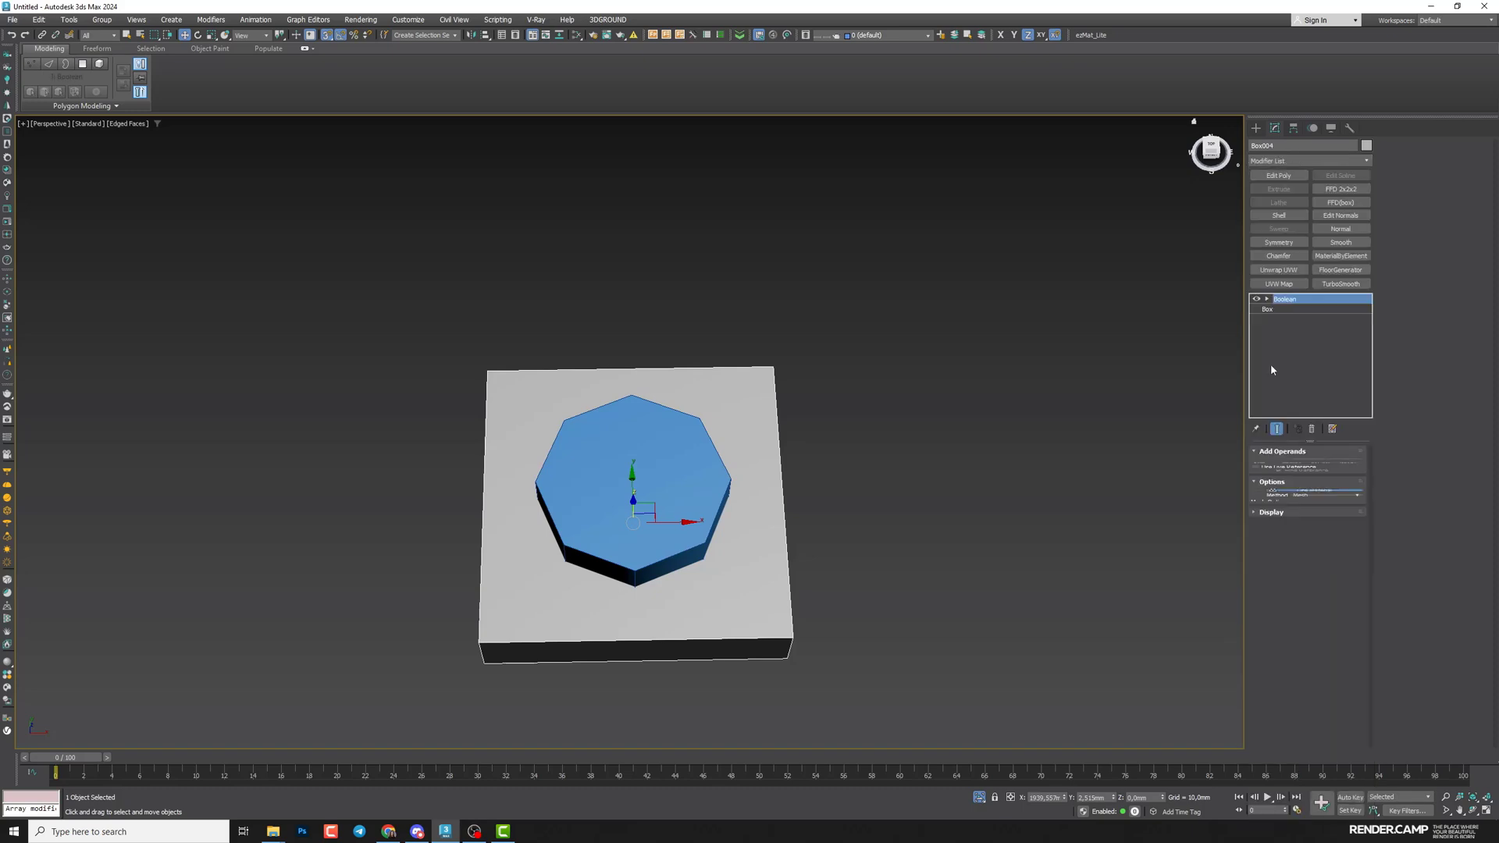
# Add the cylinder as a Subtract operand to cut an octagonal hole through the slab
pyautogui.keyDown('alt'); pyautogui.moveTo(789, 539); pyautogui.dragTo(824, 558, button='middle'); pyautogui.keyUp('alt')
pyautogui.click(1343, 467)
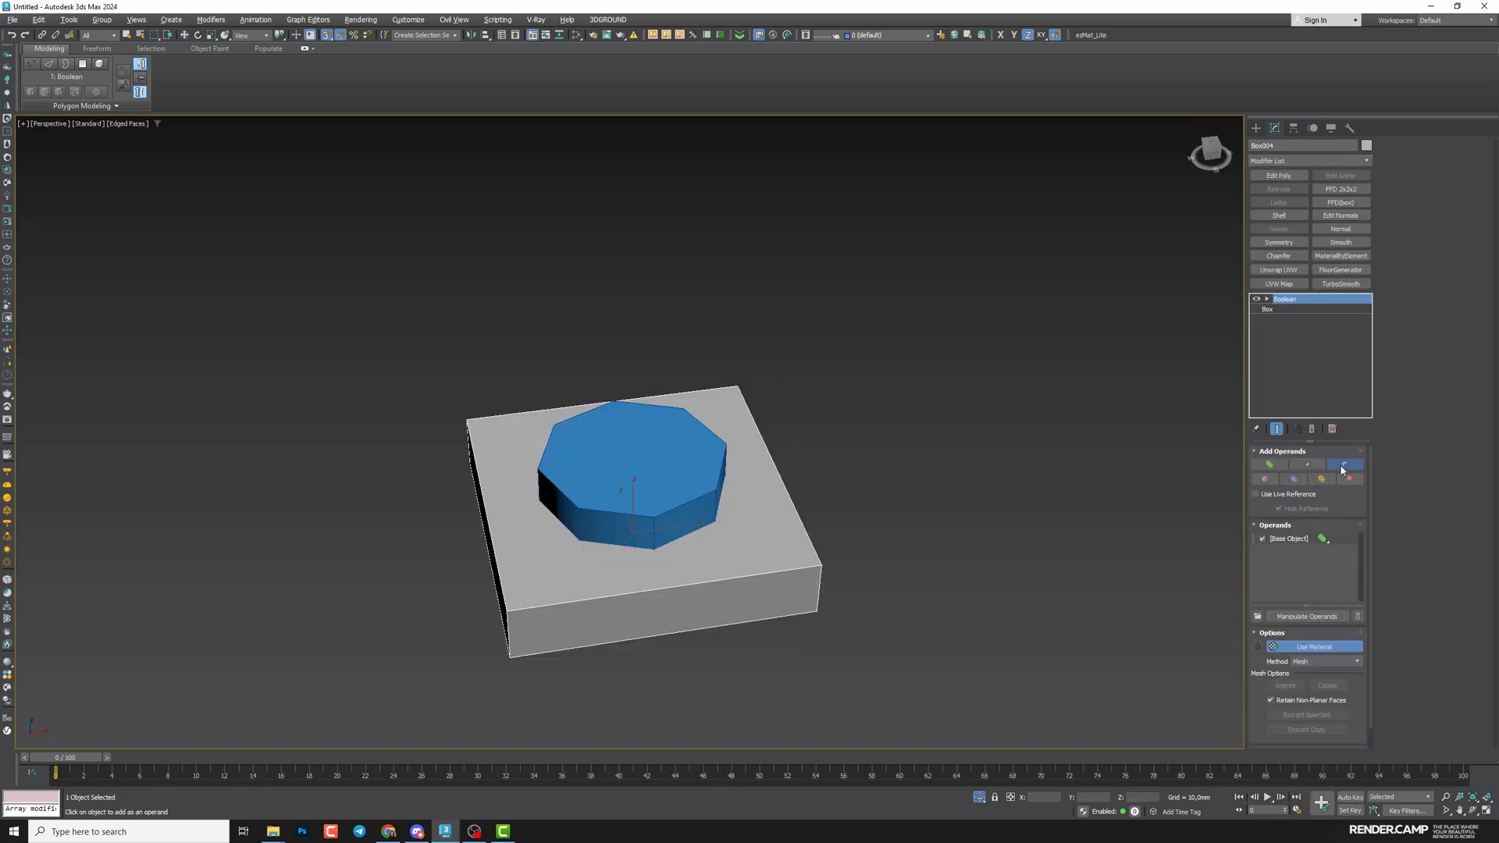
pyautogui.click(599, 459)
pyautogui.keyDown('alt'); pyautogui.moveTo(599, 458); pyautogui.dragTo(572, 478, button='middle'); pyautogui.keyUp('alt')
pyautogui.scroll(2, 580, 504)
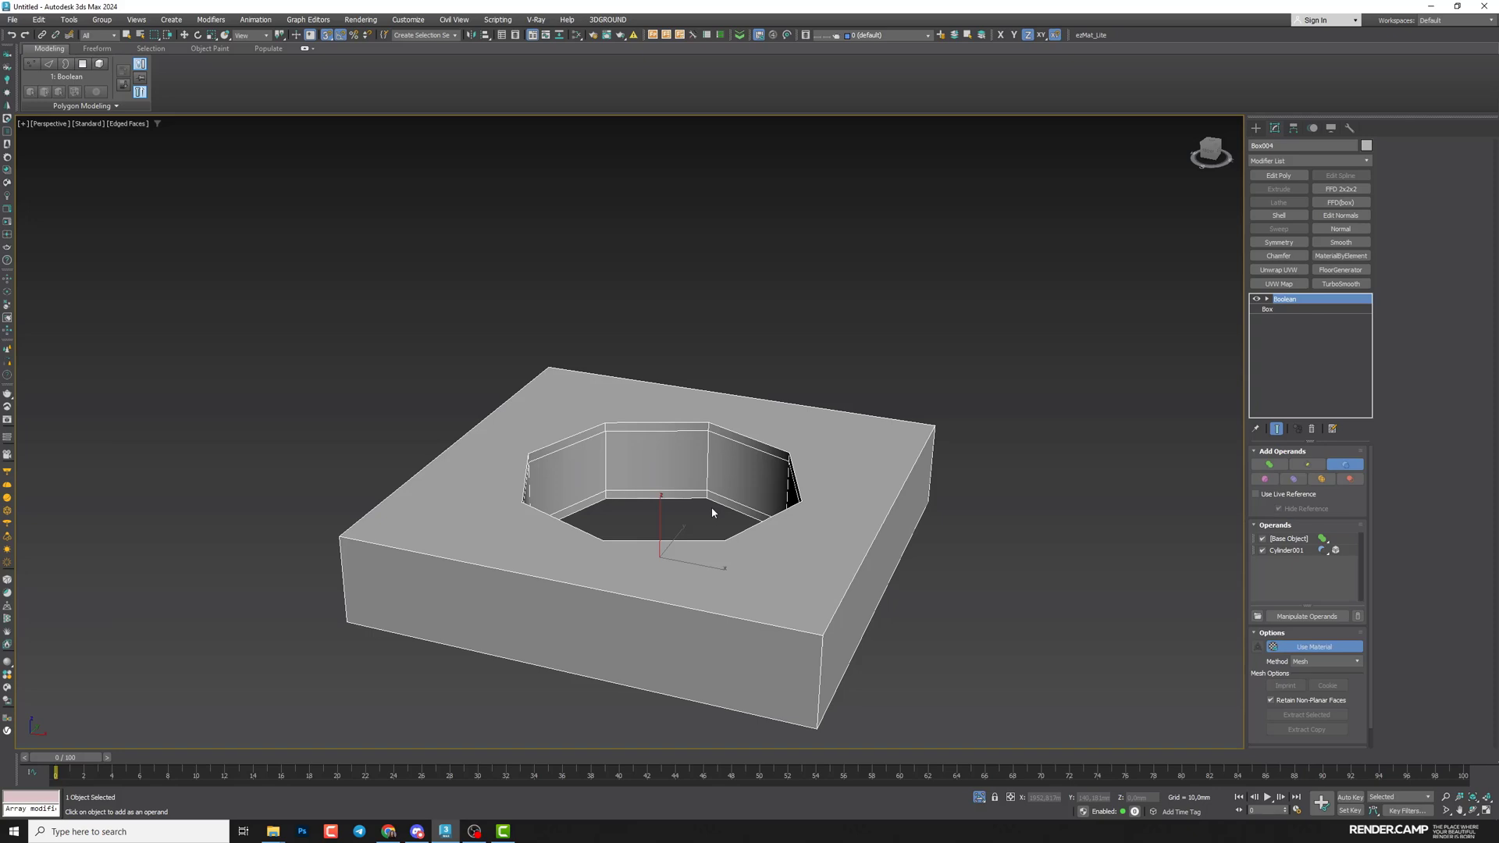
# Reduce the Boolean cylinder operand's height segments to 1 and return to the Boolean modifier level
pyautogui.click(1276, 552)
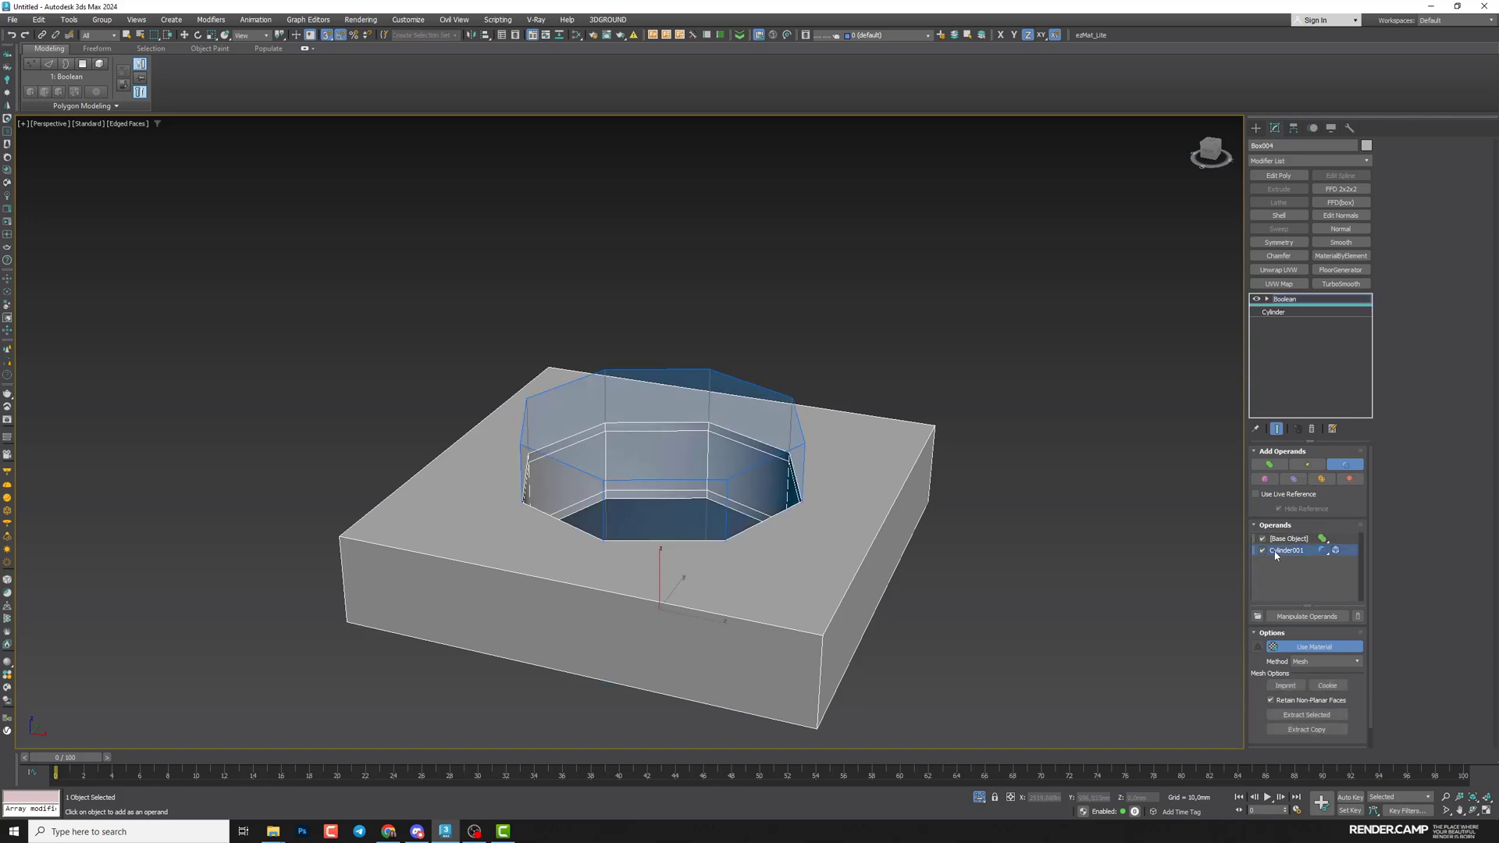
pyautogui.click(1269, 312)
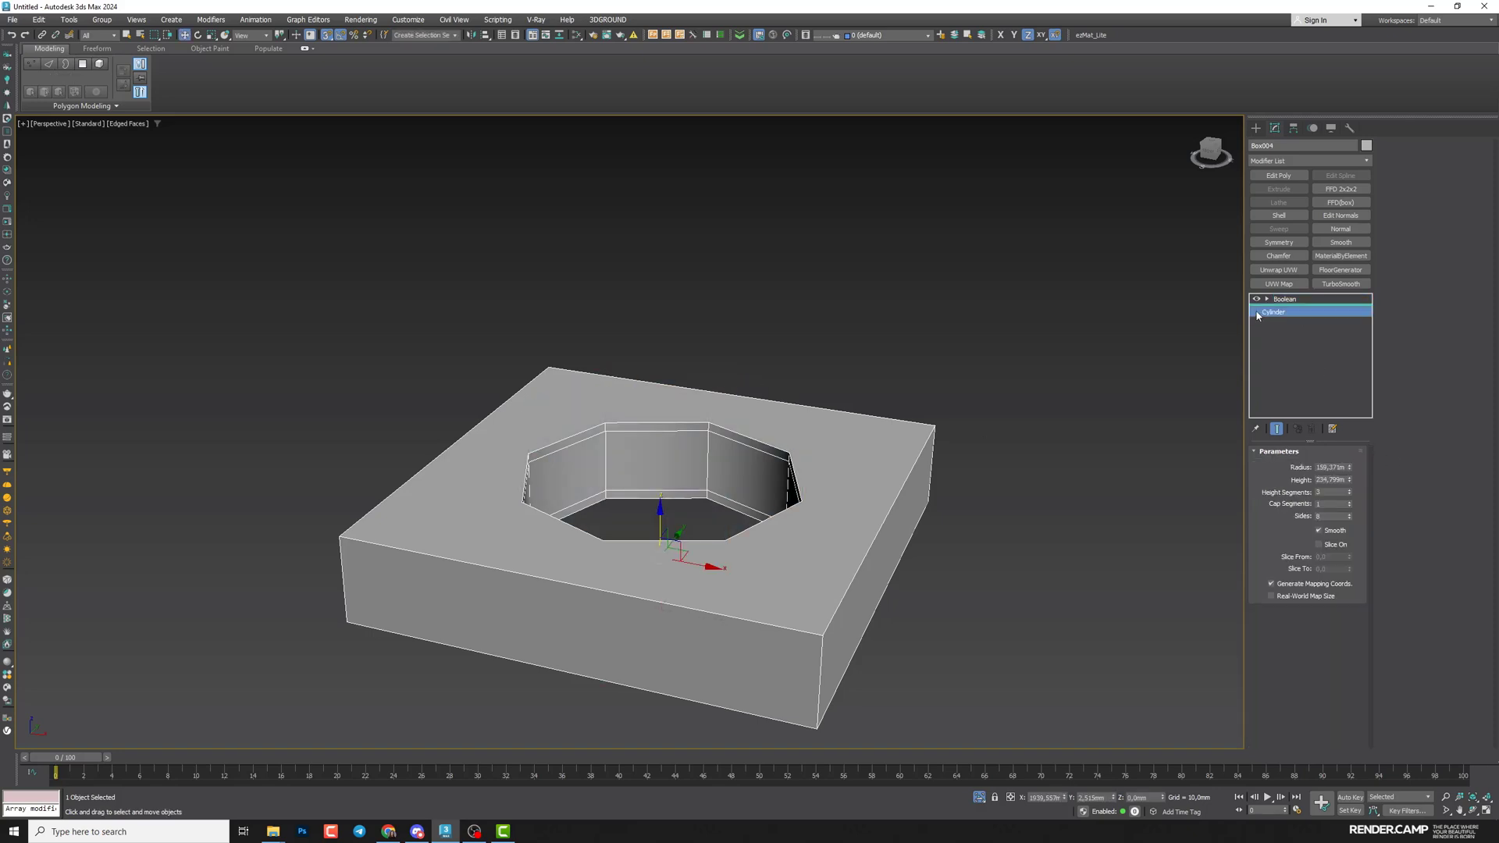
pyautogui.click(1351, 495)
pyautogui.click(1351, 494)
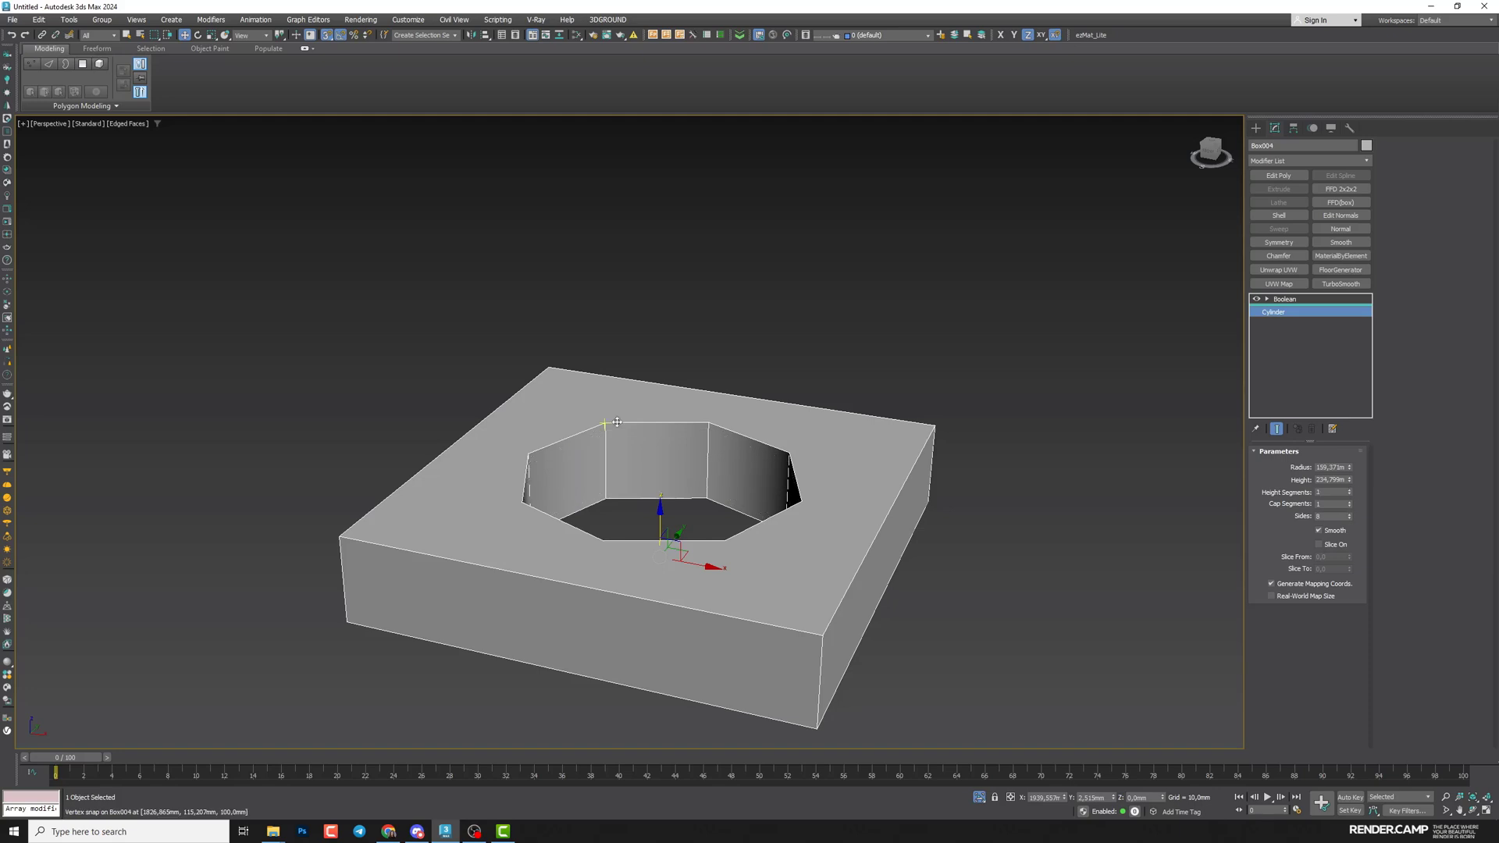
pyautogui.click(1279, 299)
pyautogui.keyDown('alt'); pyautogui.moveTo(879, 502); pyautogui.dragTo(621, 439, button='middle'); pyautogui.keyUp('alt')
pyautogui.keyDown('alt'); pyautogui.moveTo(646, 499); pyautogui.dragTo(657, 507, button='middle'); pyautogui.keyUp('alt')
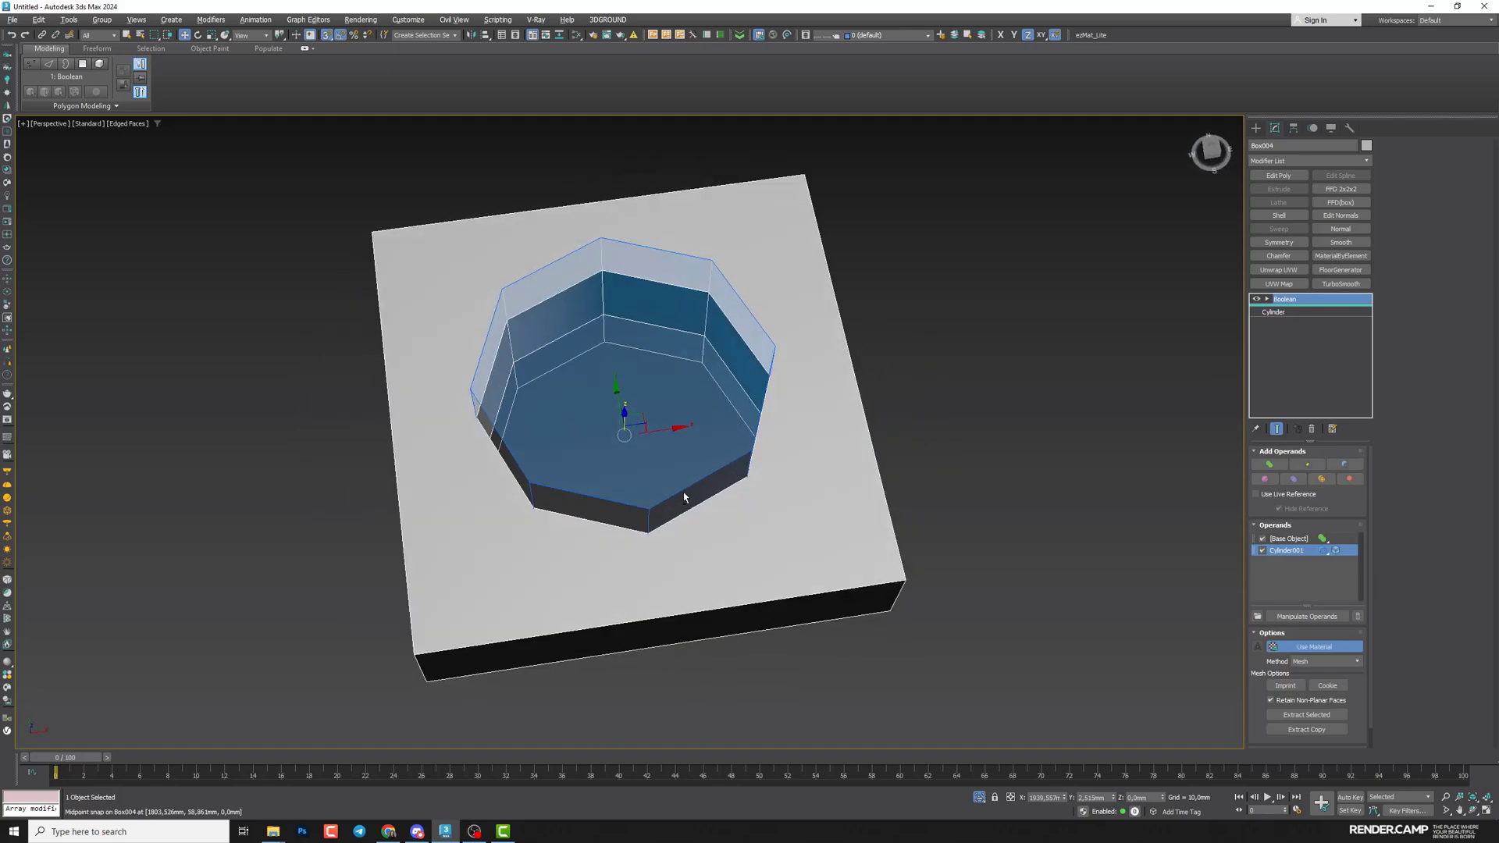
pyautogui.keyDown('alt'); pyautogui.moveTo(656, 387); pyautogui.dragTo(555, 466, button='middle'); pyautogui.keyUp('alt')
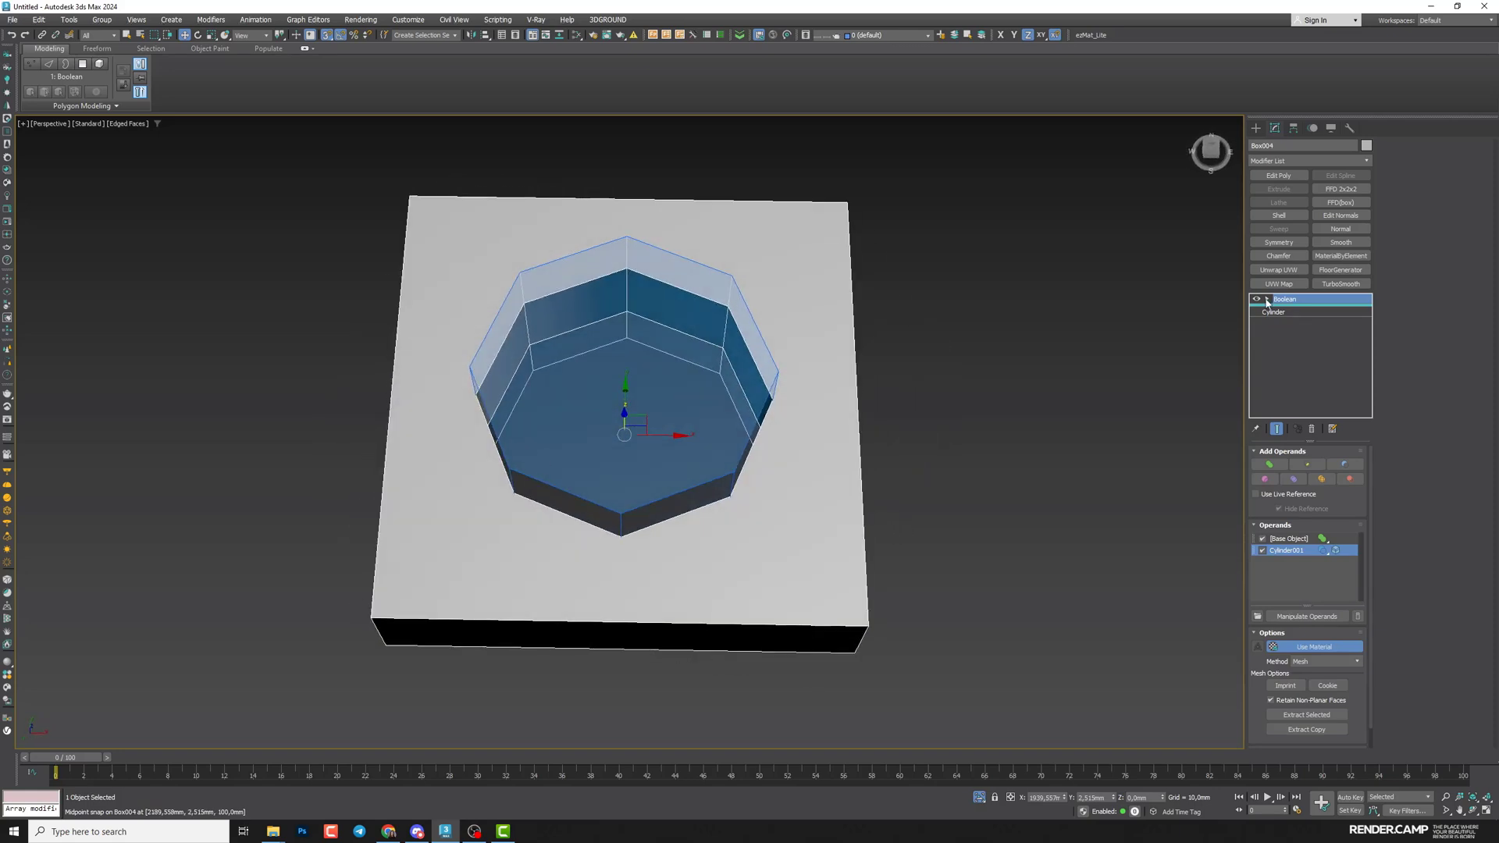
# Move the Boolean cylinder operand to the slab's front edge to cut an open notch, and convert the slab to Editable Poly
pyautogui.click(1267, 300)
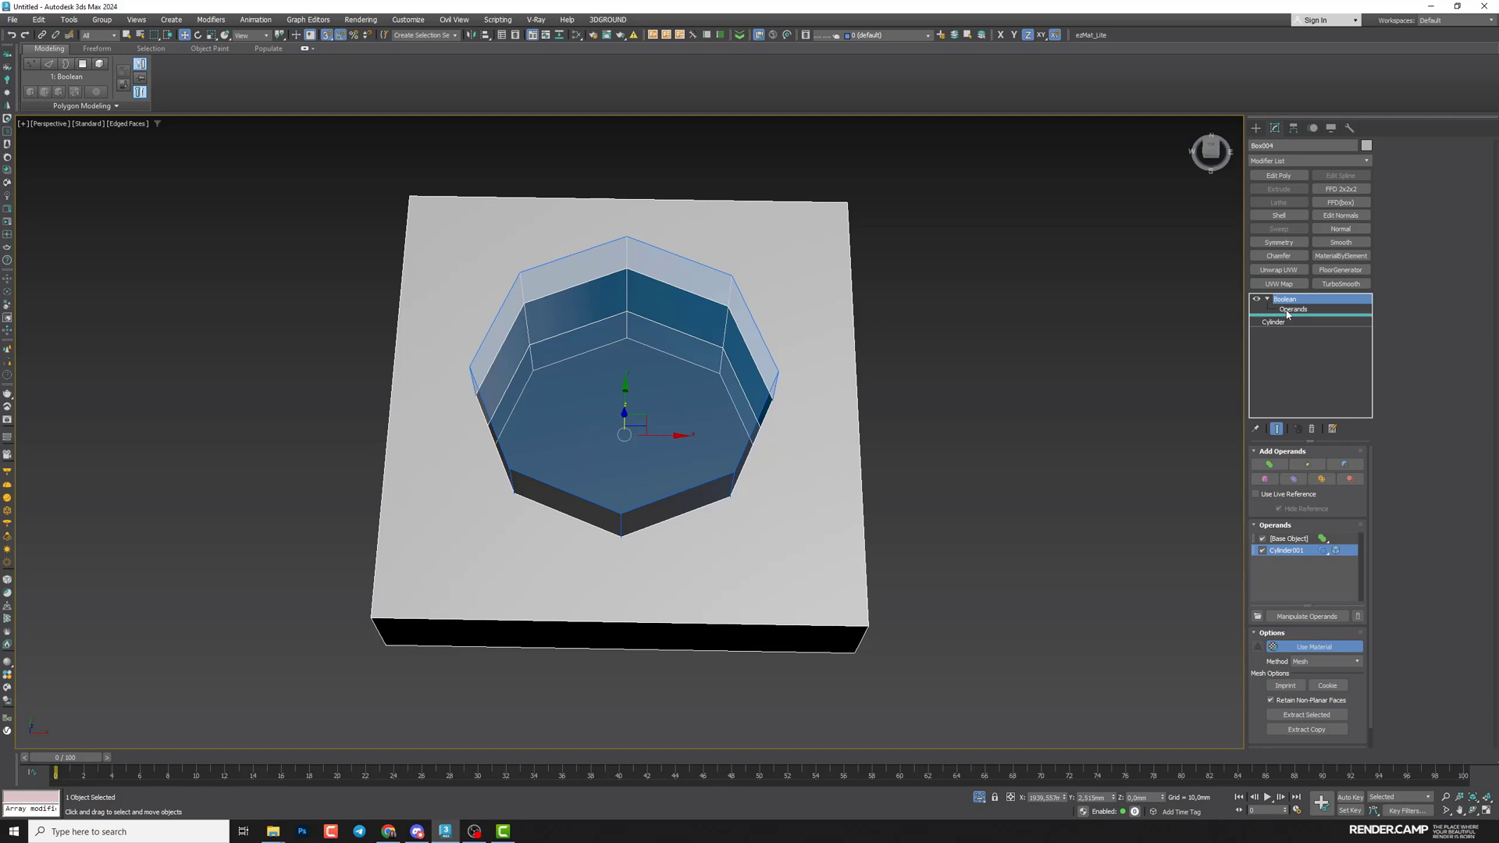
pyautogui.click(1286, 311)
pyautogui.keyDown('alt'); pyautogui.moveTo(1124, 485); pyautogui.dragTo(1136, 533, button='middle'); pyautogui.keyUp('alt')
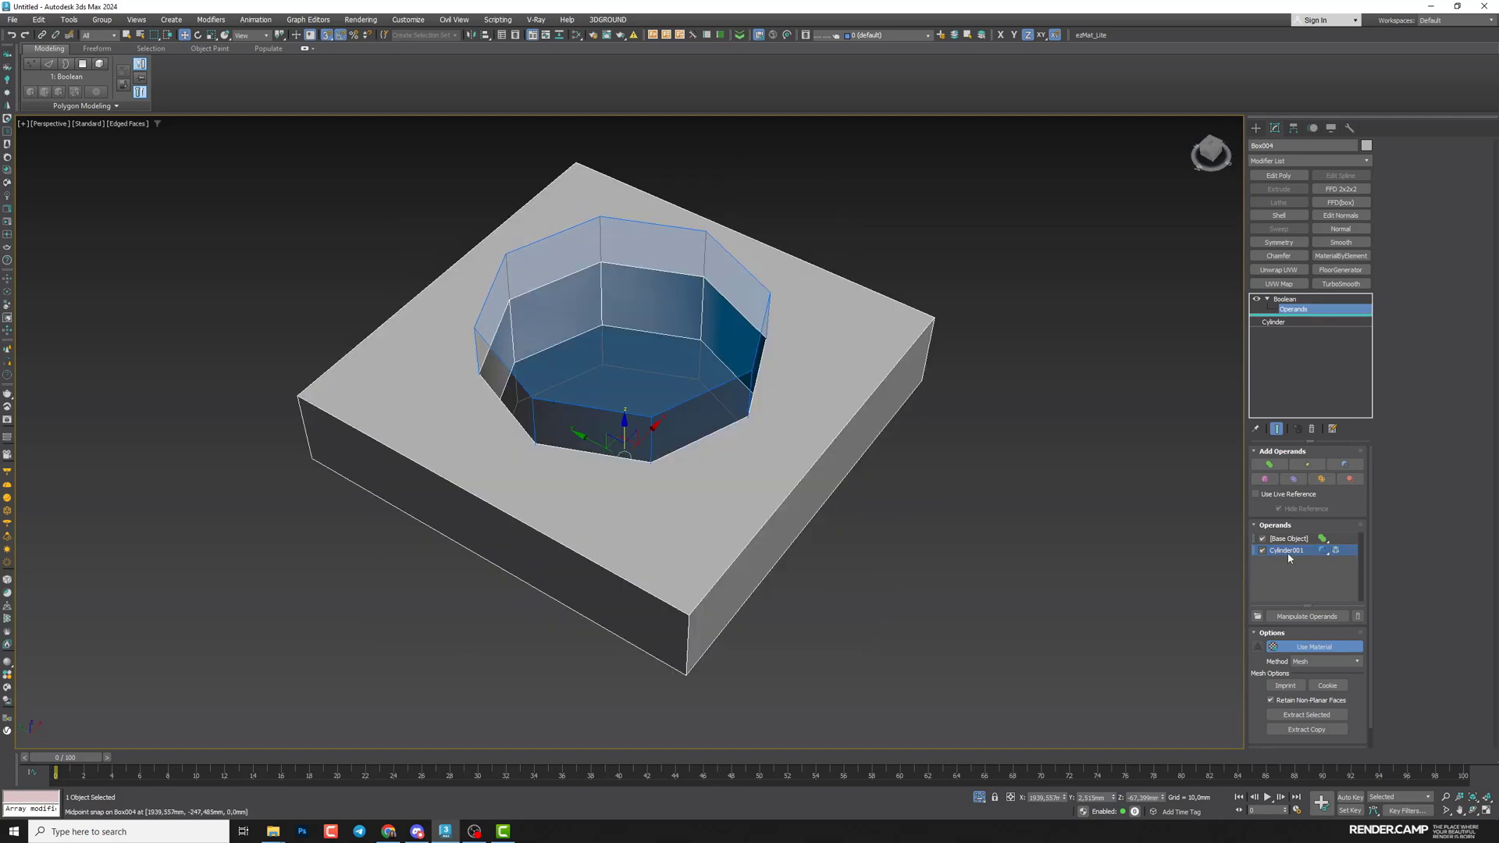
pyautogui.moveTo(602, 446); pyautogui.dragTo(709, 497)
pyautogui.keyDown('alt'); pyautogui.moveTo(709, 497); pyautogui.dragTo(810, 474, button='middle'); pyautogui.keyUp('alt')
pyautogui.moveTo(810, 475); pyautogui.dragTo(729, 519)
pyautogui.keyDown('alt'); pyautogui.moveTo(729, 518); pyautogui.dragTo(754, 461, button='middle'); pyautogui.keyUp('alt')
pyautogui.hotkey('ctrl', 'b')
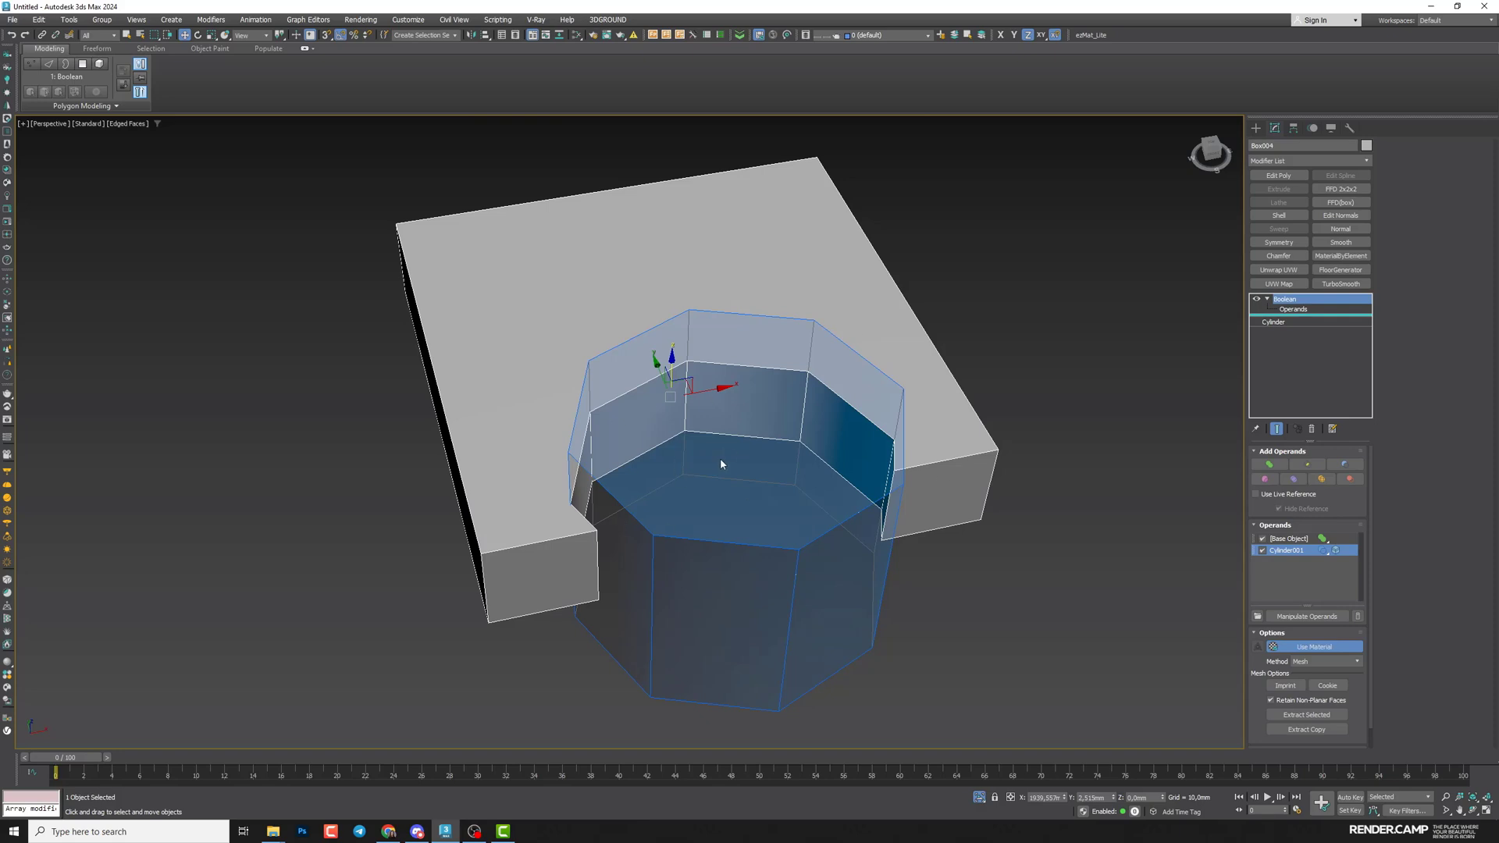
pyautogui.hotkey('ctrl', 'e')
pyautogui.keyDown('alt'); pyautogui.moveTo(721, 459); pyautogui.dragTo(750, 522, button='middle'); pyautogui.keyUp('alt')
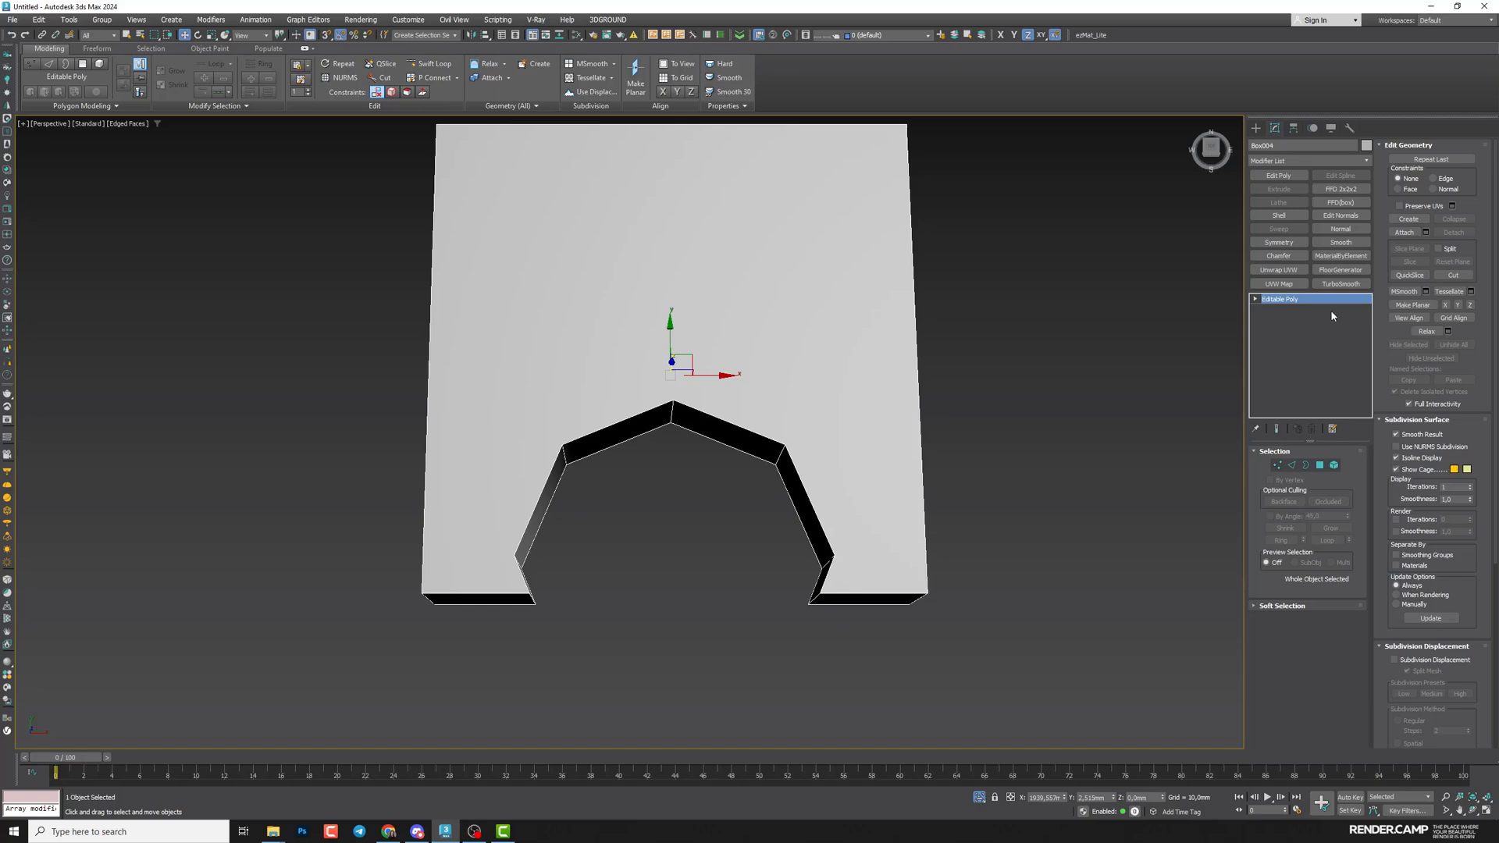
# Try Chamfer and TurboSmooth modifiers on the notched slab without added edges, and delete both modifiers
pyautogui.click(1279, 255)
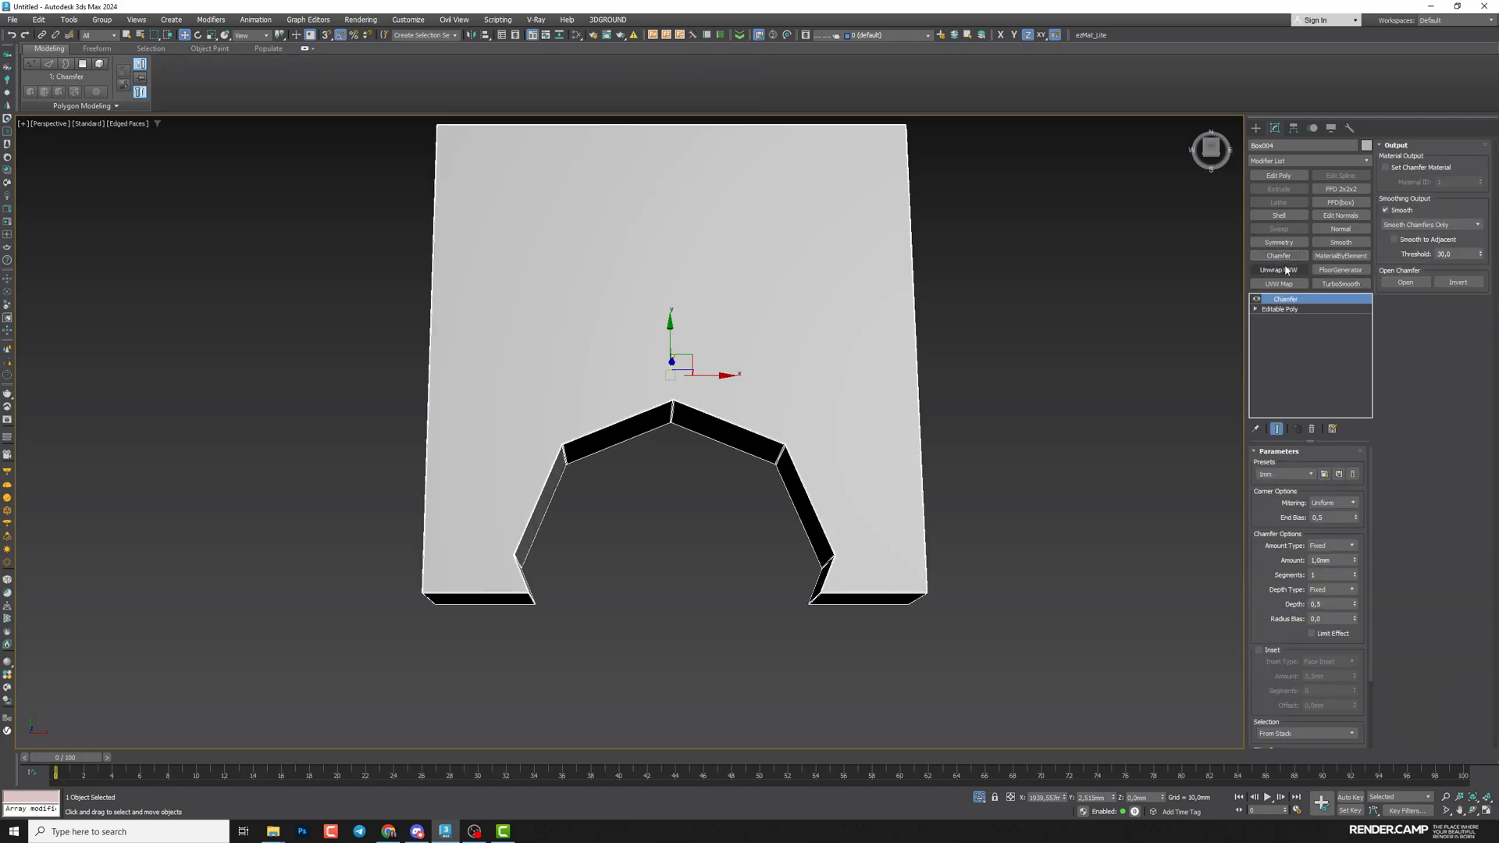
pyautogui.click(1340, 283)
pyautogui.moveTo(675, 582)
pyautogui.keyDown('alt'); pyautogui.mouseDown(button='middle')
pyautogui.moveTo(680, 559)
pyautogui.moveTo(743, 512)
pyautogui.moveTo(652, 515)
pyautogui.moveTo(669, 468)
pyautogui.moveTo(680, 508)
pyautogui.moveTo(659, 578)
pyautogui.mouseUp(button='middle'); pyautogui.keyUp('alt')
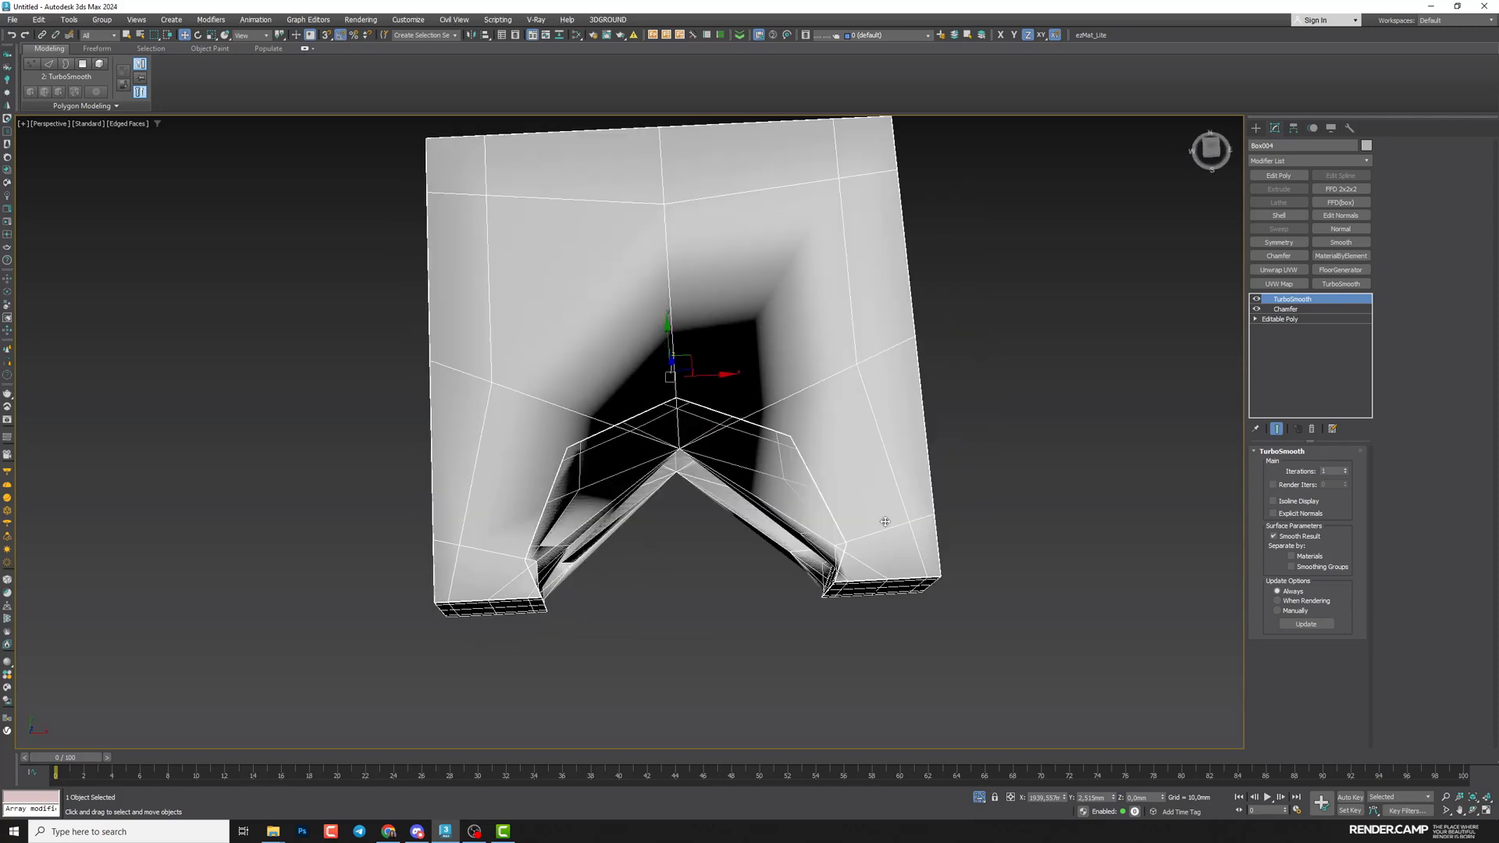
pyautogui.click(1312, 428)
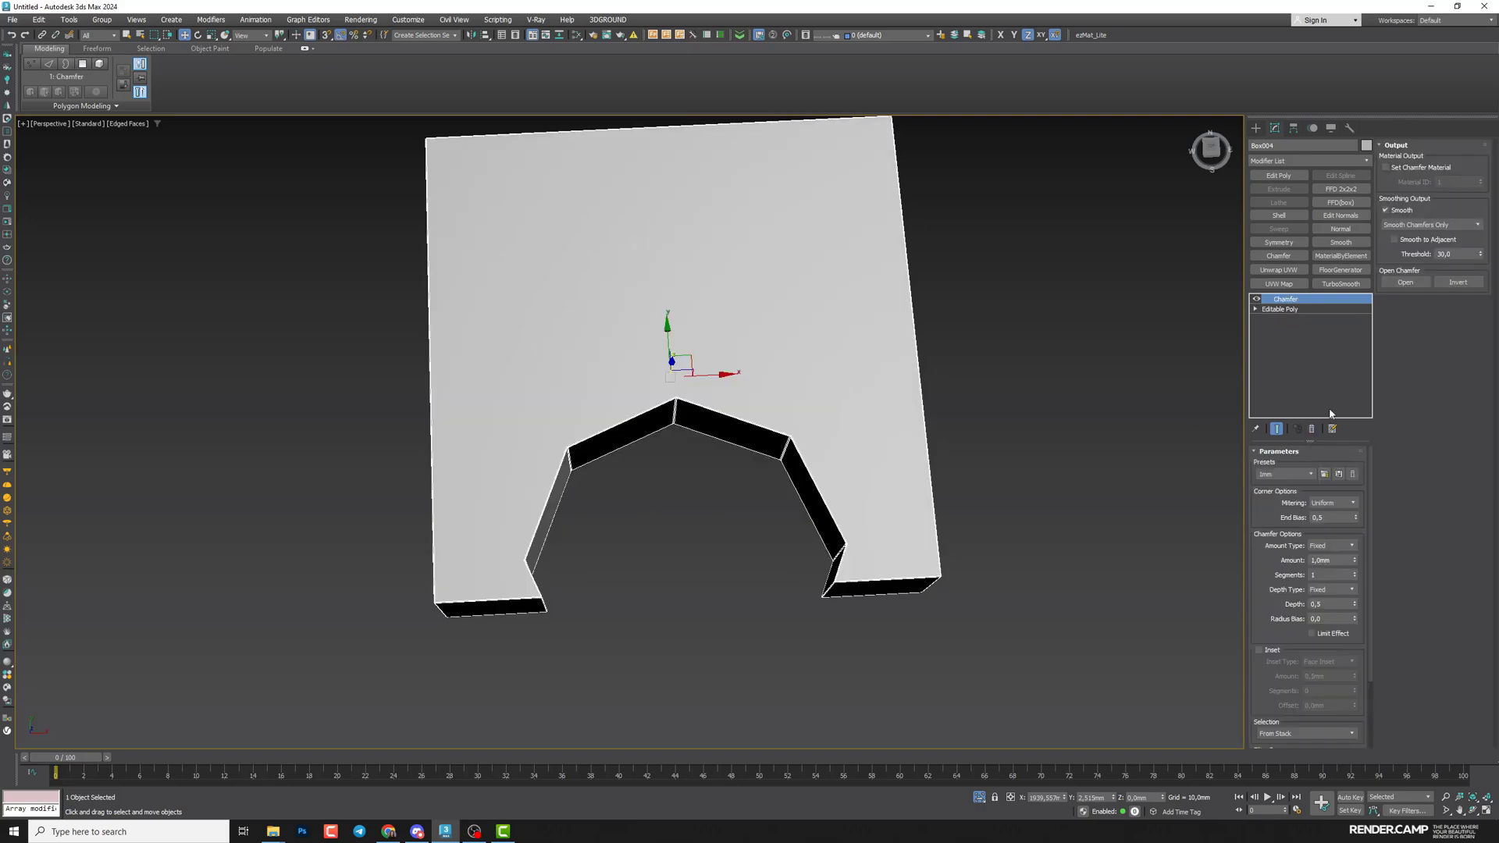
pyautogui.click(1313, 429)
# Cut an edge from the notch's lower-left corner across the top face and down the slab's left side
pyautogui.click(1275, 320)
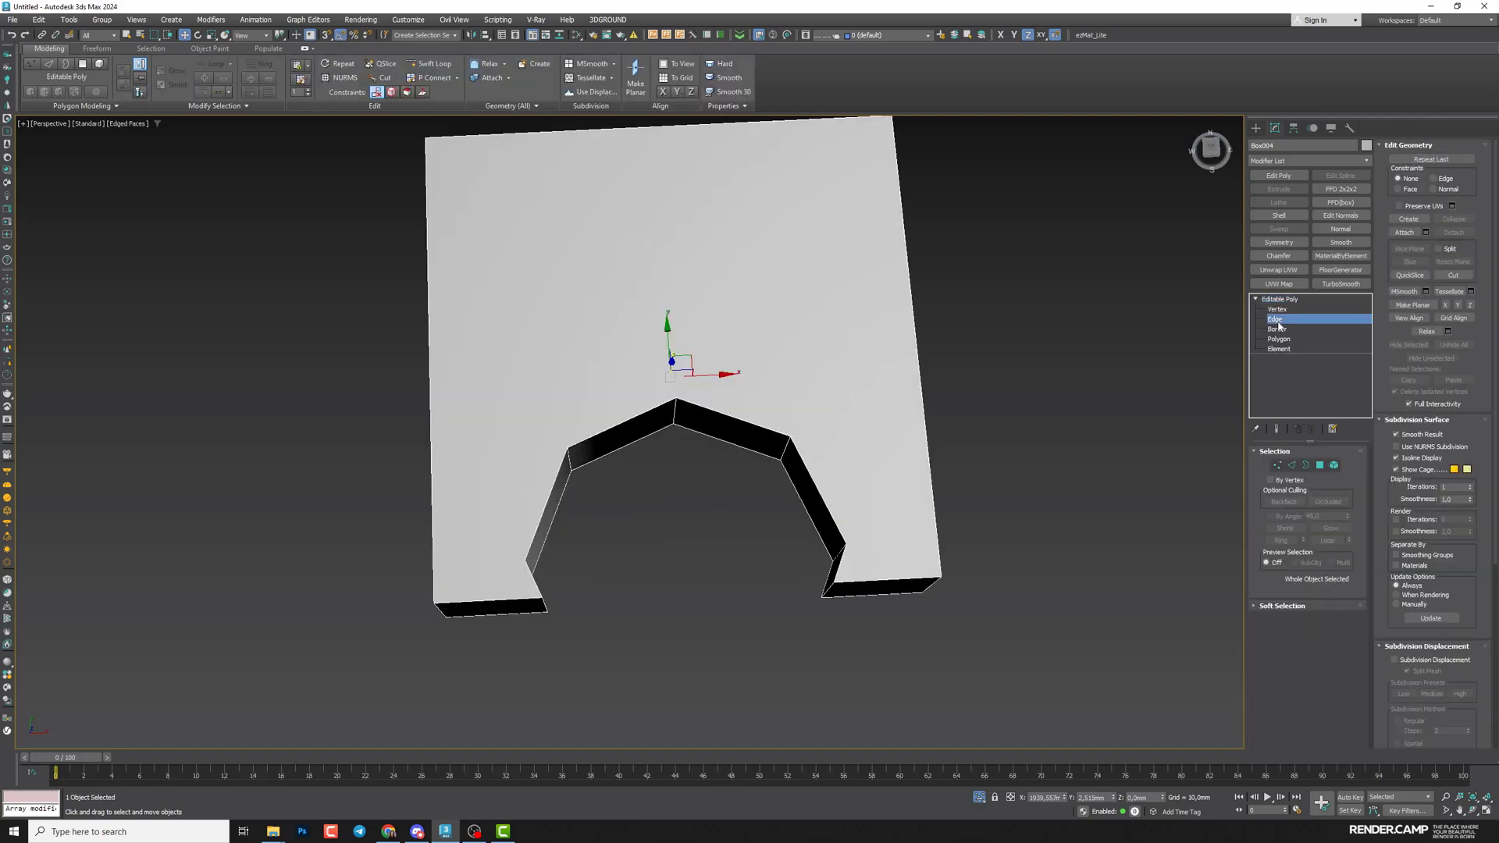
pyautogui.hotkey('alt', 'c')
pyautogui.moveTo(548, 519); pyautogui.dragTo(635, 506, button='middle')
pyautogui.click(614, 546)
pyautogui.keyDown('alt'); pyautogui.moveTo(526, 535); pyautogui.dragTo(690, 516, button='middle'); pyautogui.keyUp('alt')
pyautogui.click(568, 470)
pyautogui.click(567, 469)
pyautogui.click(571, 521)
# Snap the new cut's two side vertices into line with the notch corner so the cut runs straight
pyautogui.click(1277, 310)
pyautogui.moveTo(683, 562); pyautogui.dragTo(715, 544, button='middle')
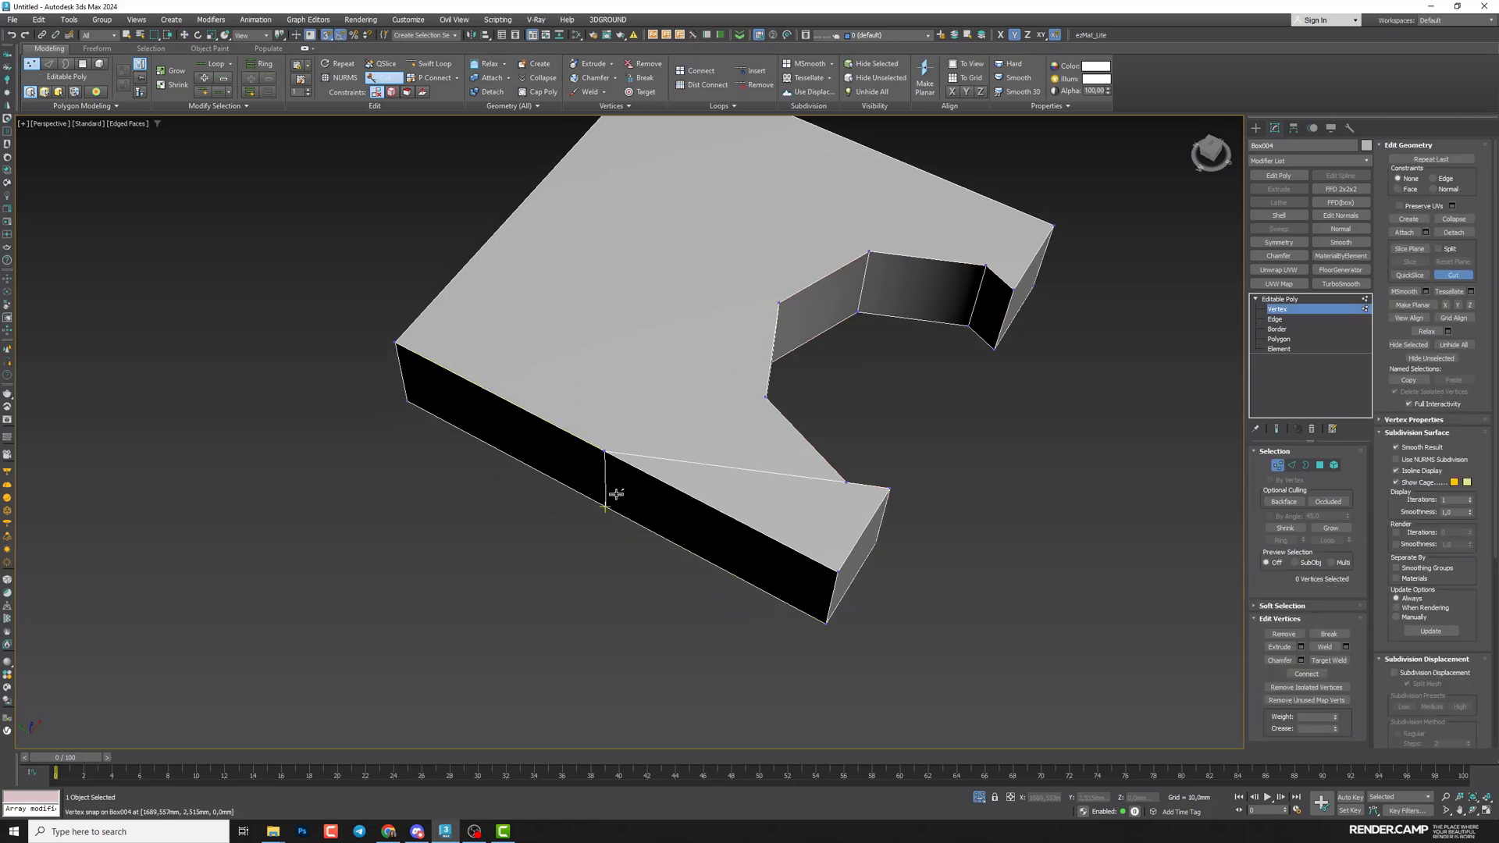
pyautogui.press('w')
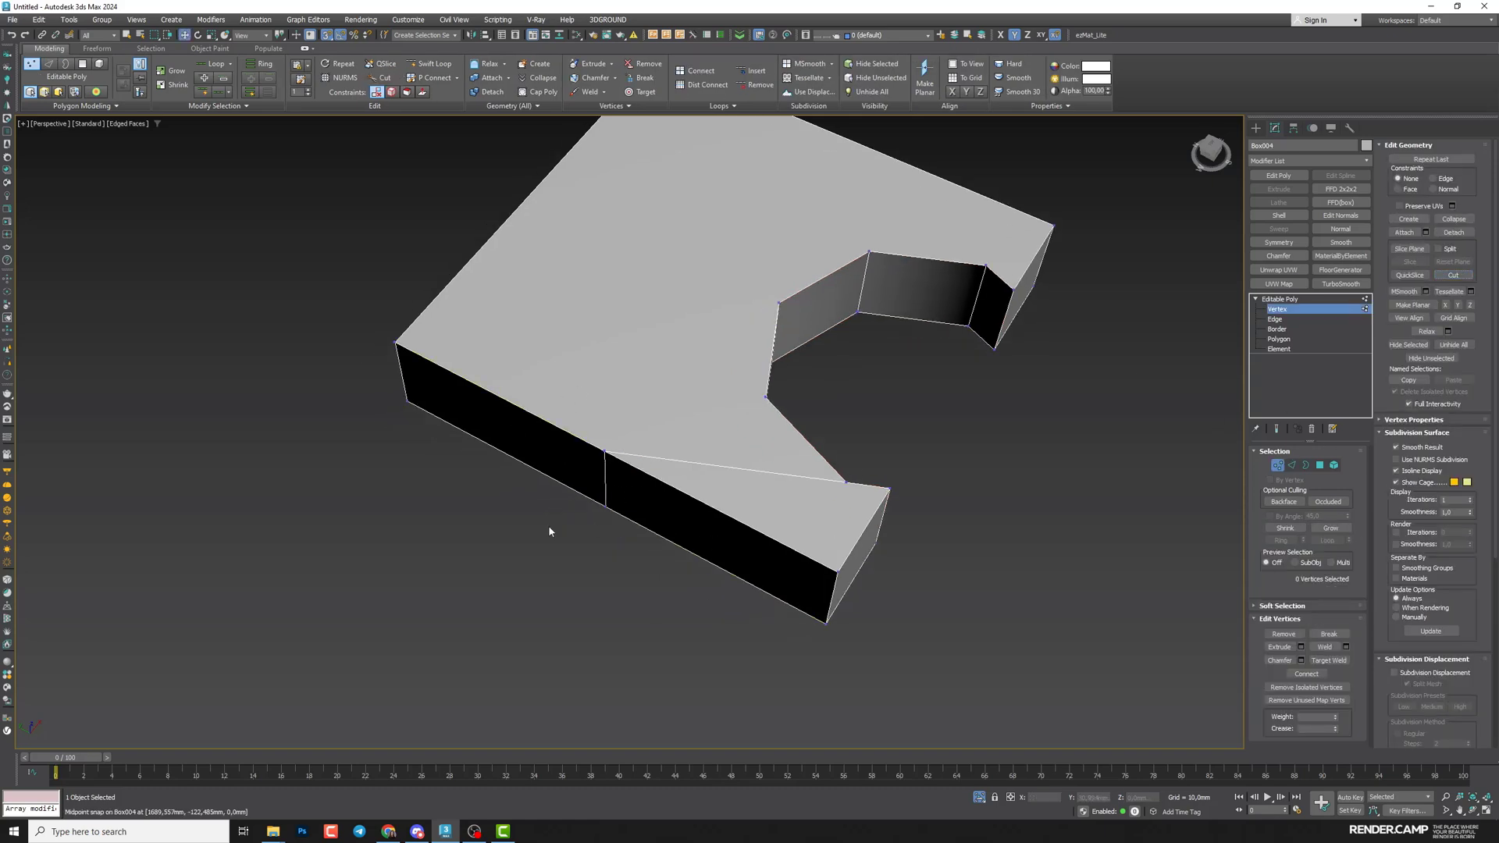
pyautogui.moveTo(634, 544); pyautogui.dragTo(846, 483)
pyautogui.keyDown('alt'); pyautogui.moveTo(770, 517); pyautogui.dragTo(1207, 414, button='middle'); pyautogui.keyUp('alt')
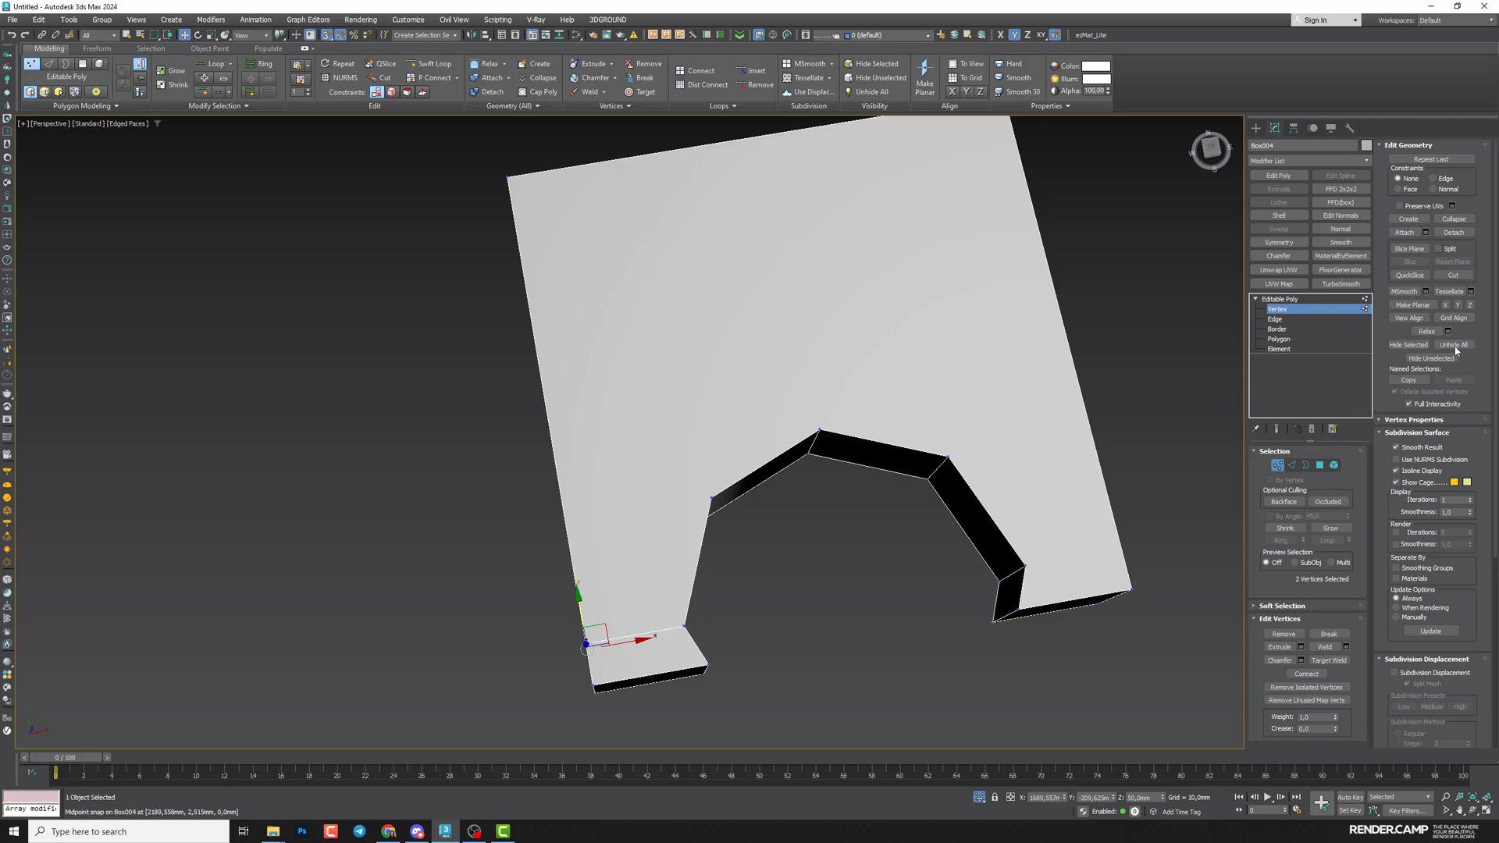
# Cut from the next notch corner to and down the slab's left side, and align the lower vertex under the upper one
pyautogui.click(1453, 275)
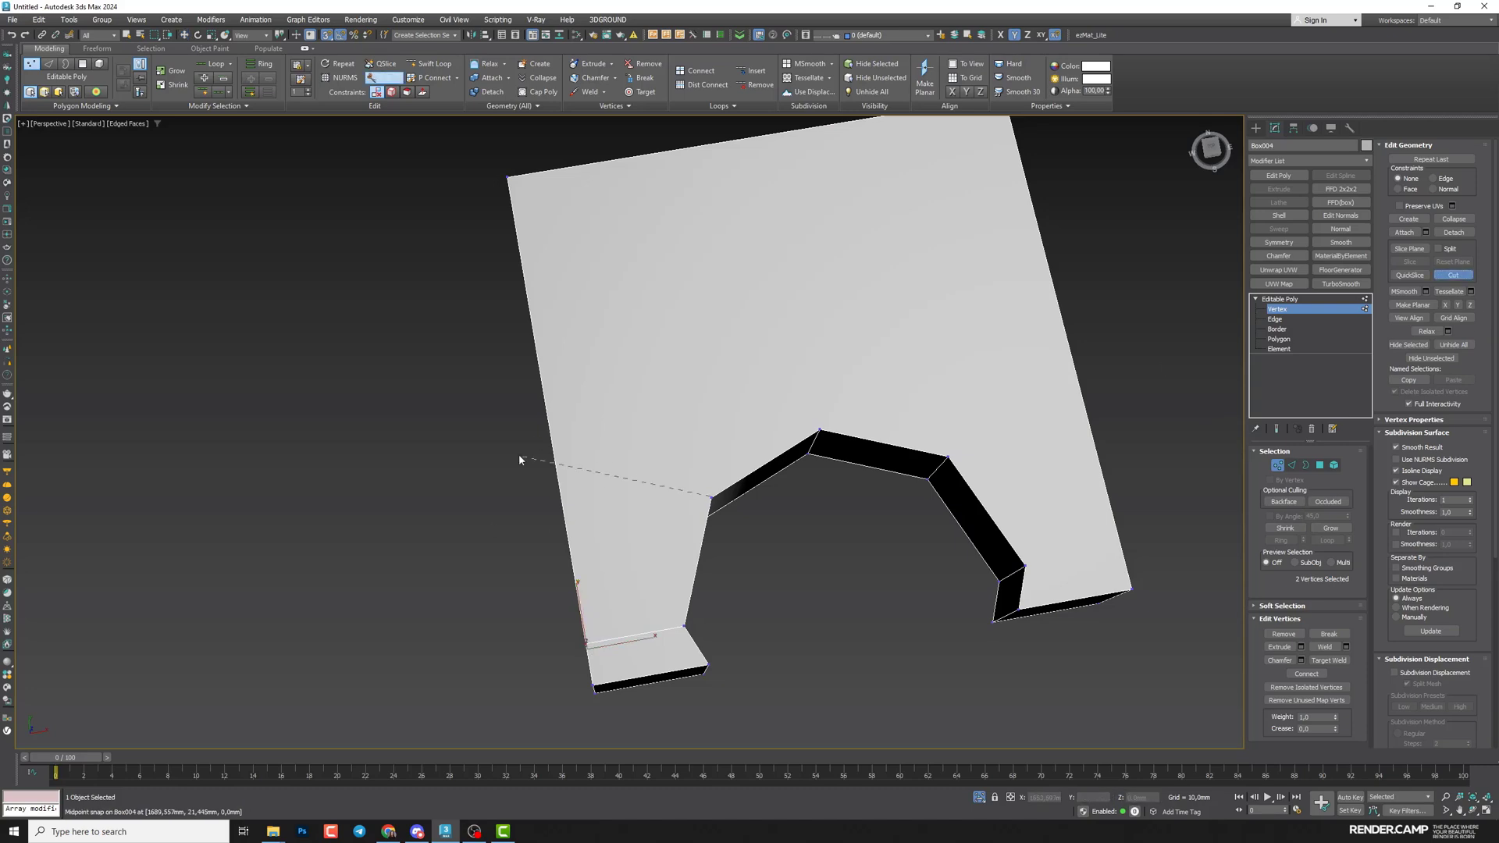
pyautogui.click(546, 426)
pyautogui.rightClick(545, 426)
pyautogui.keyDown('alt'); pyautogui.moveTo(549, 430); pyautogui.dragTo(734, 526, button='middle'); pyautogui.keyUp('alt')
pyautogui.click(590, 516)
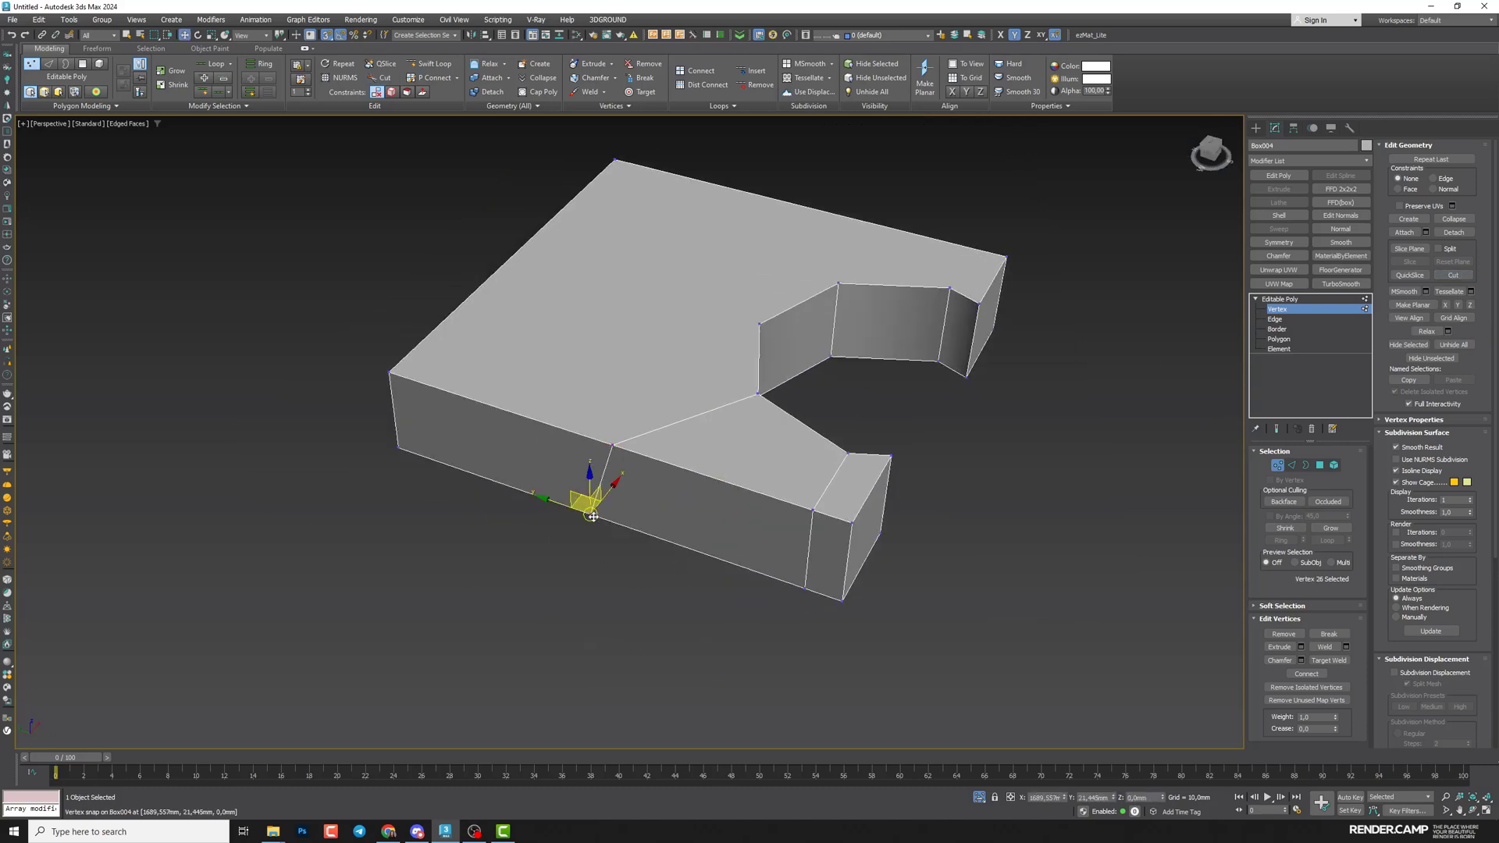
pyautogui.moveTo(561, 504); pyautogui.dragTo(612, 446)
pyautogui.scroll(-5, 781, 437)
pyautogui.keyDown('alt'); pyautogui.moveTo(781, 437); pyautogui.dragTo(676, 496, button='middle'); pyautogui.keyUp('alt')
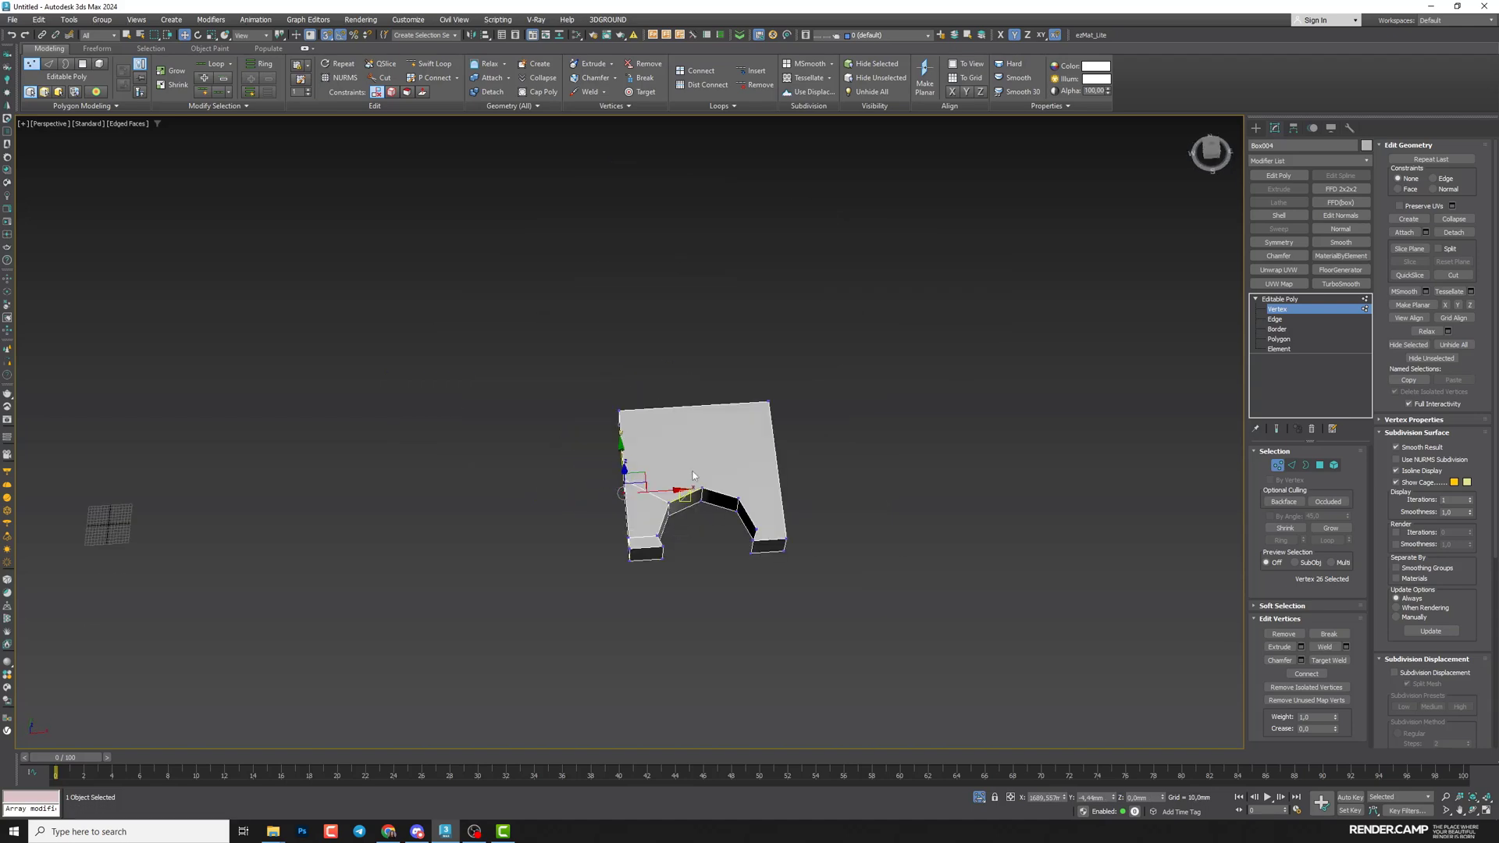
pyautogui.scroll(3, 676, 495)
# Cut an edge from the back edge's midpoint to the notch's middle vertex and continue it down the back side
pyautogui.click(1453, 275)
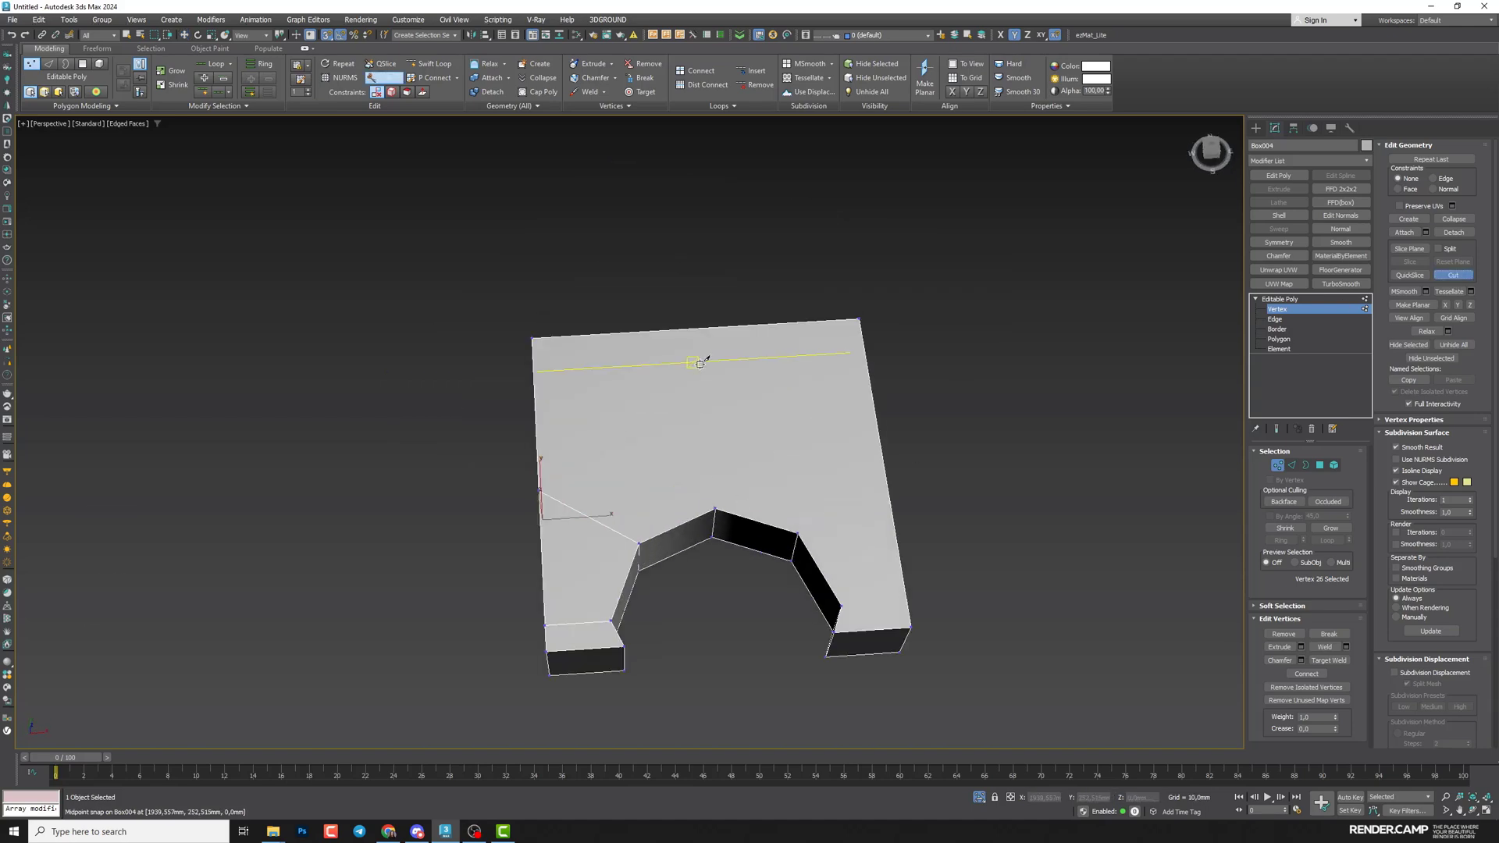
pyautogui.click(691, 329)
pyautogui.keyDown('alt'); pyautogui.moveTo(691, 329); pyautogui.dragTo(547, 406, button='middle'); pyautogui.keyUp('alt')
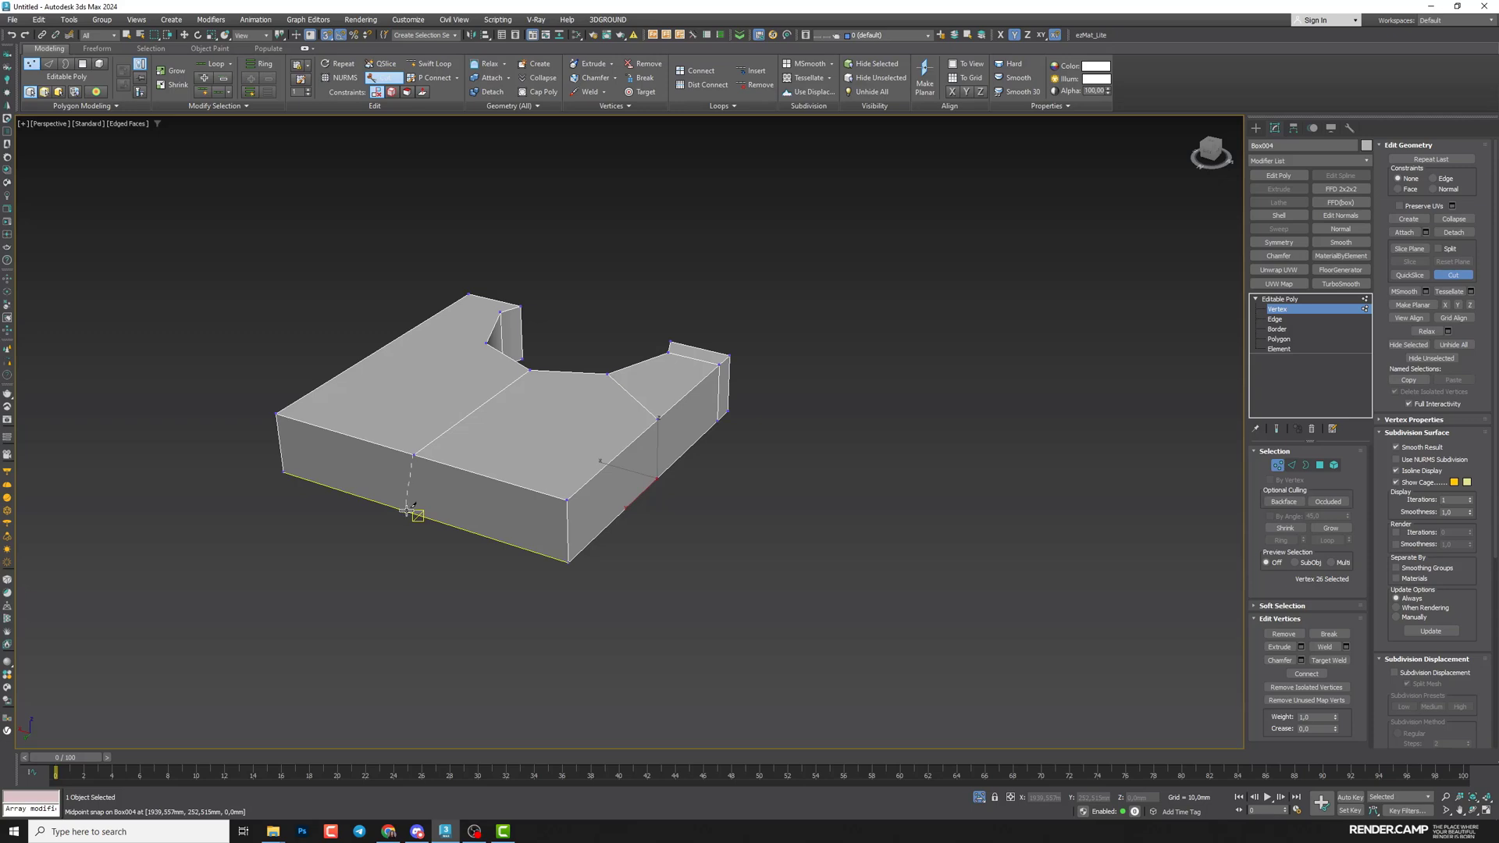
pyautogui.keyDown('alt'); pyautogui.moveTo(407, 505); pyautogui.dragTo(686, 419, button='middle'); pyautogui.keyUp('alt')
pyautogui.keyDown('alt'); pyautogui.moveTo(576, 629); pyautogui.dragTo(613, 574, button='middle'); pyautogui.keyUp('alt')
pyautogui.keyDown('alt'); pyautogui.moveTo(789, 581); pyautogui.dragTo(699, 398, button='middle'); pyautogui.keyUp('alt')
pyautogui.keyDown('alt'); pyautogui.moveTo(700, 484); pyautogui.dragTo(673, 604, button='middle'); pyautogui.keyUp('alt')
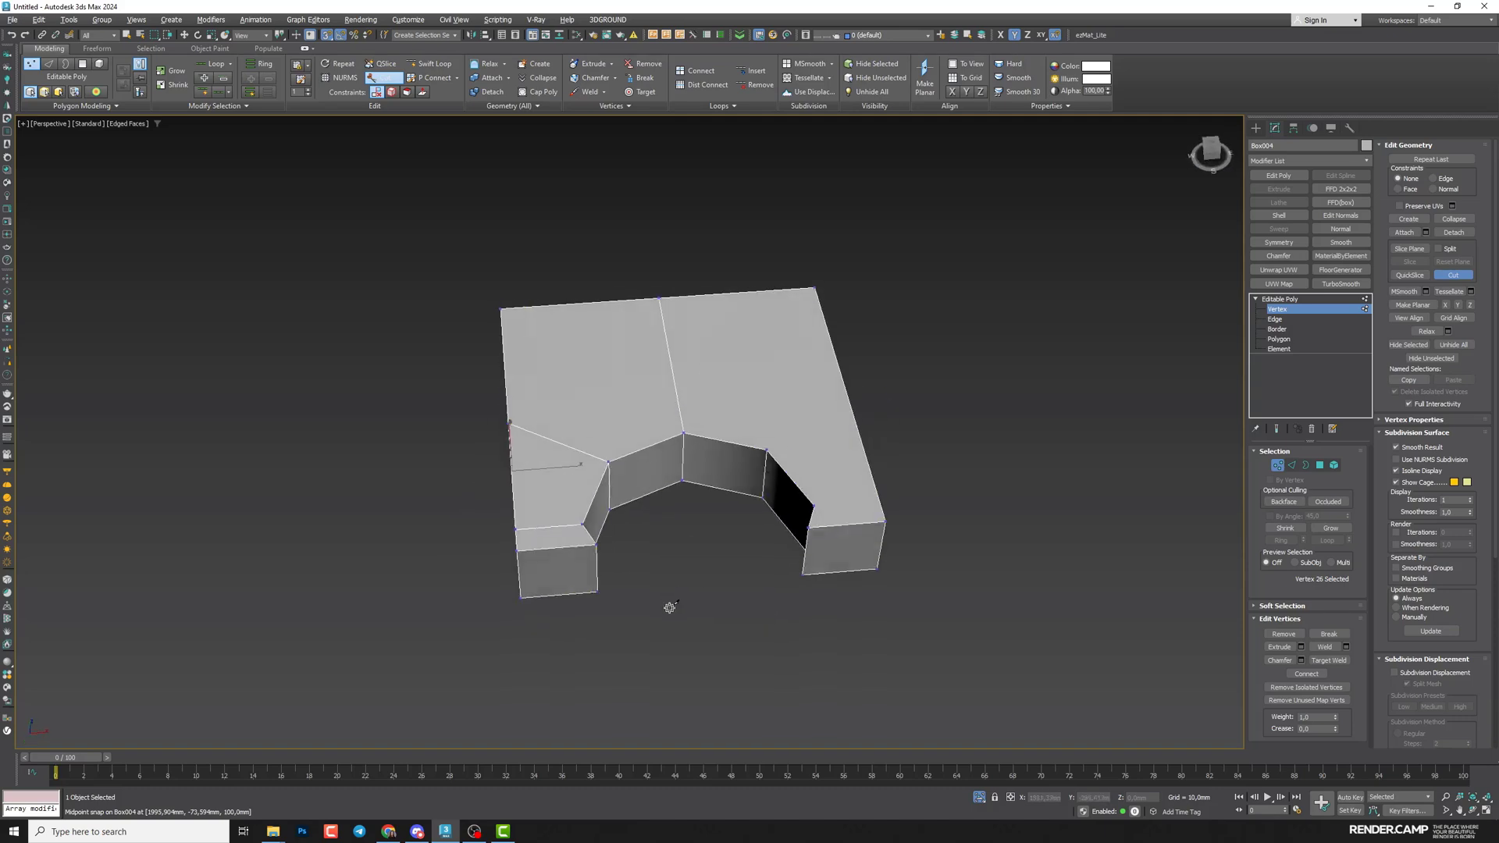
pyautogui.keyDown('alt'); pyautogui.moveTo(658, 513); pyautogui.dragTo(713, 391, button='middle'); pyautogui.keyUp('alt')
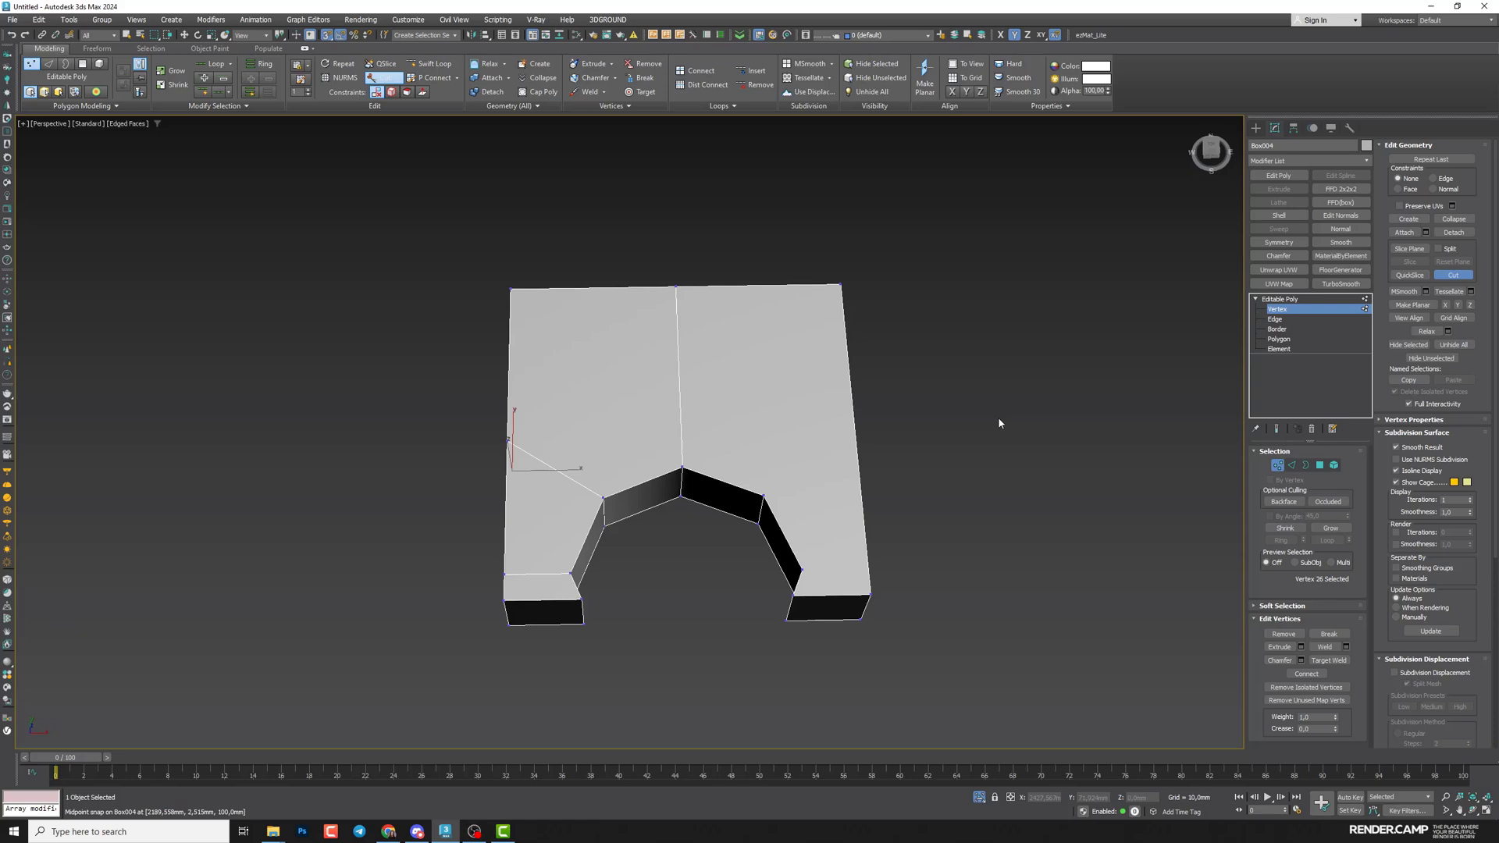
pyautogui.click(1456, 277)
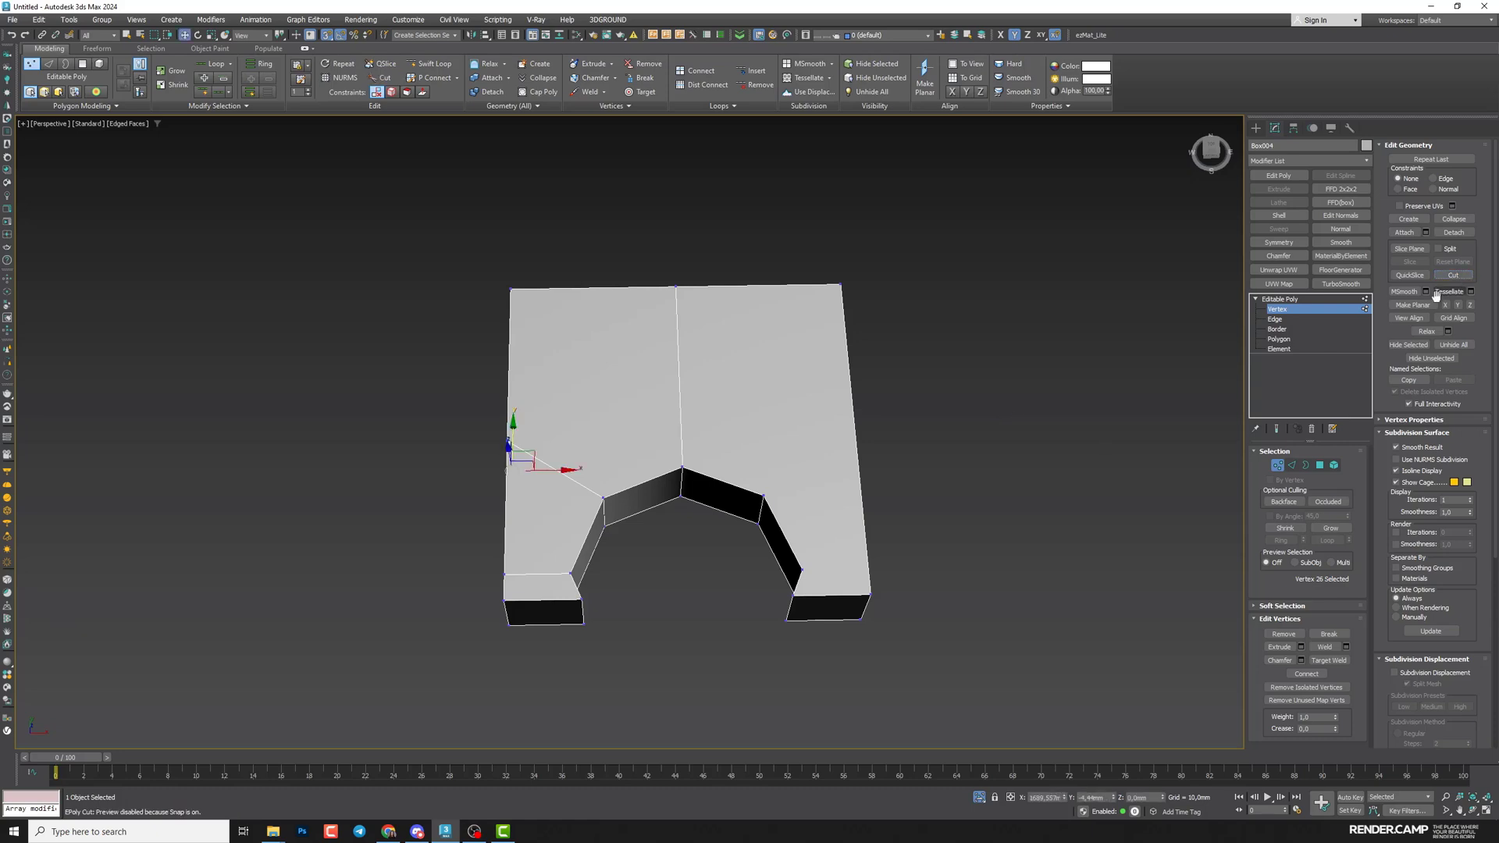
# Center the slab's pivot to the object and return to its modifier stack
pyautogui.click(1279, 300)
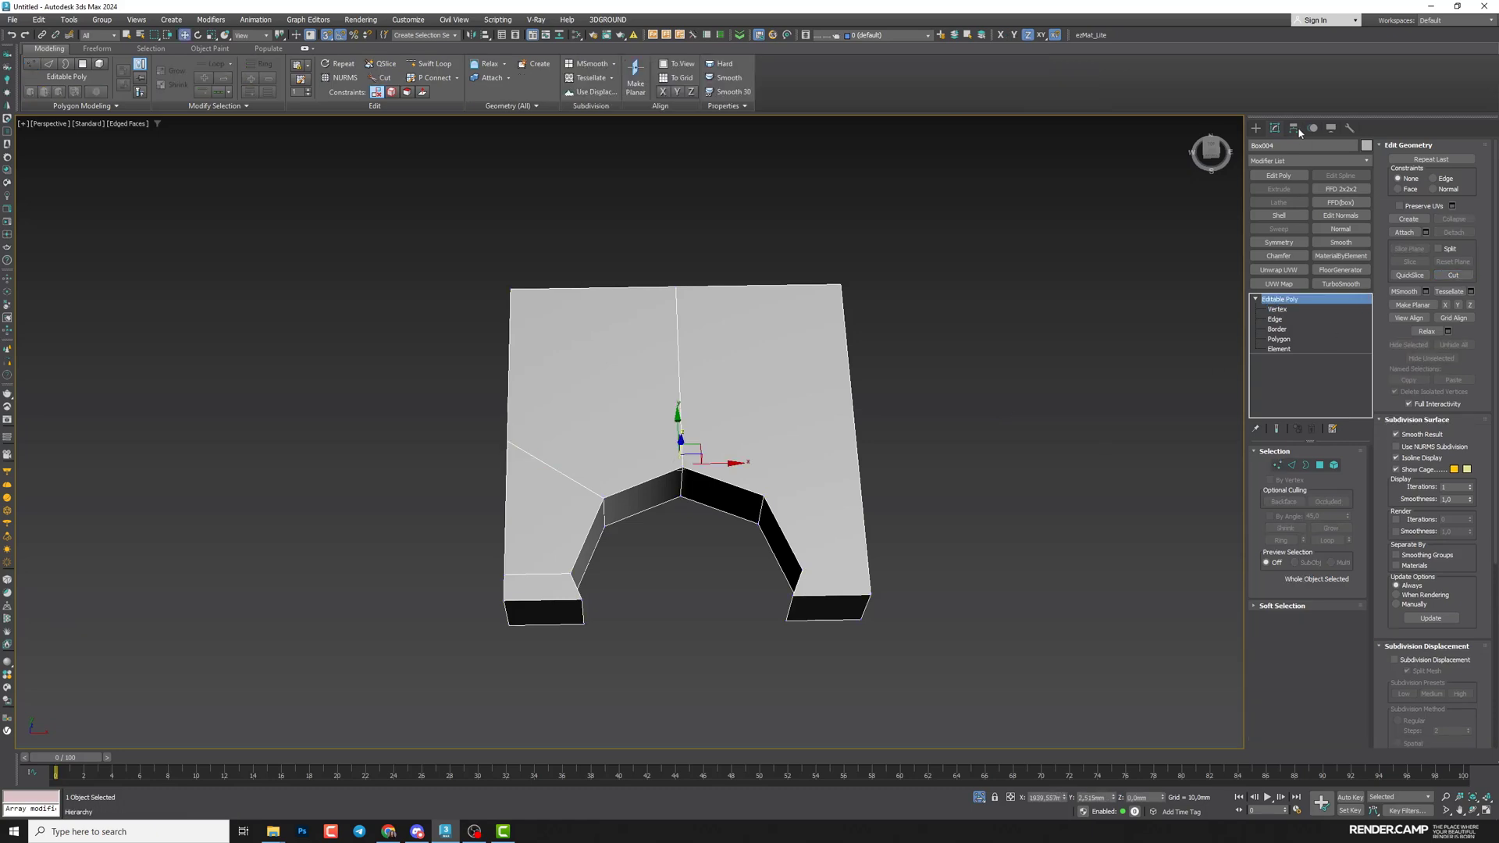
pyautogui.click(1293, 128)
pyautogui.click(1287, 210)
pyautogui.click(1296, 271)
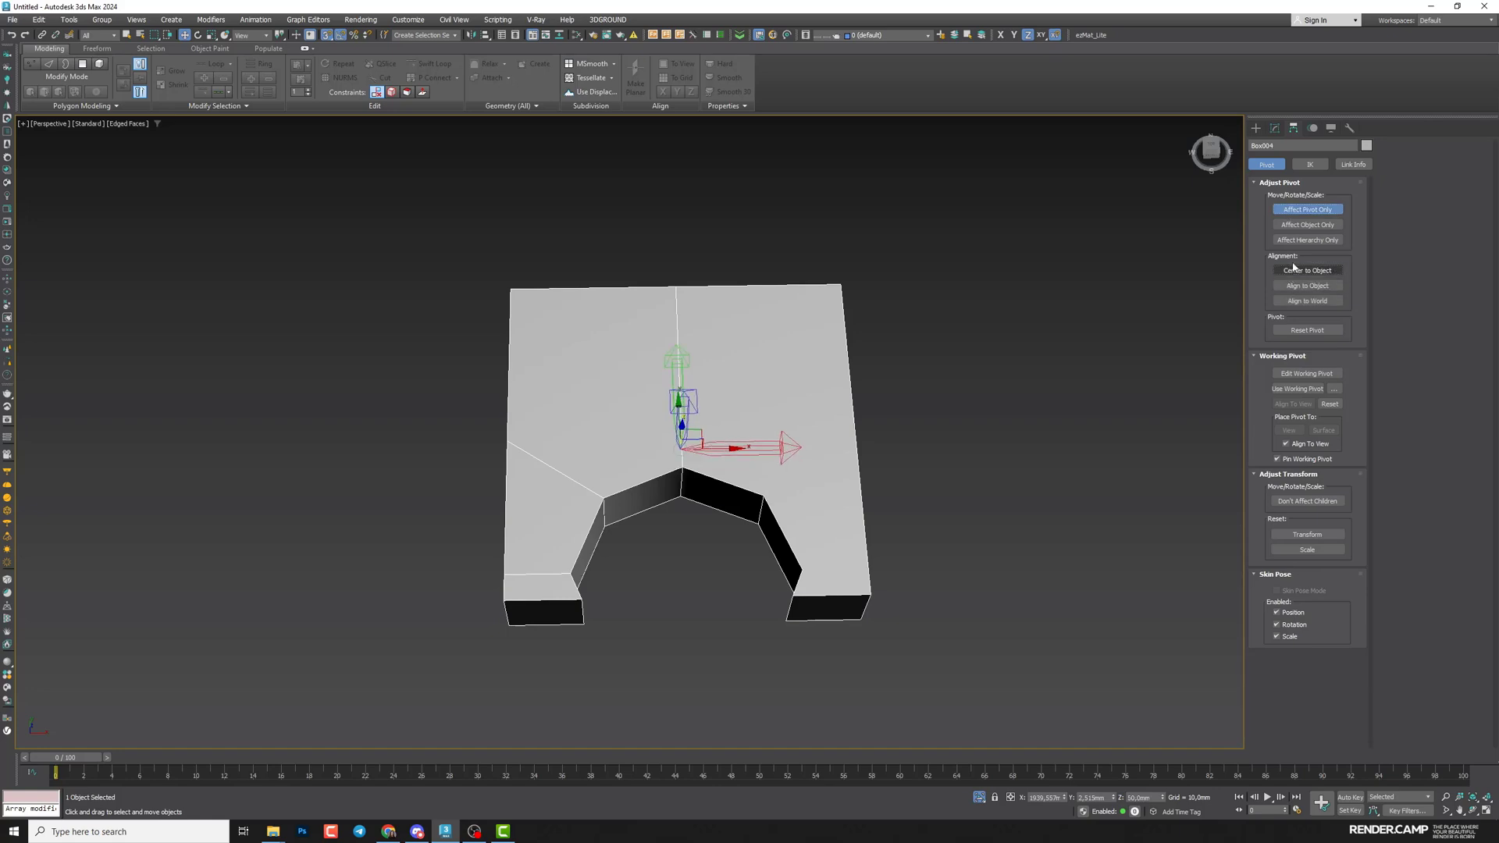
pyautogui.click(1299, 210)
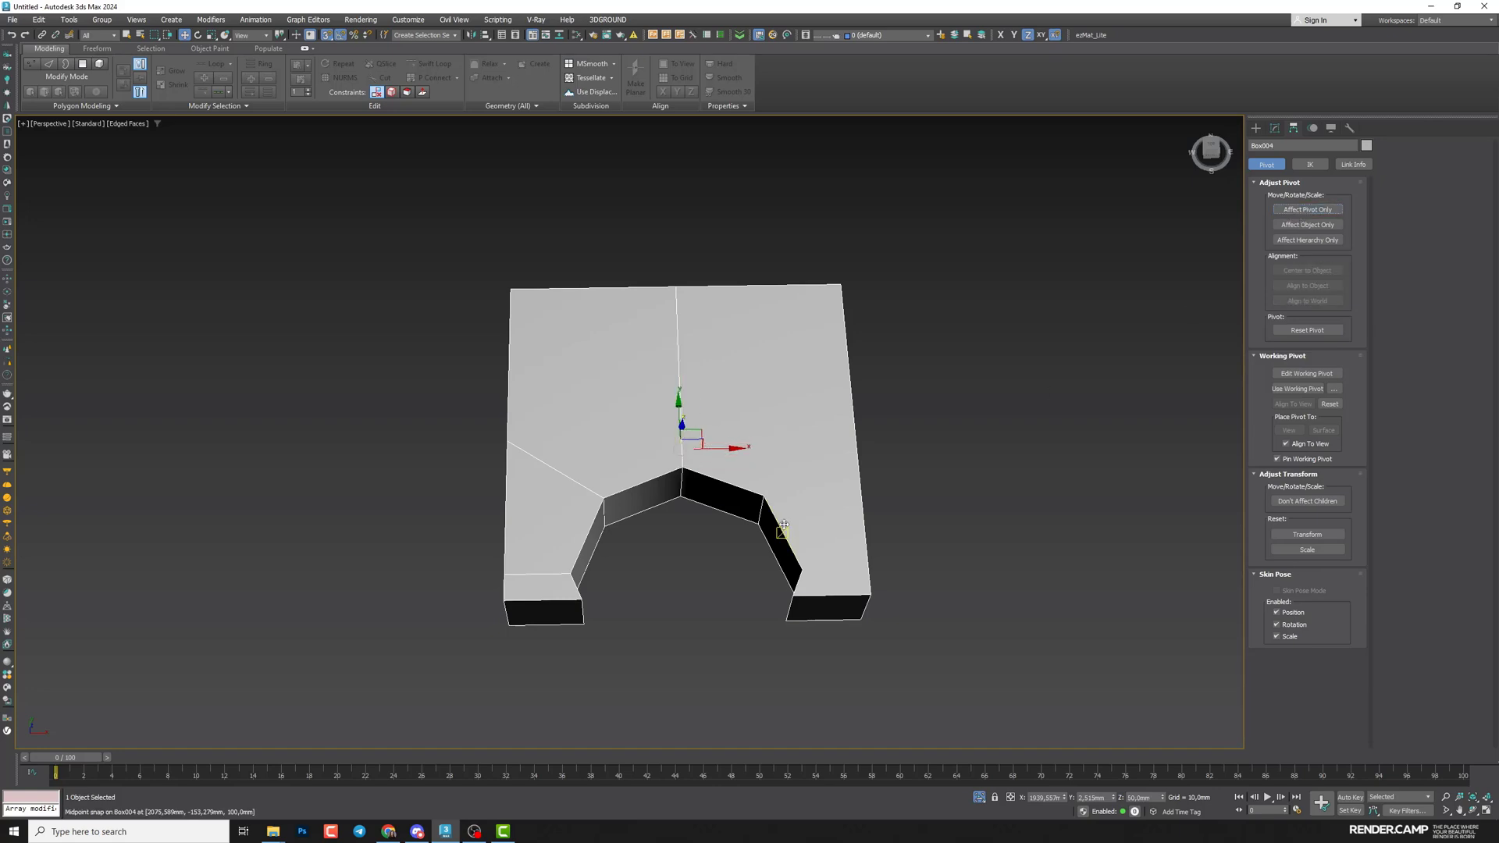
pyautogui.click(1276, 130)
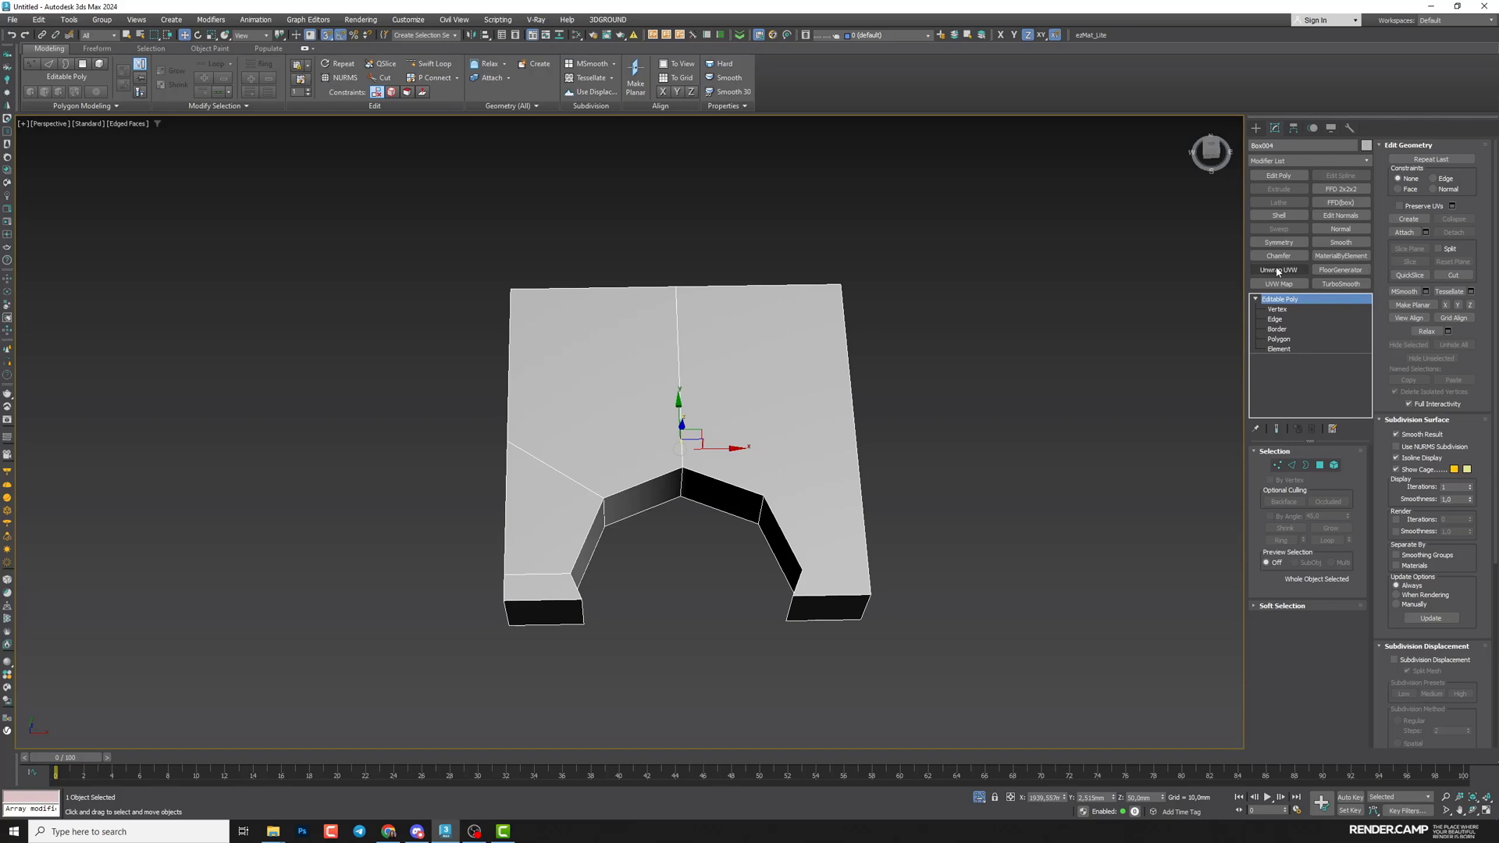
# Add a Symmetry modifier that mirrors the left half's cuts across the flipped X axis
pyautogui.click(1279, 242)
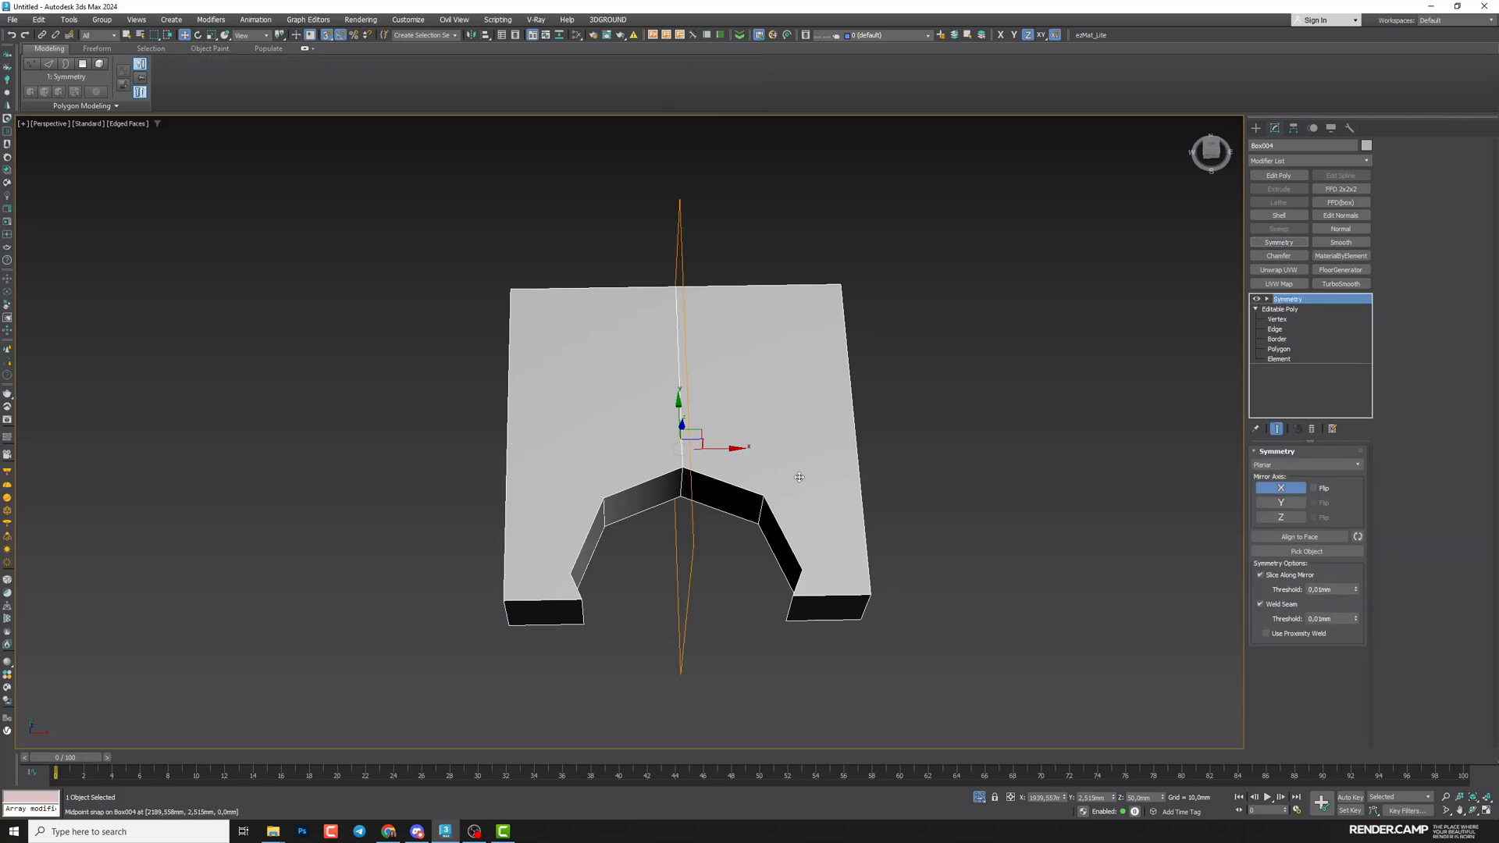
pyautogui.keyDown('alt'); pyautogui.moveTo(672, 513); pyautogui.dragTo(726, 559, button='middle'); pyautogui.keyUp('alt')
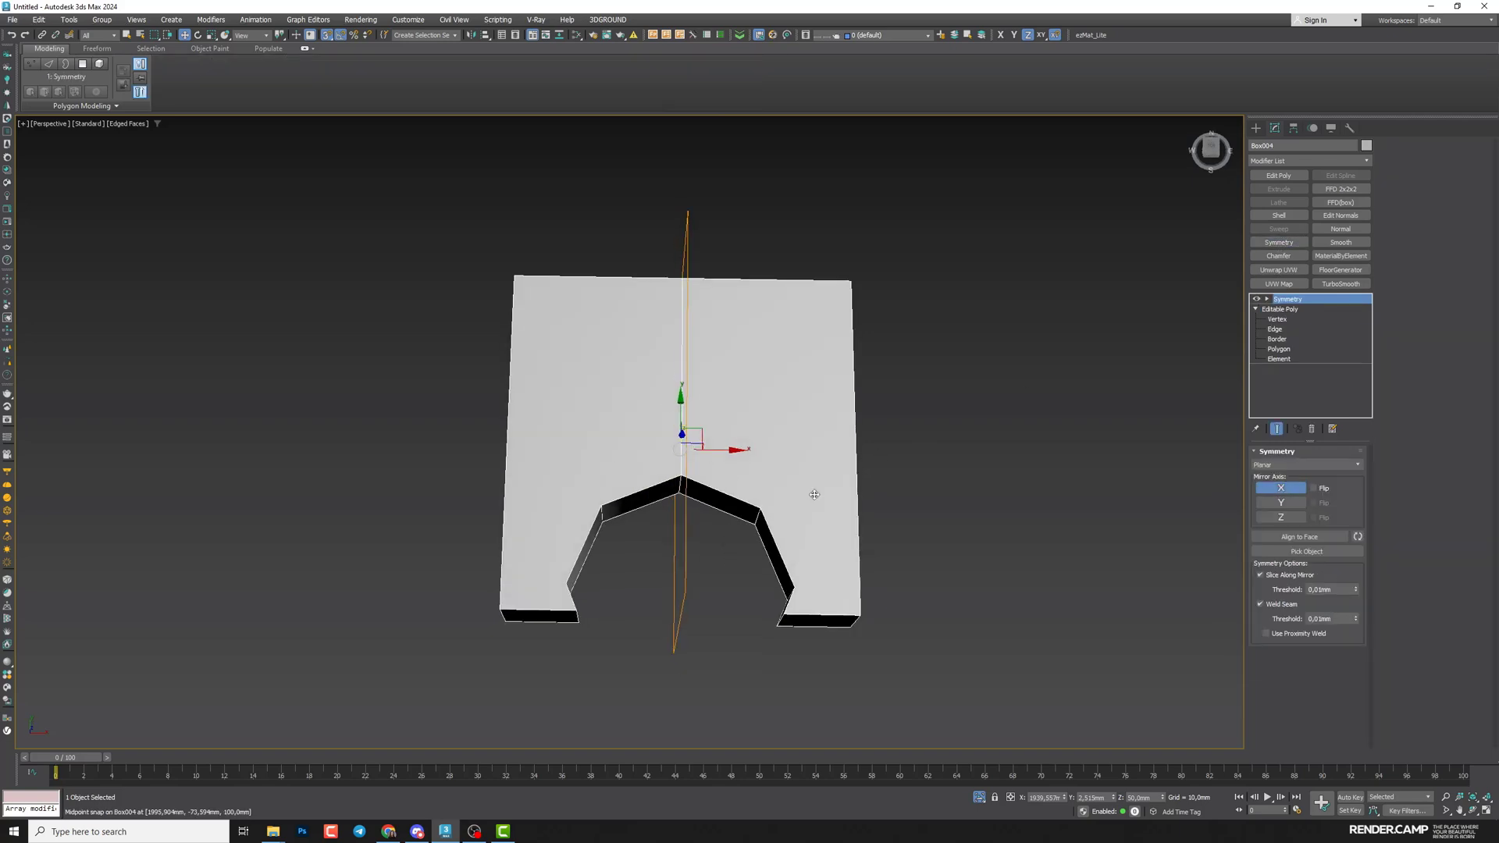
pyautogui.keyDown('alt'); pyautogui.moveTo(573, 429); pyautogui.dragTo(1049, 533, button='middle'); pyautogui.keyUp('alt')
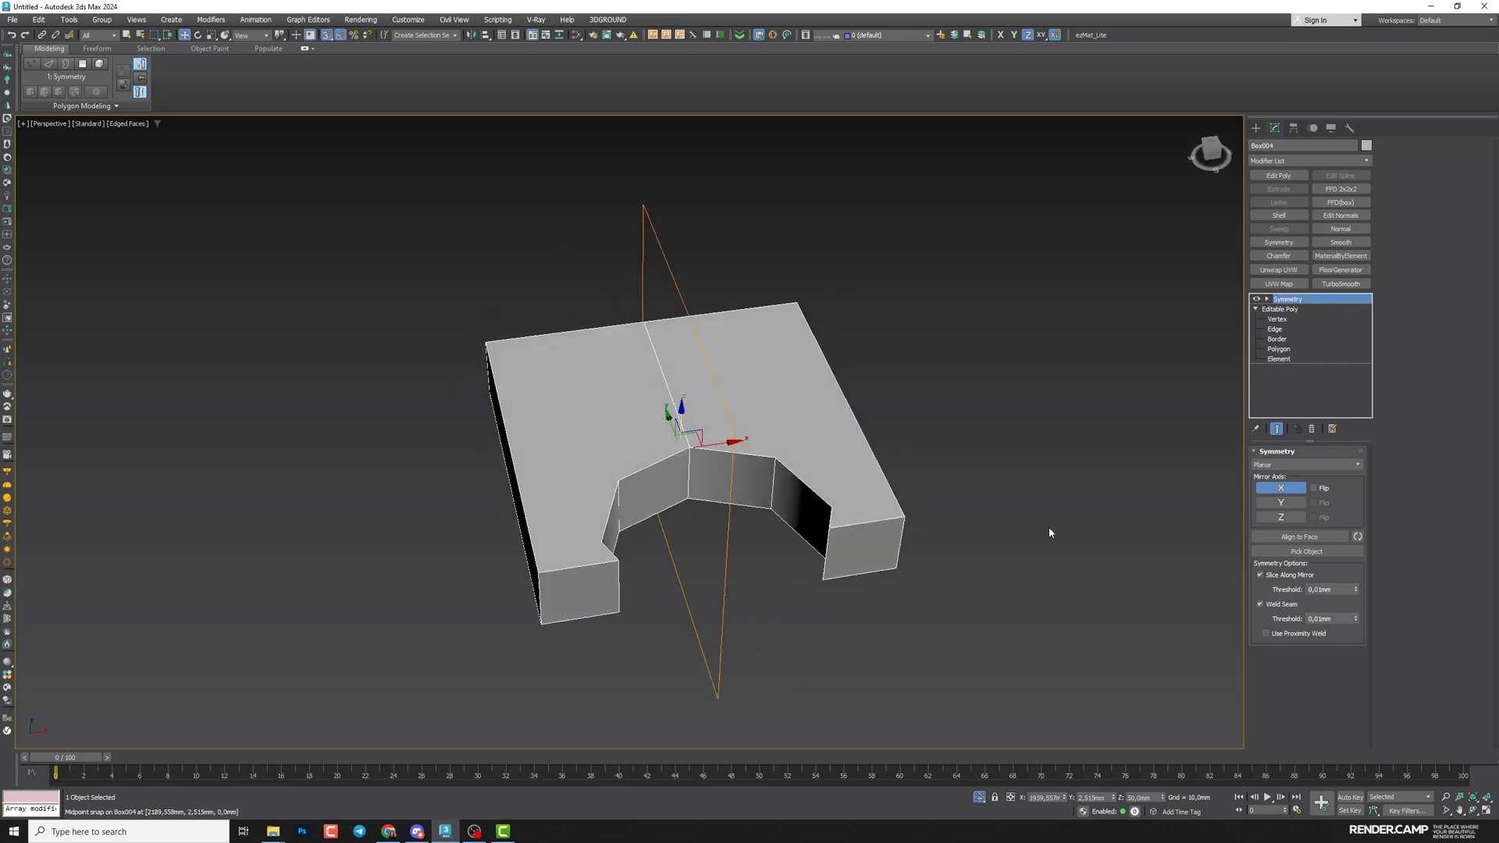
pyautogui.click(1314, 488)
pyautogui.keyDown('alt'); pyautogui.moveTo(851, 468); pyautogui.dragTo(780, 531, button='middle'); pyautogui.keyUp('alt')
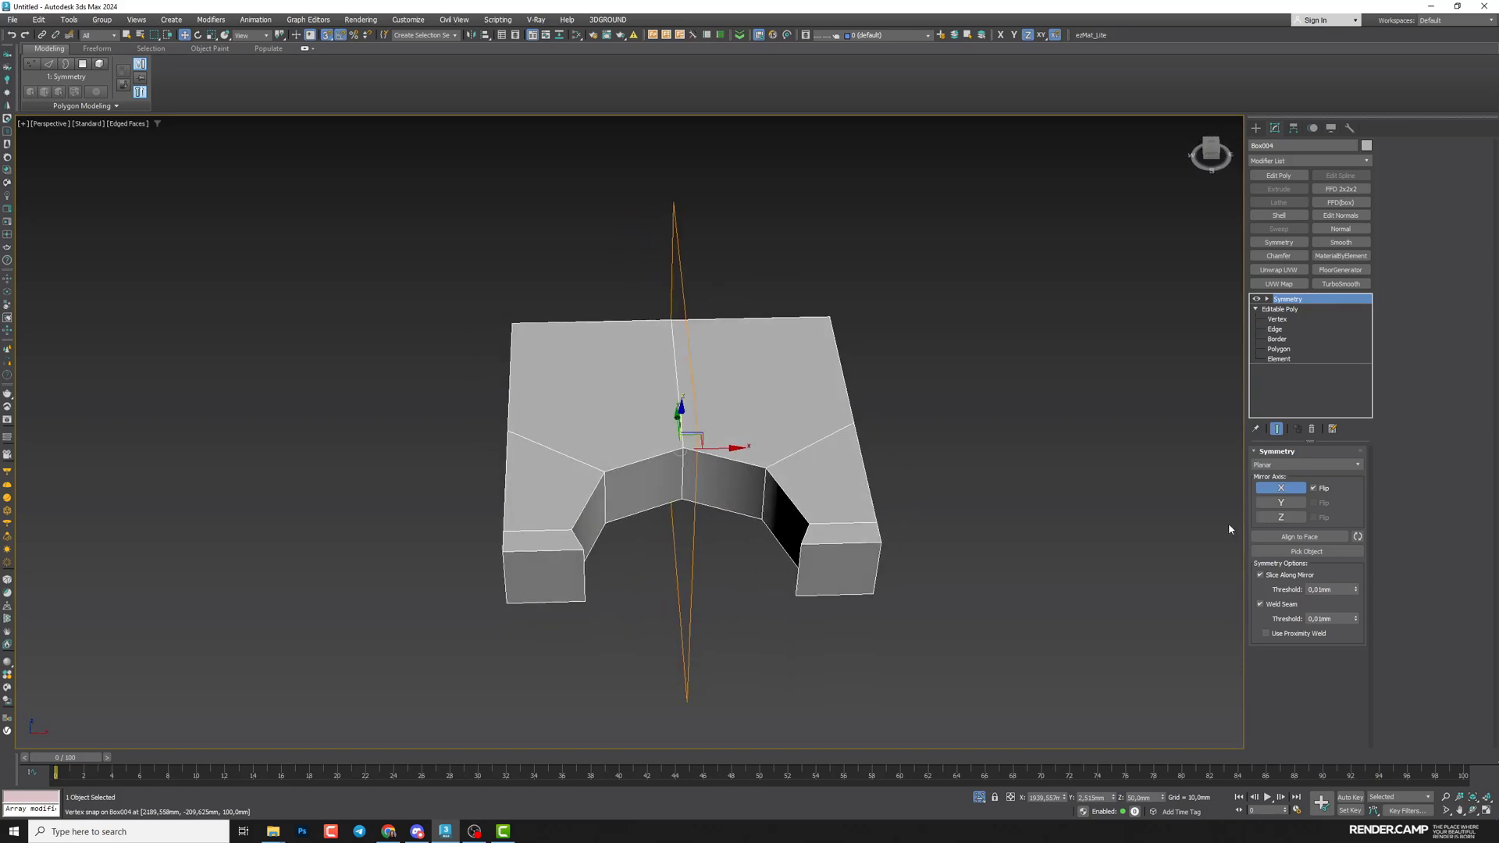
# Enable Symmetry in Z and flipped Y to mirror the notch to the opposite side, and convert the slab to Editable Poly
pyautogui.click(1281, 519)
pyautogui.keyDown('alt'); pyautogui.moveTo(672, 469); pyautogui.dragTo(660, 464, button='middle'); pyautogui.keyUp('alt')
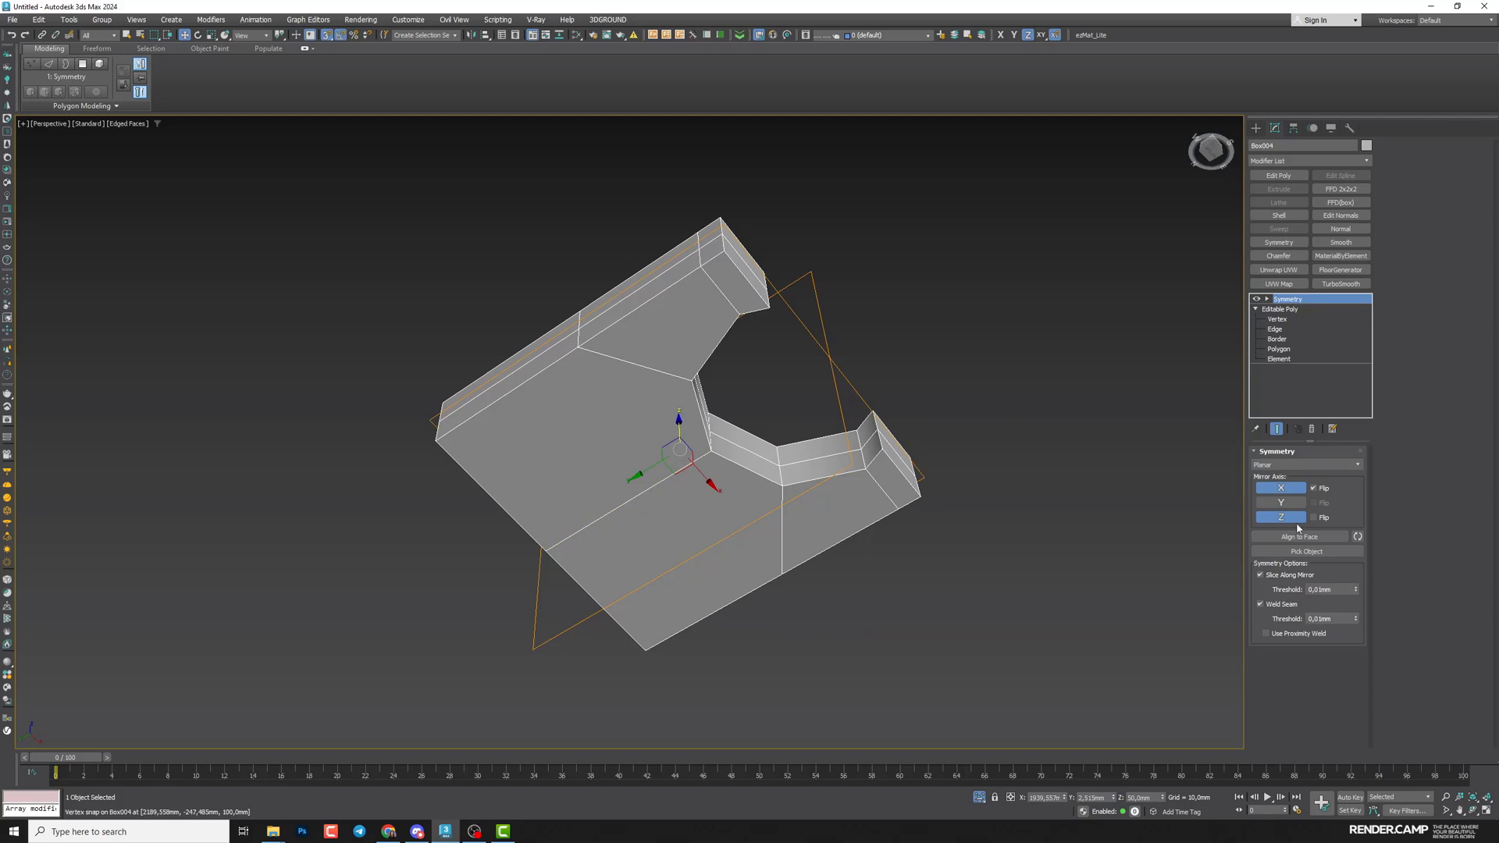
pyautogui.keyDown('alt'); pyautogui.moveTo(813, 484); pyautogui.dragTo(599, 316, button='middle'); pyautogui.keyUp('alt')
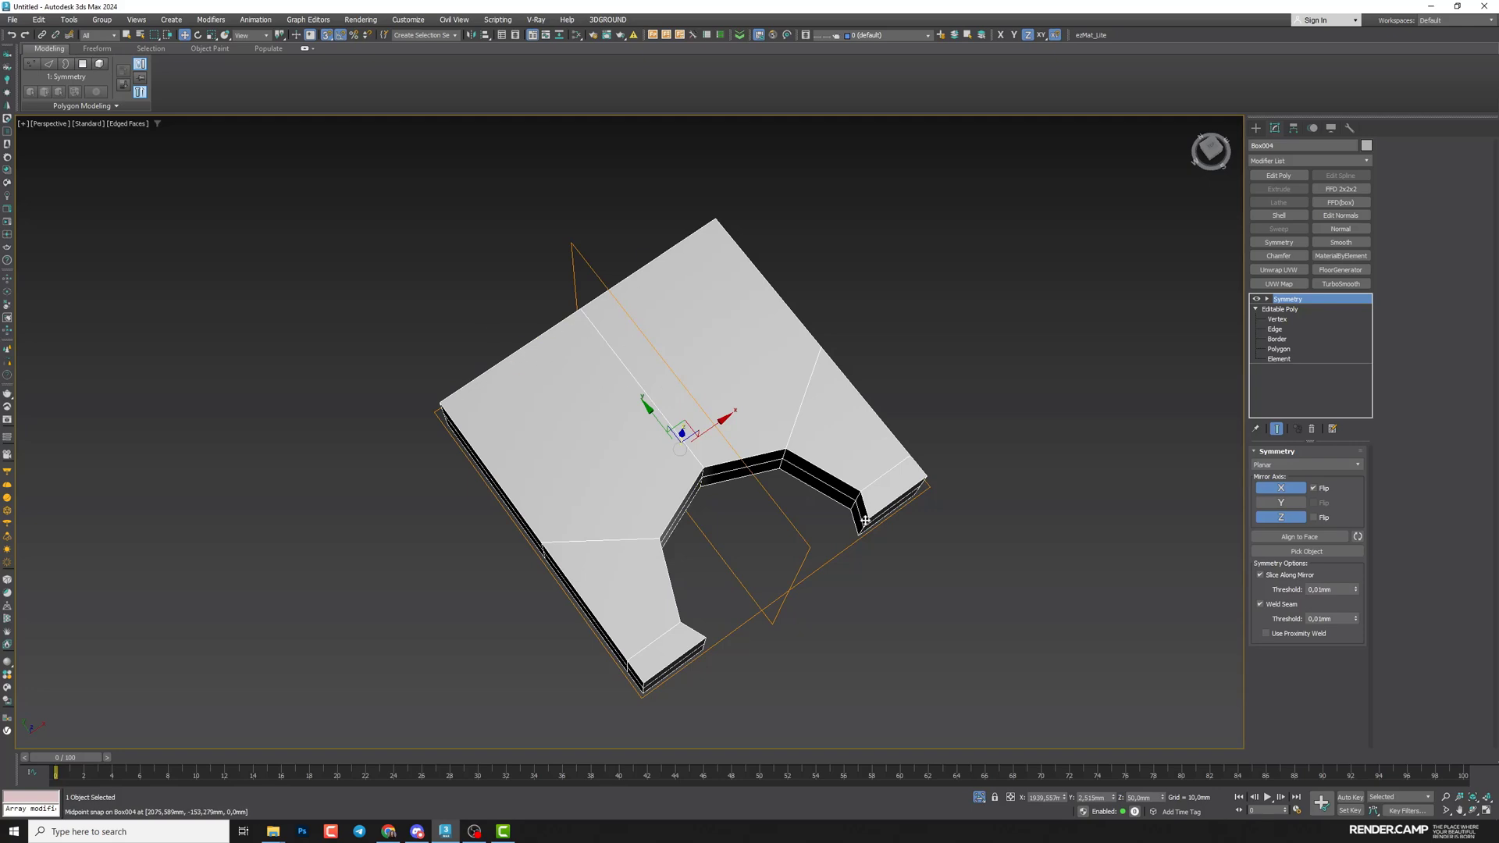
pyautogui.click(1280, 502)
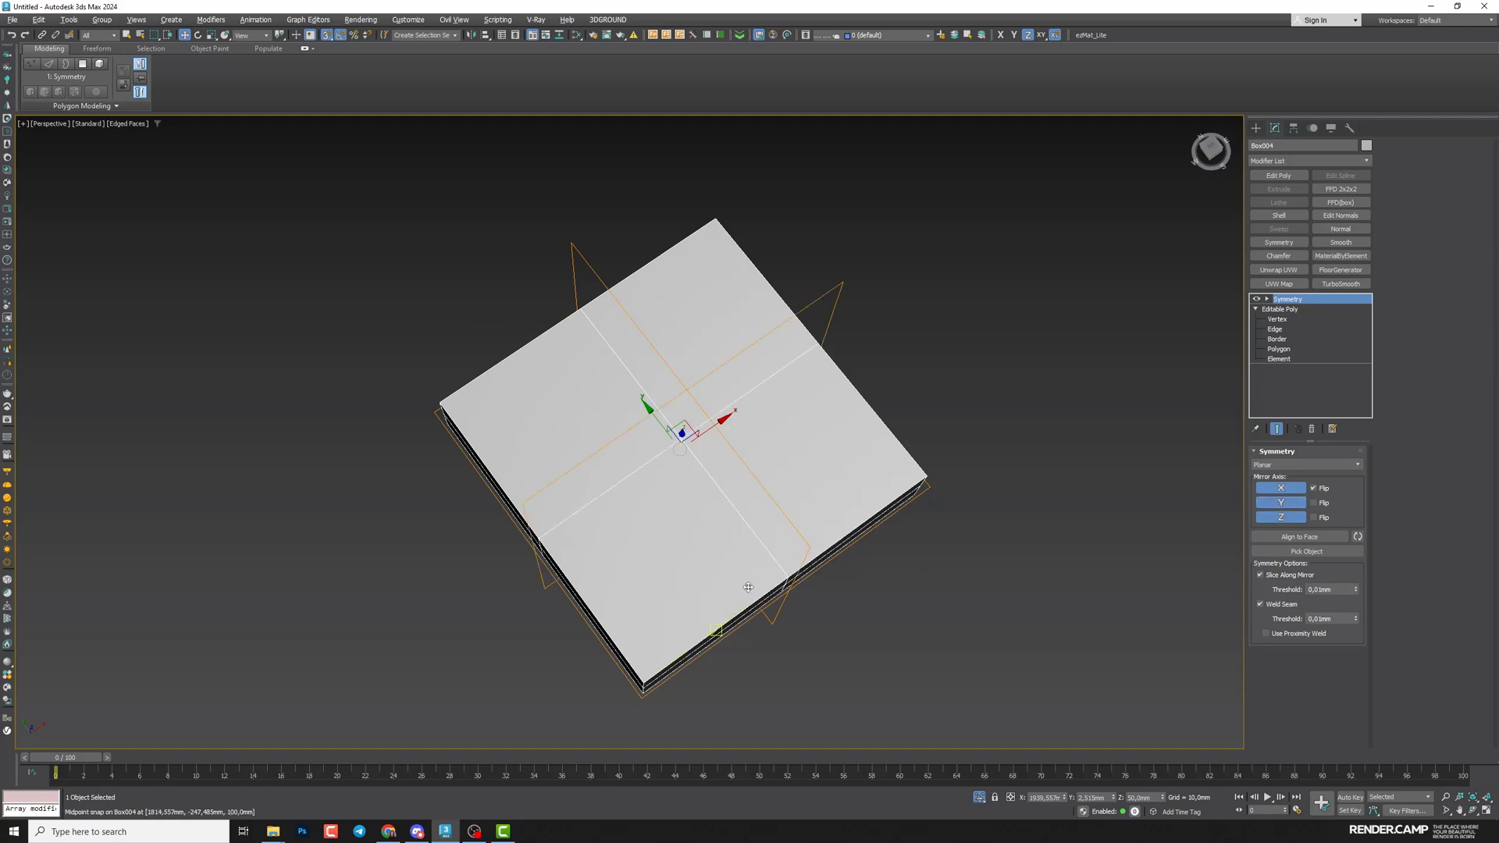
pyautogui.keyDown('alt'); pyautogui.moveTo(749, 586); pyautogui.dragTo(641, 467, button='middle'); pyautogui.keyUp('alt')
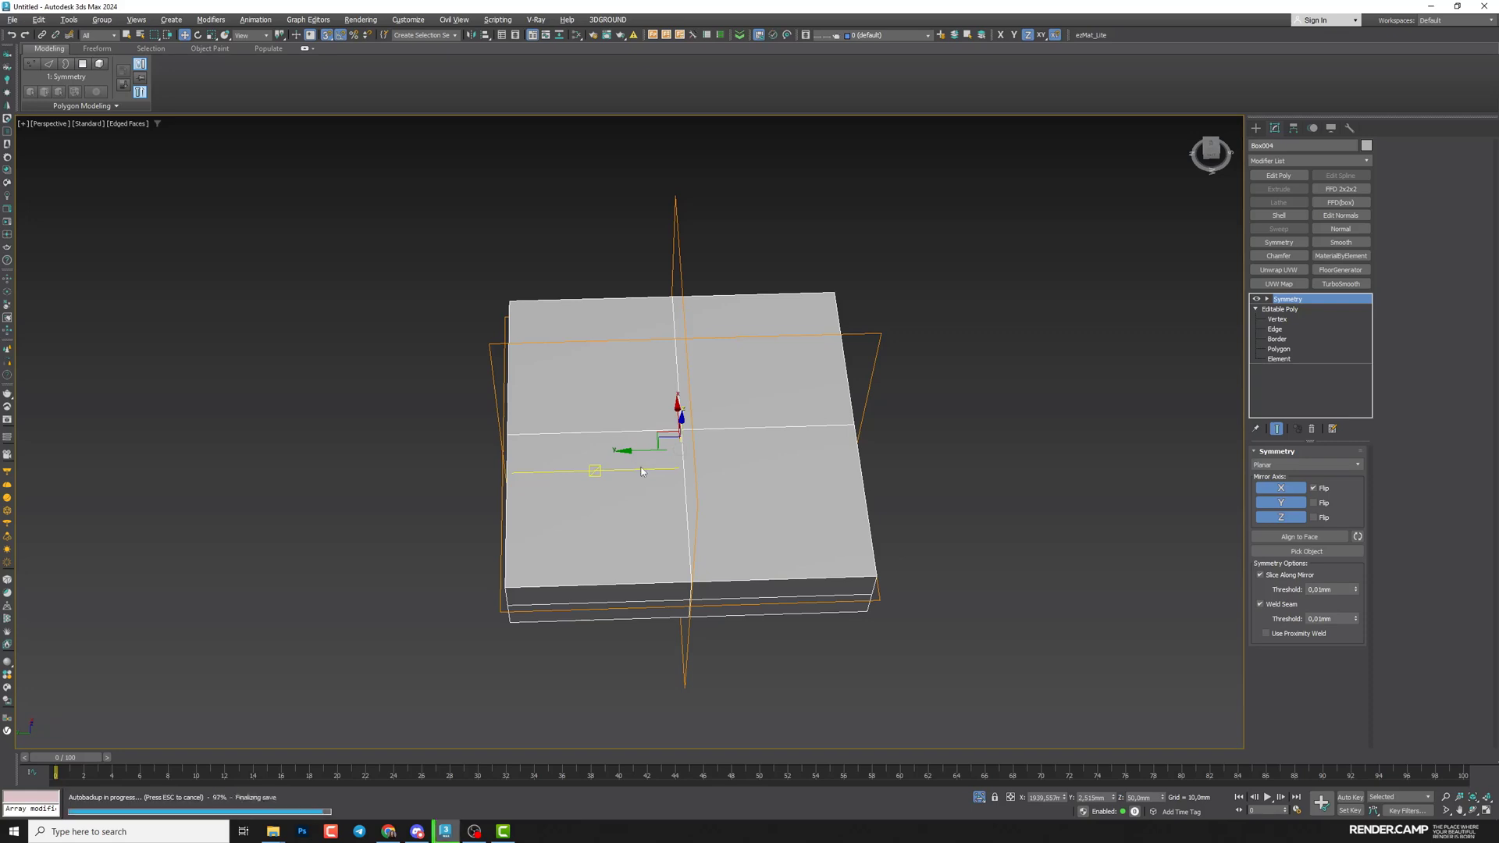
pyautogui.click(1314, 503)
pyautogui.keyDown('alt'); pyautogui.moveTo(749, 453); pyautogui.dragTo(698, 552, button='middle'); pyautogui.keyUp('alt')
pyautogui.hotkey('ctrl', 'e')
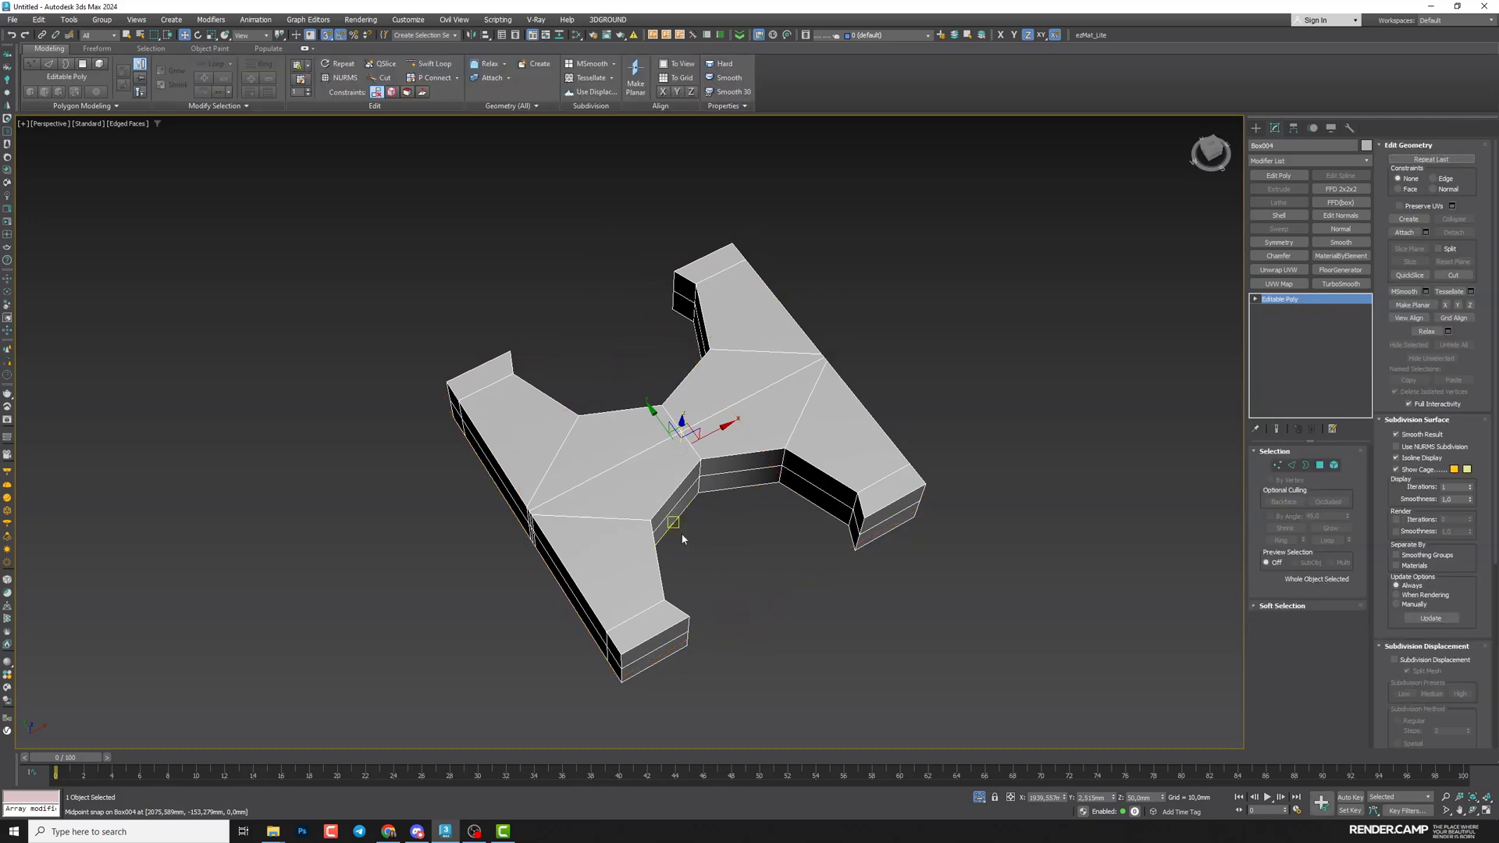
# Smooth the two-notch slab with a Chamfer filtered by minimum angle and a TurboSmooth set to 2 iterations
pyautogui.click(1280, 259)
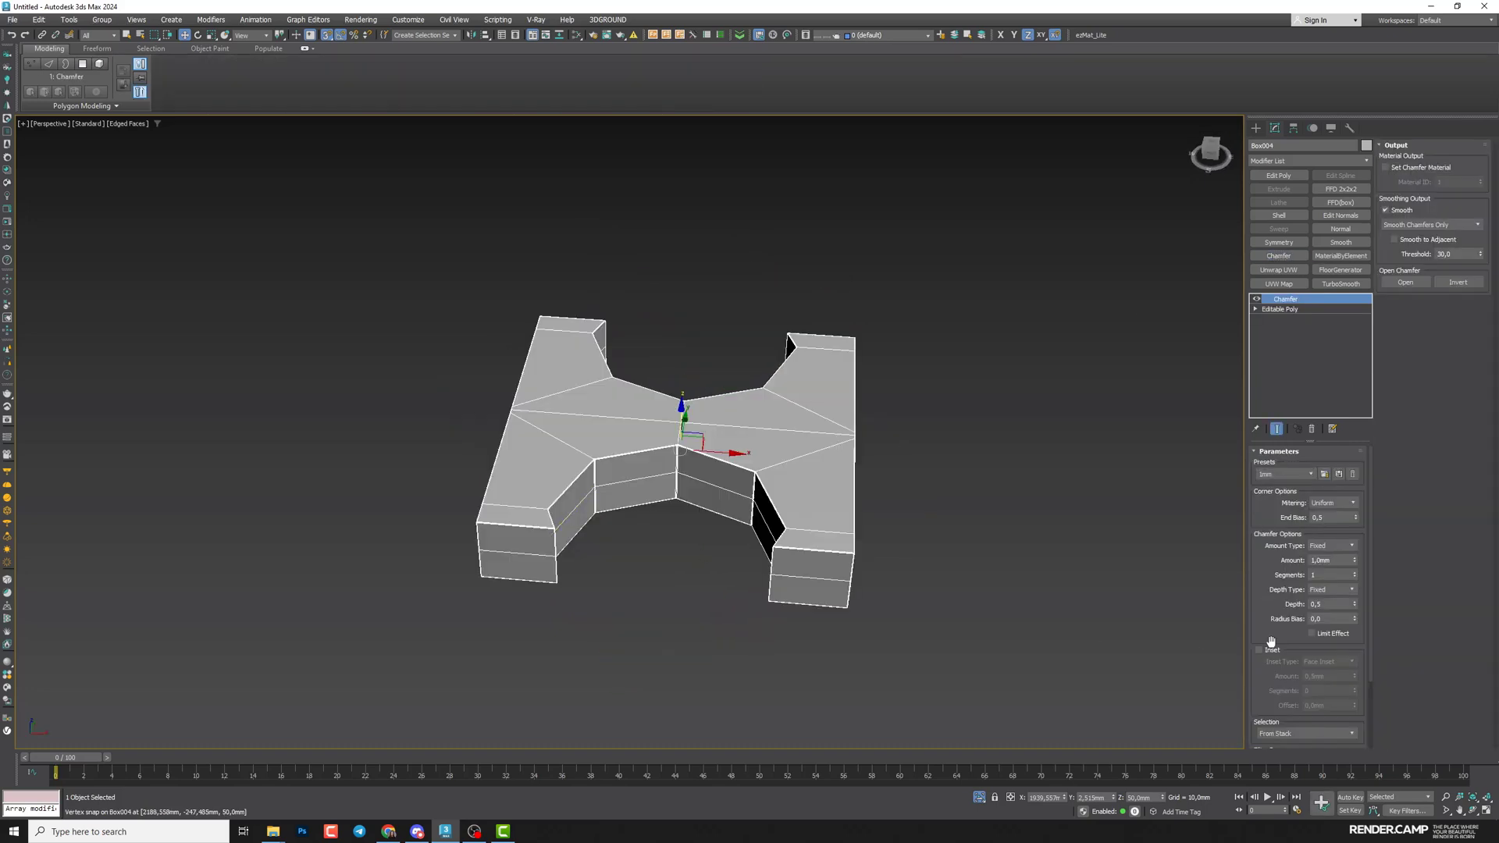
pyautogui.moveTo(1272, 641); pyautogui.dragTo(1272, 552)
pyautogui.click(1341, 284)
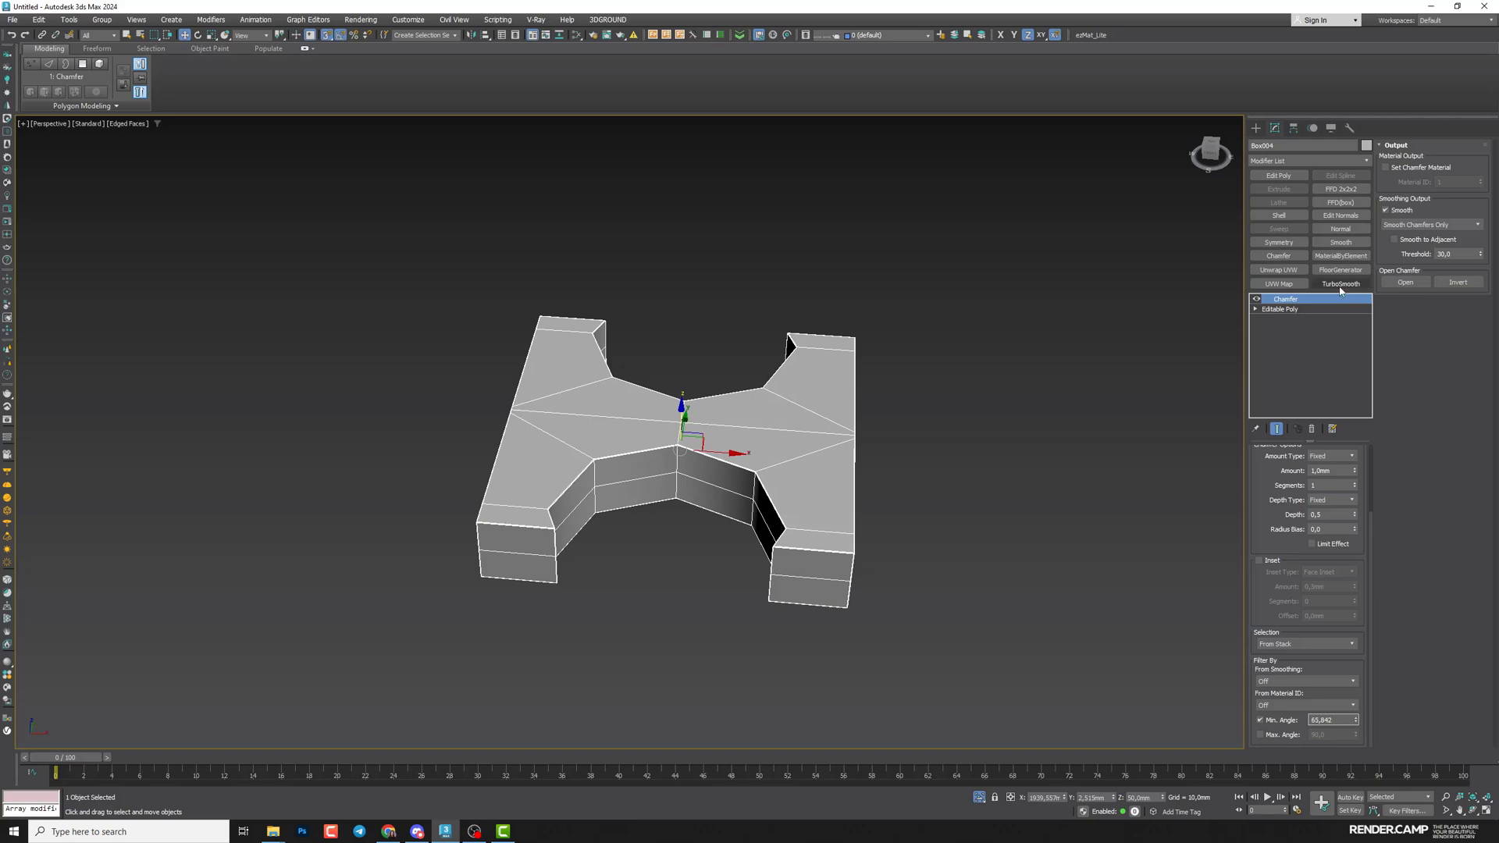
pyautogui.click(1347, 471)
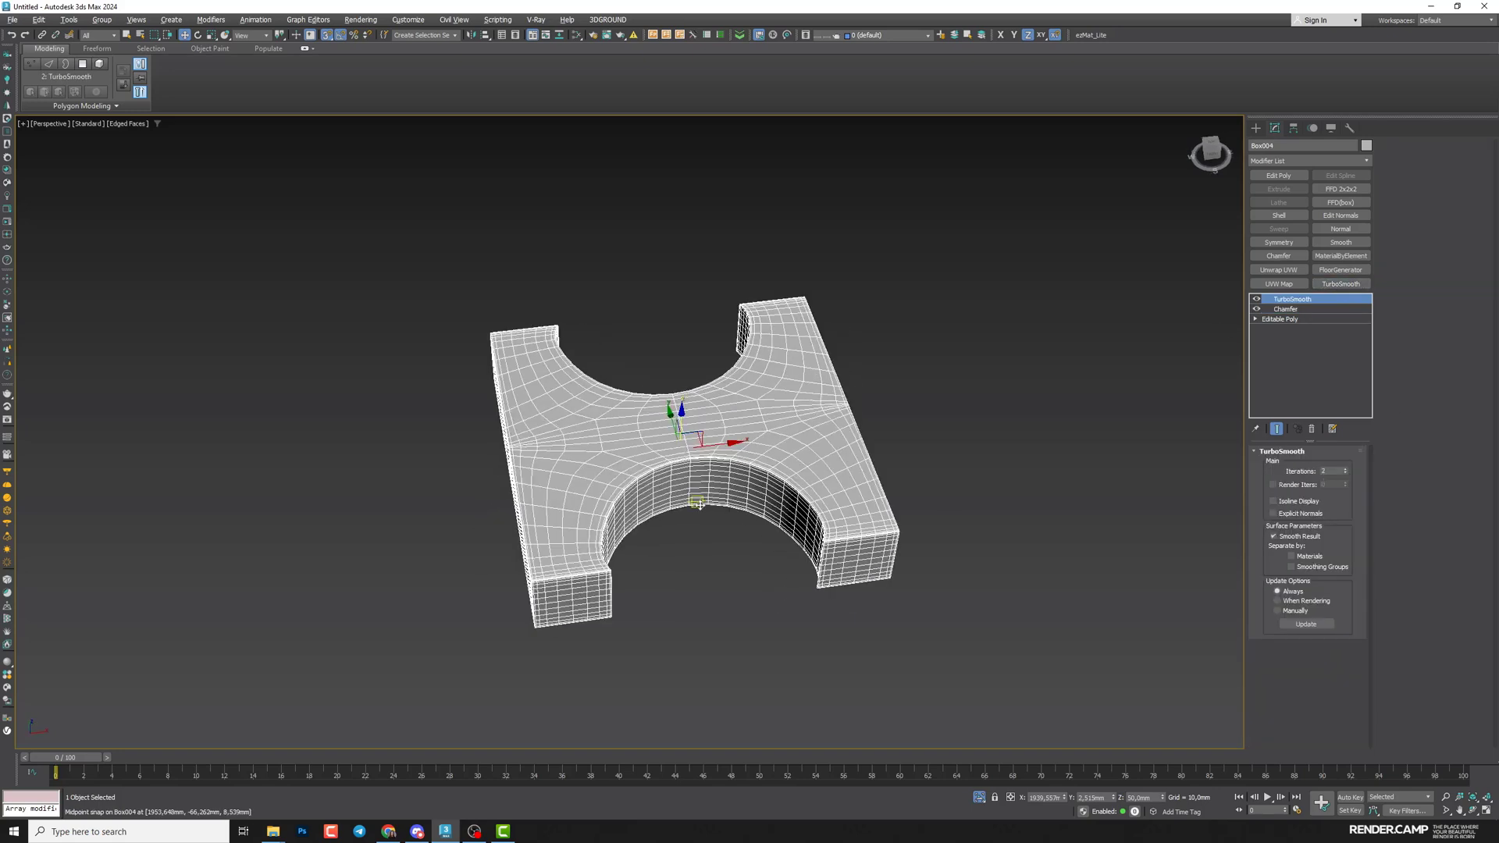
pyautogui.keyDown('alt'); pyautogui.moveTo(697, 502); pyautogui.dragTo(773, 472, button='middle'); pyautogui.keyUp('alt')
pyautogui.scroll(3, 703, 492)
pyautogui.keyDown('alt'); pyautogui.moveTo(652, 515); pyautogui.dragTo(598, 567, button='middle'); pyautogui.keyUp('alt')
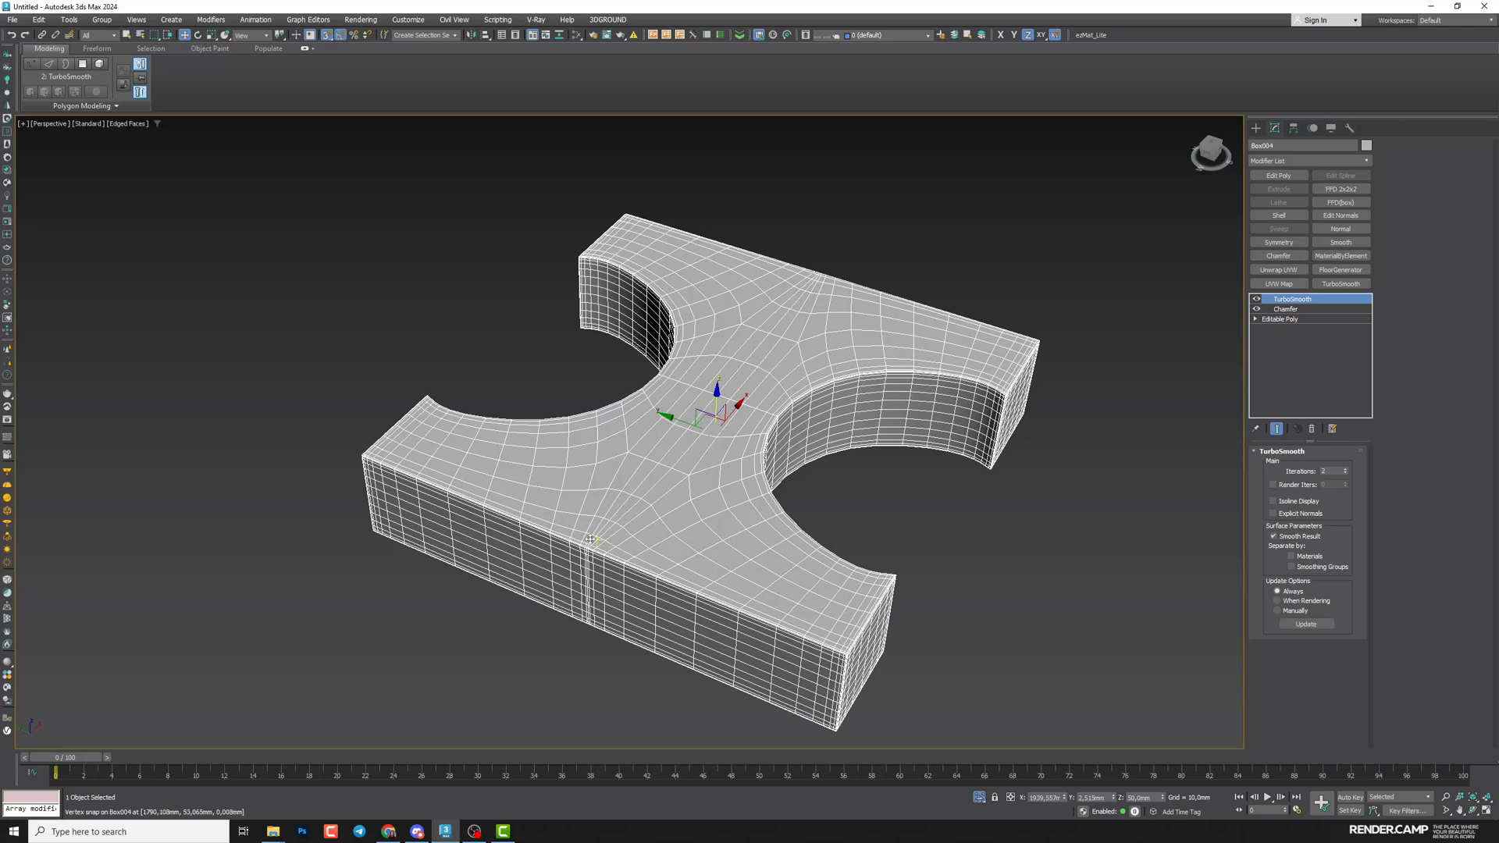
# Remove the central edge loop running across the slab between its two notches, and inspect the TurboSmooth result
pyautogui.click(1281, 318)
pyautogui.click(1256, 319)
pyautogui.click(1275, 339)
pyautogui.doubleClick(673, 449)
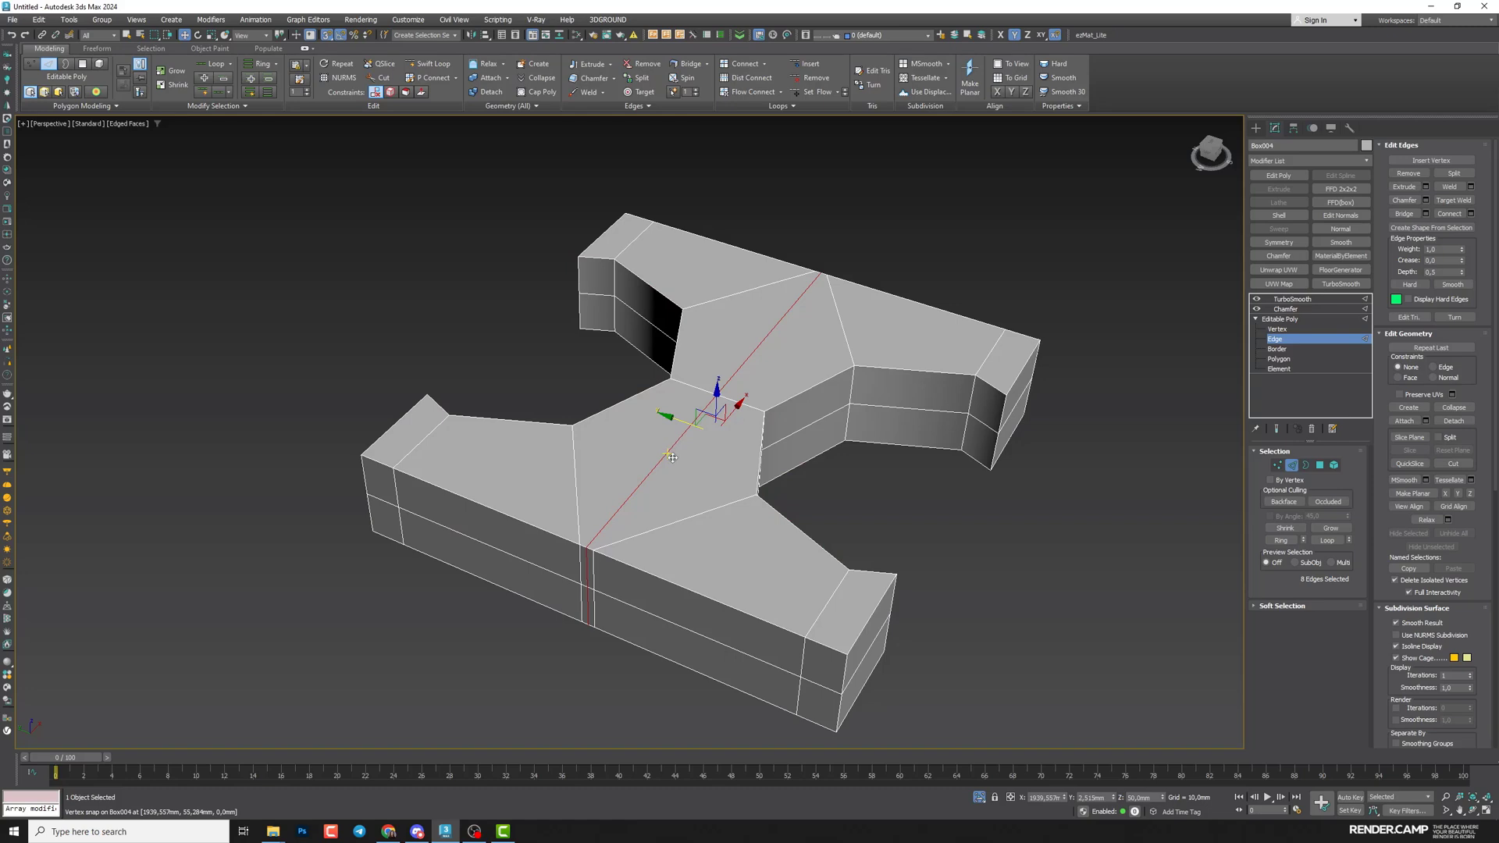
pyautogui.press('BackSpace')
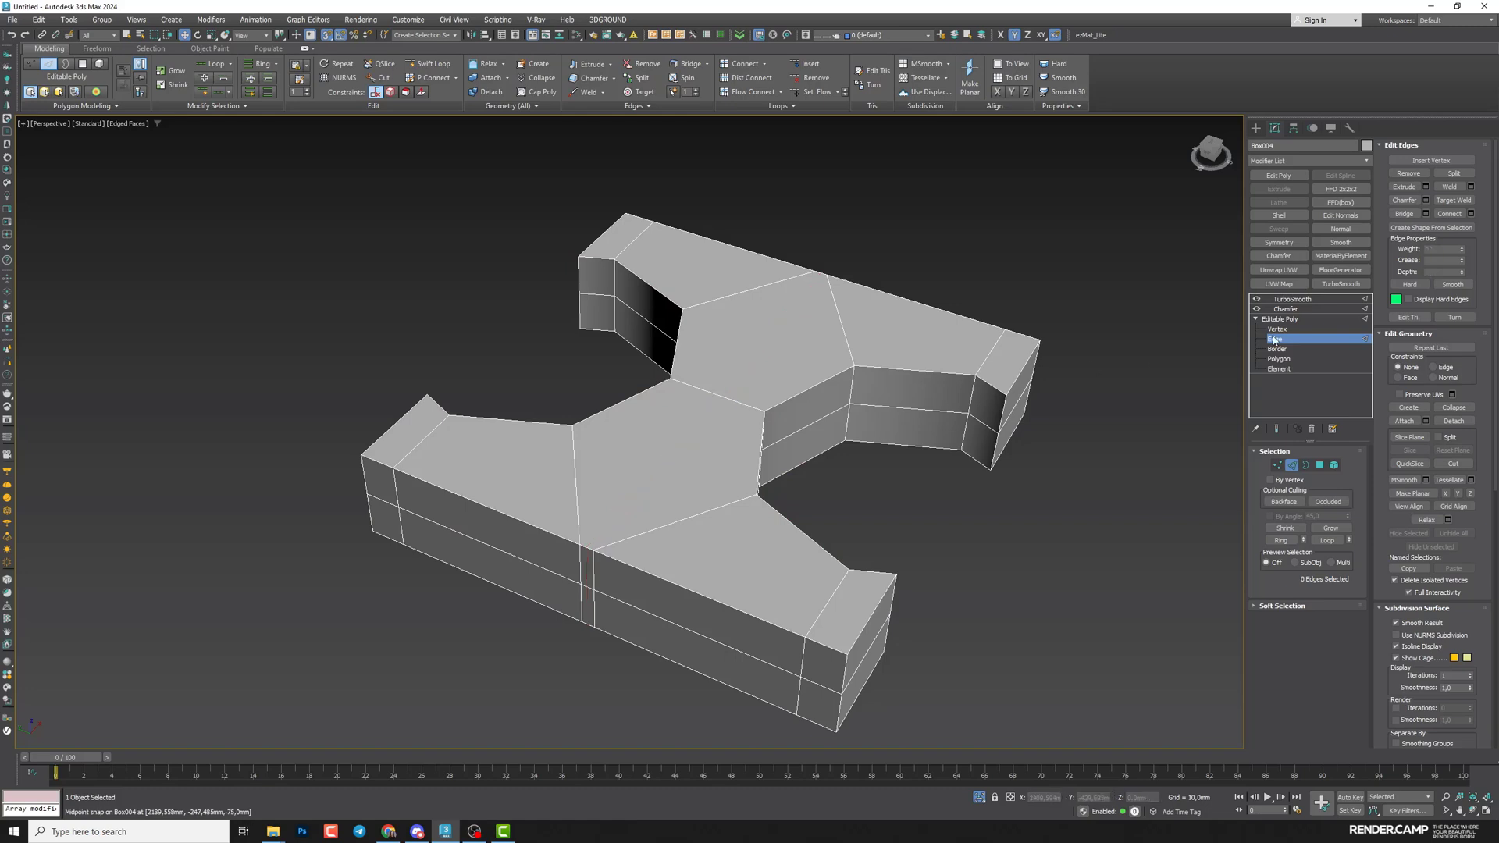
pyautogui.click(1293, 300)
pyautogui.keyDown('alt'); pyautogui.moveTo(710, 444); pyautogui.dragTo(704, 500, button='middle'); pyautogui.keyUp('alt')
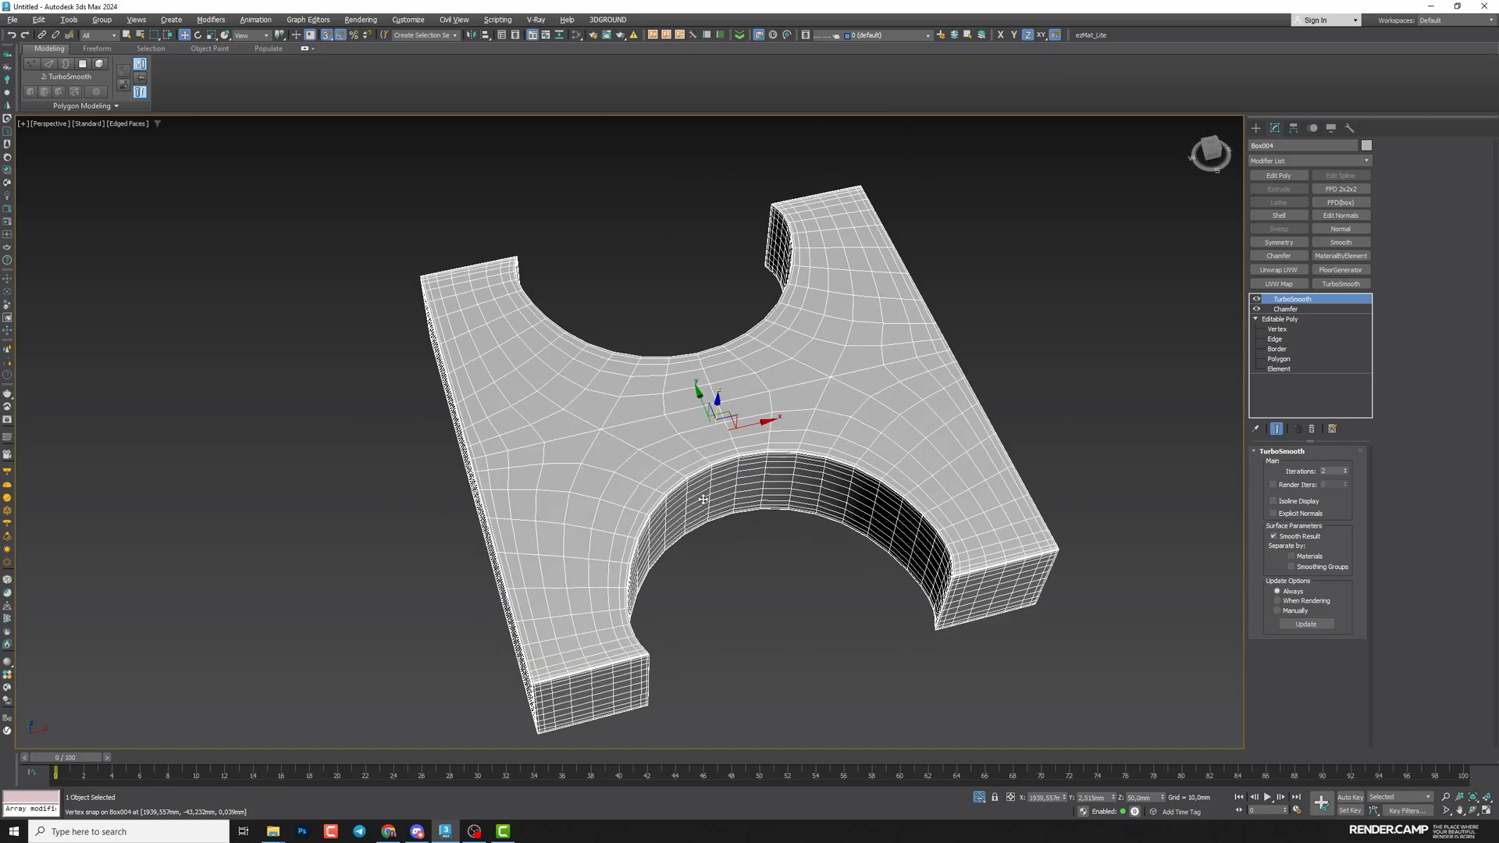